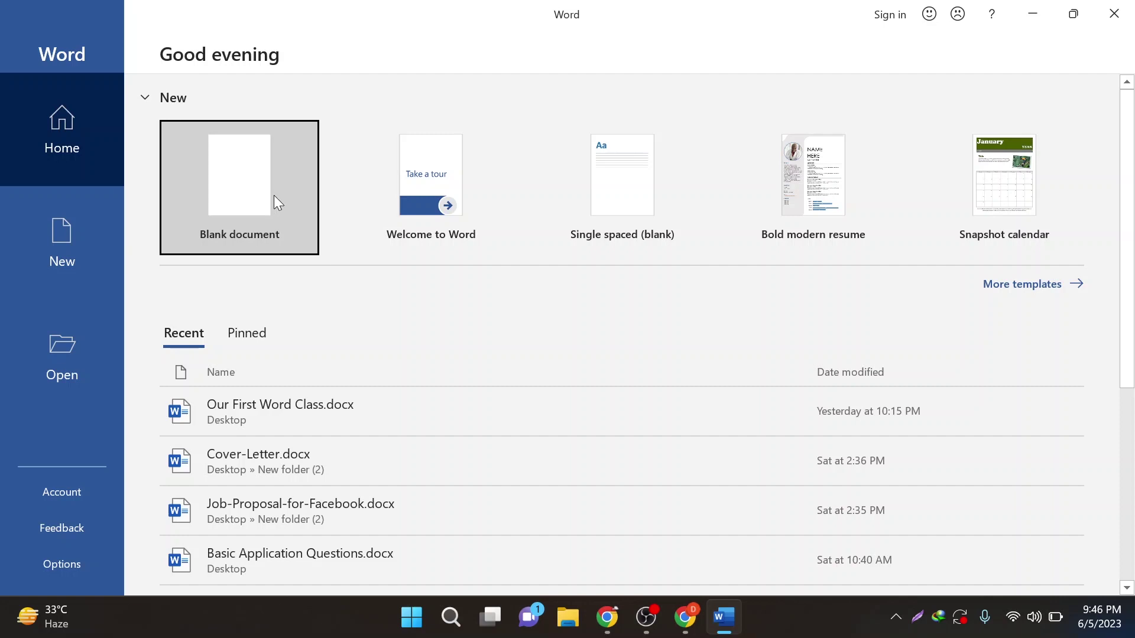
# - Create a new blank document (Document1) from the Word start screen
pyautogui.click(243, 185)
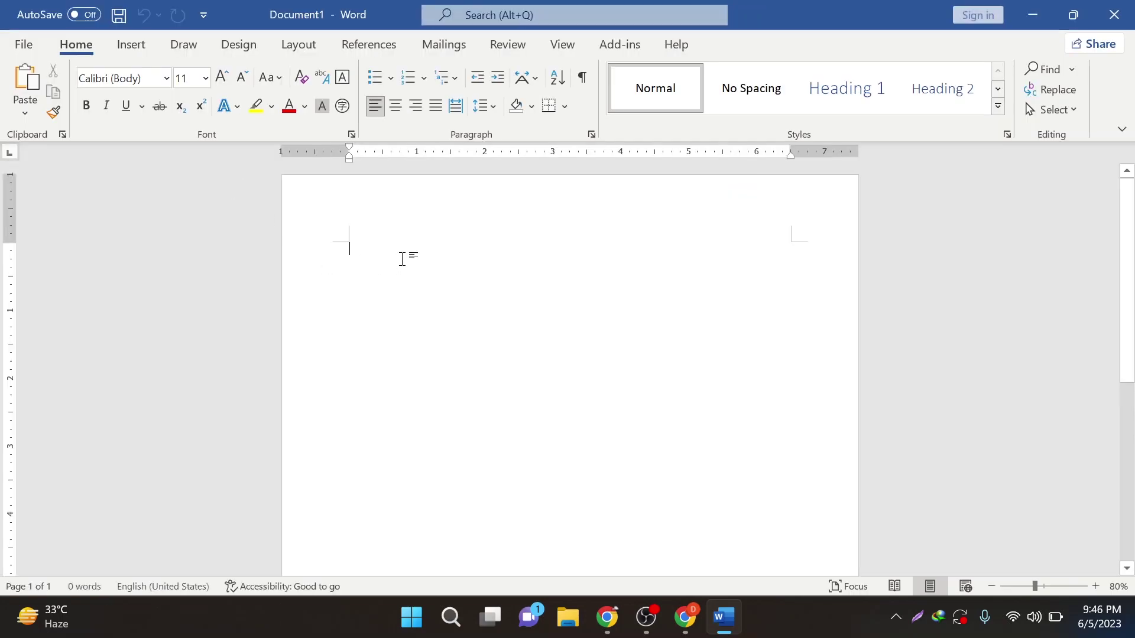
pyautogui.keyDown('ctrl'); pyautogui.scroll(-5, 435, 287); pyautogui.keyUp('ctrl')
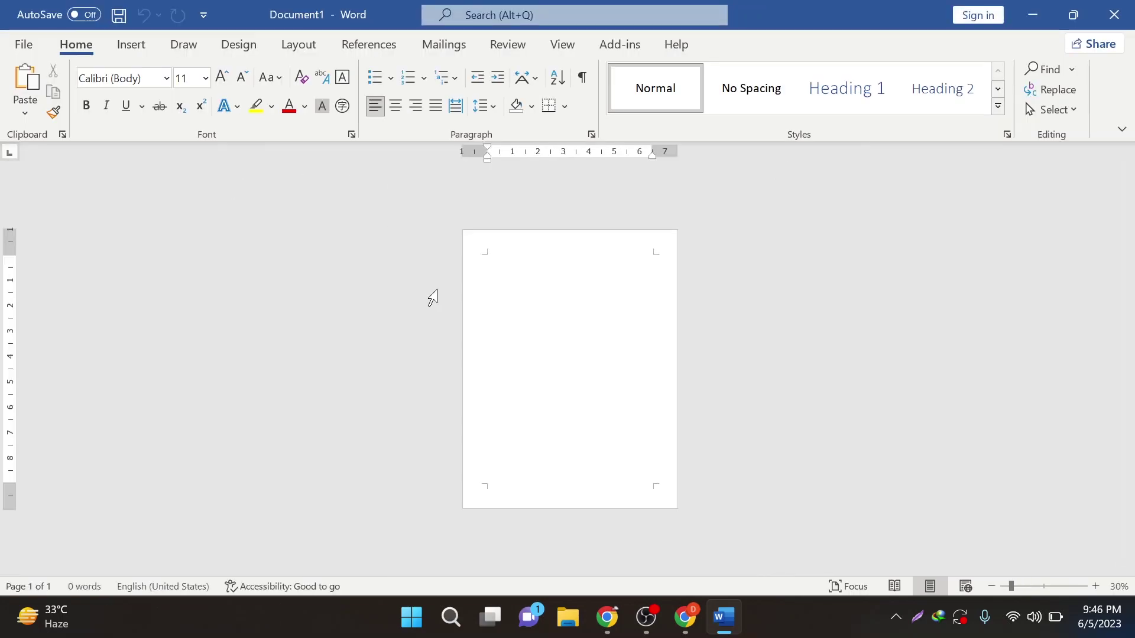
pyautogui.keyDown('ctrl'); pyautogui.scroll(3, 433, 298); pyautogui.keyUp('ctrl')
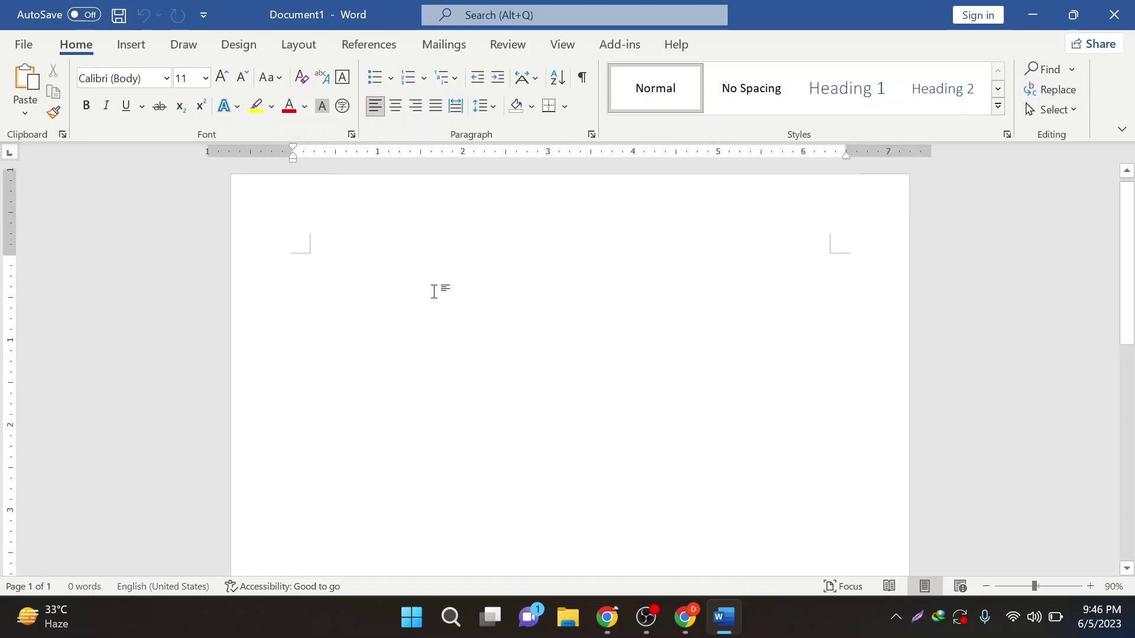
pyautogui.keyDown('ctrl'); pyautogui.scroll(-3, 433, 290); pyautogui.keyUp('ctrl')
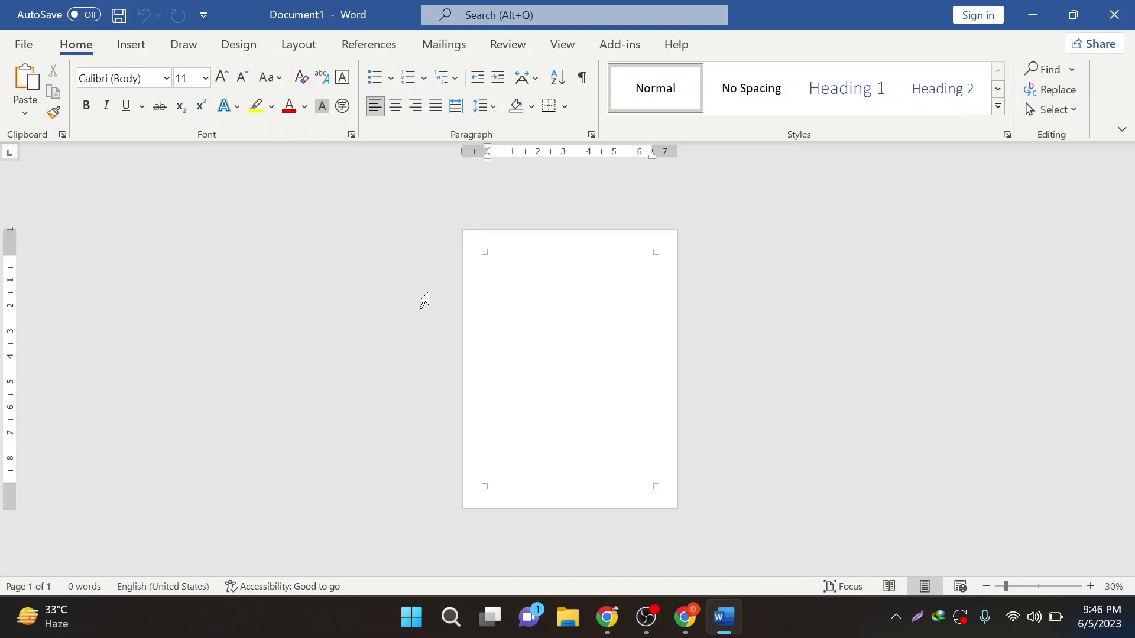
pyautogui.keyDown('ctrl'); pyautogui.scroll(5, 425, 292); pyautogui.keyUp('ctrl')
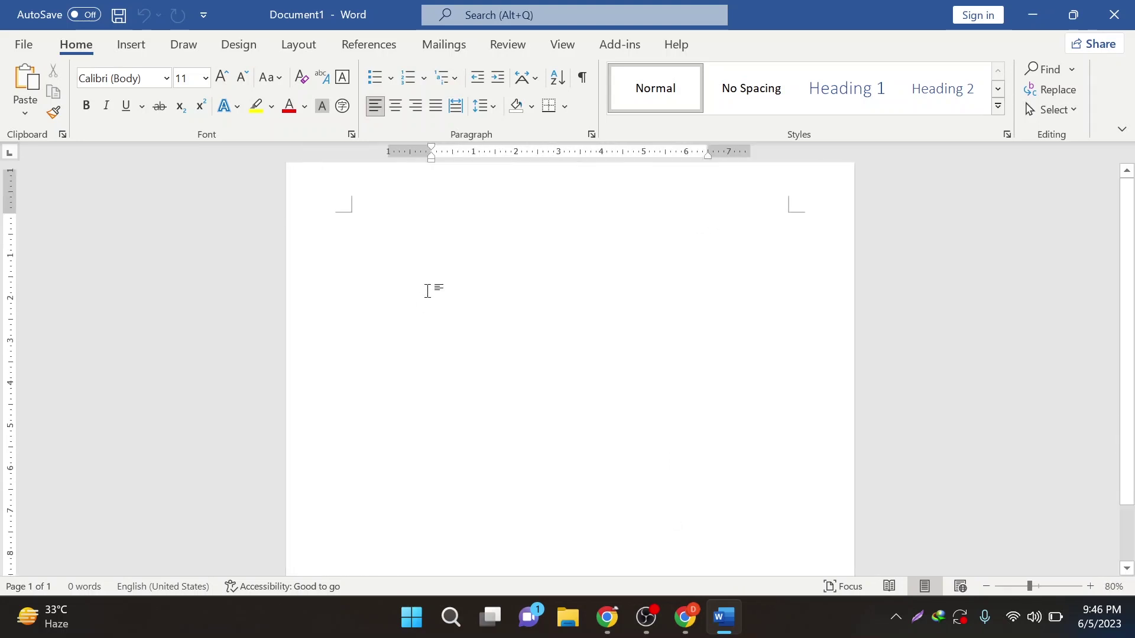
pyautogui.keyDown('ctrl'); pyautogui.scroll(-3, 428, 291); pyautogui.keyUp('ctrl')
pyautogui.keyDown('ctrl'); pyautogui.scroll(3, 426, 291); pyautogui.keyUp('ctrl')
pyautogui.keyDown('ctrl'); pyautogui.scroll(-3, 426, 291); pyautogui.keyUp('ctrl')
pyautogui.keyDown('ctrl'); pyautogui.scroll(2, 426, 290); pyautogui.keyUp('ctrl')
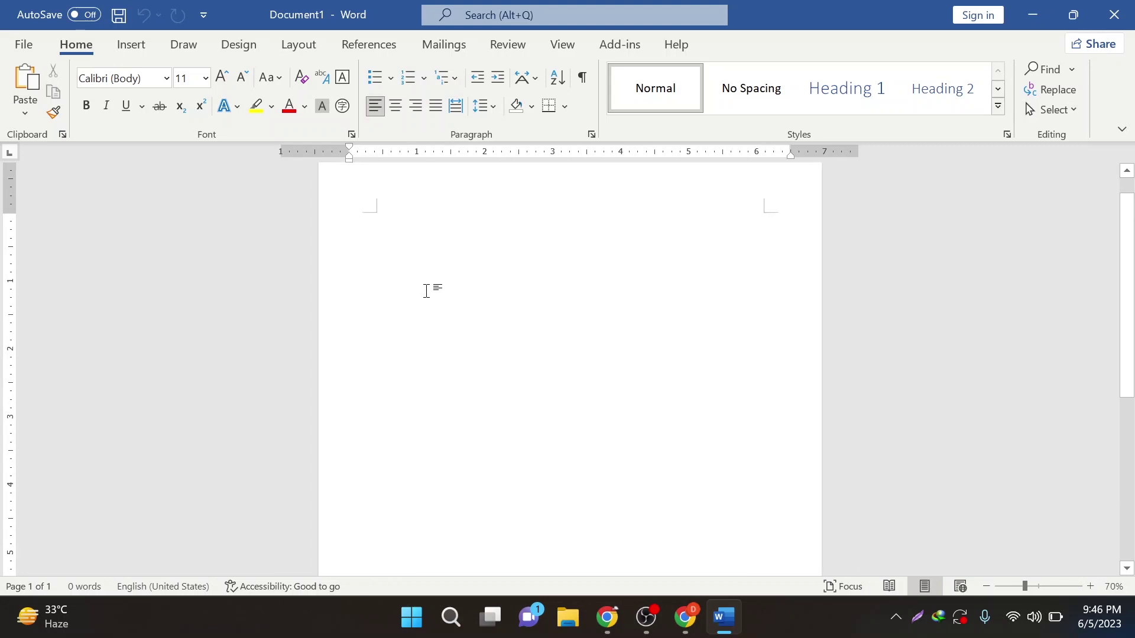
pyautogui.keyDown('ctrl'); pyautogui.scroll(2, 426, 290); pyautogui.keyUp('ctrl')
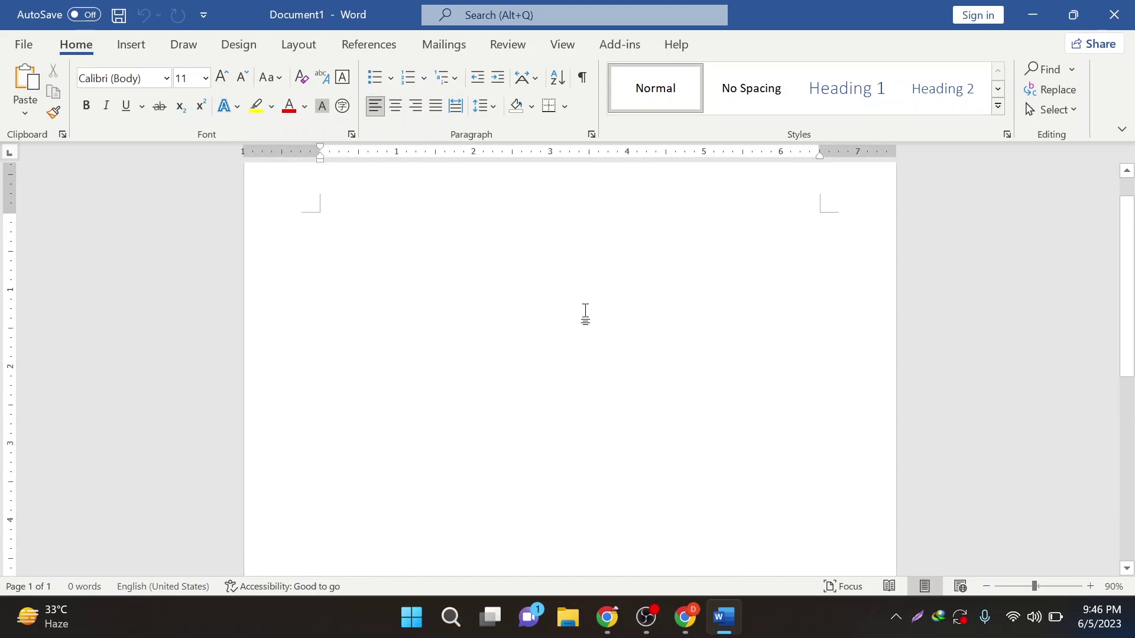
pyautogui.keyDown('ctrl'); pyautogui.scroll(-3, 504, 305); pyautogui.keyUp('ctrl')
pyautogui.keyDown('ctrl'); pyautogui.scroll(3, 505, 305); pyautogui.keyUp('ctrl')
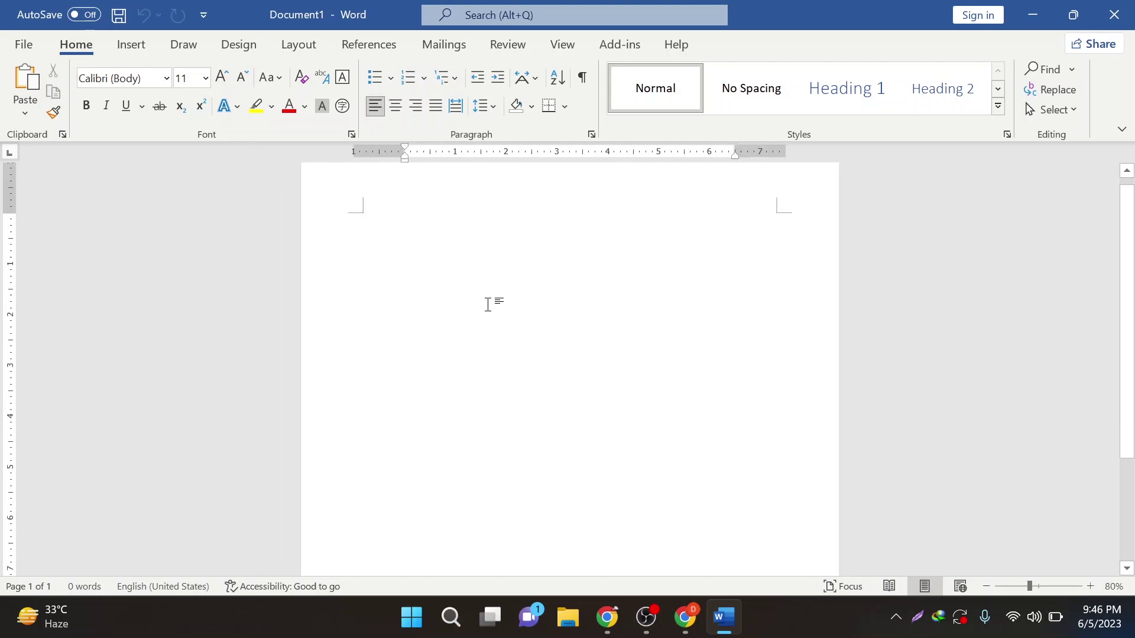
pyautogui.click(117, 46)
pyautogui.click(90, 48)
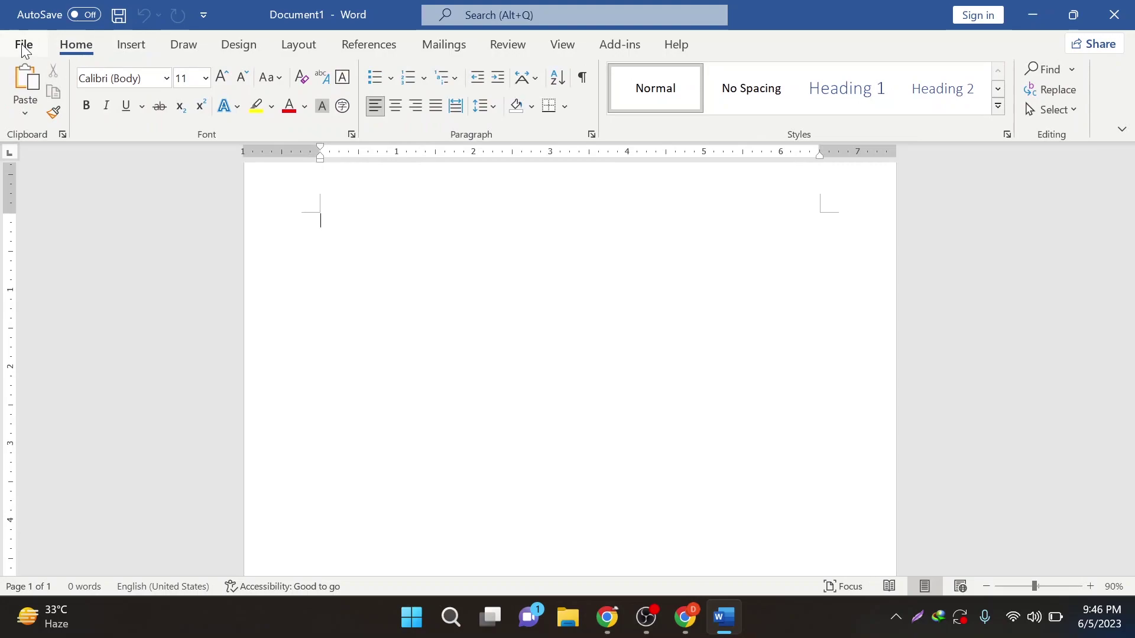
pyautogui.click(917, 617)
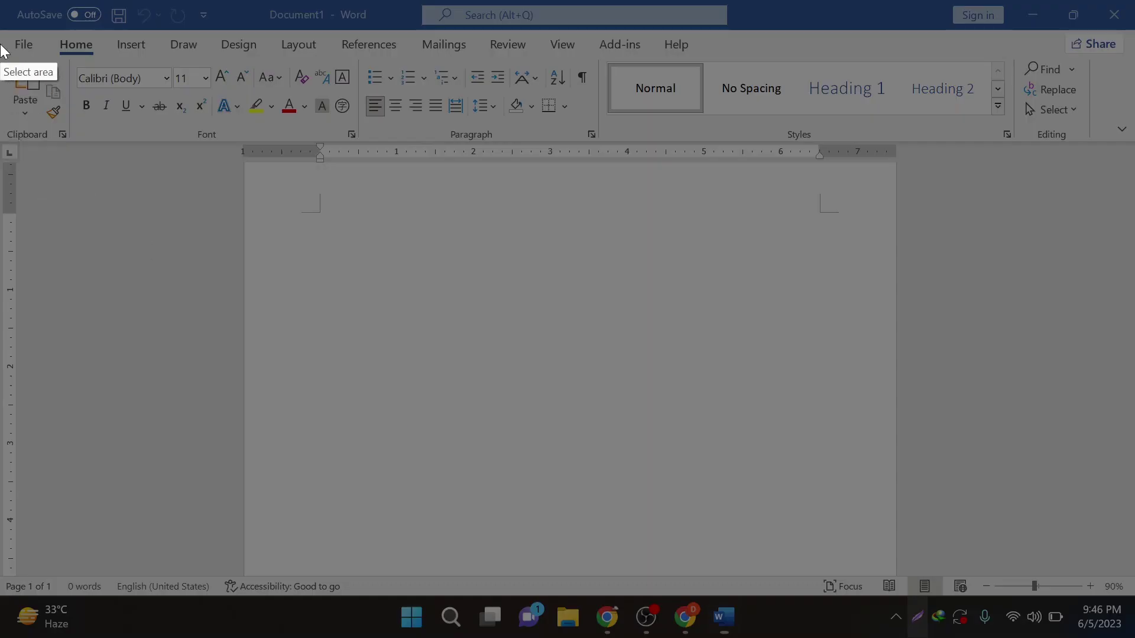
pyautogui.moveTo(1, 29); pyautogui.dragTo(707, 57)
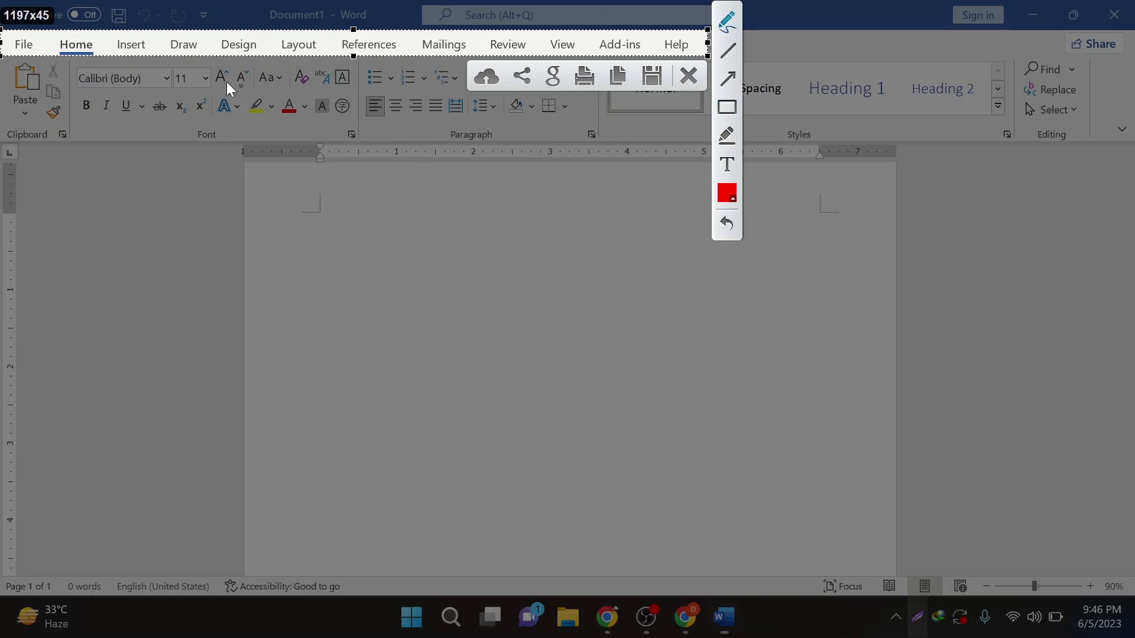
pyautogui.moveTo(88, 46); pyautogui.dragTo(74, 70)
pyautogui.moveTo(145, 44); pyautogui.dragTo(118, 87)
pyautogui.moveTo(192, 49); pyautogui.dragTo(179, 87)
pyautogui.moveTo(230, 42); pyautogui.dragTo(226, 122)
pyautogui.moveTo(295, 43); pyautogui.dragTo(303, 108)
pyautogui.moveTo(362, 43); pyautogui.dragTo(378, 82)
pyautogui.moveTo(434, 45); pyautogui.dragTo(471, 110)
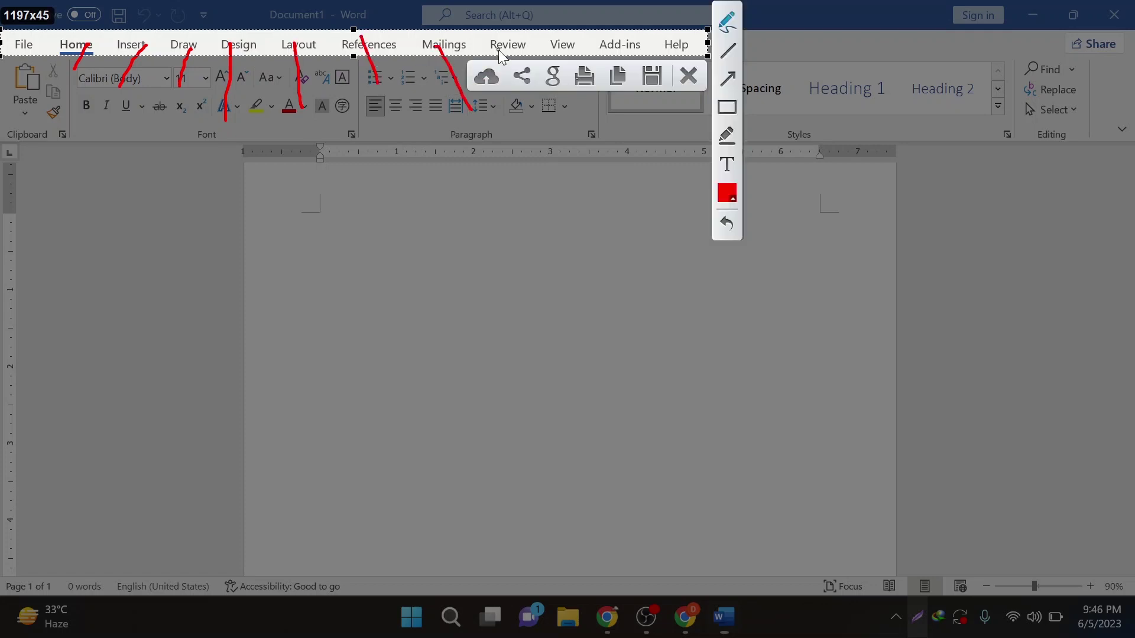
pyautogui.moveTo(501, 39)
pyautogui.mouseDown()
pyautogui.moveTo(514, 59)
pyautogui.moveTo(584, 68)
pyautogui.moveTo(612, 108)
pyautogui.mouseUp()
pyautogui.moveTo(619, 45); pyautogui.dragTo(659, 99)
pyautogui.moveTo(687, 46); pyautogui.dragTo(698, 100)
pyautogui.click(725, 81)
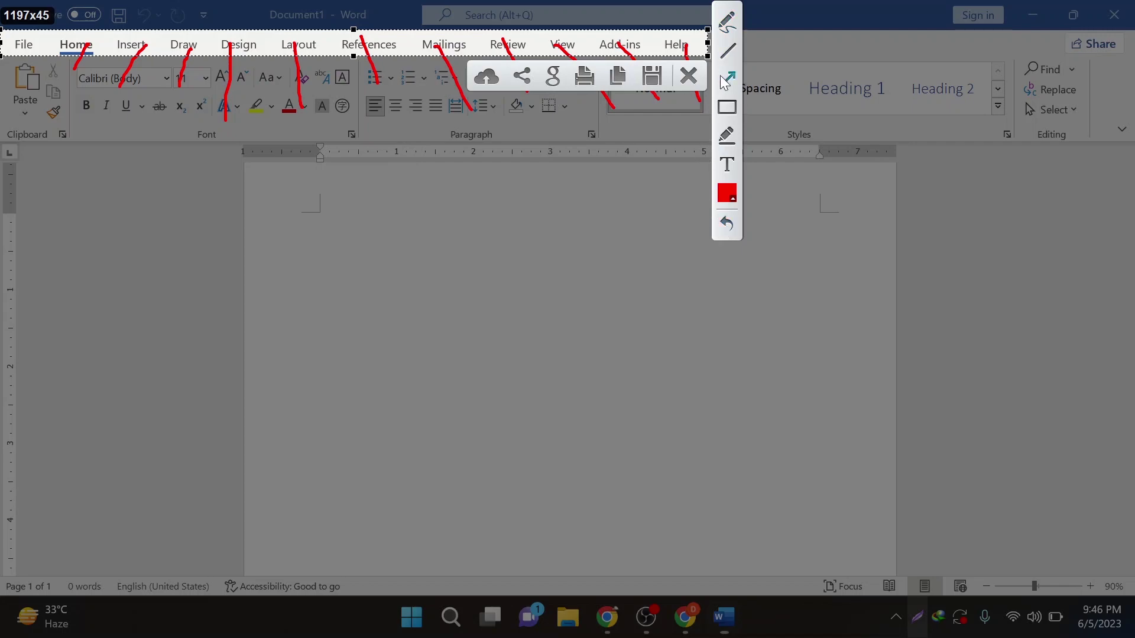
pyautogui.press('Escape')
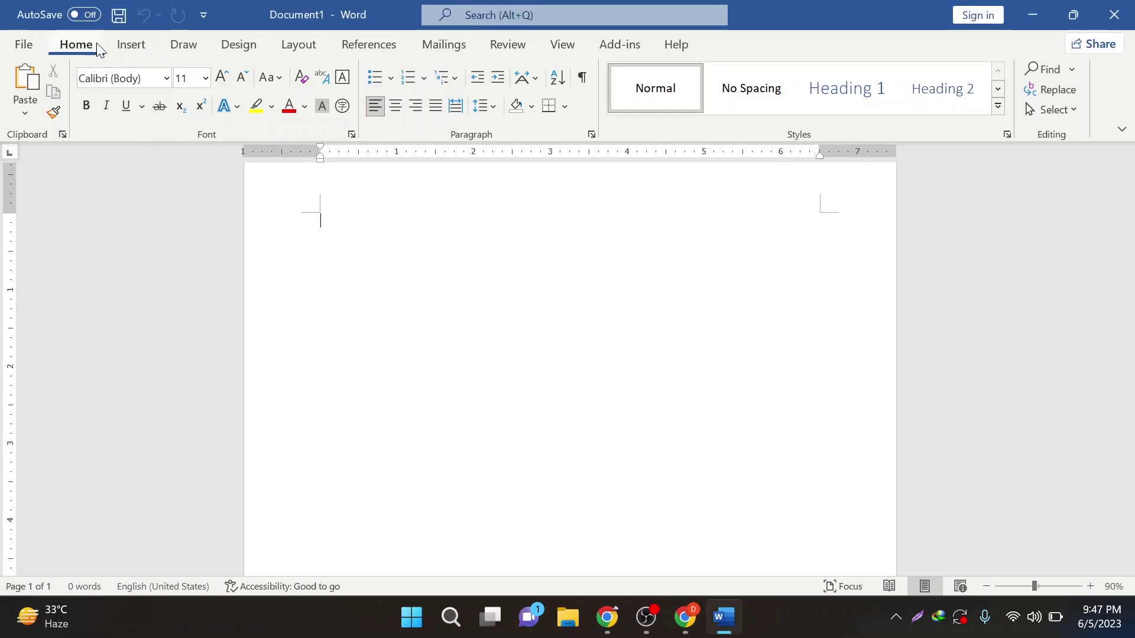
# - Browse the ribbon tabs from Insert through View
pyautogui.click(131, 45)
pyautogui.click(183, 45)
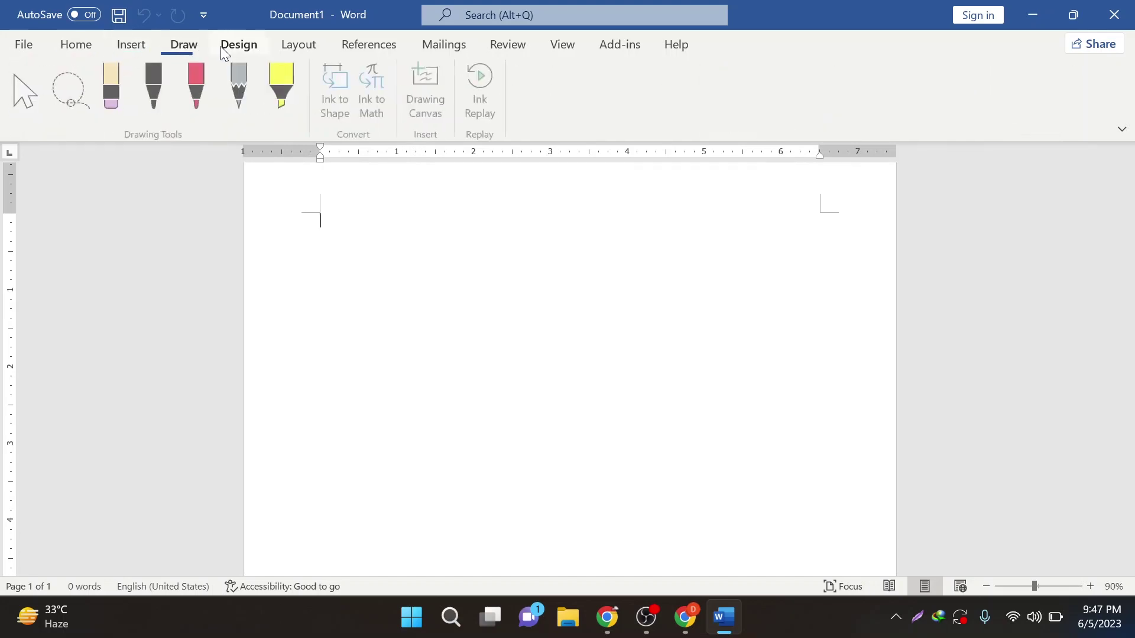
pyautogui.click(258, 46)
pyautogui.click(297, 46)
pyautogui.click(372, 46)
pyautogui.click(440, 45)
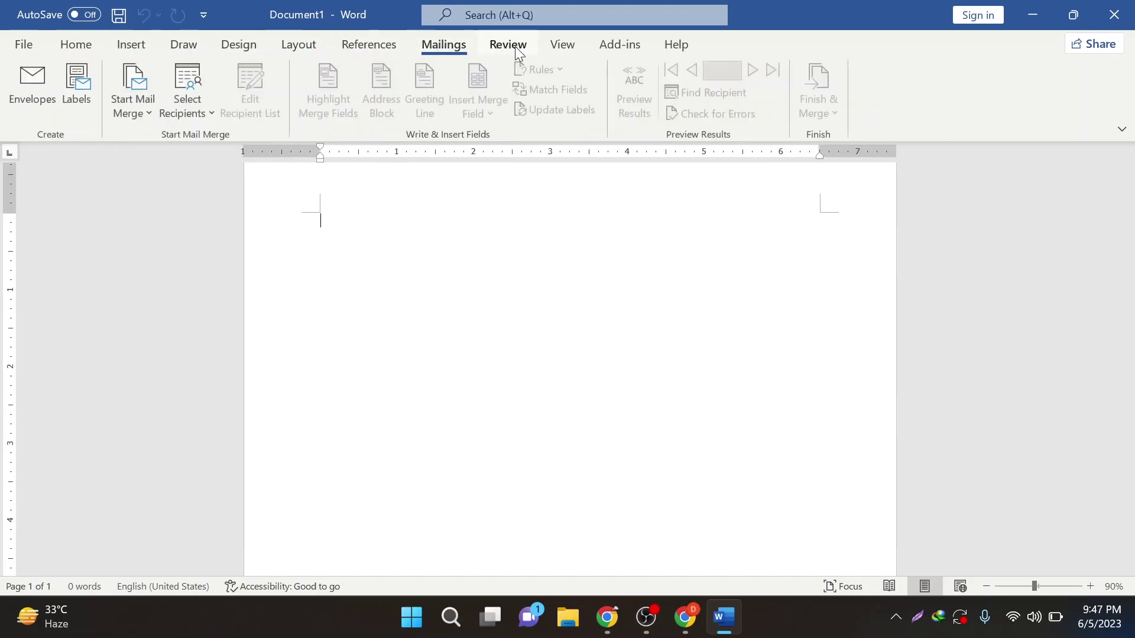
pyautogui.click(516, 46)
pyautogui.click(561, 48)
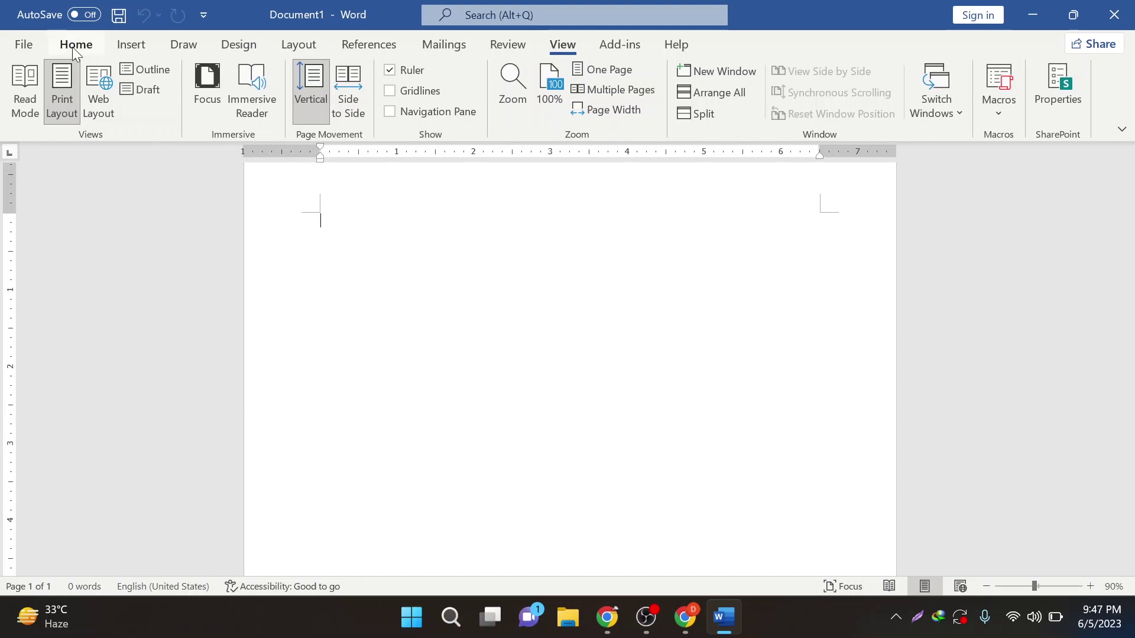
# - Type 'Menu Bar' and enlarge it to 28 pt
pyautogui.write('Me')
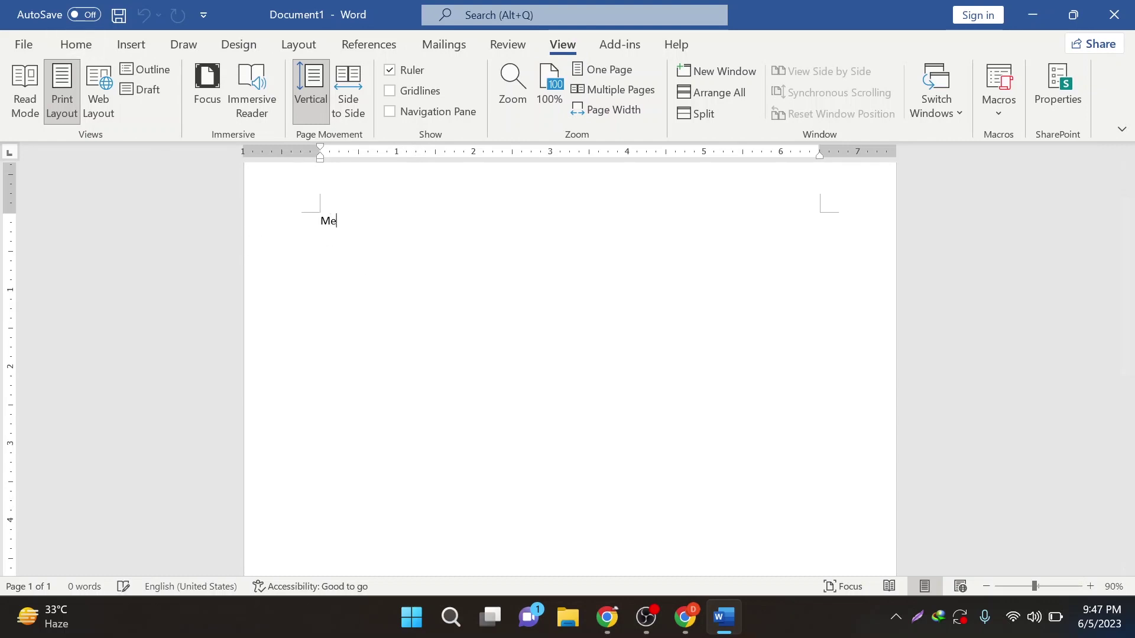
pyautogui.write('nu Bar')
pyautogui.hotkey('ctrl', 'a')
pyautogui.hotkey('ctrl', 'shift', '.')
pyautogui.hotkey('ctrl', 'shift', '.')
pyautogui.hotkey('ctrl', 'shift', '.')
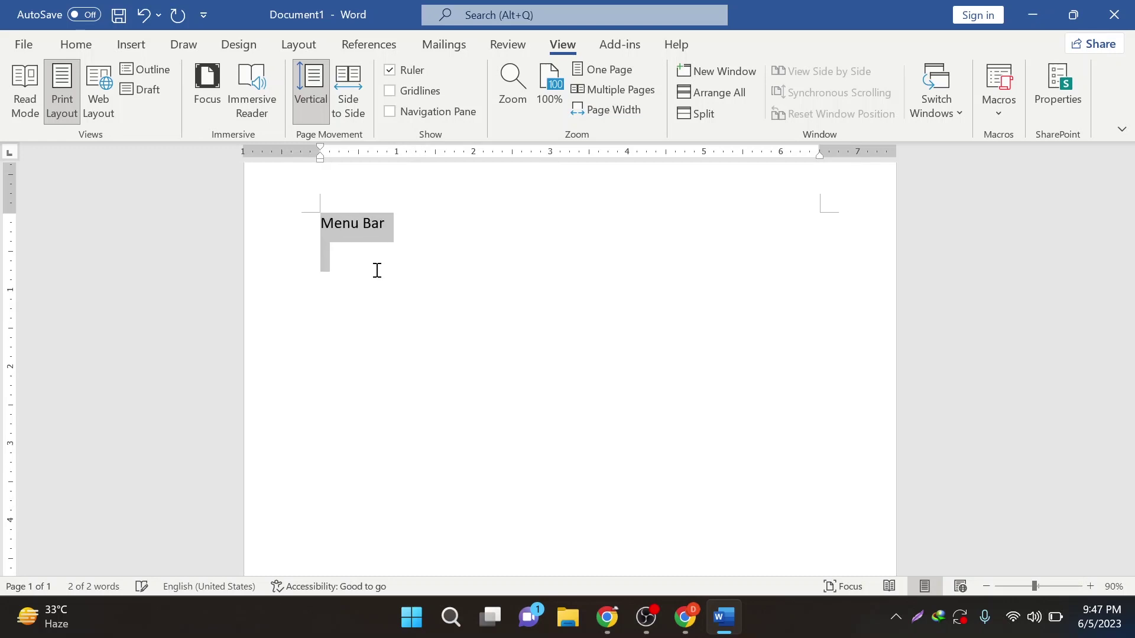
pyautogui.click(376, 271)
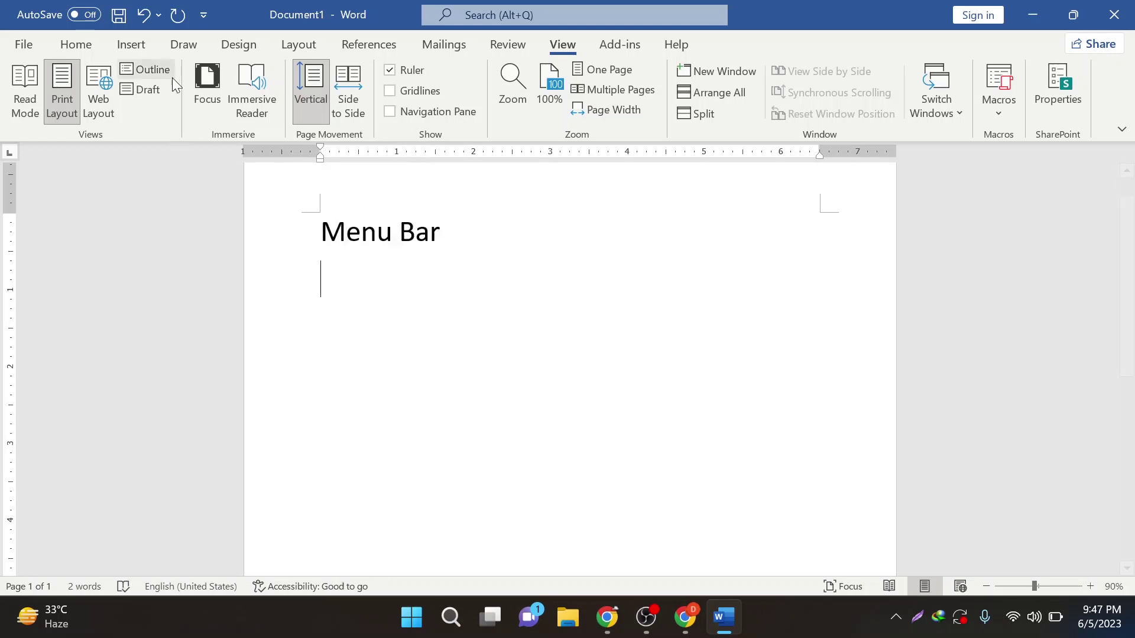
# - Tour the ribbon tabs again, ending back on the Home tab
pyautogui.click(86, 45)
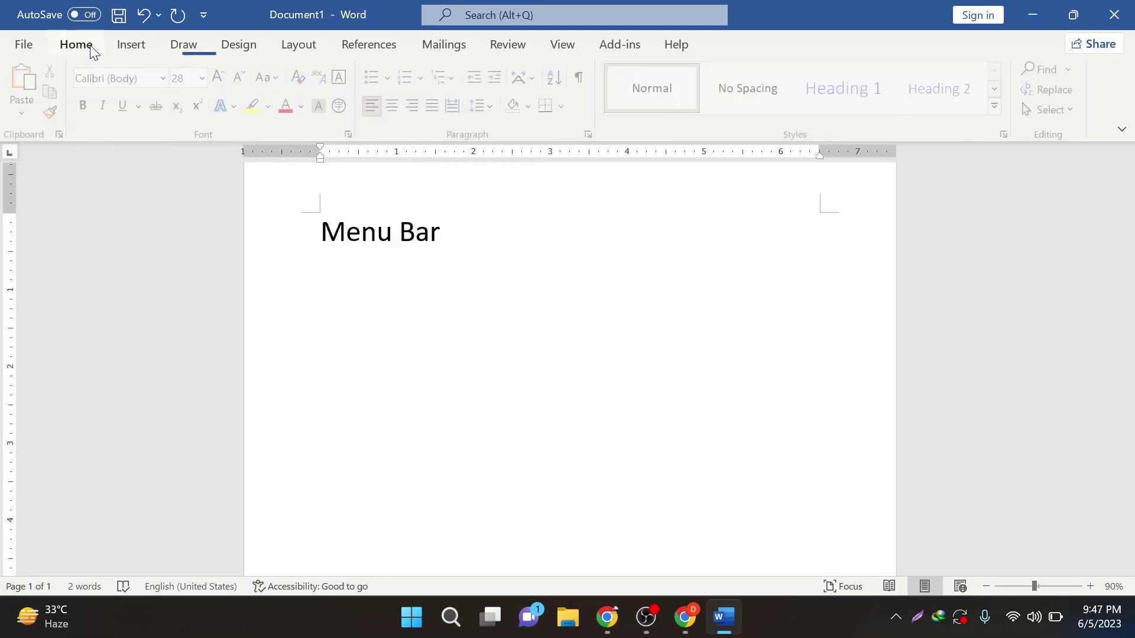
pyautogui.click(131, 48)
pyautogui.click(183, 44)
pyautogui.click(238, 45)
pyautogui.click(298, 46)
pyautogui.click(372, 46)
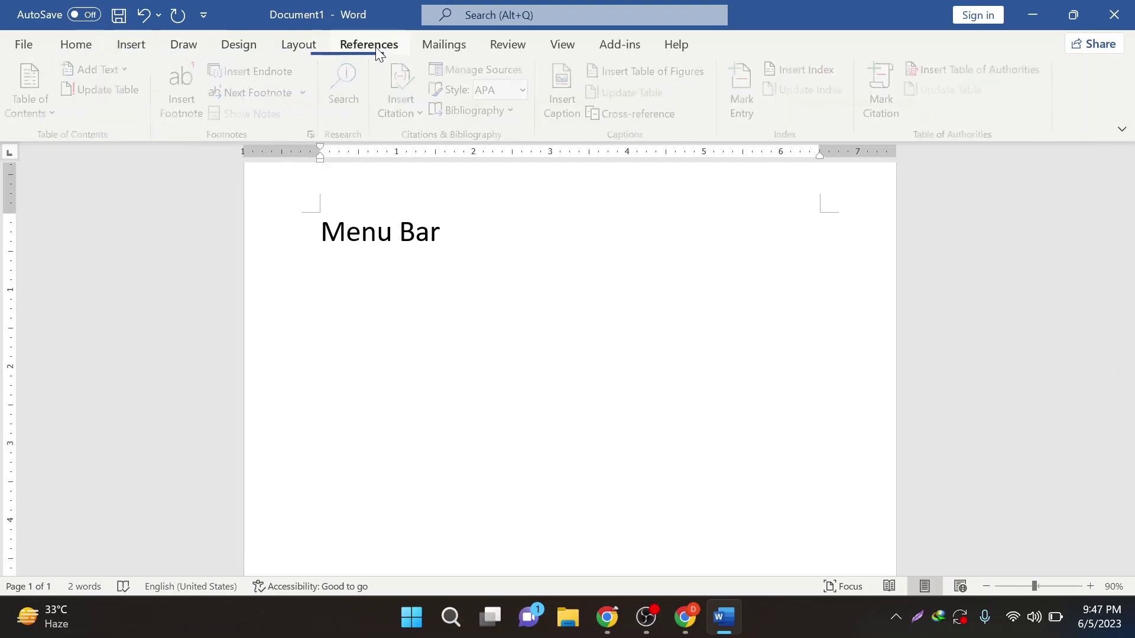
pyautogui.click(444, 46)
pyautogui.click(508, 46)
pyautogui.click(563, 45)
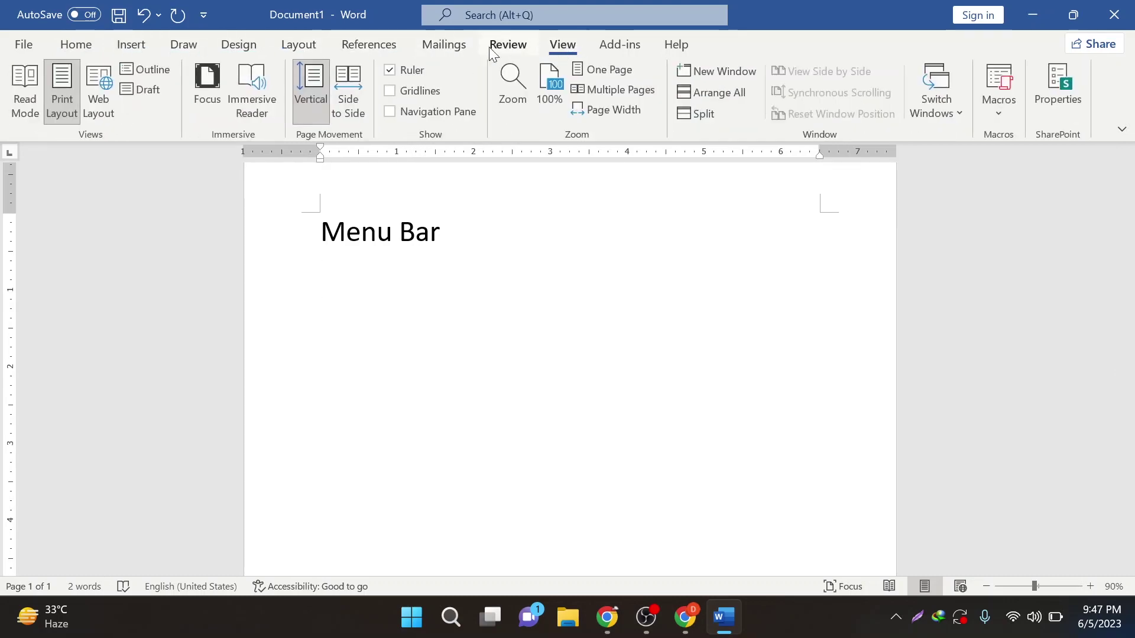
pyautogui.click(246, 49)
pyautogui.click(307, 49)
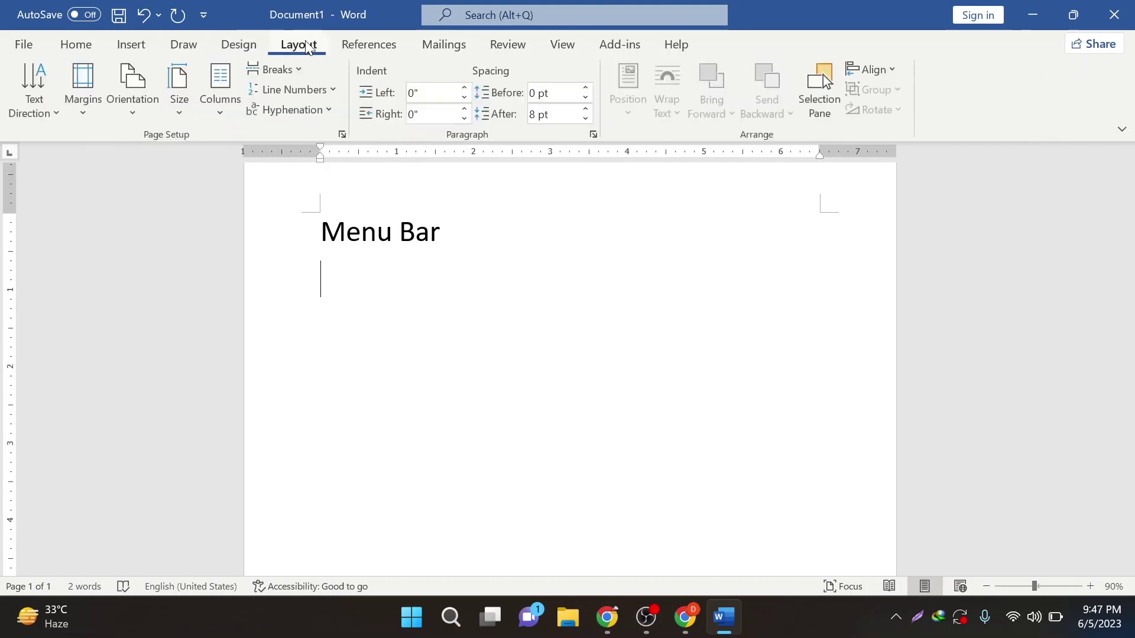
pyautogui.click(92, 47)
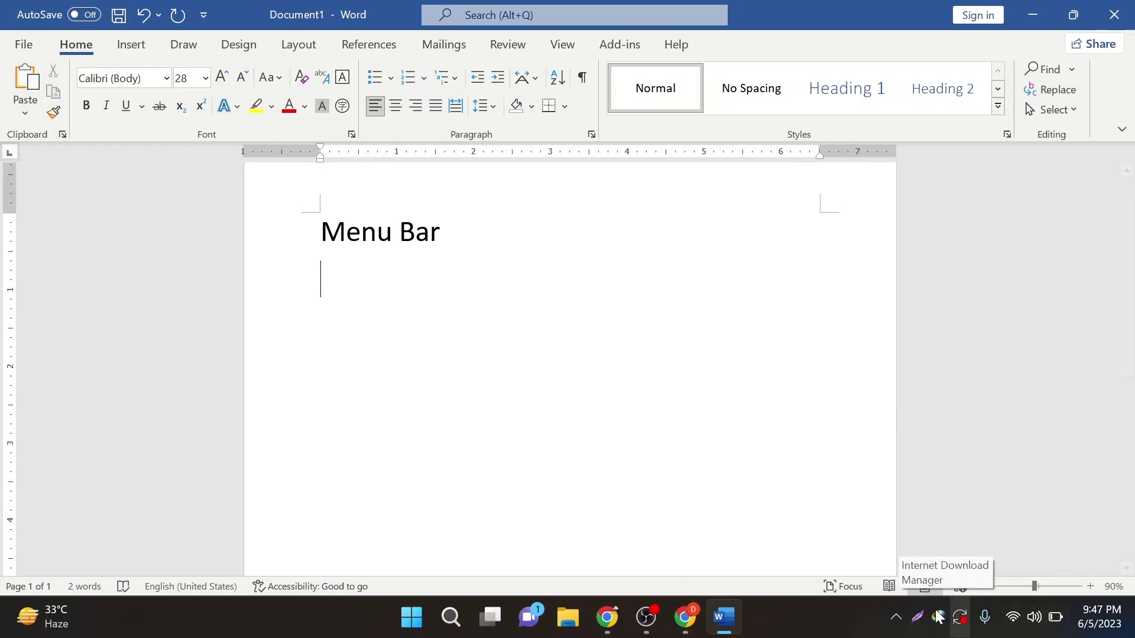
# - Capture the ribbon area and outline the clipboard and font commands in red
pyautogui.click(917, 617)
pyautogui.moveTo(0, 51)
pyautogui.mouseDown()
pyautogui.moveTo(172, 99)
pyautogui.moveTo(1134, 161)
pyautogui.moveTo(1130, 178)
pyautogui.mouseUp()
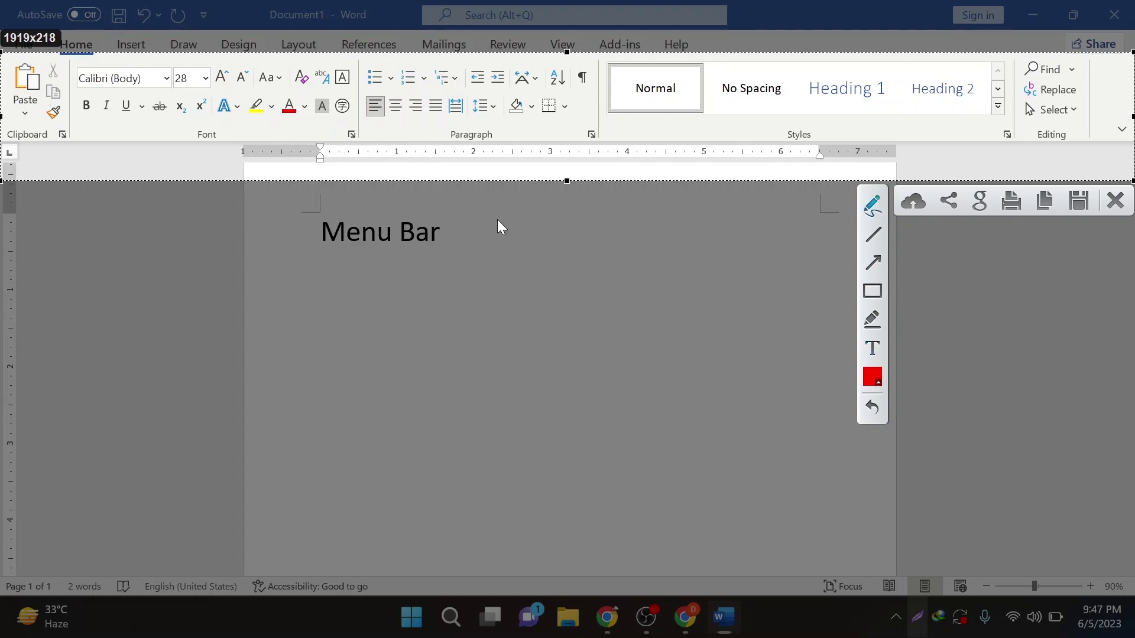
pyautogui.moveTo(2, 143)
pyautogui.mouseDown()
pyautogui.moveTo(19, 144)
pyautogui.moveTo(71, 59)
pyautogui.mouseUp()
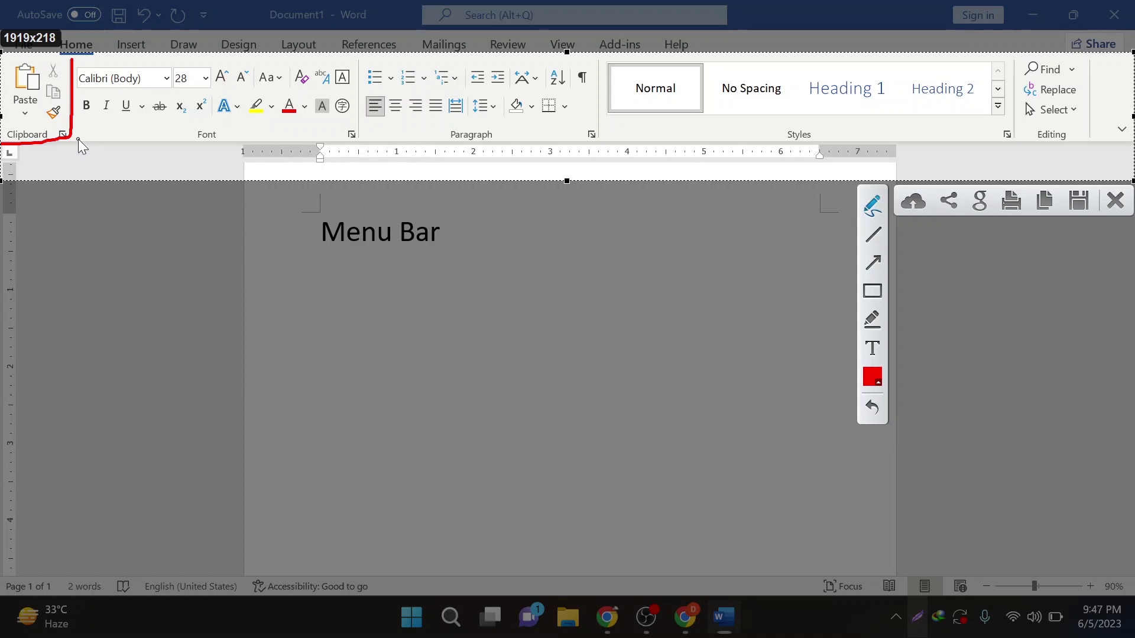
pyautogui.moveTo(77, 127); pyautogui.dragTo(77, 144)
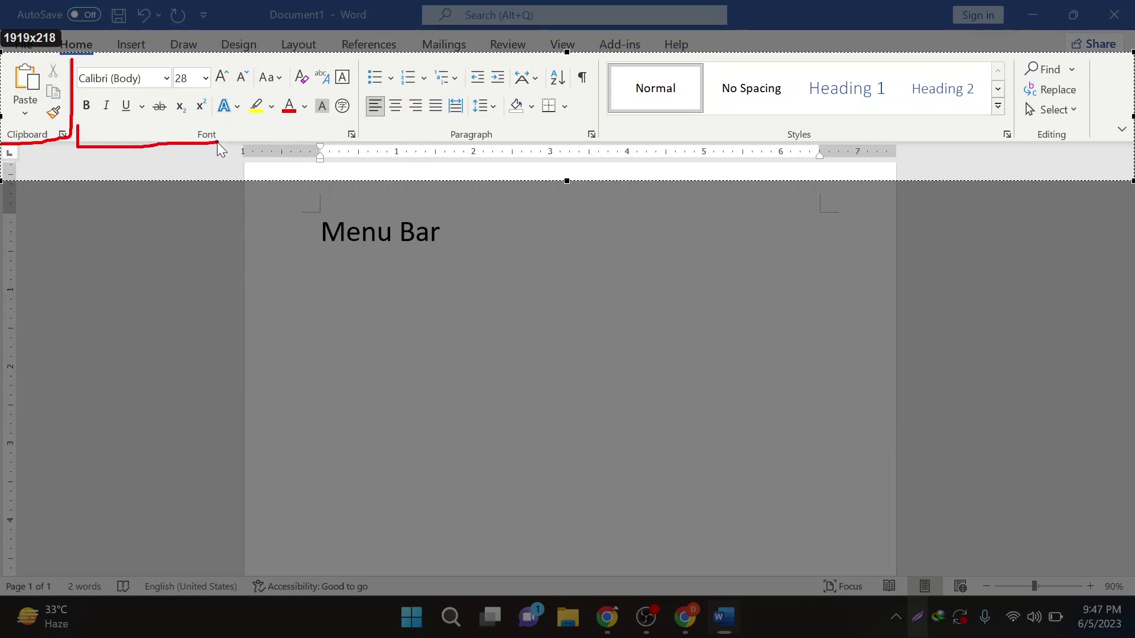
pyautogui.moveTo(327, 146); pyautogui.dragTo(365, 135)
pyautogui.moveTo(358, 65); pyautogui.dragTo(360, 58)
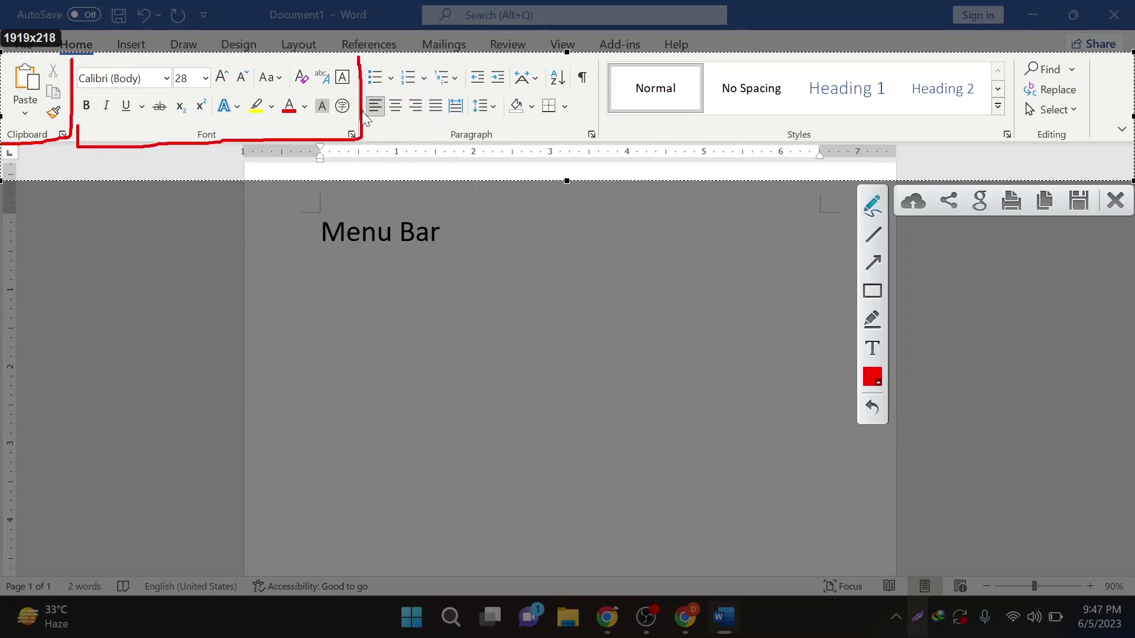
# - Outline the paragraph and style groups in red, then close the capture overlay
pyautogui.moveTo(368, 128)
pyautogui.mouseDown()
pyautogui.moveTo(368, 143)
pyautogui.moveTo(533, 144)
pyautogui.moveTo(600, 111)
pyautogui.mouseUp()
pyautogui.moveTo(599, 60); pyautogui.dragTo(599, 58)
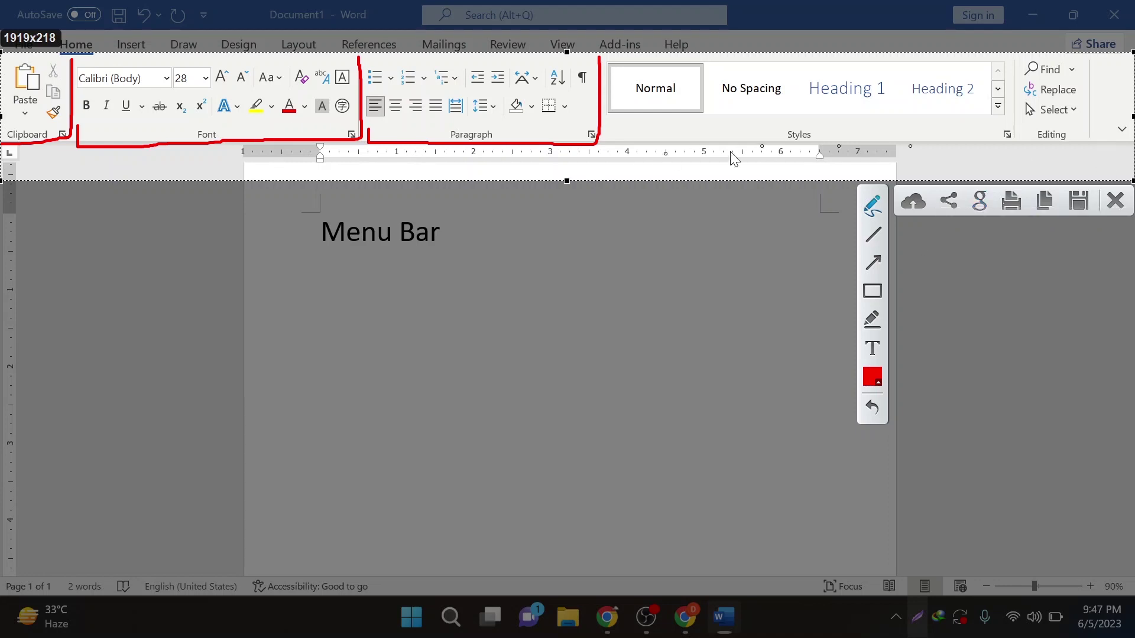
pyautogui.moveTo(606, 62)
pyautogui.mouseDown()
pyautogui.moveTo(613, 137)
pyautogui.moveTo(672, 134)
pyautogui.mouseUp()
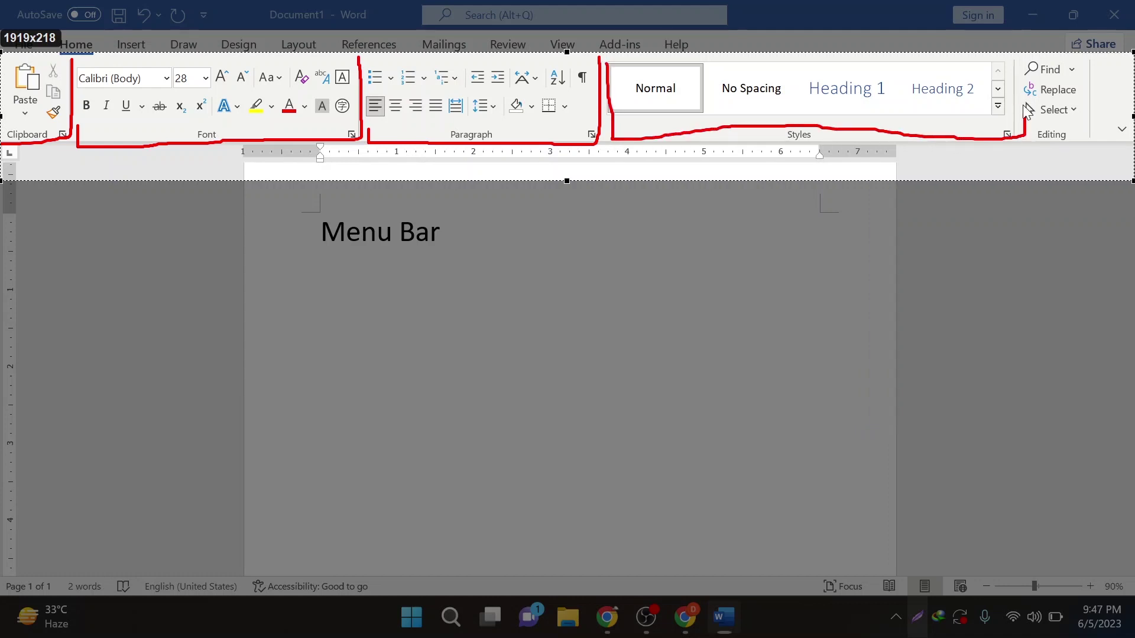
pyautogui.moveTo(1028, 111); pyautogui.dragTo(1013, 58)
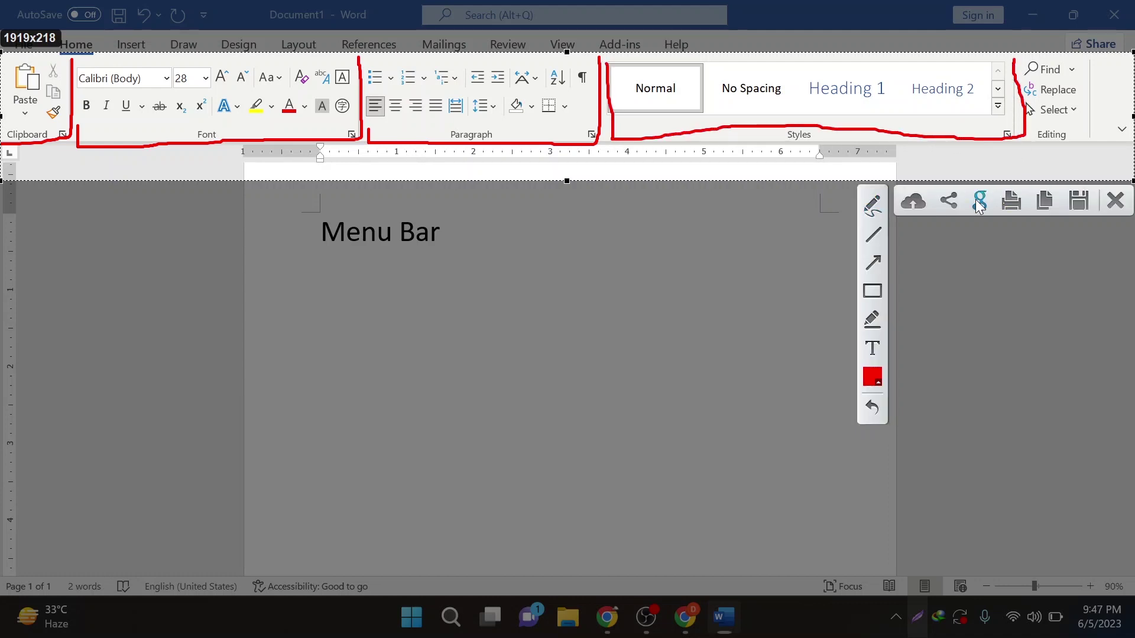
pyautogui.press('Escape')
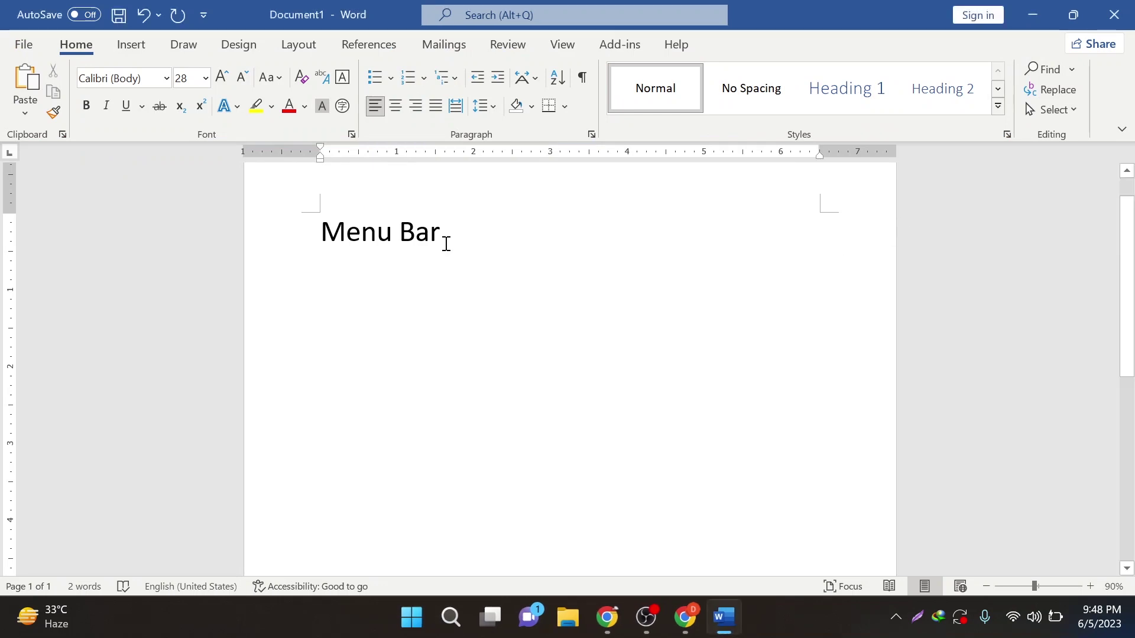
# - Type 'Title Bar' on a new line and briefly display the Home KeyTips
pyautogui.press('Return')
pyautogui.write('Title B')
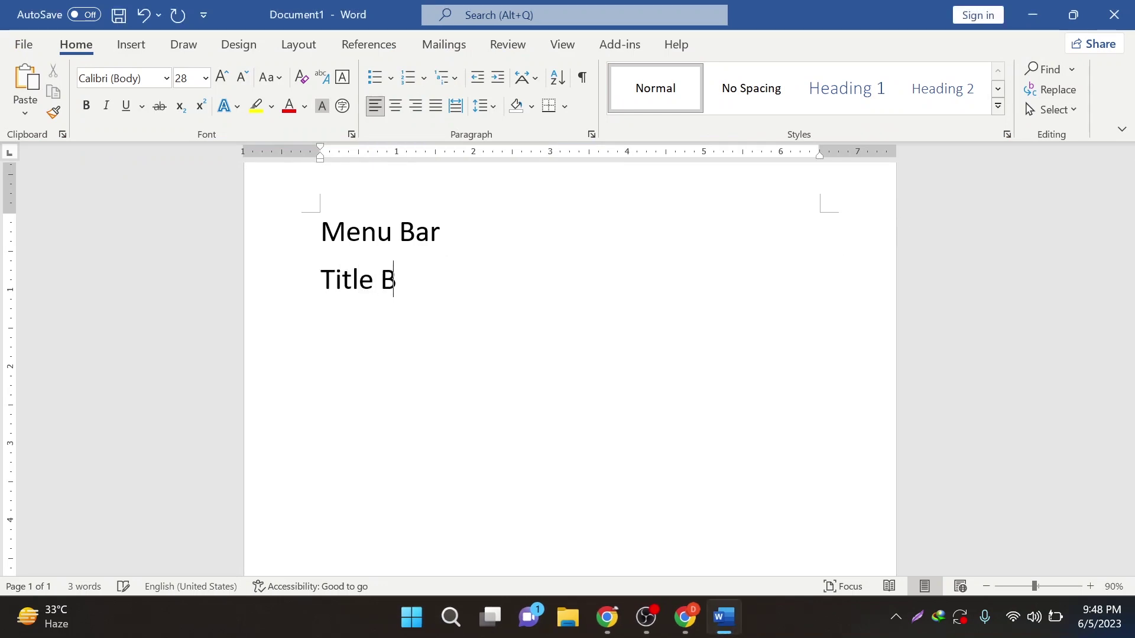
pyautogui.write('ar')
pyautogui.press('alt')
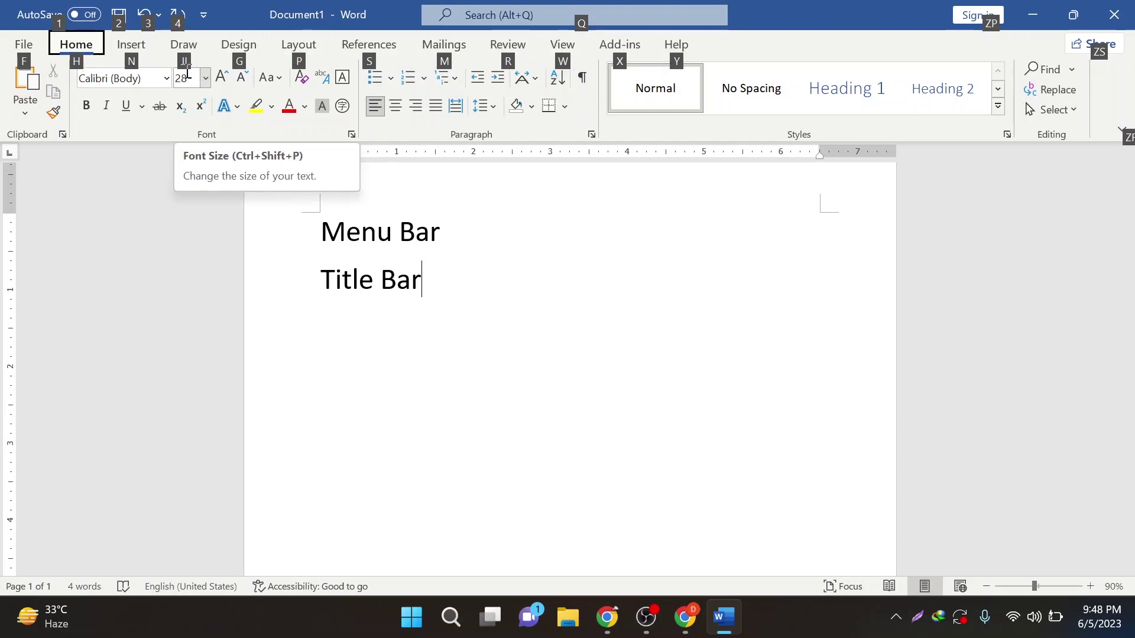
pyautogui.press('h')
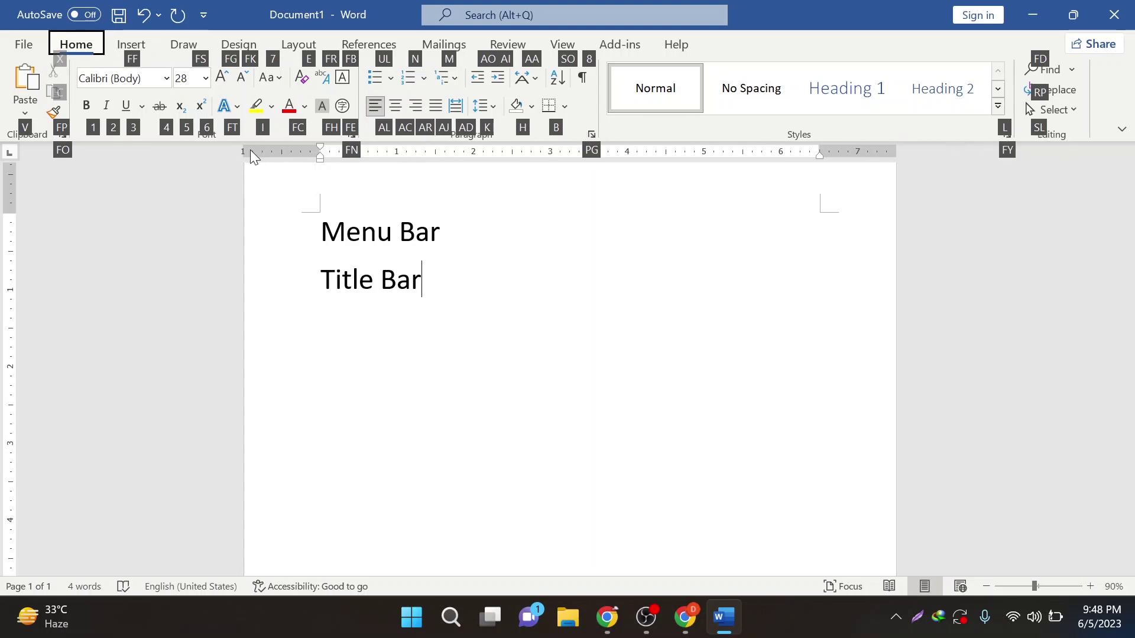
pyautogui.press('Escape')
pyautogui.press('Escape')
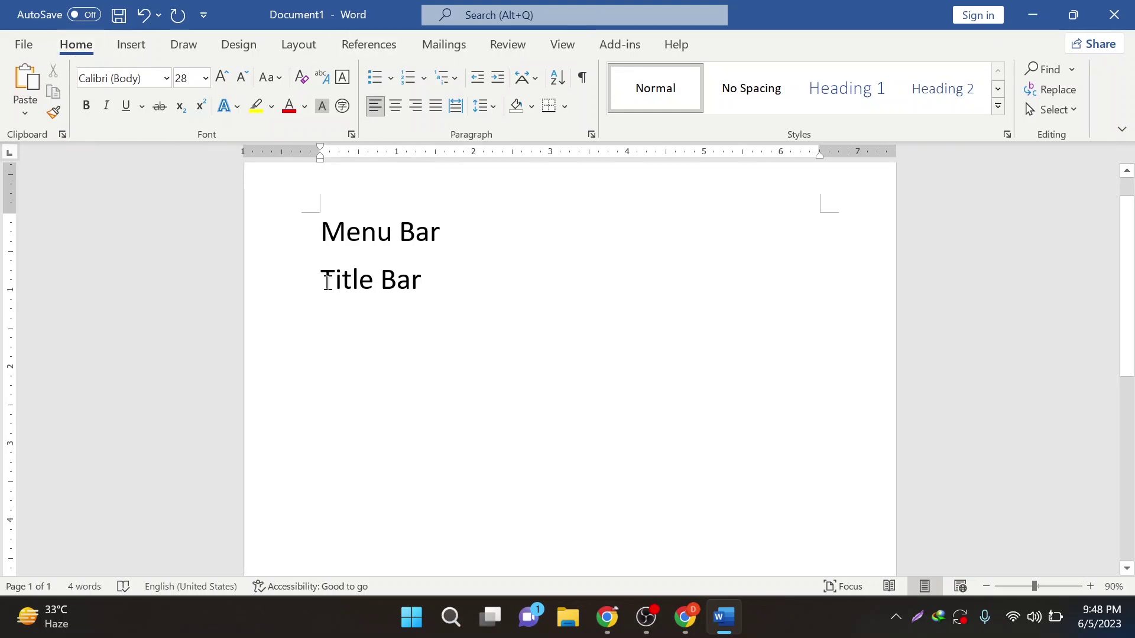
# - Start the line below Title Bar with 'The name of our Country is Bangladesh'
pyautogui.moveTo(327, 282); pyautogui.dragTo(417, 283)
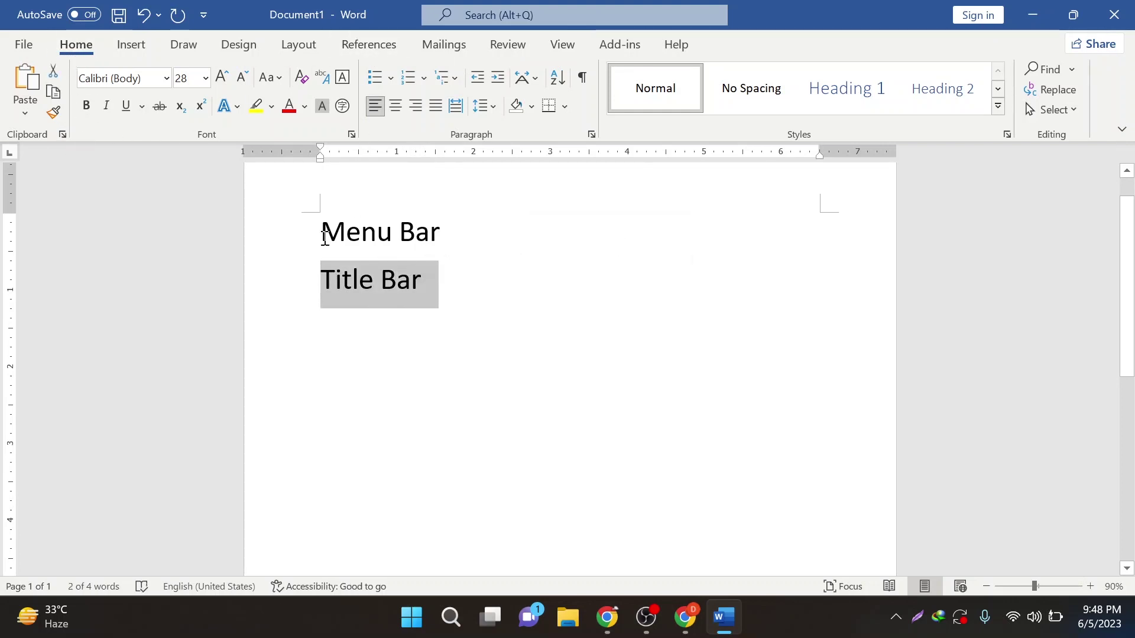
pyautogui.moveTo(322, 230); pyautogui.dragTo(435, 231)
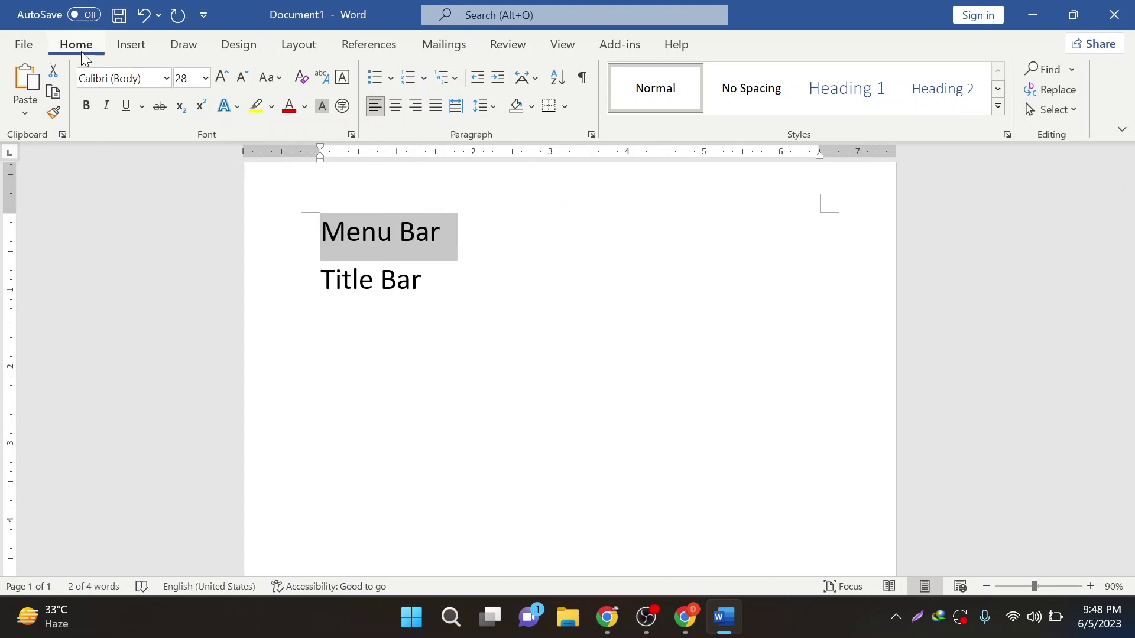
pyautogui.click(112, 50)
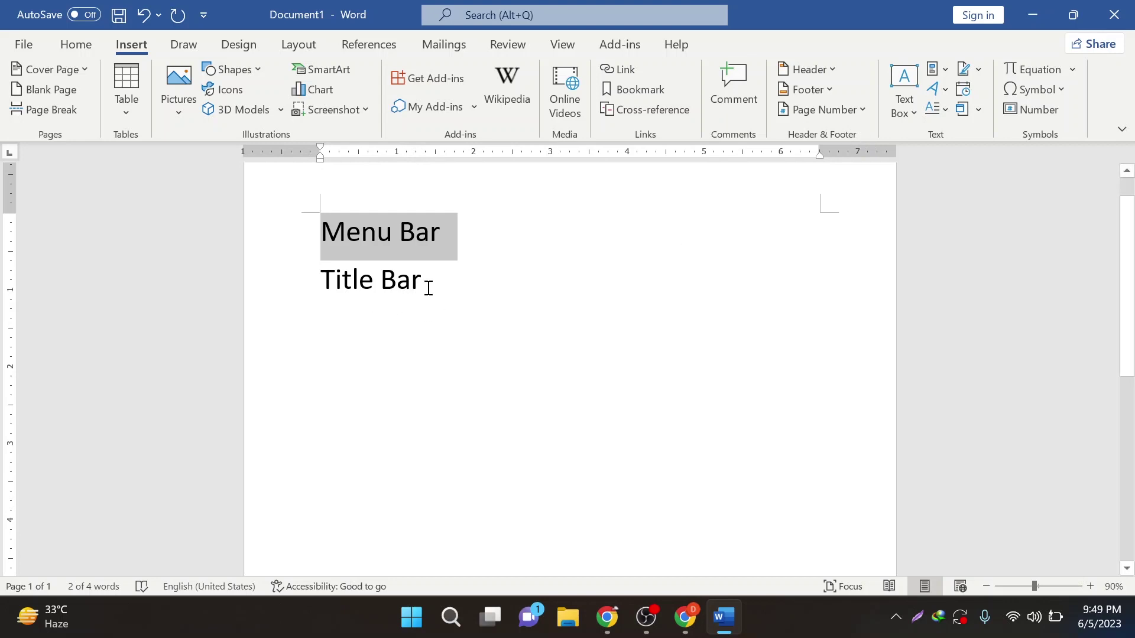
pyautogui.click(373, 314)
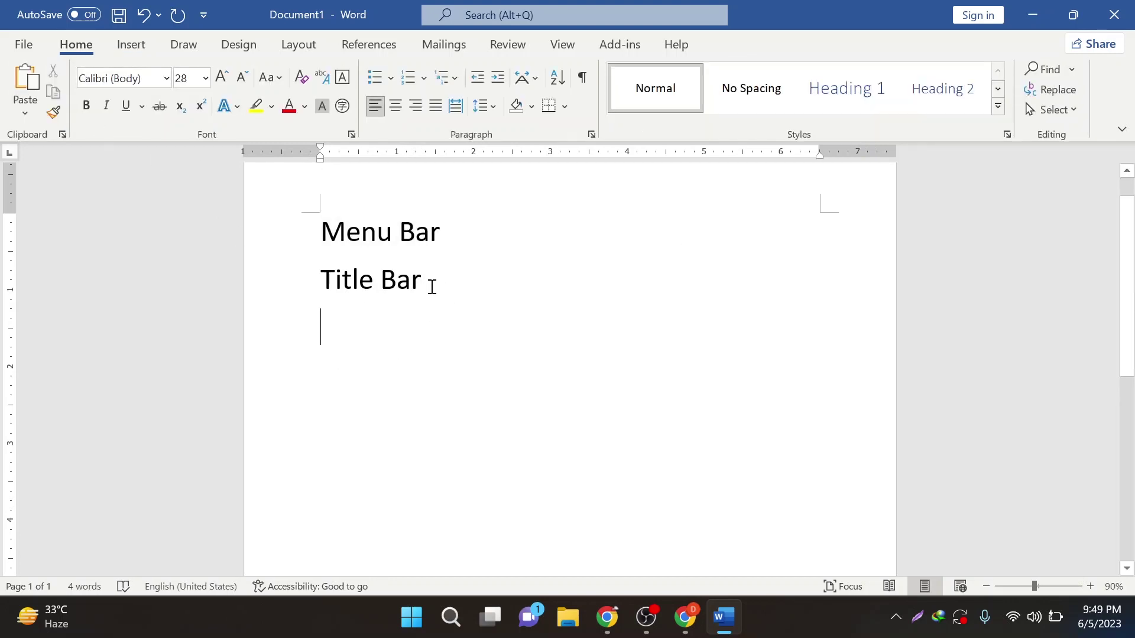
pyautogui.click(306, 273)
pyautogui.click(373, 361)
pyautogui.write('The ')
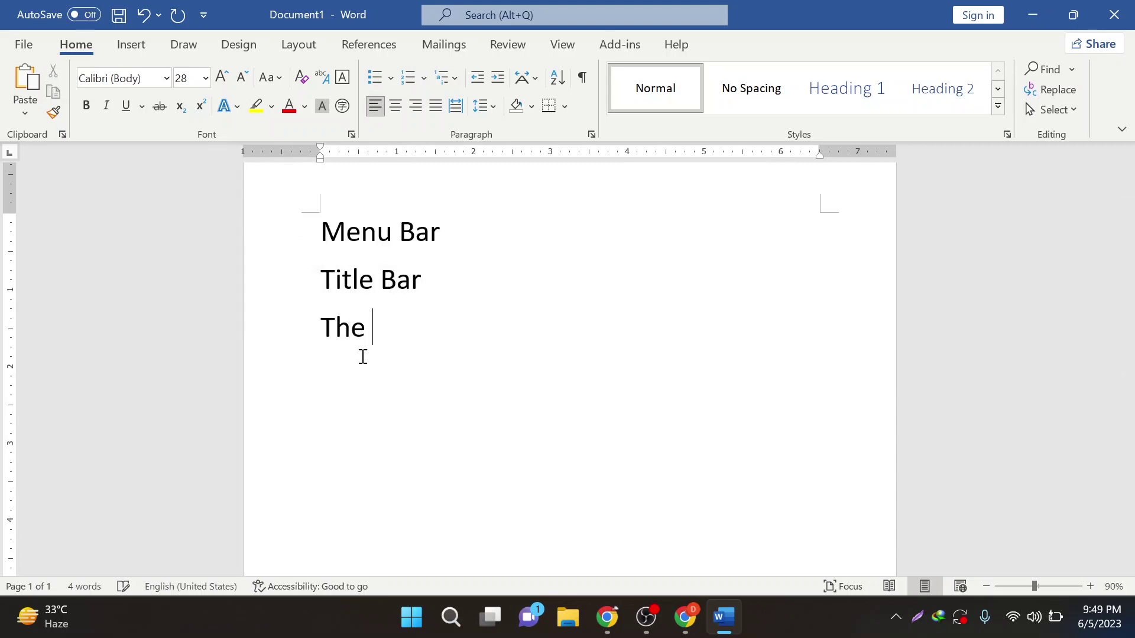
pyautogui.write('name of o')
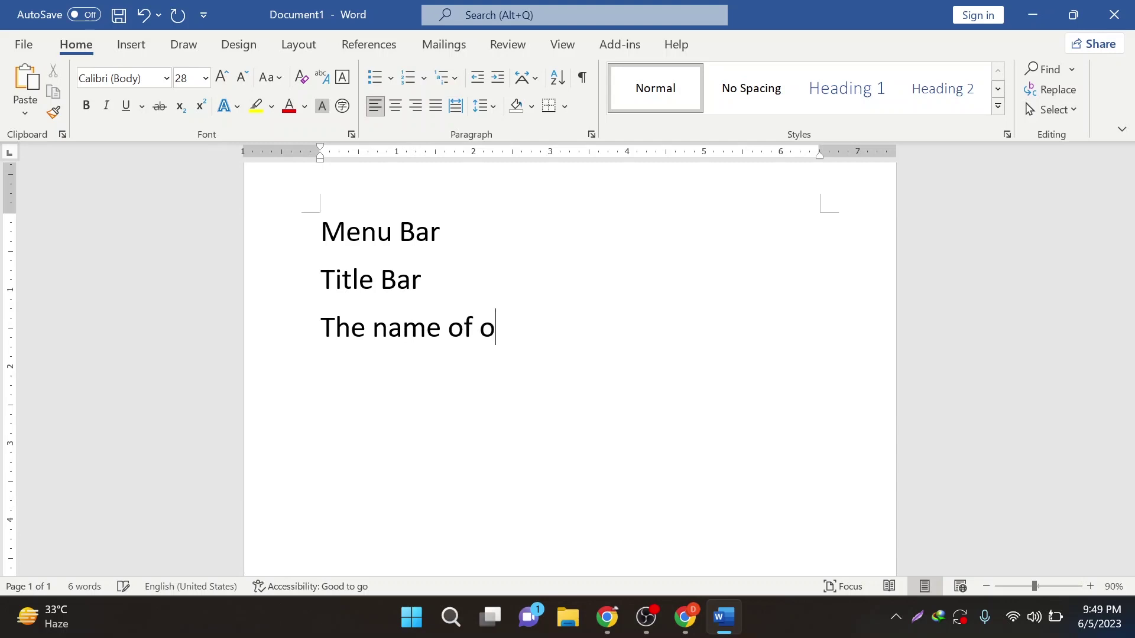
pyautogui.write('ur Country ')
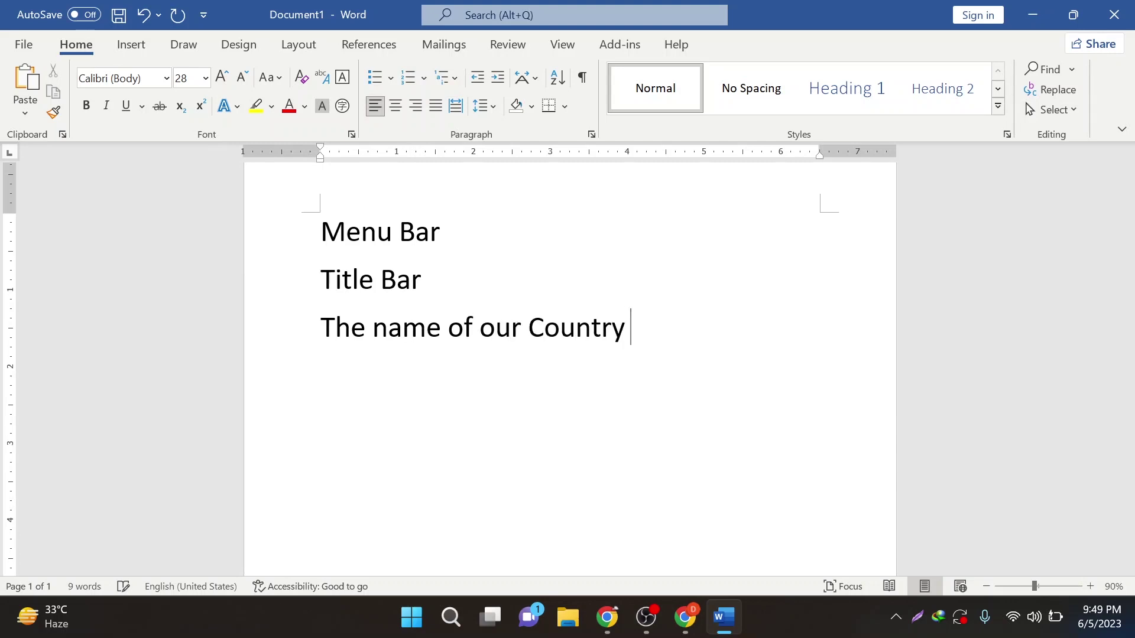
pyautogui.write('is Bangl')
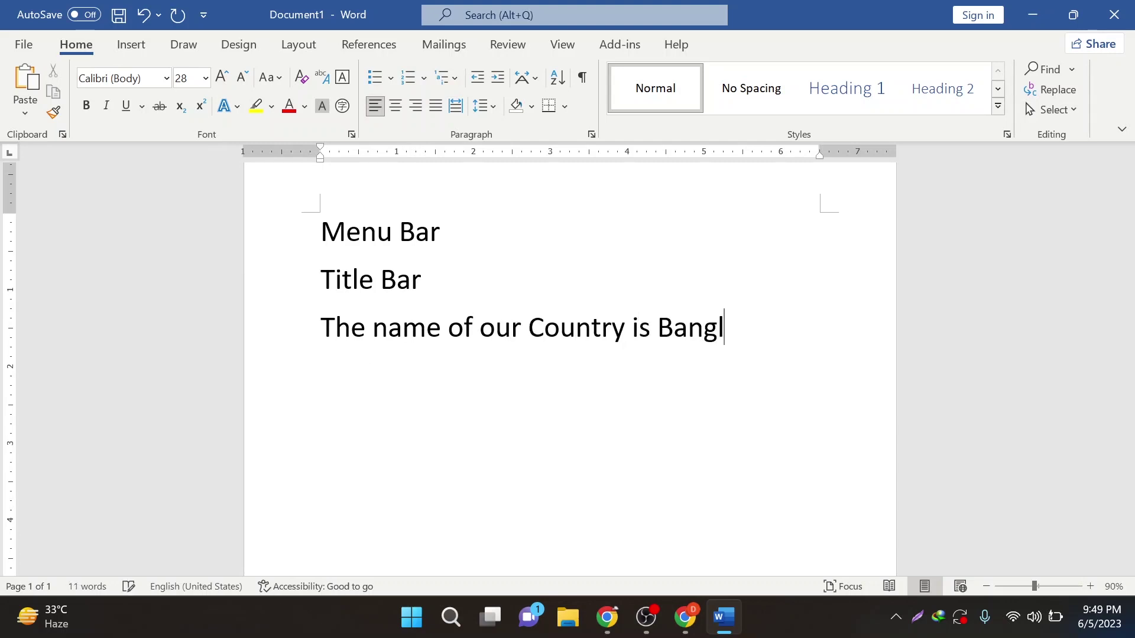
pyautogui.write('adesh')
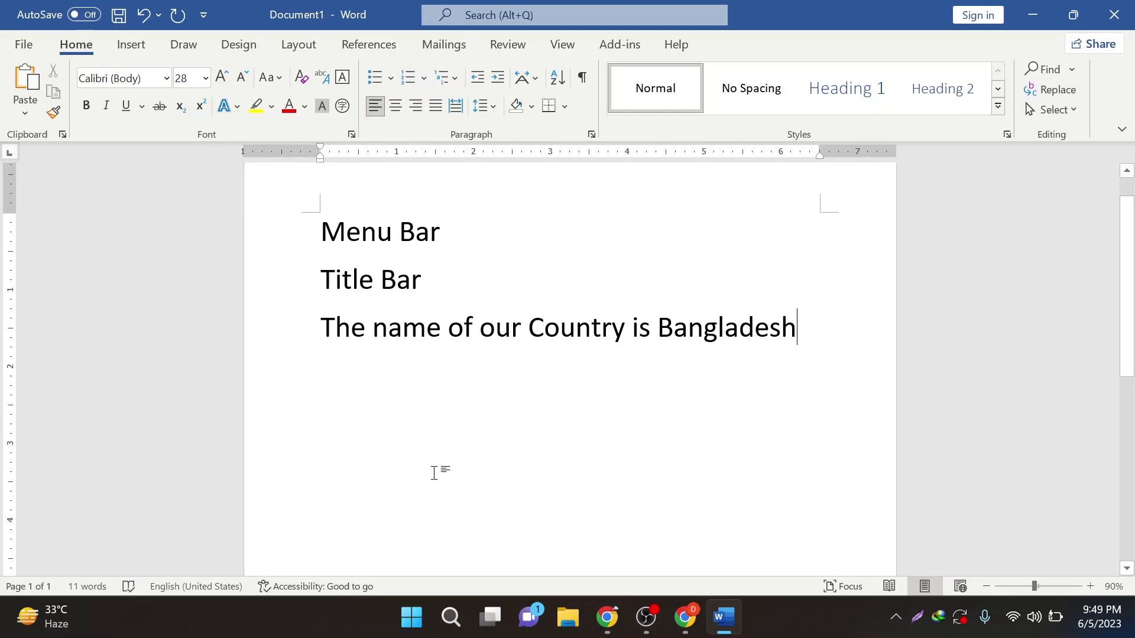
# - Copy the Bangladesh sentence and start a new line below it
pyautogui.moveTo(807, 327); pyautogui.dragTo(323, 361)
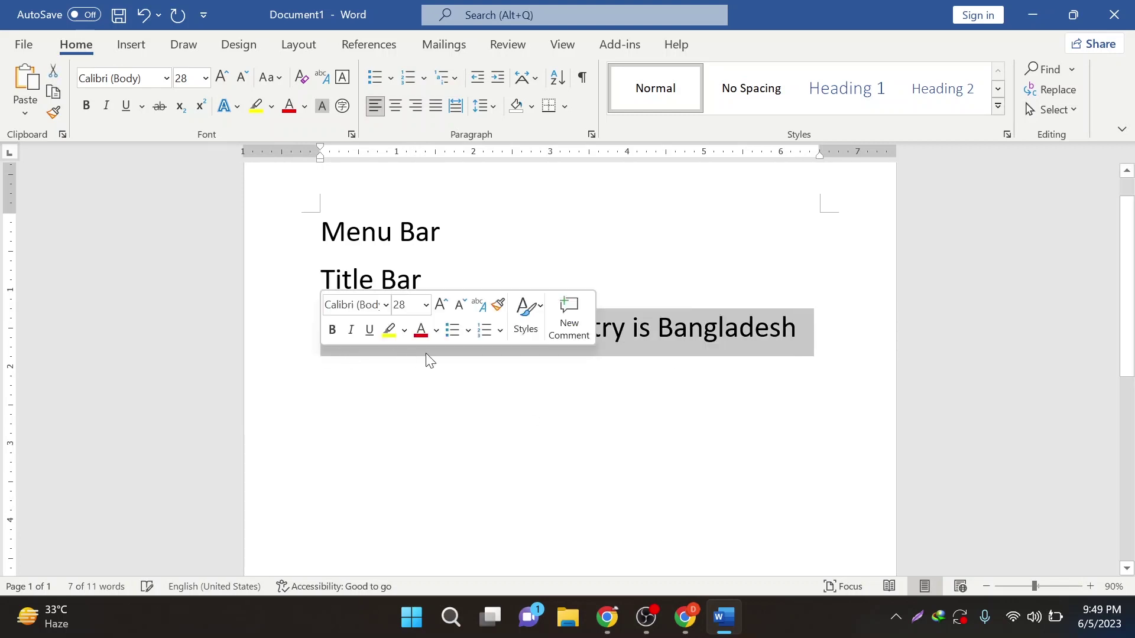
pyautogui.rightClick(682, 331)
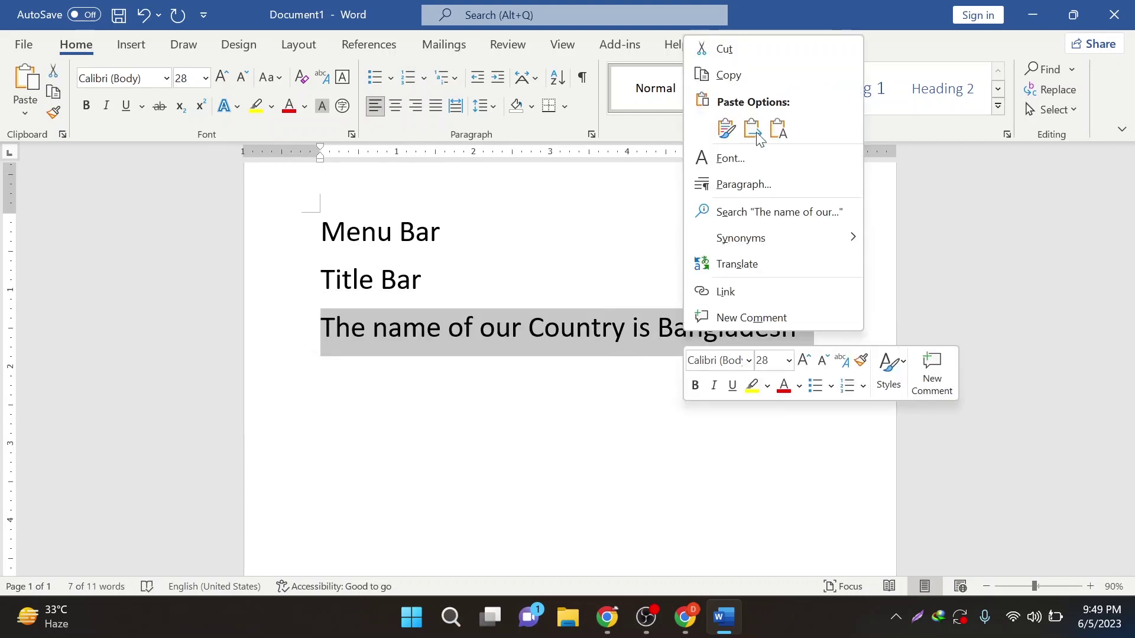
pyautogui.click(742, 79)
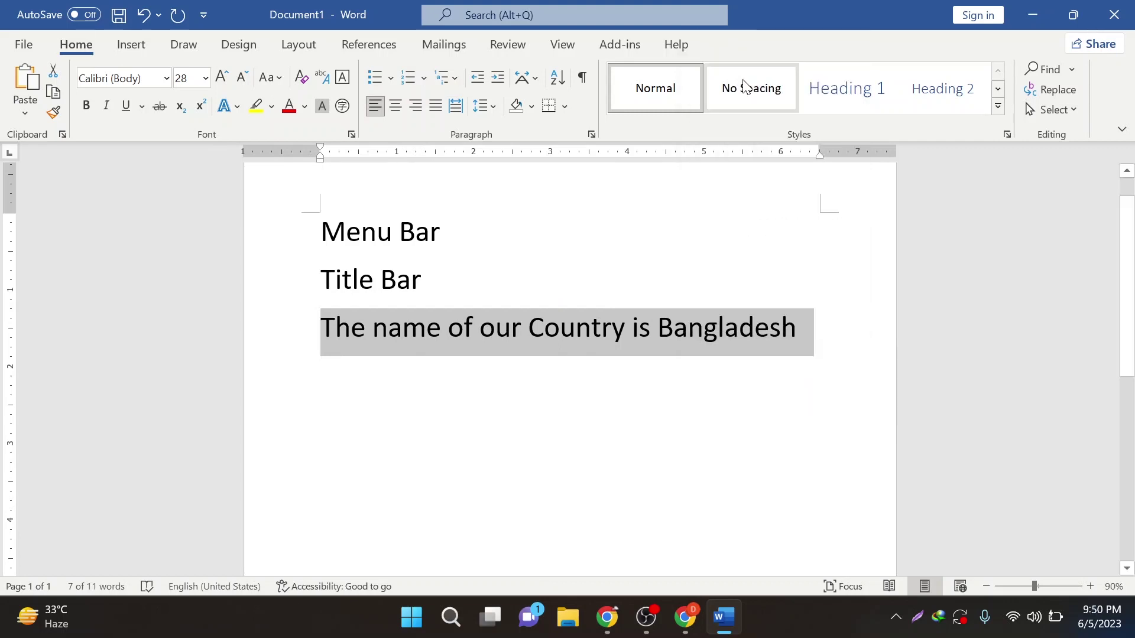
pyautogui.click(810, 331)
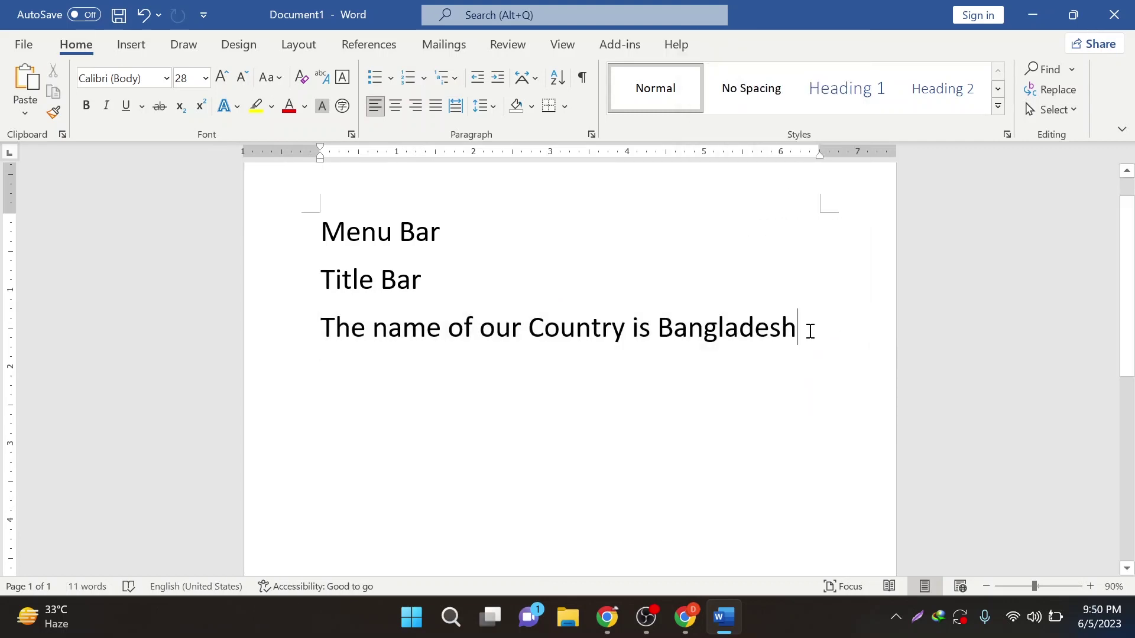
pyautogui.press('Return')
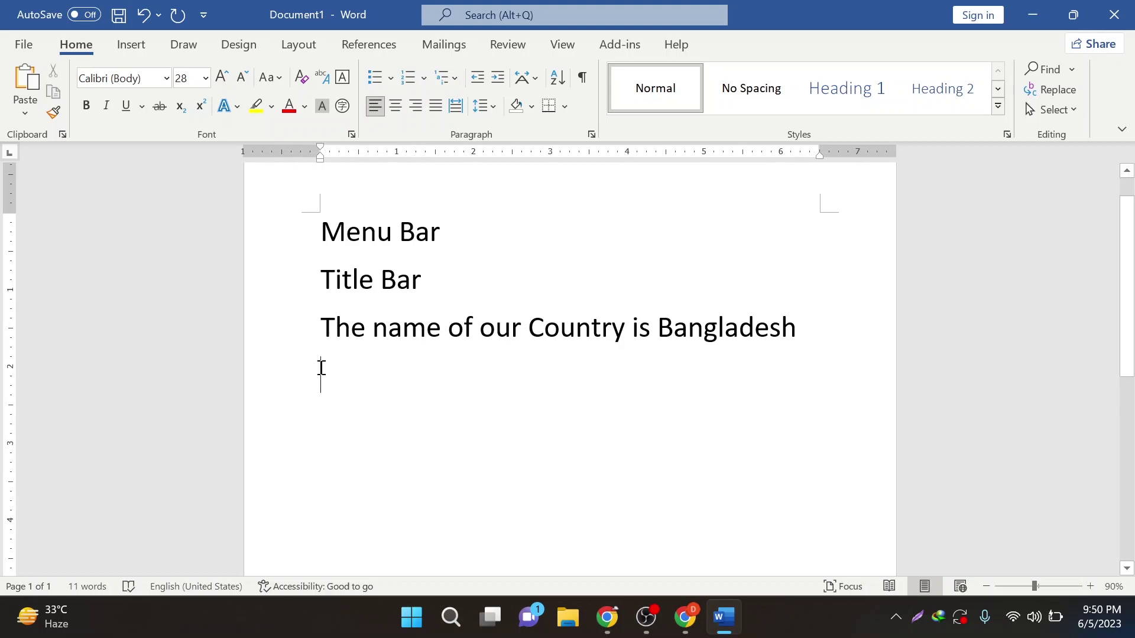
# - Paste four more copies of the sentence, keeping source formatting
pyautogui.rightClick(332, 364)
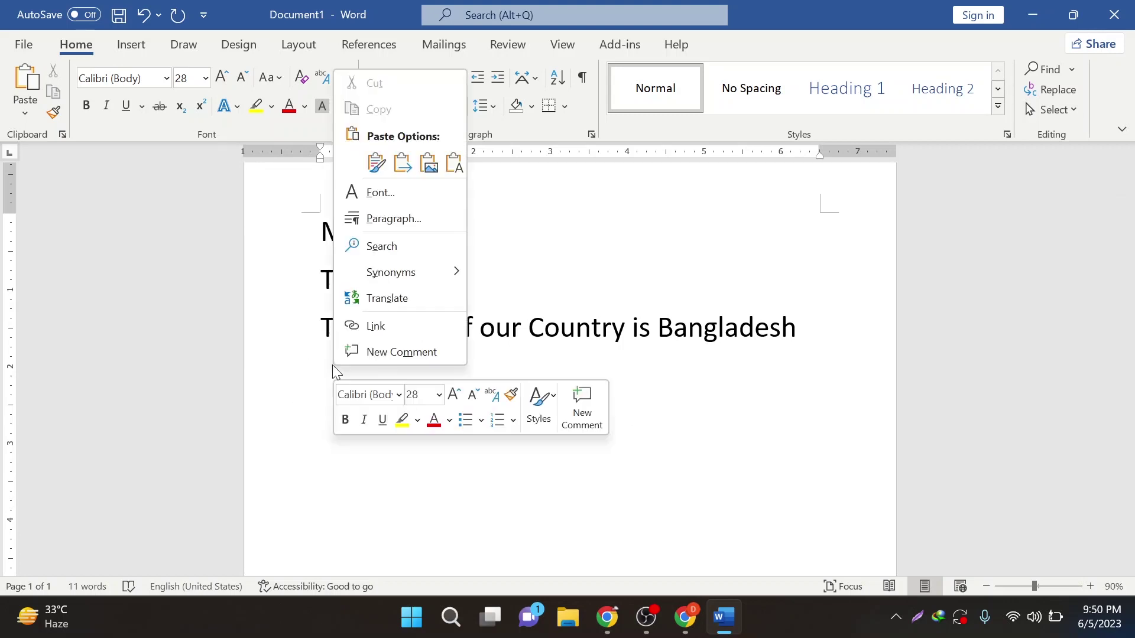
pyautogui.click(376, 162)
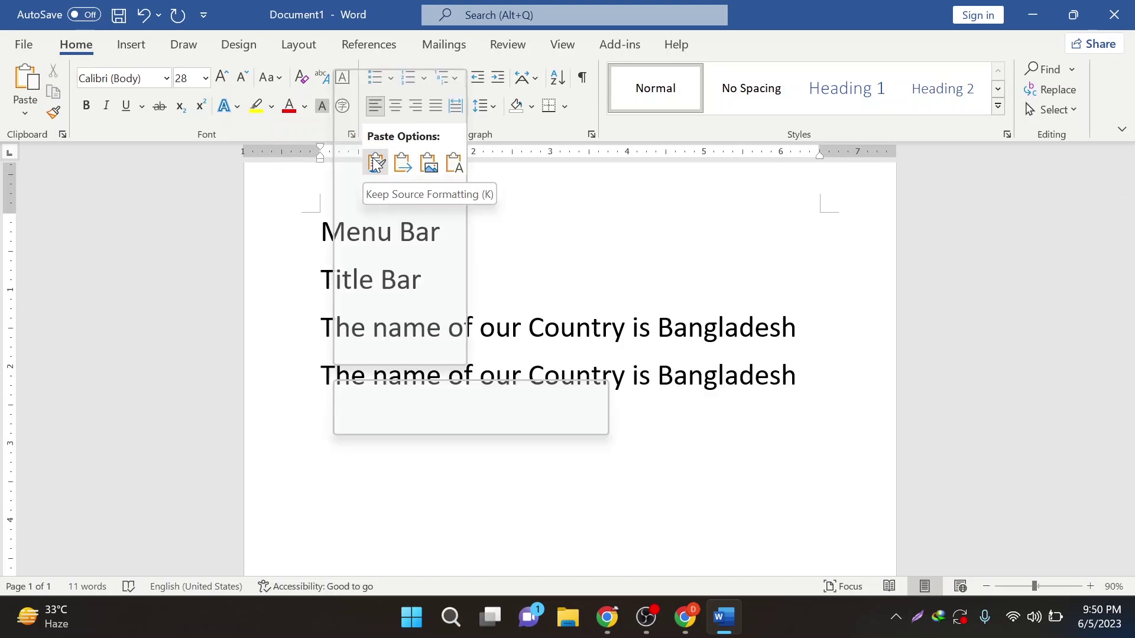
pyautogui.click(376, 162)
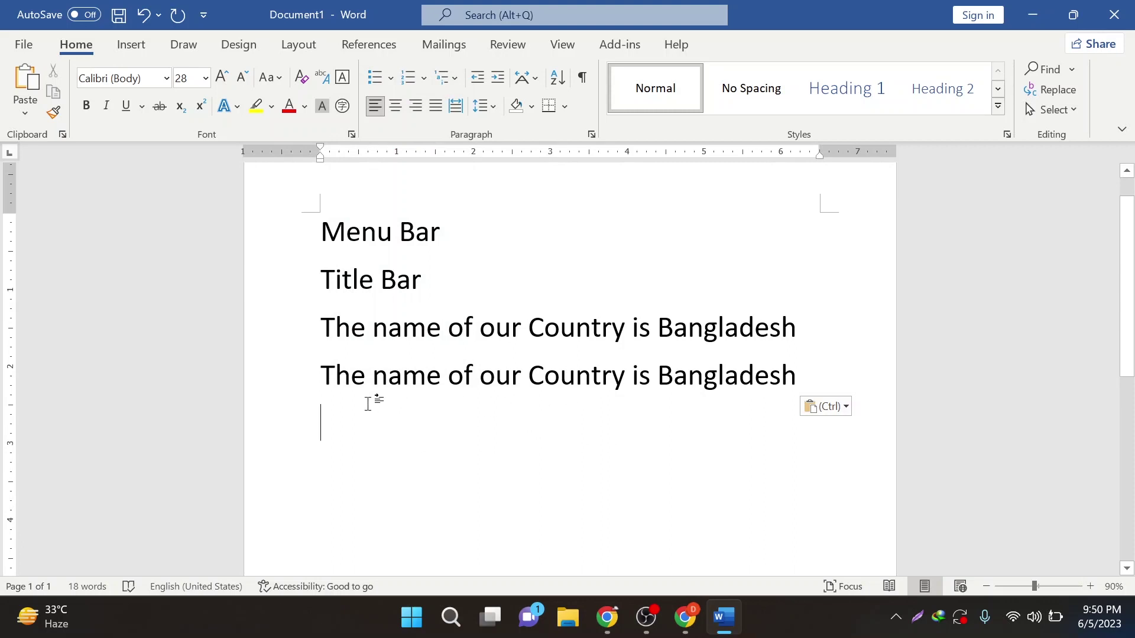
pyautogui.click(30, 83)
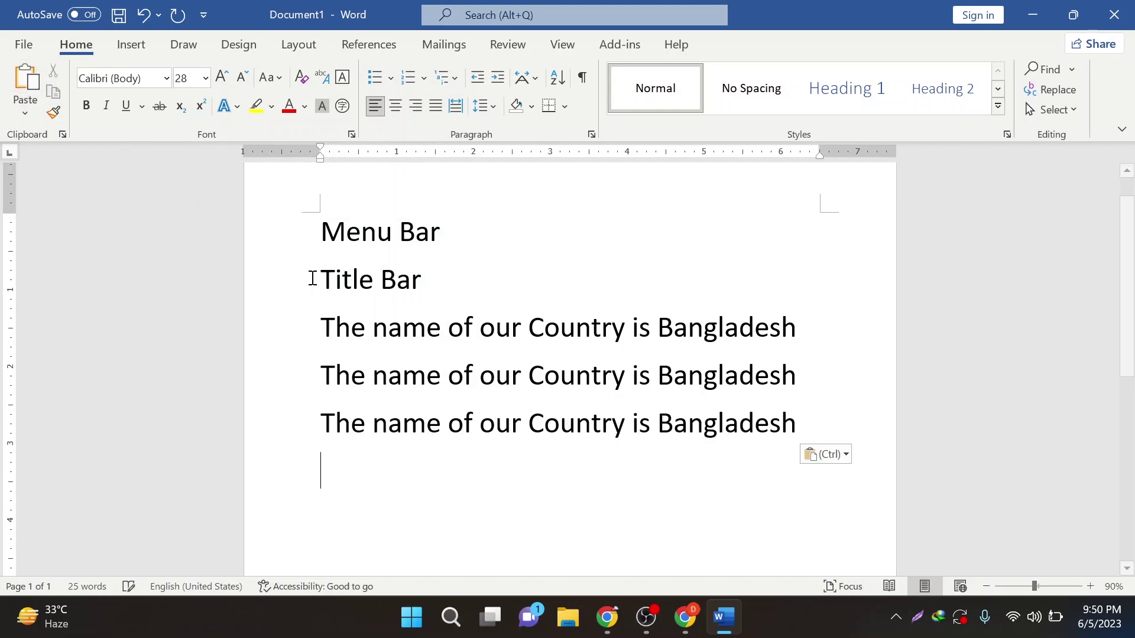
pyautogui.rightClick(325, 469)
pyautogui.click(370, 265)
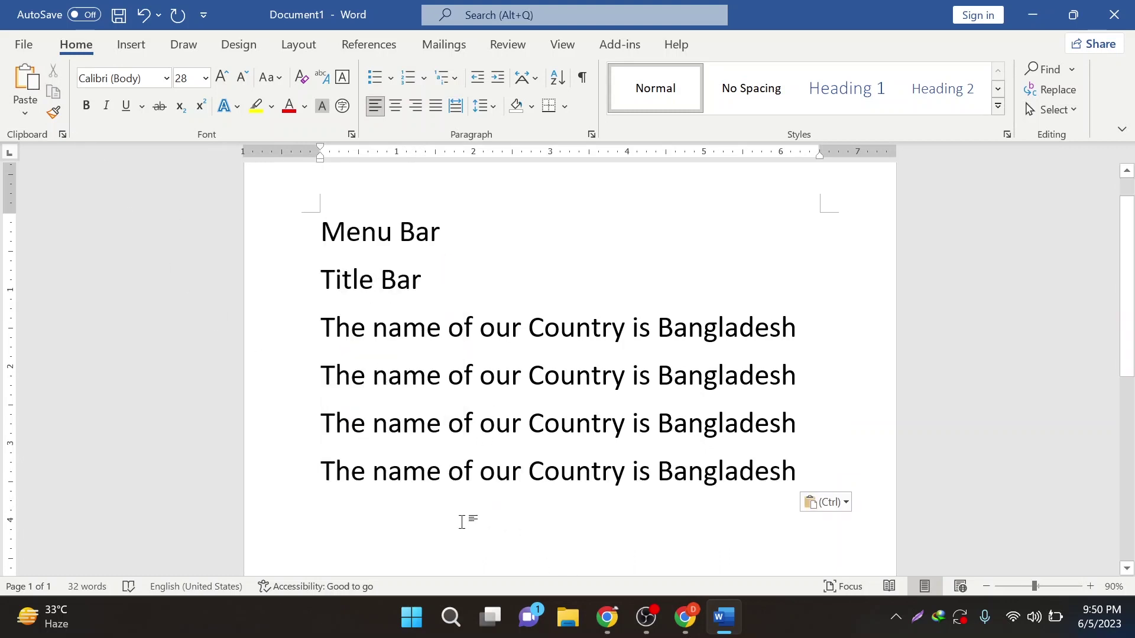
pyautogui.hotkey('ctrl', 'v')
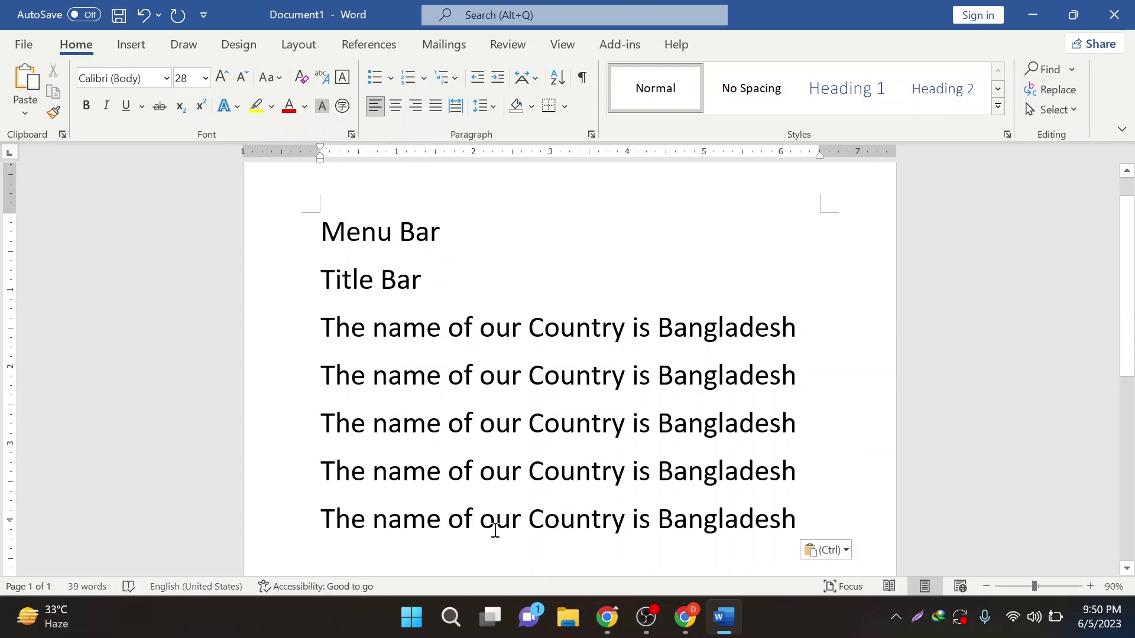
pyautogui.scroll(-2, 421, 472)
pyautogui.scroll(2, 413, 479)
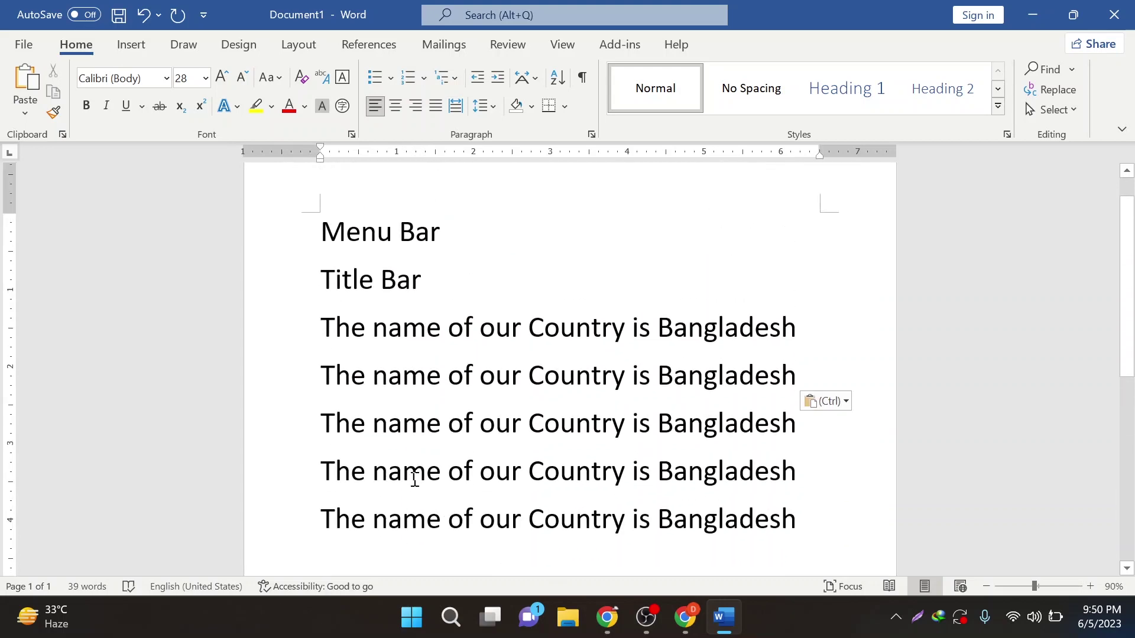
pyautogui.keyDown('ctrl'); pyautogui.scroll(-3, 412, 478); pyautogui.keyUp('ctrl')
pyautogui.keyDown('ctrl'); pyautogui.scroll(3, 405, 479); pyautogui.keyUp('ctrl')
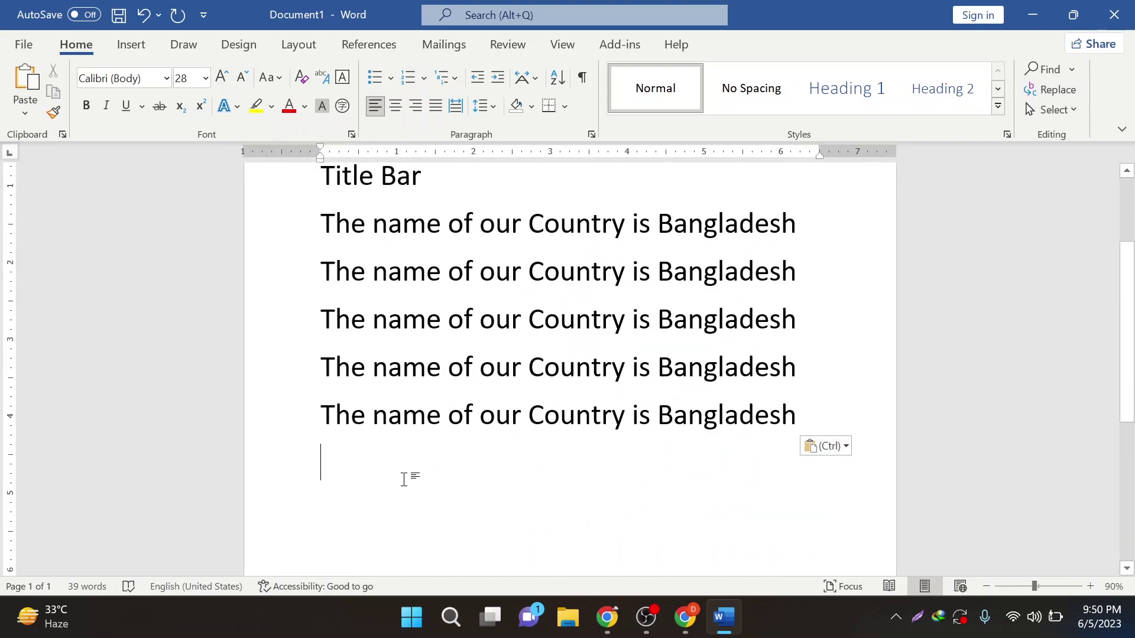
pyautogui.scroll(2, 405, 480)
pyautogui.keyDown('ctrl'); pyautogui.scroll(-2, 405, 480); pyautogui.keyUp('ctrl')
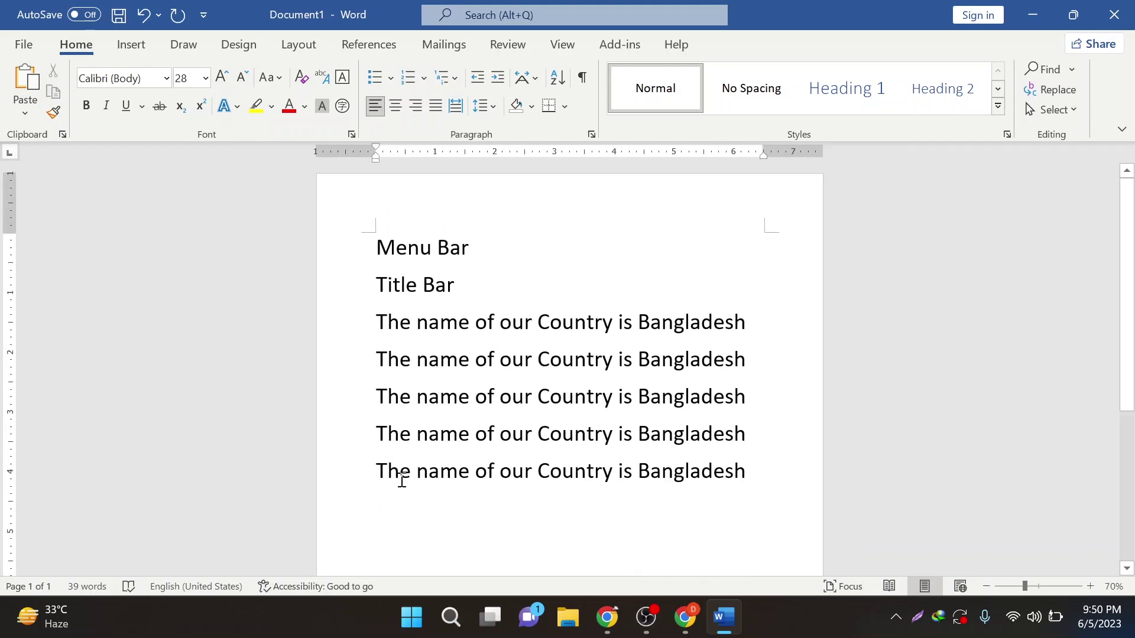
pyautogui.keyDown('ctrl'); pyautogui.scroll(2, 402, 477); pyautogui.keyUp('ctrl')
pyautogui.keyDown('ctrl'); pyautogui.scroll(-1, 399, 473); pyautogui.keyUp('ctrl')
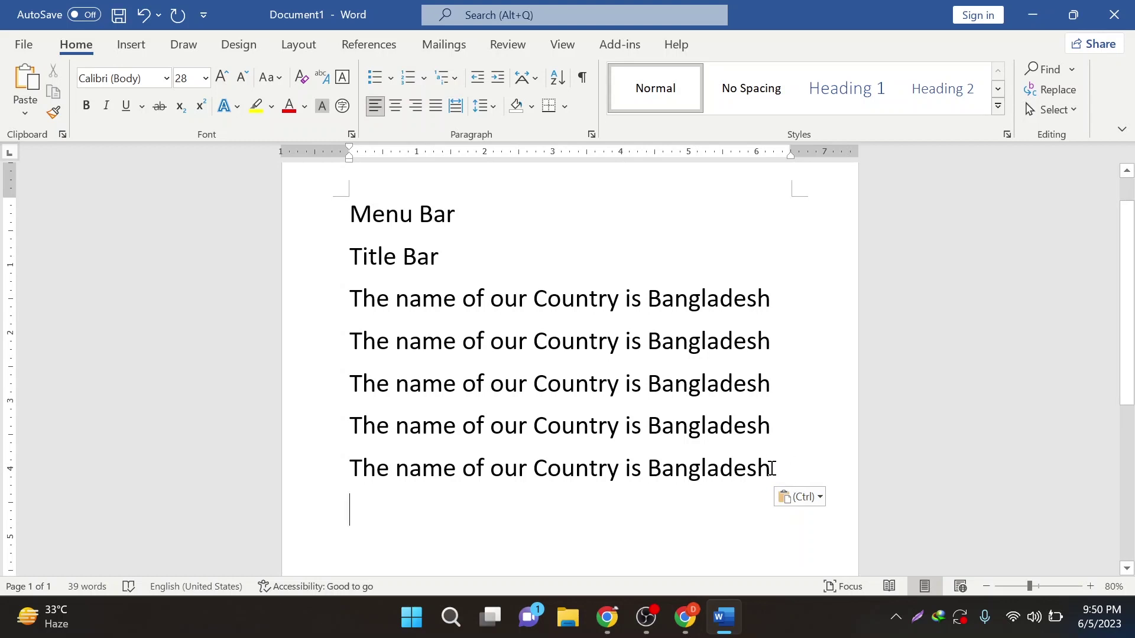
pyautogui.moveTo(771, 468); pyautogui.dragTo(462, 266)
pyautogui.click(462, 267)
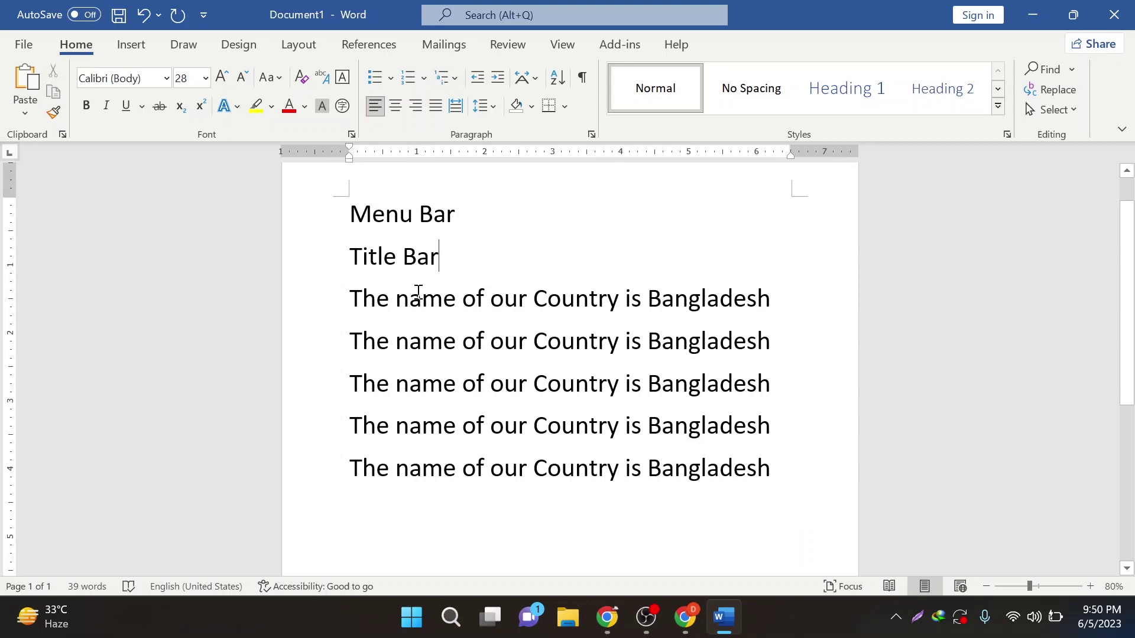
pyautogui.keyDown('ctrl'); pyautogui.scroll(4, 417, 287); pyautogui.keyUp('ctrl')
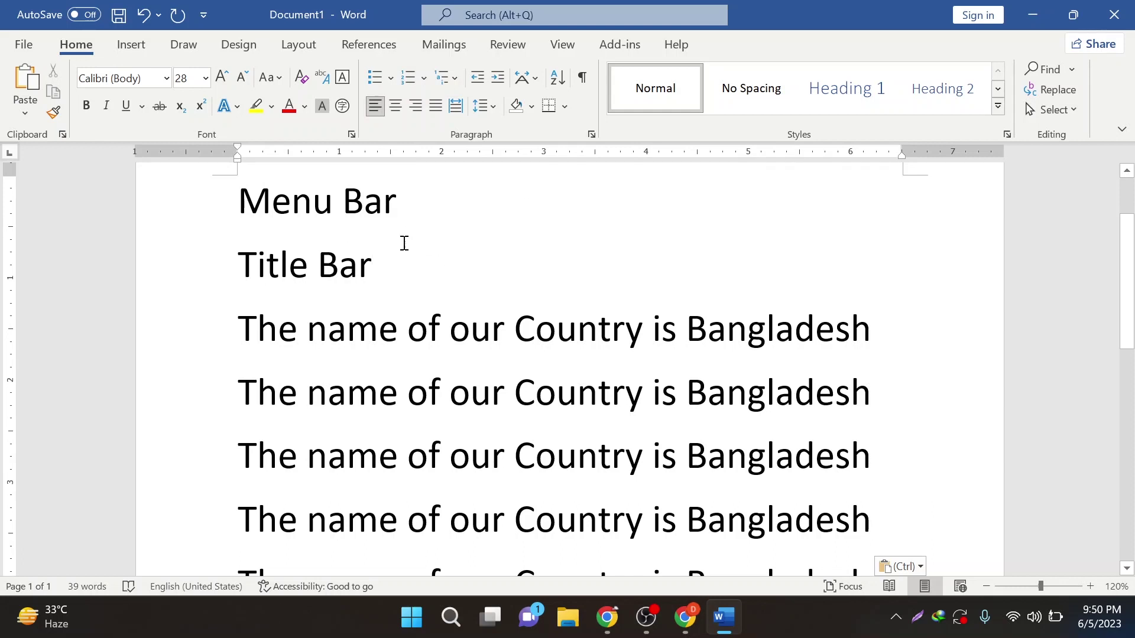
# - Add a 'Pointer' line below Title Bar with an empty line after it
pyautogui.press('Return')
pyautogui.write('Pointer')
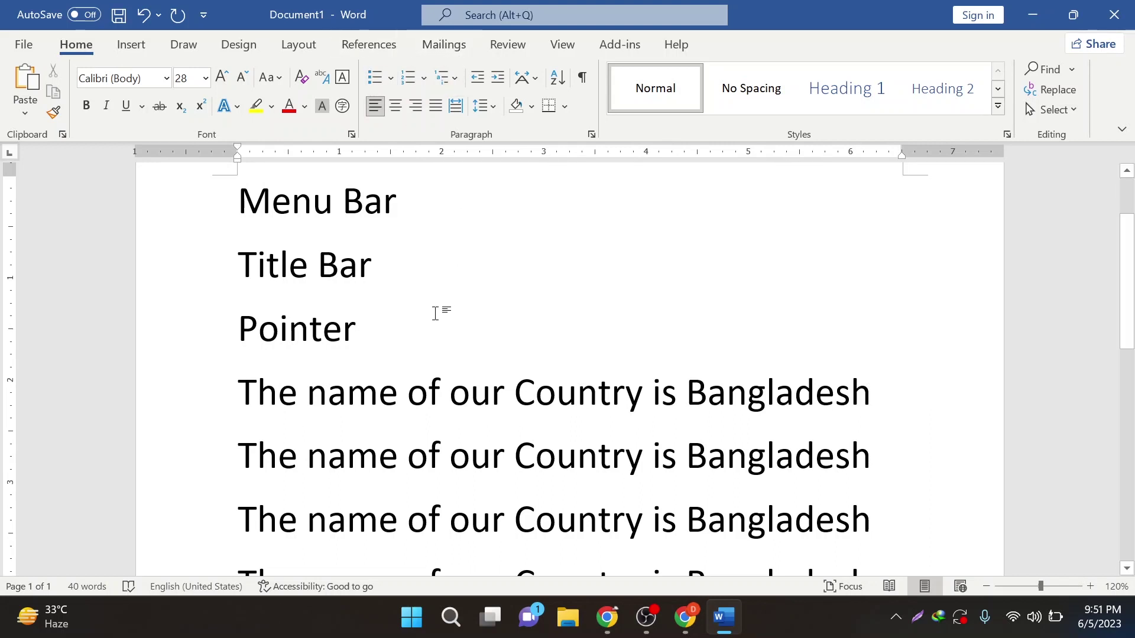
pyautogui.press('Return')
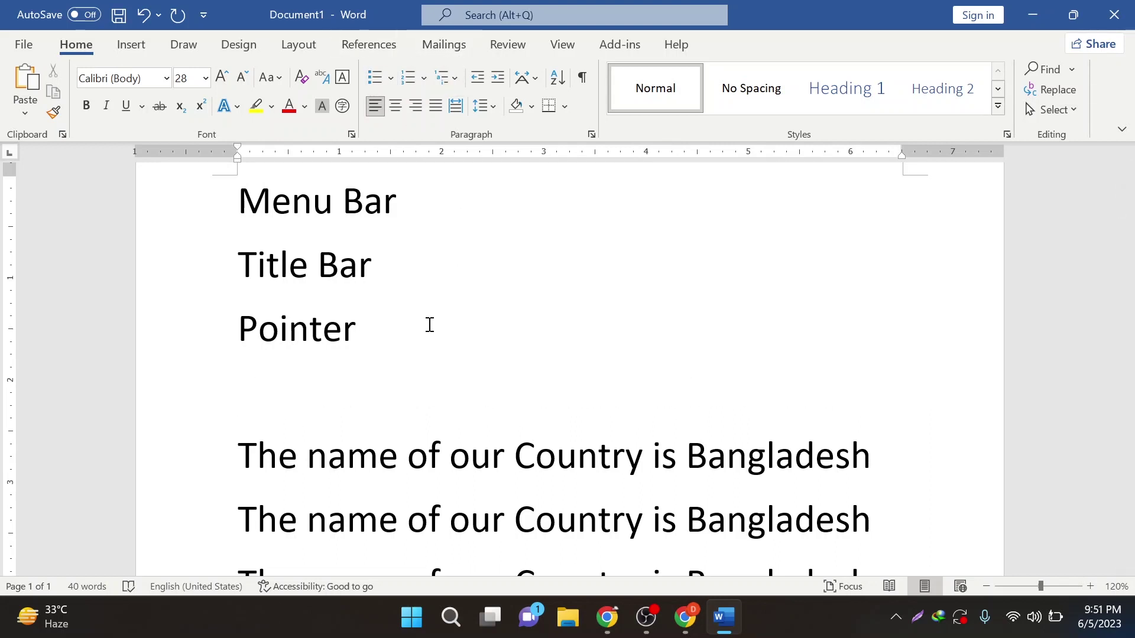
pyautogui.write('C')
pyautogui.press('BackSpace')
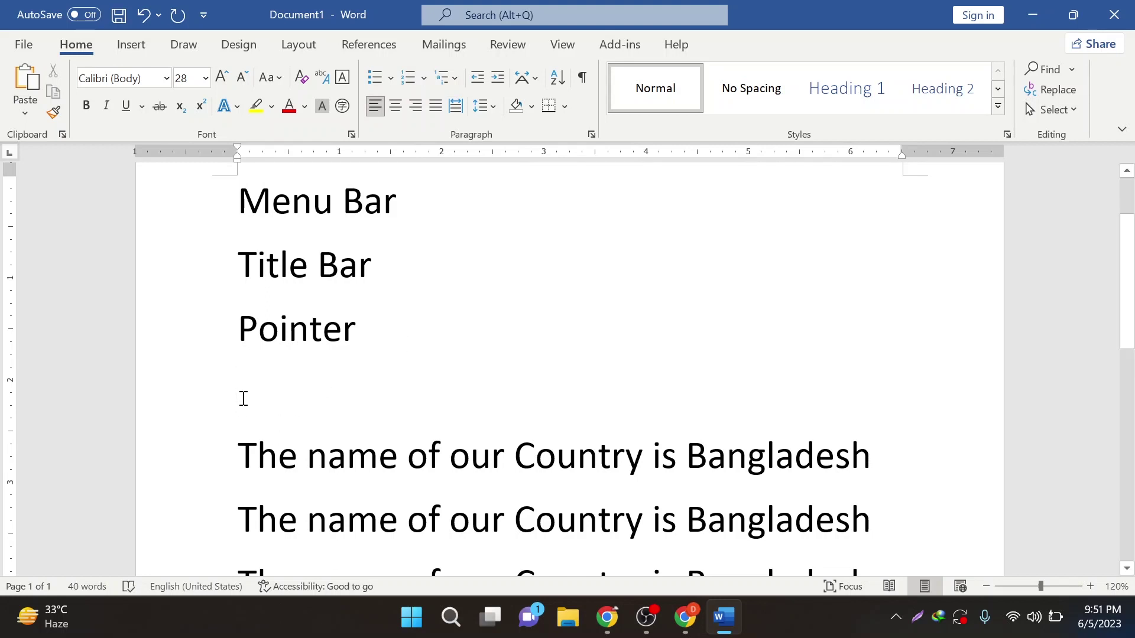
# - Type 'Cursor' on the empty line below Pointer
pyautogui.click(274, 462)
pyautogui.click(336, 461)
pyautogui.click(514, 458)
pyautogui.click(305, 208)
pyautogui.click(296, 389)
pyautogui.write('Curso')
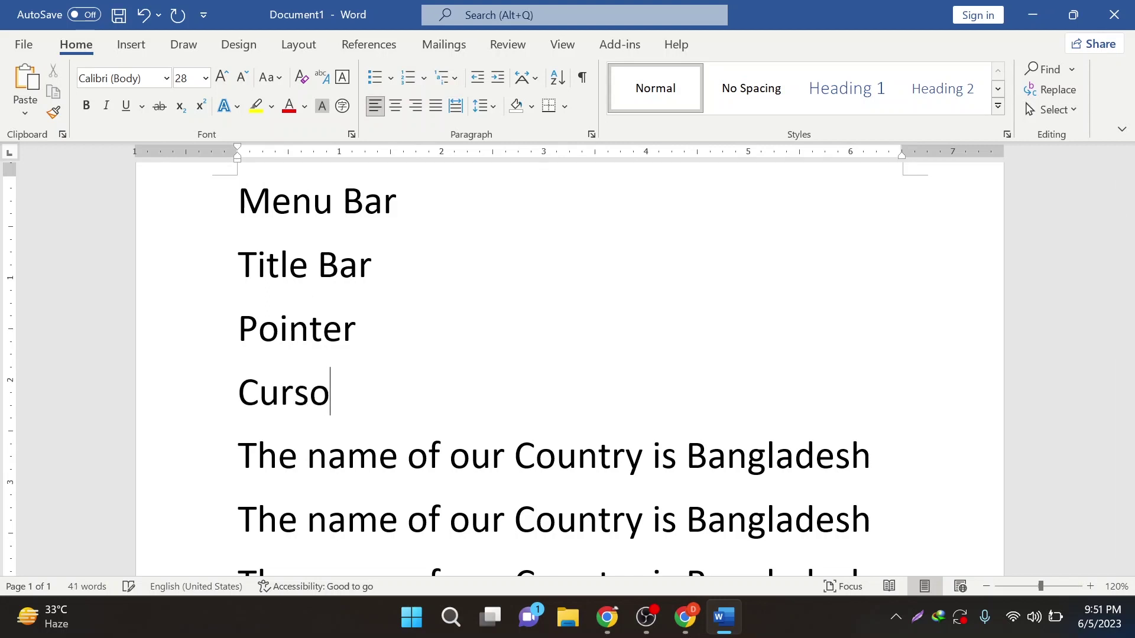
pyautogui.write('r')
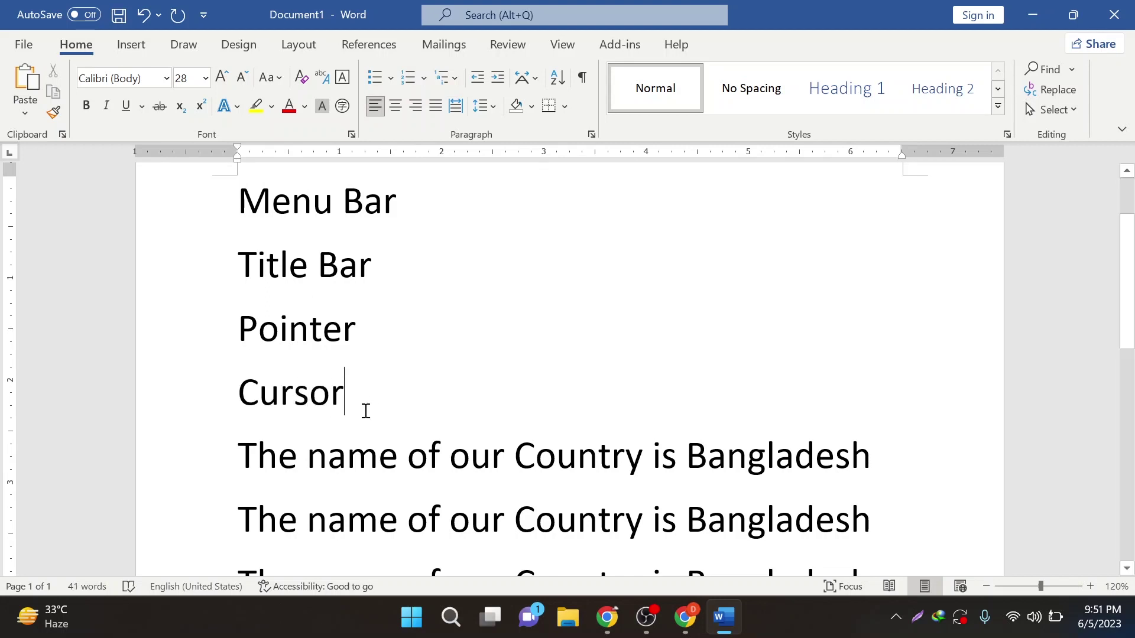
# - Select Pointer and Cursor, scroll through the page, and select the Menu Bar line
pyautogui.moveTo(240, 325); pyautogui.dragTo(395, 326)
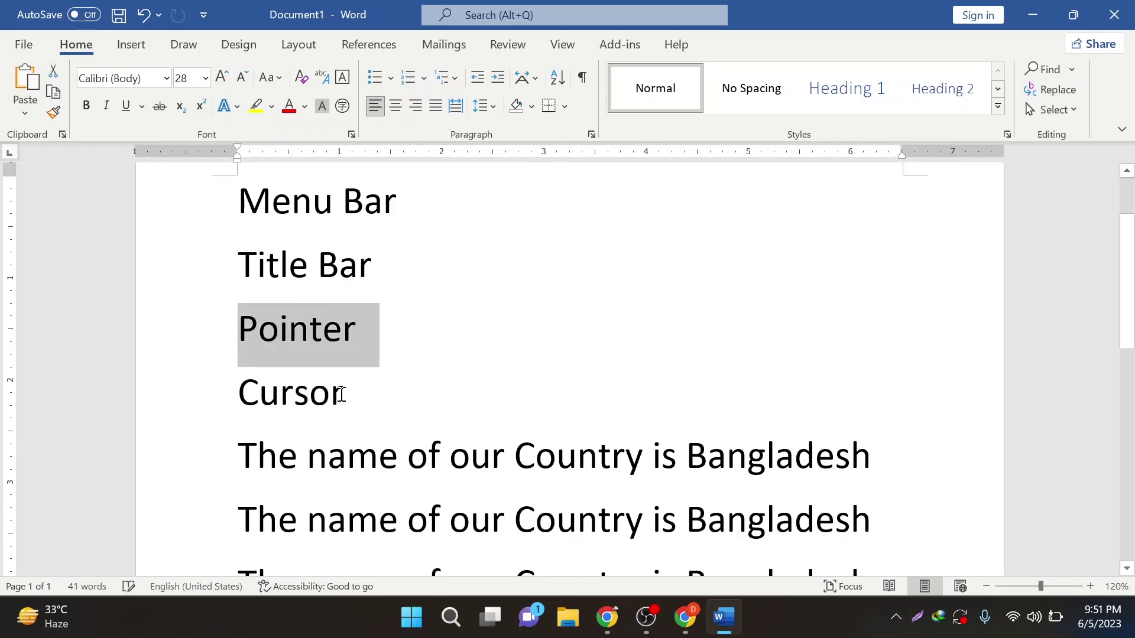
pyautogui.moveTo(343, 393); pyautogui.dragTo(237, 395)
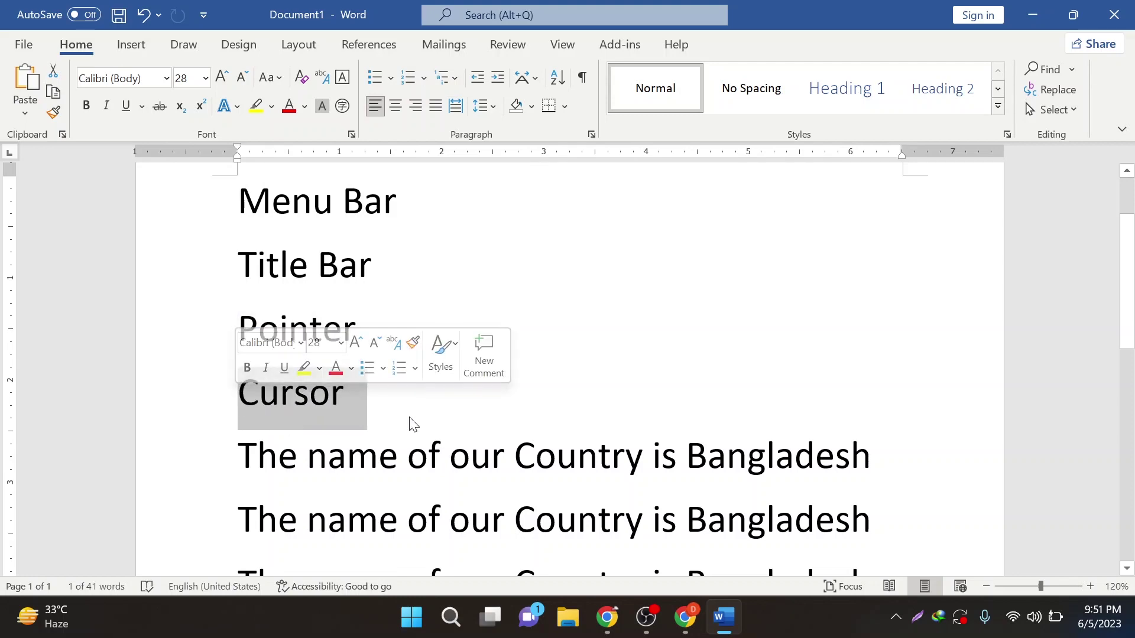
pyautogui.click(395, 405)
pyautogui.scroll(-3, 385, 426)
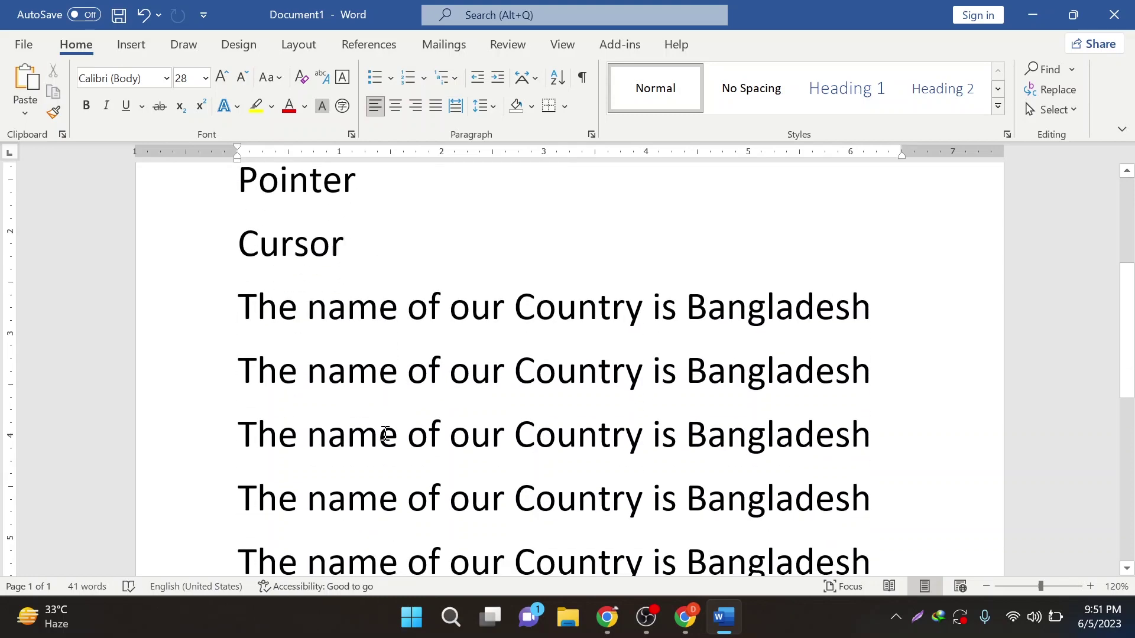
pyautogui.keyDown('ctrl'); pyautogui.scroll(-5, 385, 435); pyautogui.keyUp('ctrl')
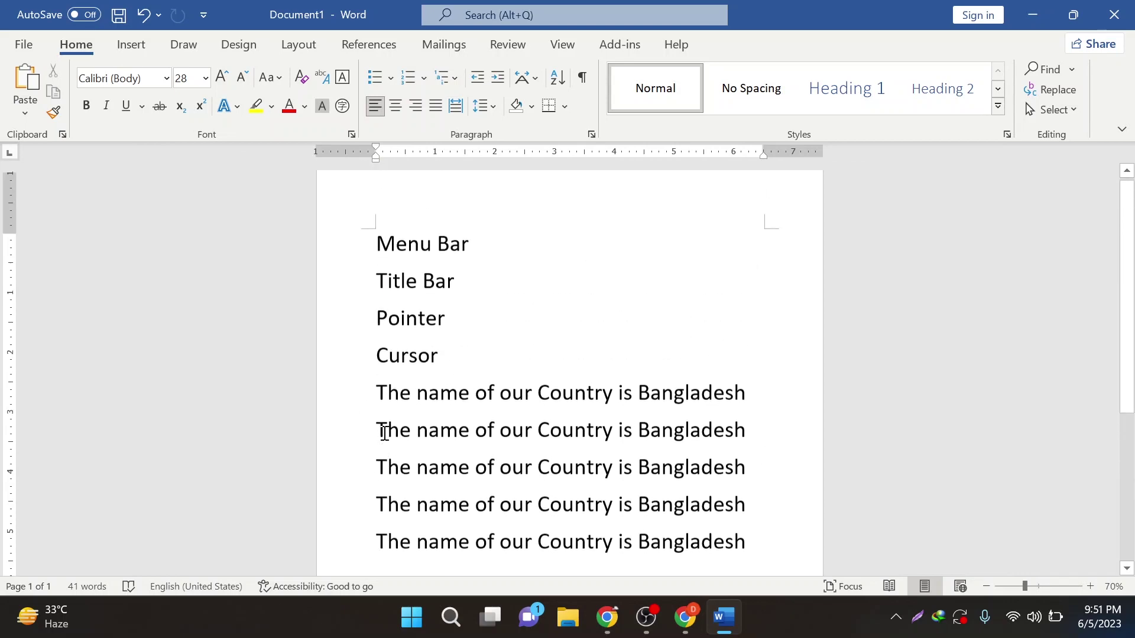
pyautogui.scroll(-1, 410, 437)
pyautogui.click(748, 489)
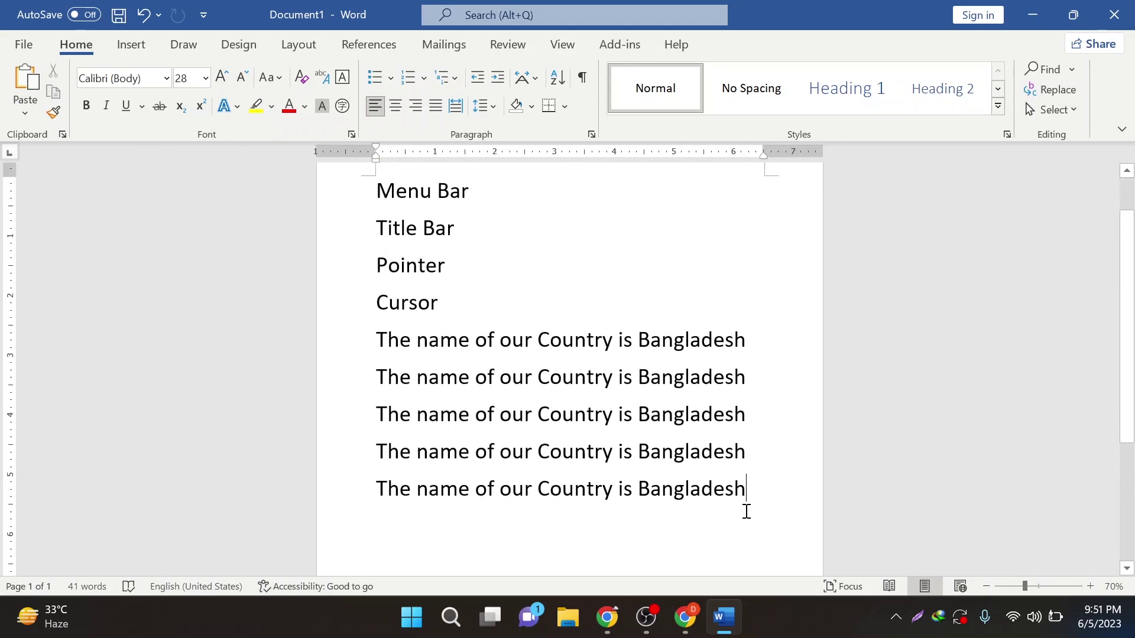
pyautogui.keyDown('ctrl'); pyautogui.scroll(2, 448, 387); pyautogui.keyUp('ctrl')
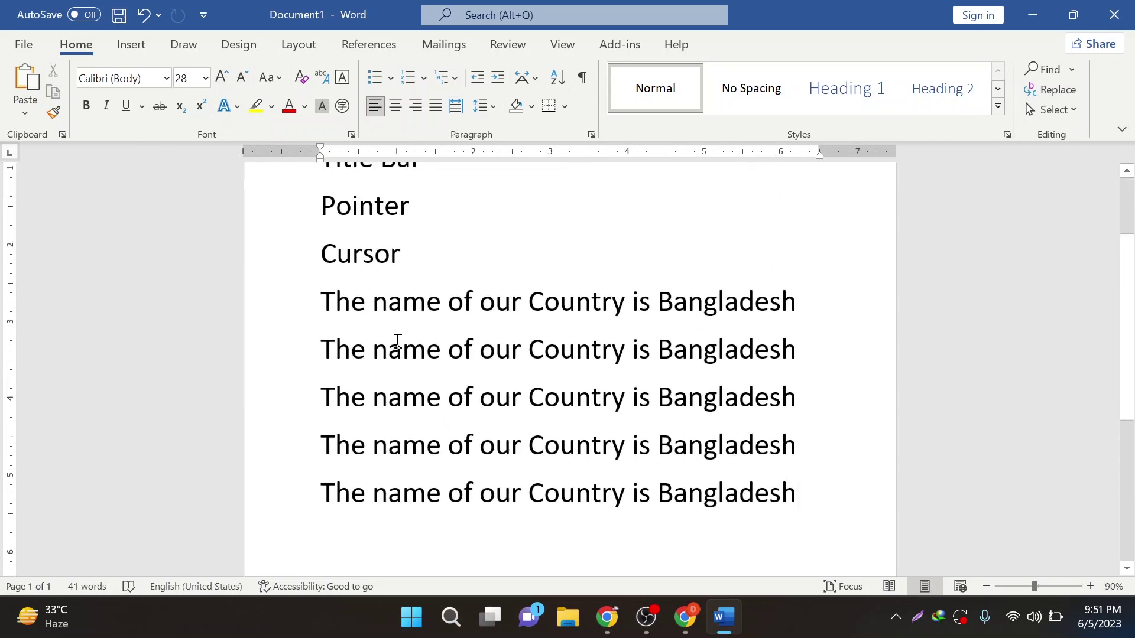
pyautogui.scroll(3, 395, 344)
pyautogui.moveTo(327, 220); pyautogui.dragTo(468, 225)
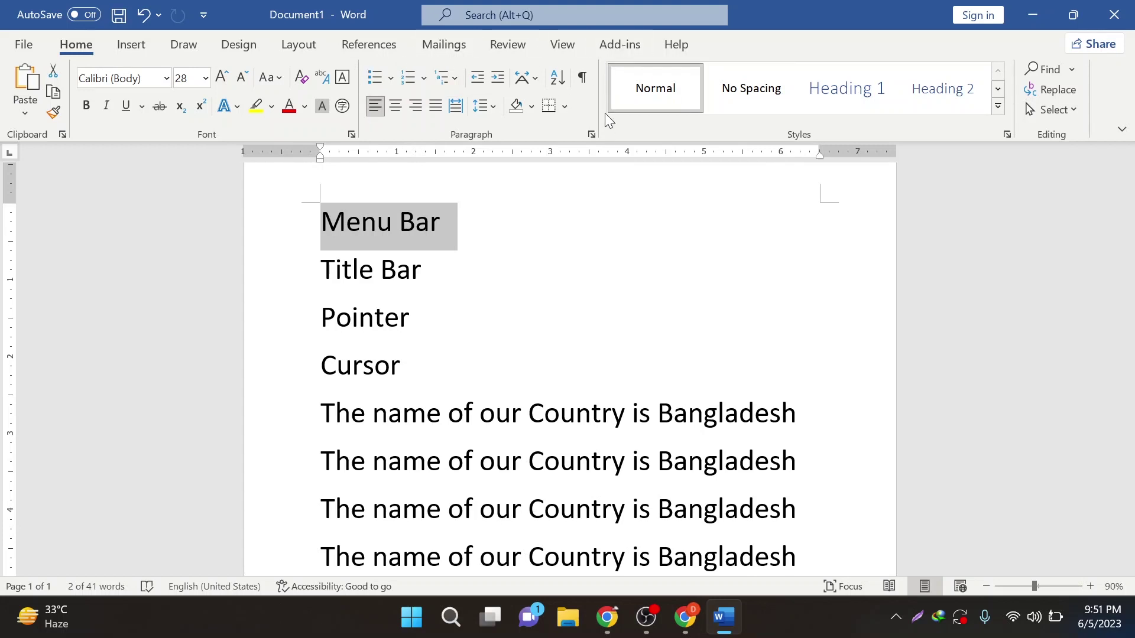
# - Select Title Bar, Pointer and Cursor in turn, ending on an empty line below Cursor
pyautogui.moveTo(320, 278); pyautogui.dragTo(424, 272)
pyautogui.moveTo(323, 319); pyautogui.dragTo(411, 319)
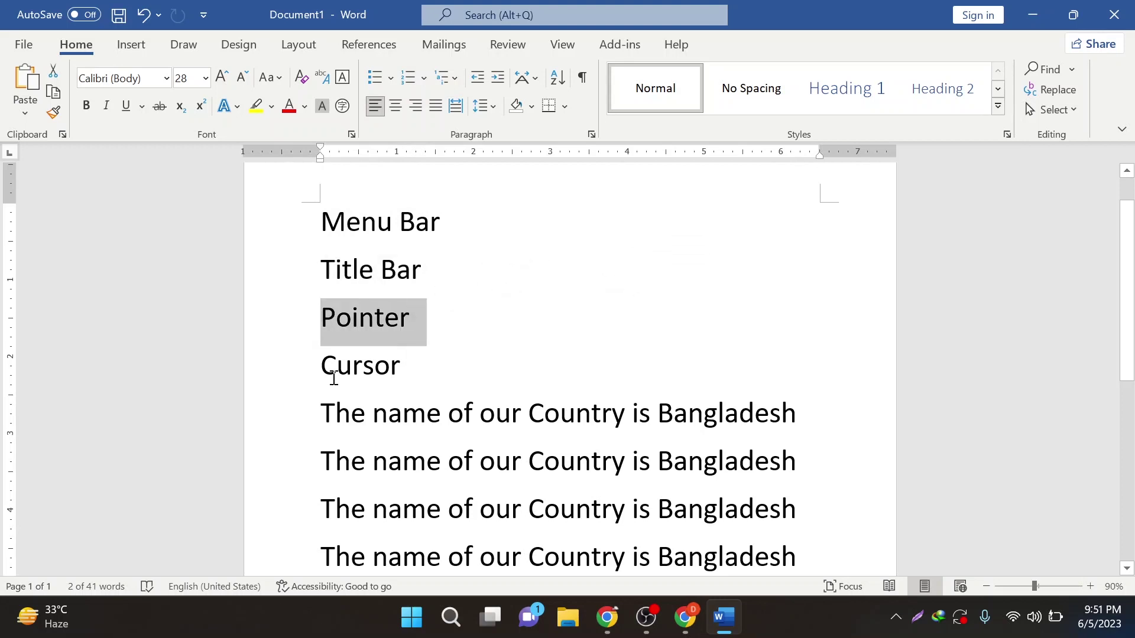
pyautogui.moveTo(325, 374); pyautogui.dragTo(408, 372)
pyautogui.click(445, 384)
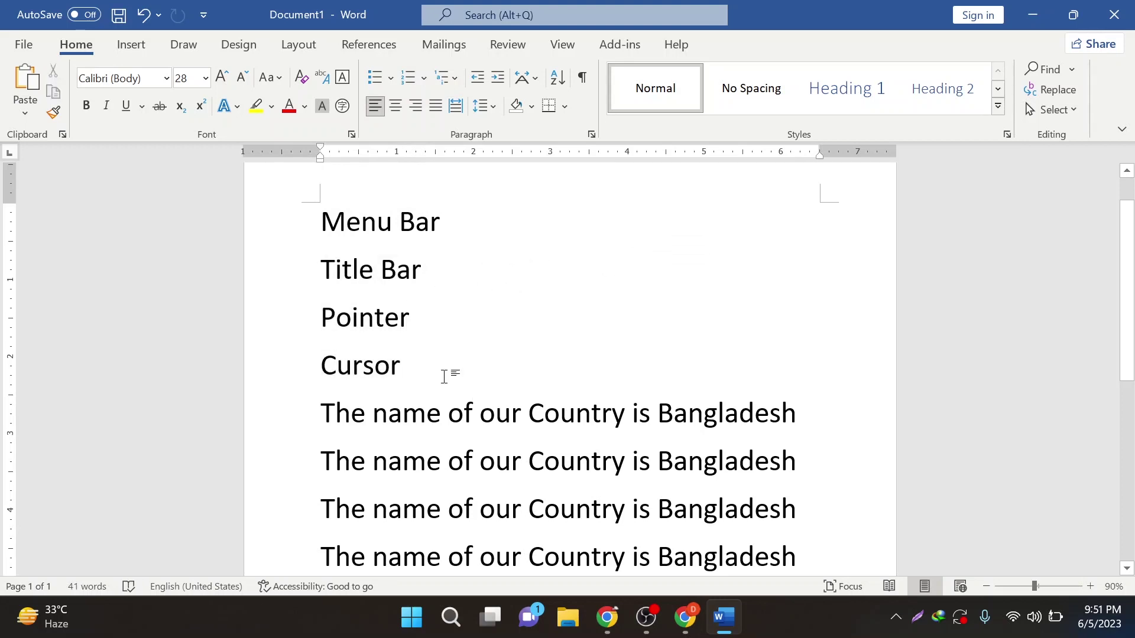
pyautogui.hotkey('ctrl', 'z')
# - Type 'Ctrl + C = Copy' and 'Ctrl + V = Paste' on separate lines
pyautogui.write('Ctr')
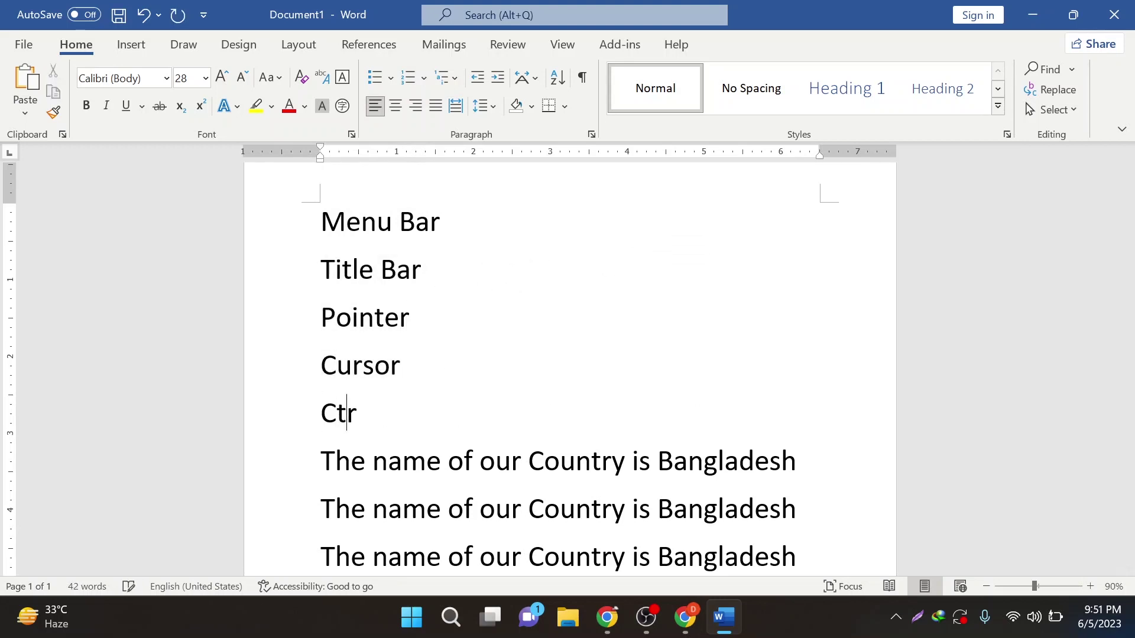
pyautogui.write('l + C = Copy')
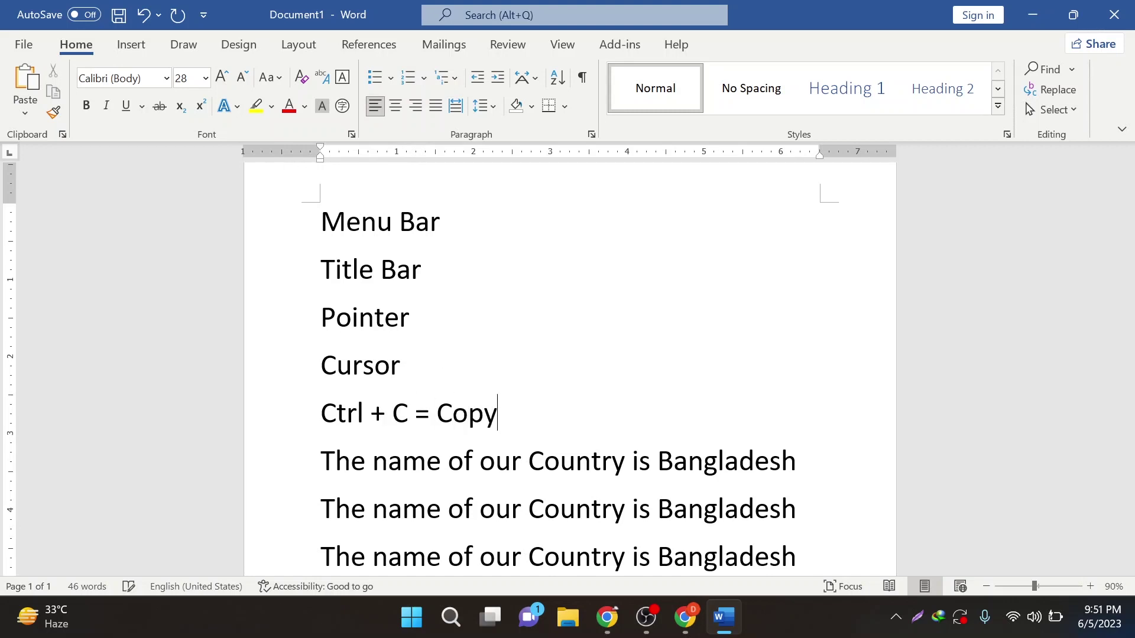
pyautogui.press('Return')
pyautogui.write('Ctr')
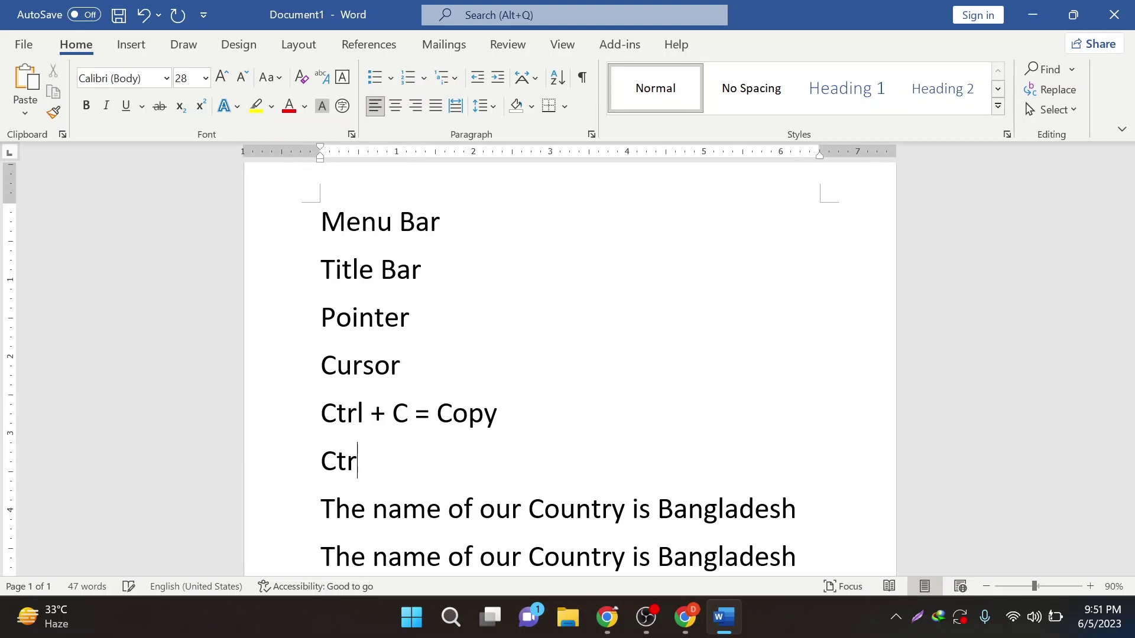
pyautogui.write('l + V = Paste')
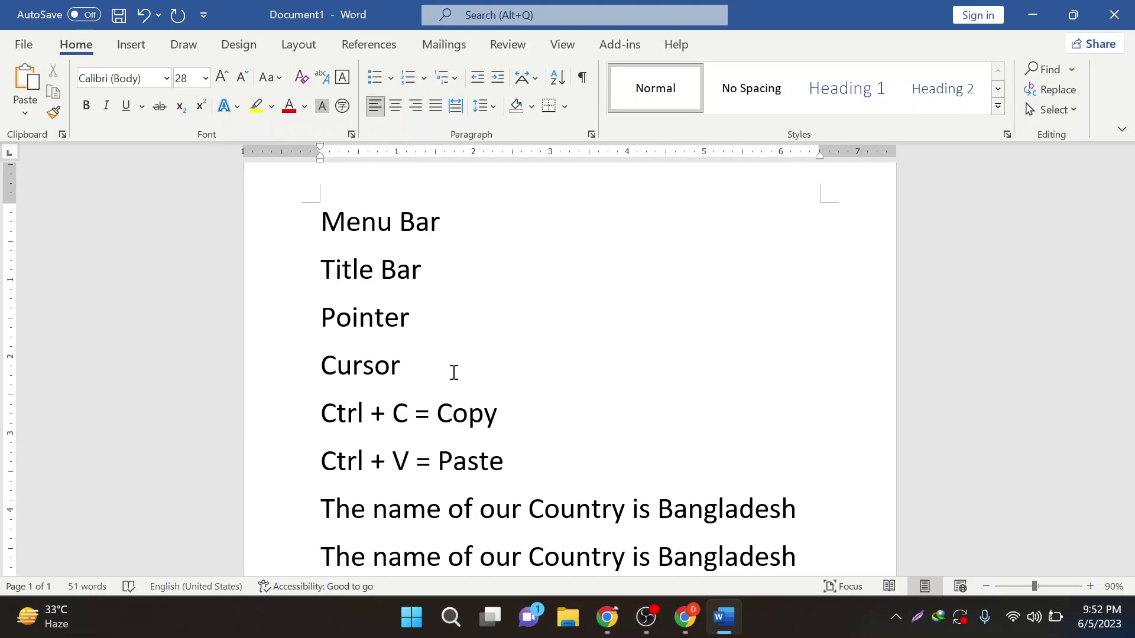
pyautogui.scroll(-5, 489, 420)
pyautogui.scroll(3, 478, 419)
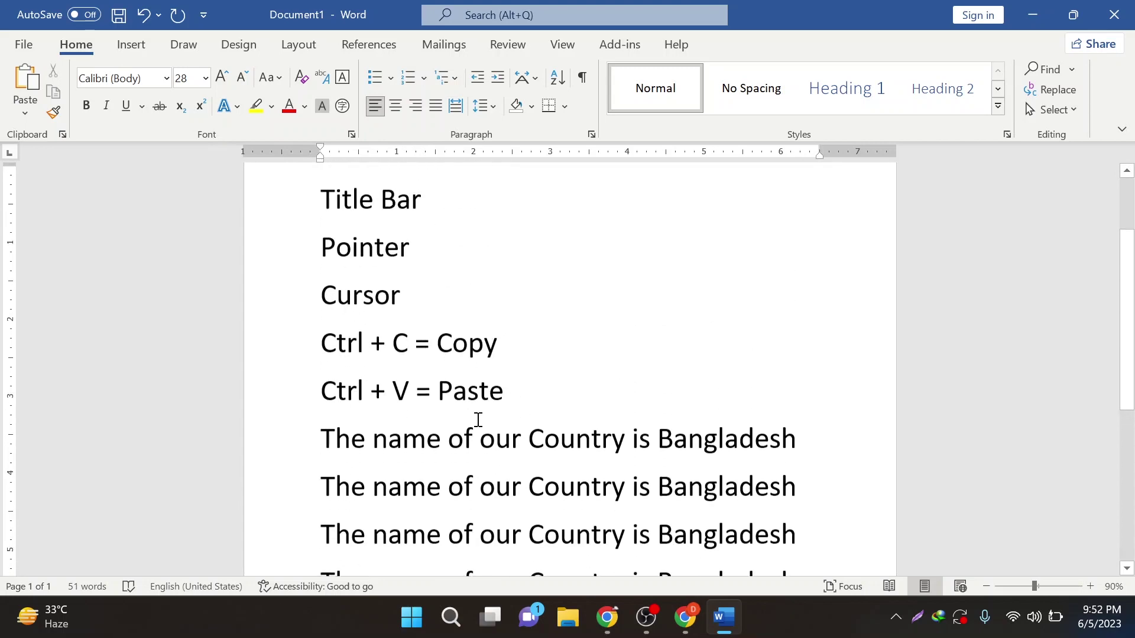
pyautogui.scroll(1, 476, 414)
pyautogui.scroll(-4, 473, 406)
pyautogui.scroll(4, 463, 407)
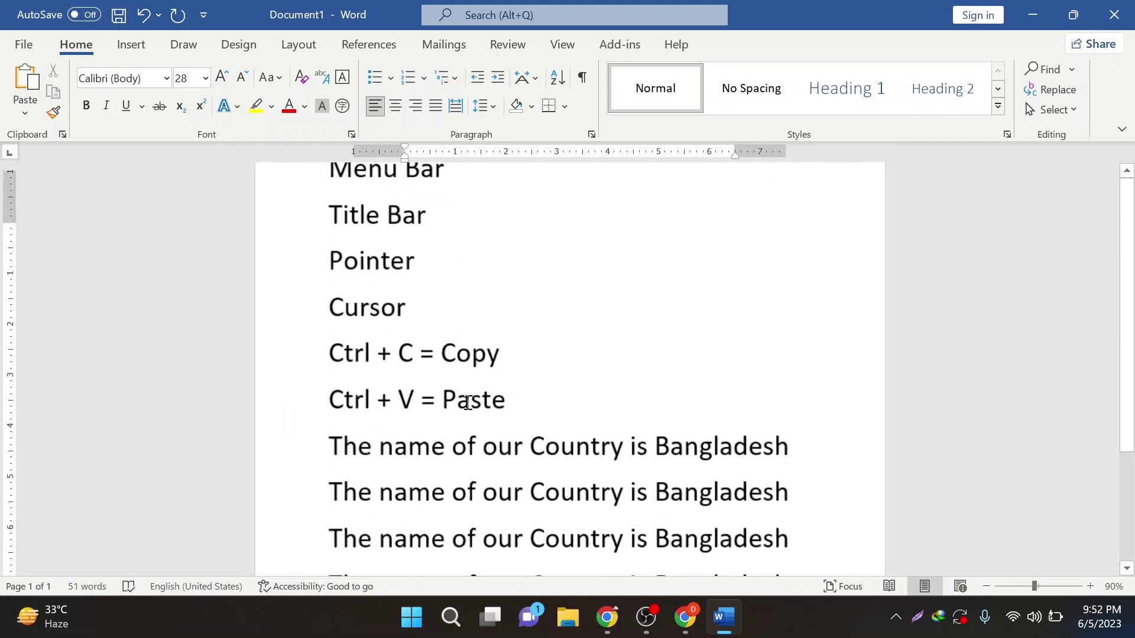
# - Save the untitled document into the Desktop folder with the name 'Basic 001'
pyautogui.click(22, 46)
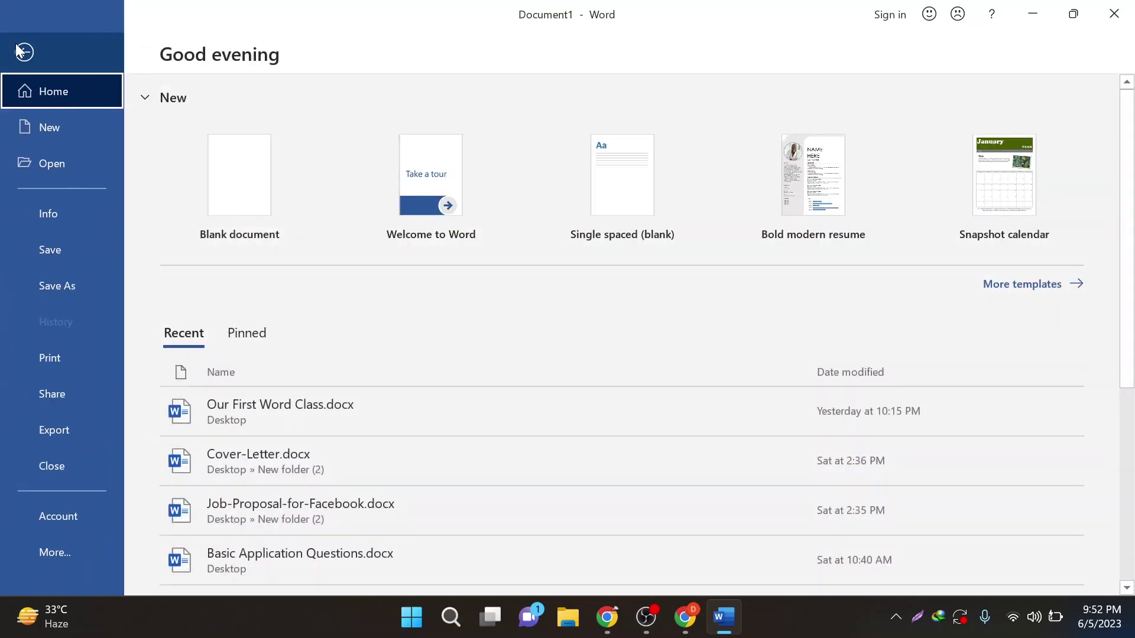
pyautogui.click(65, 258)
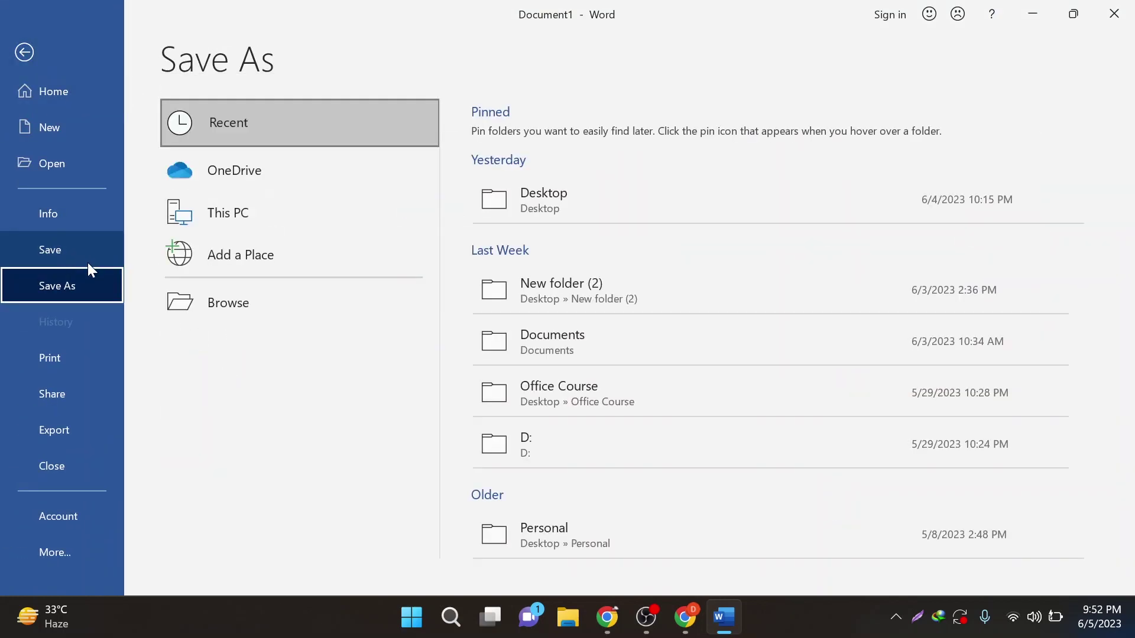
pyautogui.click(270, 315)
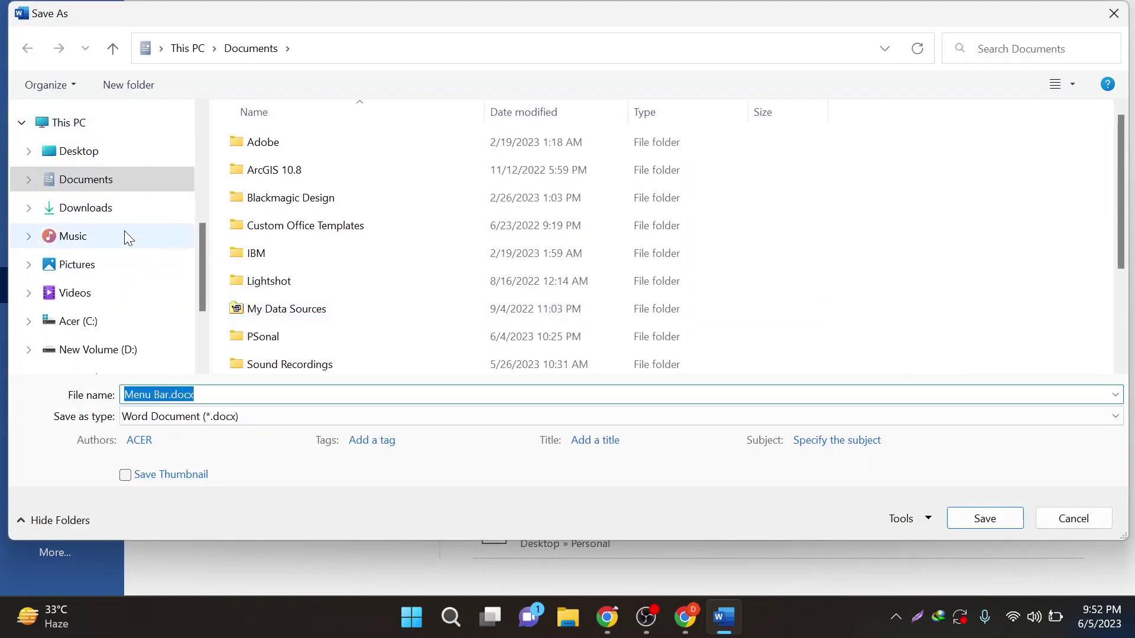
pyautogui.scroll(1, 101, 147)
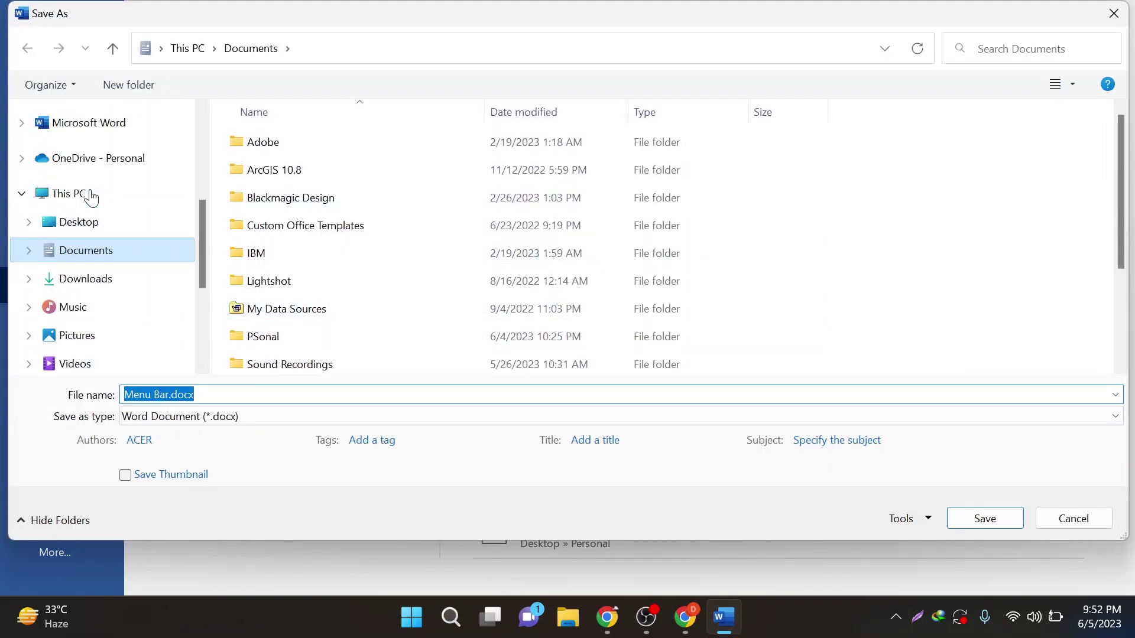
pyautogui.click(96, 223)
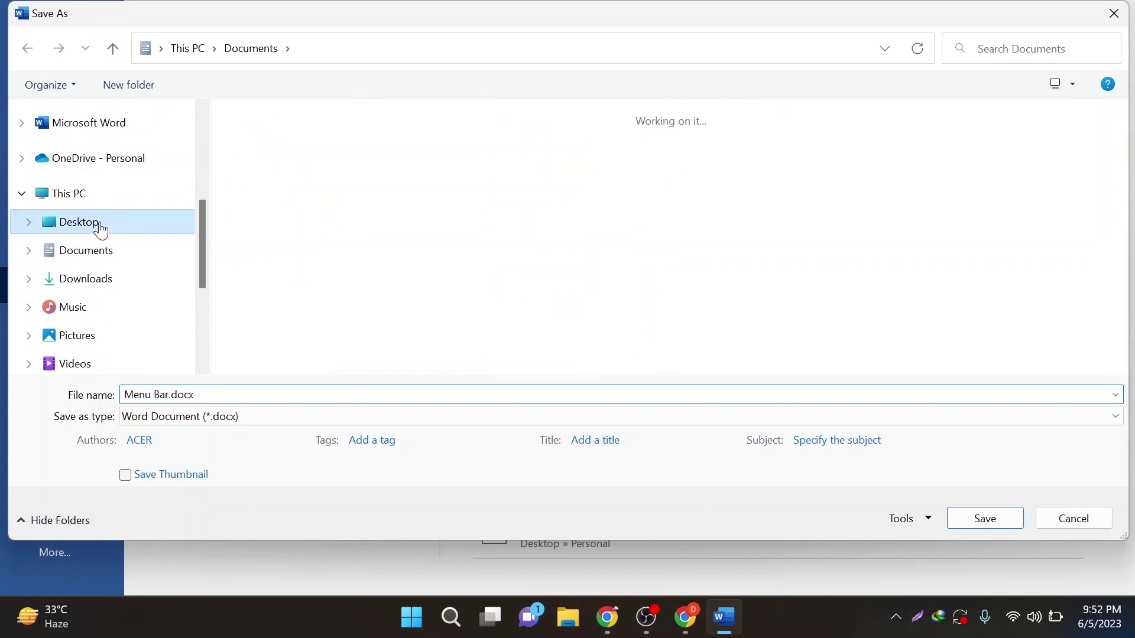
pyautogui.click(225, 389)
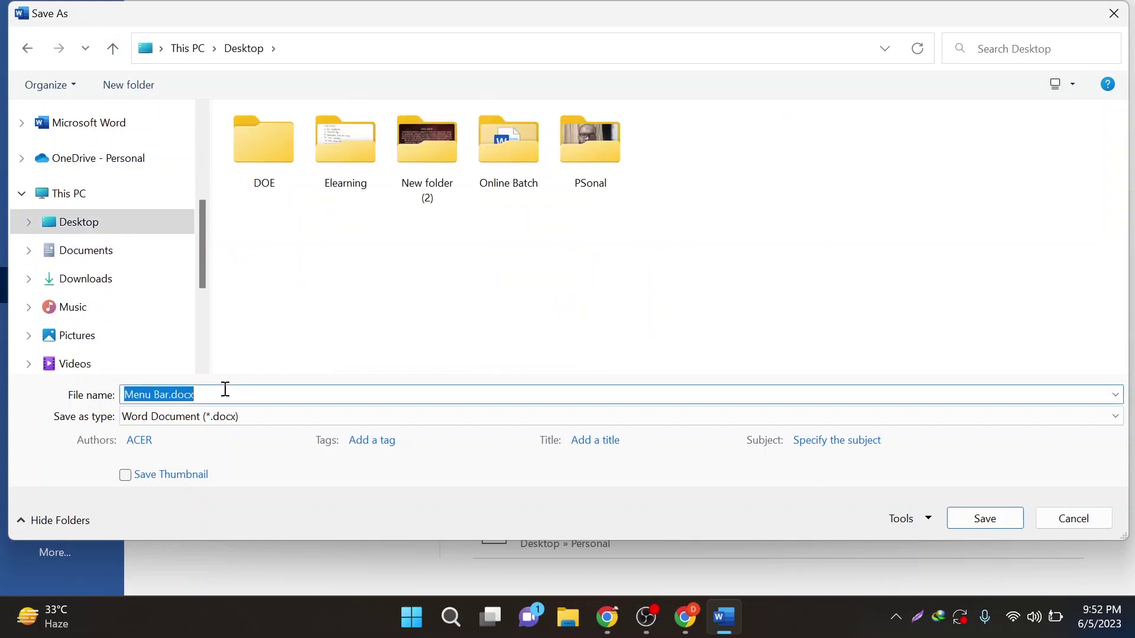
pyautogui.write('Bas')
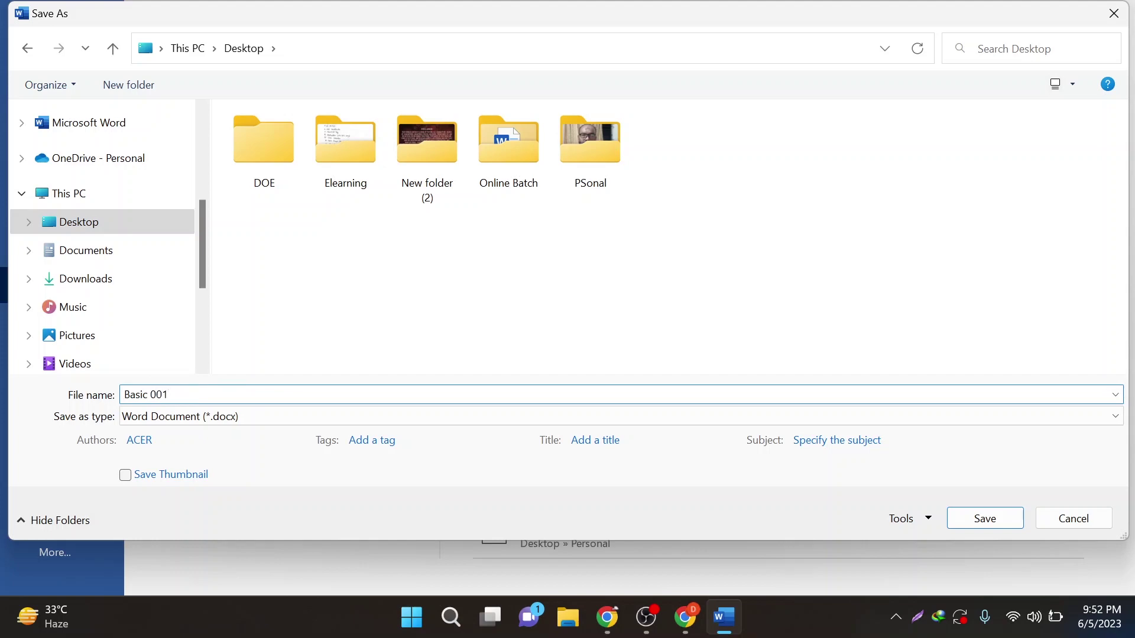
pyautogui.write('ic 001')
pyautogui.click(985, 523)
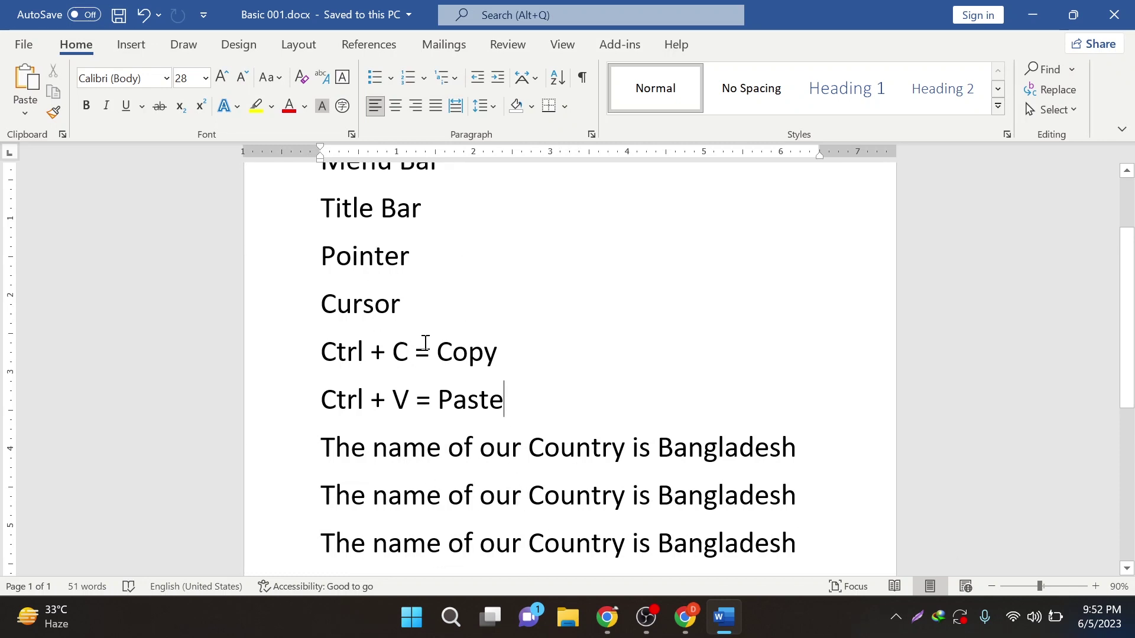
pyautogui.click(1109, 18)
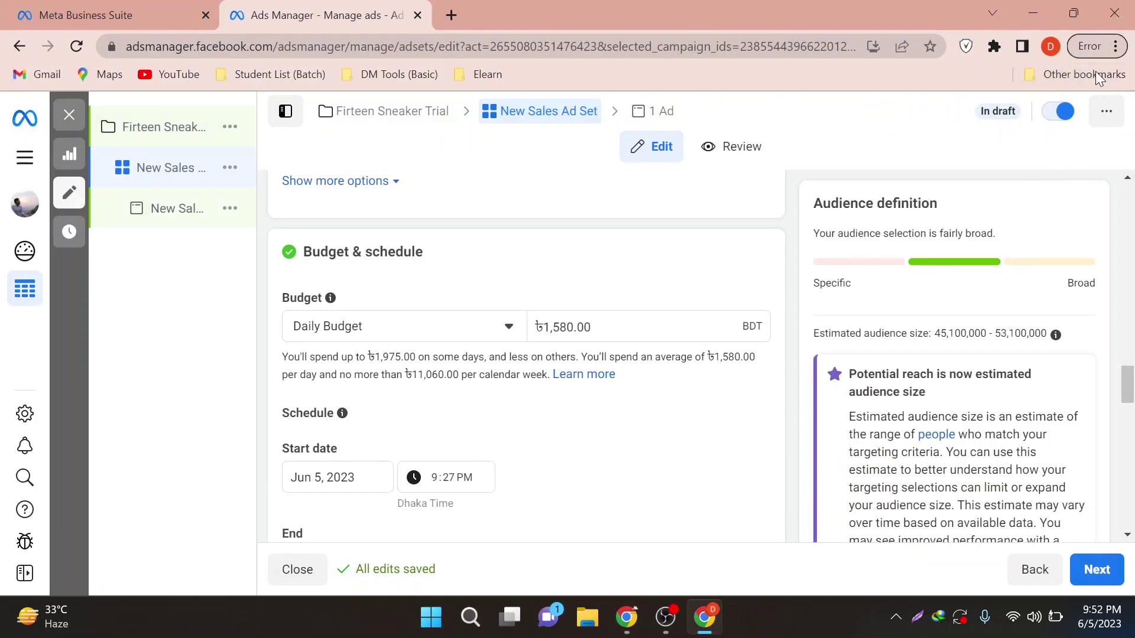
pyautogui.click(1033, 12)
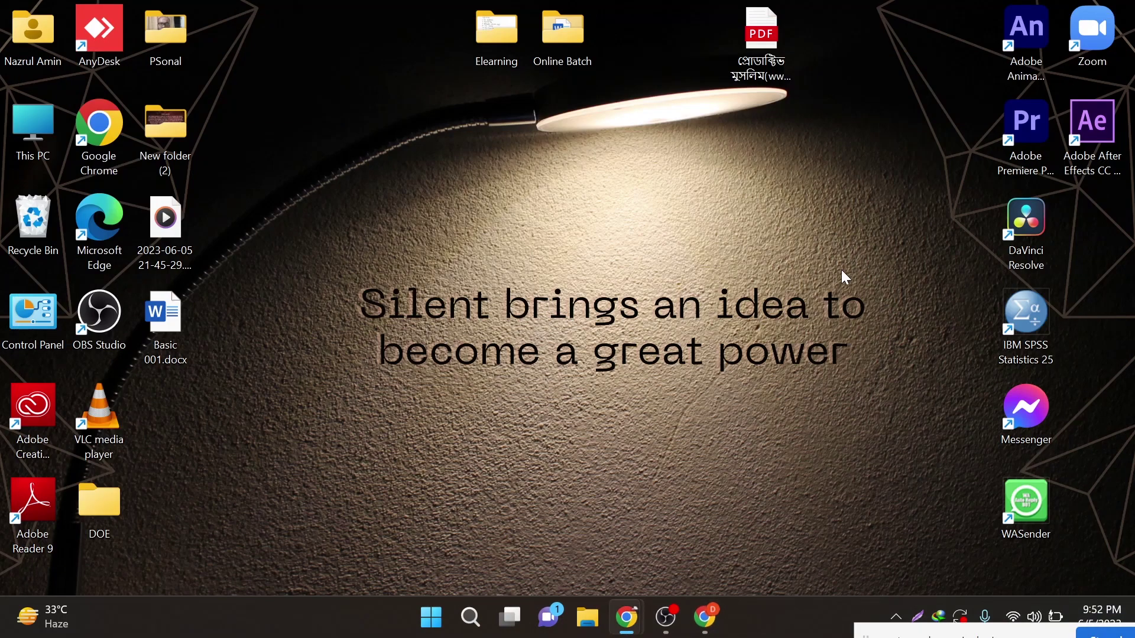
pyautogui.doubleClick(158, 327)
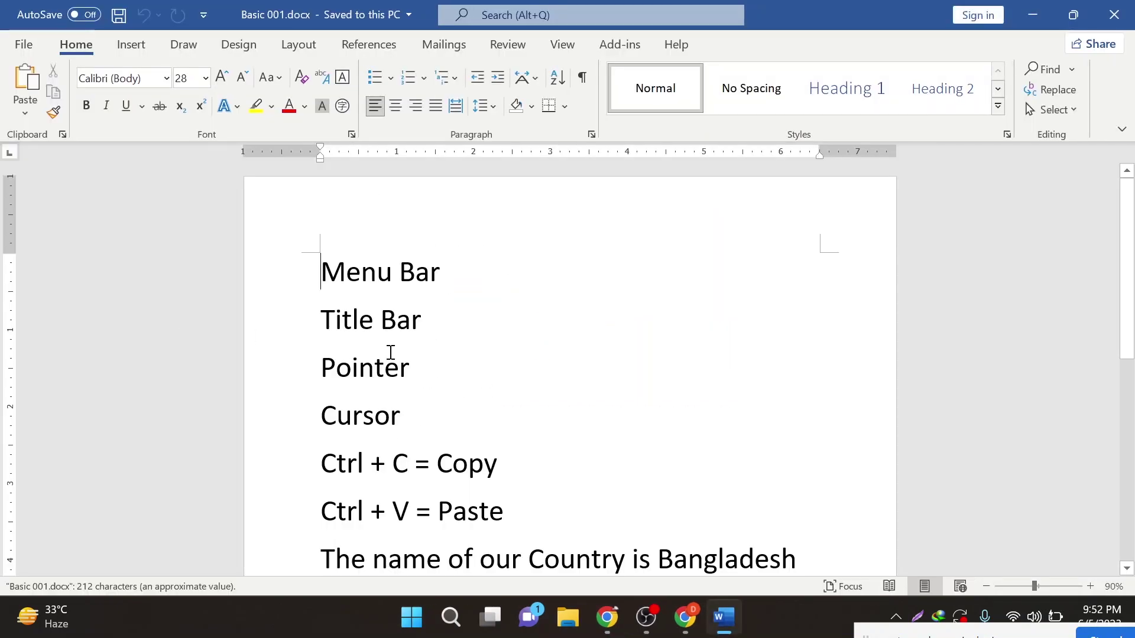
pyautogui.scroll(-6, 390, 360)
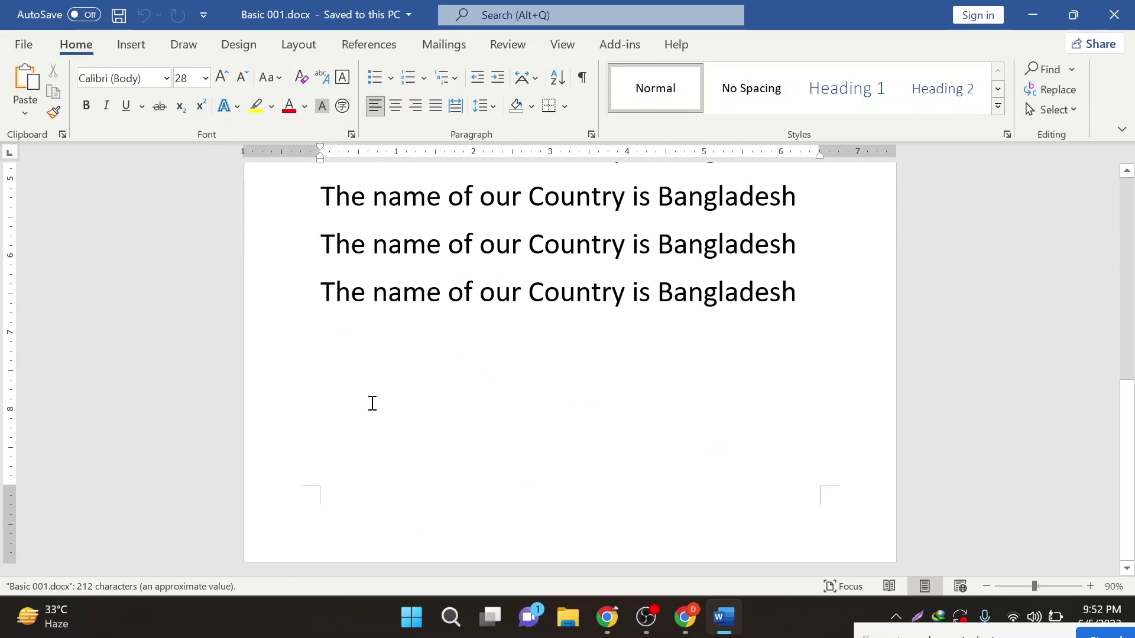
pyautogui.scroll(6, 371, 402)
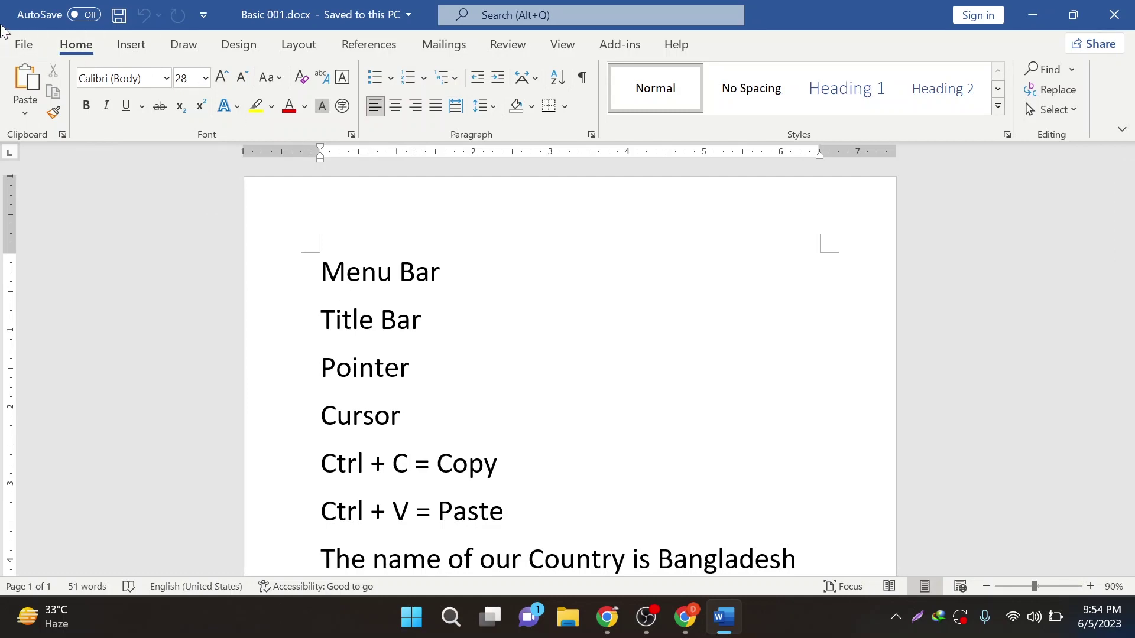
pyautogui.click(1032, 15)
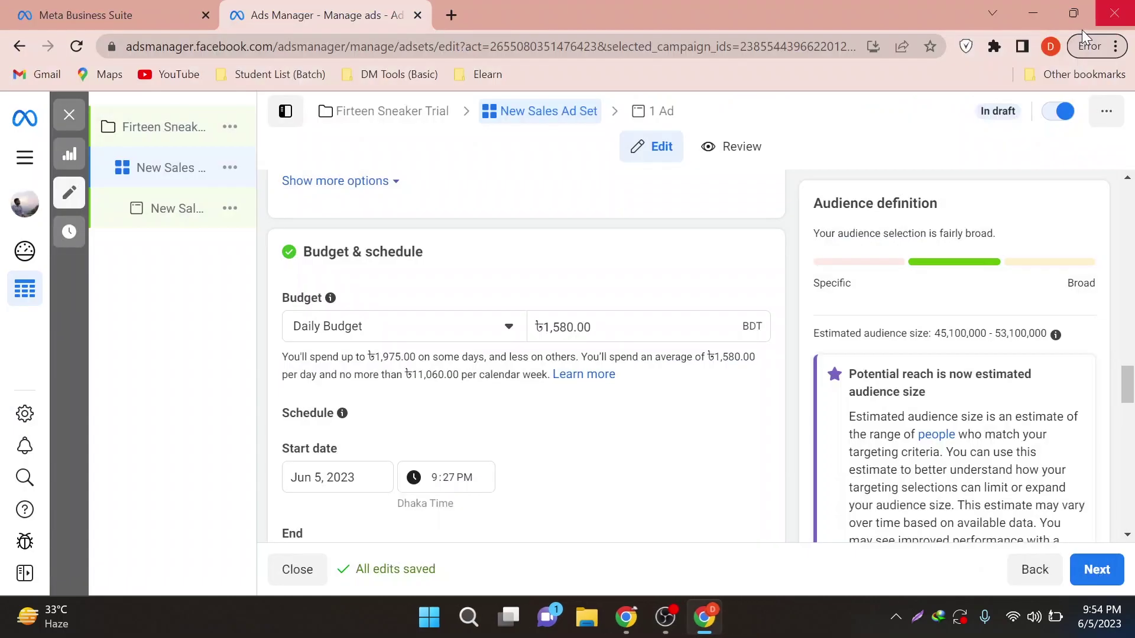
pyautogui.click(1030, 15)
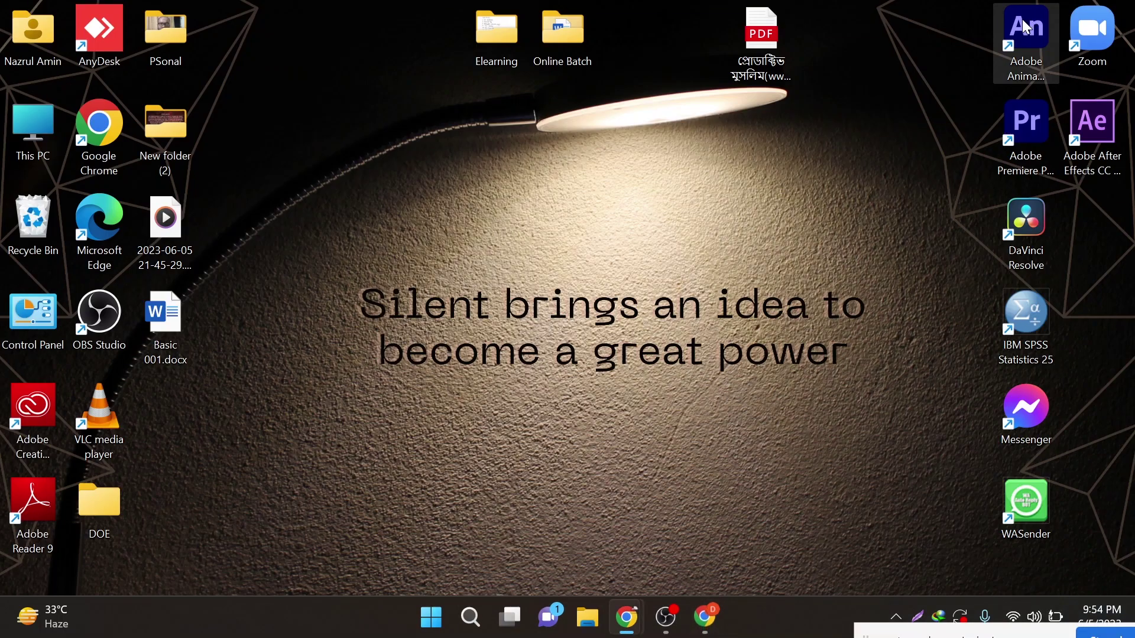
pyautogui.doubleClick(161, 331)
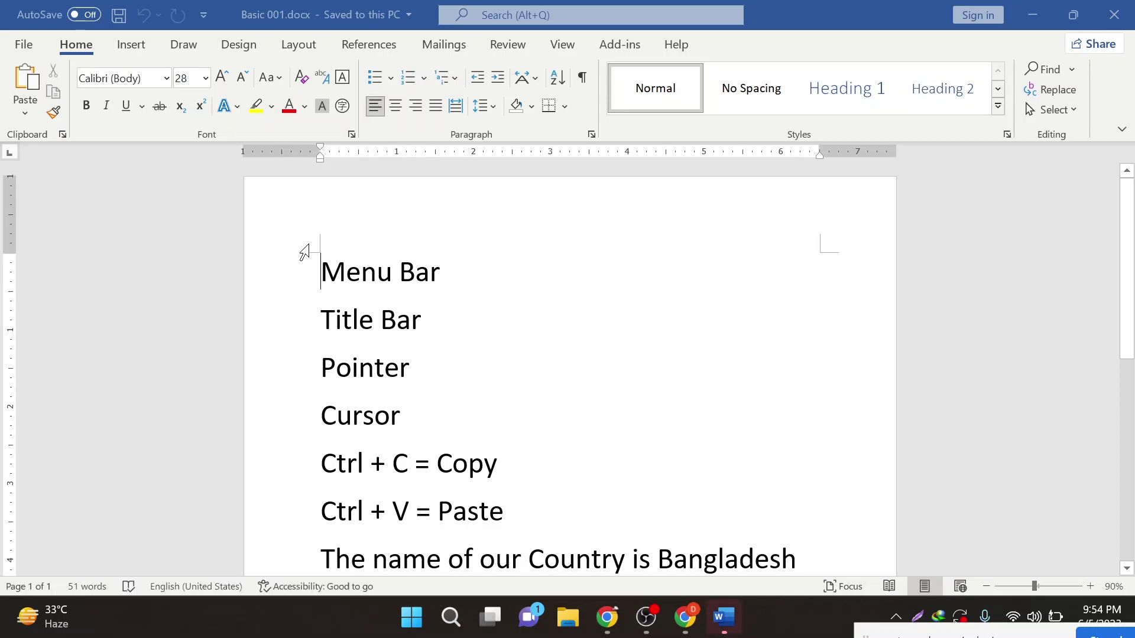
# - Type 'Personal Info' on a new line after the last Bangladesh sentence, fixing a typo
pyautogui.scroll(-6, 419, 376)
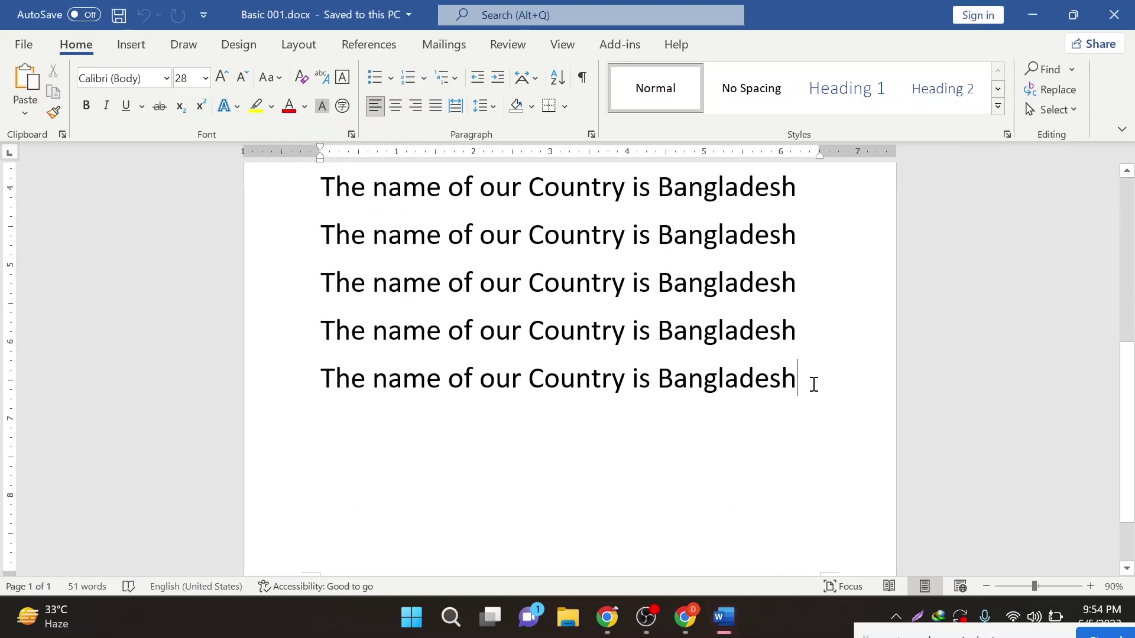
pyautogui.press('Return')
pyautogui.write('Person')
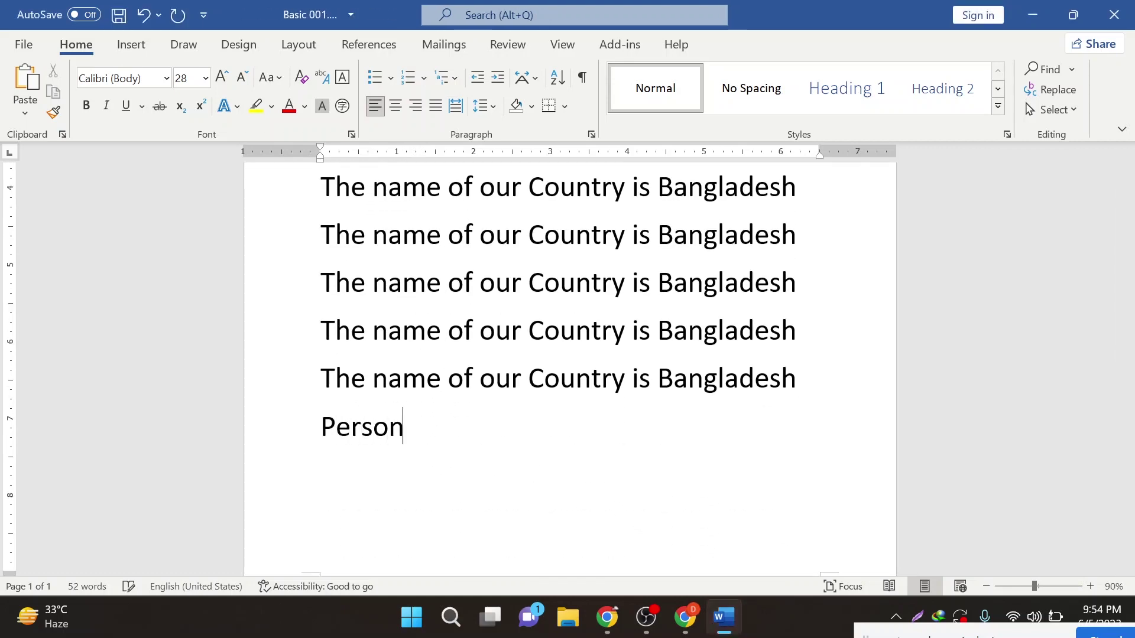
pyautogui.write('al Ind')
pyautogui.press('BackSpace')
pyautogui.write('f')
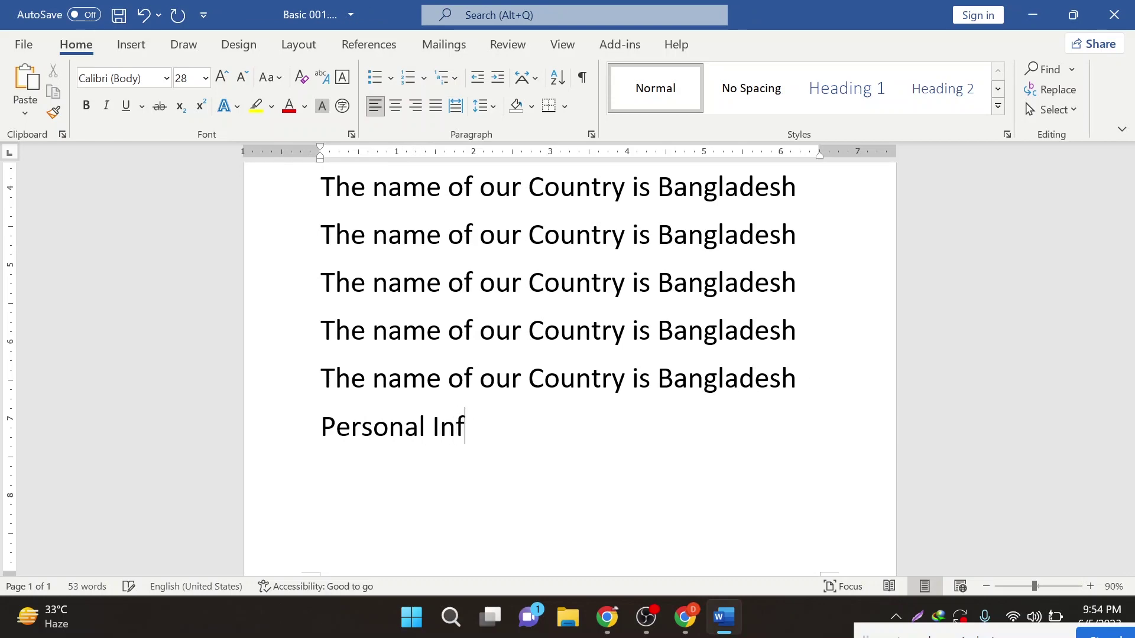
pyautogui.write('o')
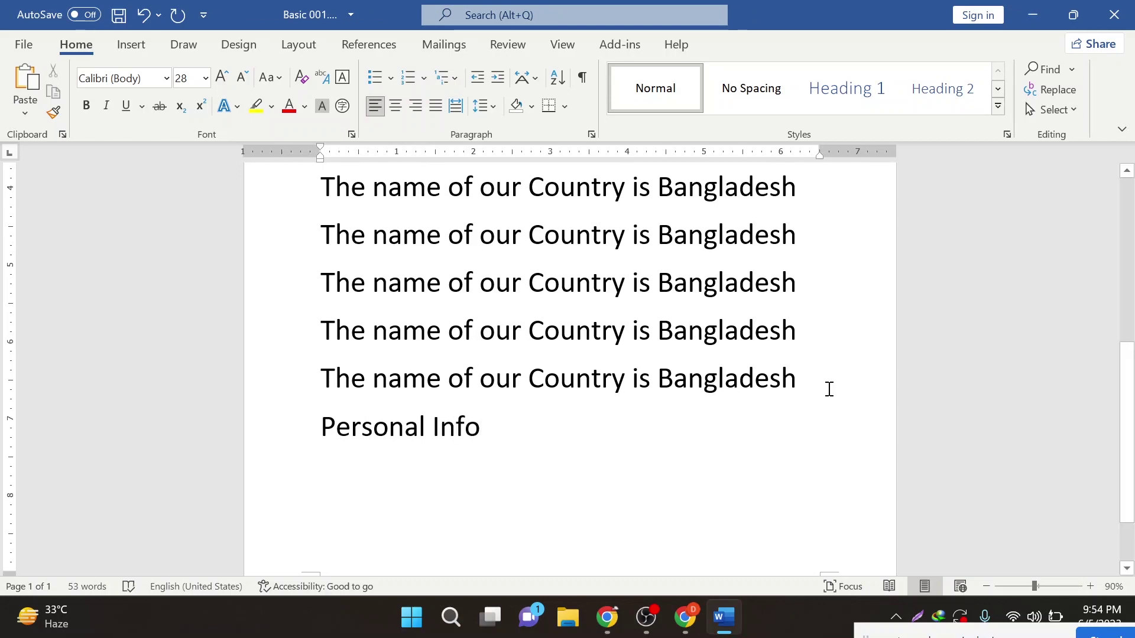
pyautogui.keyDown('ctrl'); pyautogui.scroll(-4, 666, 464); pyautogui.keyUp('ctrl')
pyautogui.scroll(3, 666, 463)
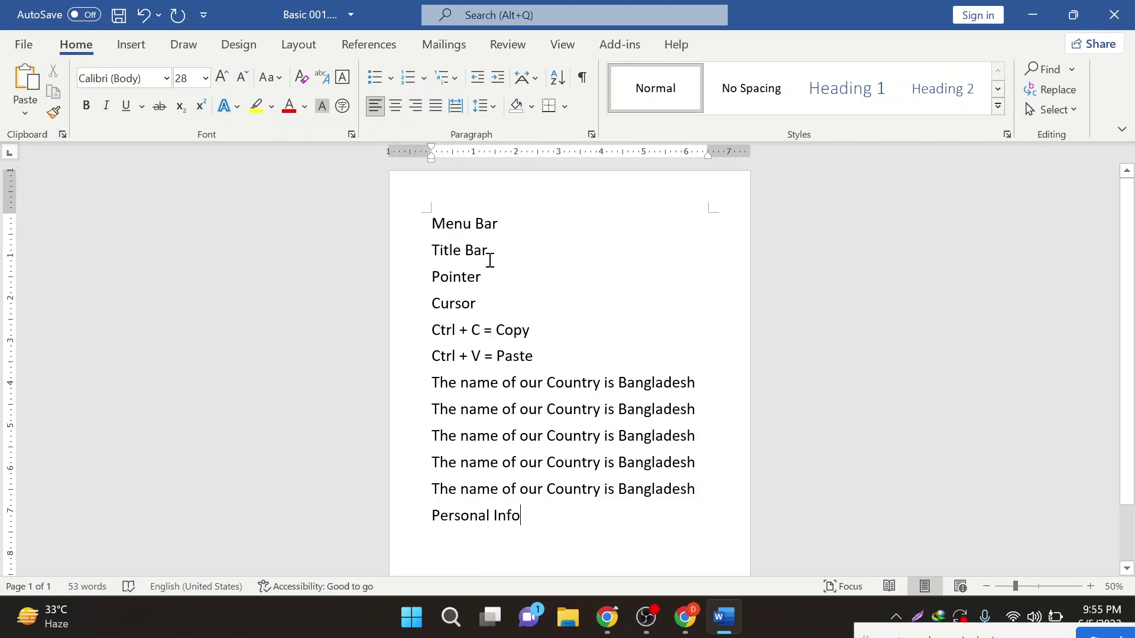
# - Open the Save As dialog on the Desktop for Basic 001.docx and show its Tools list
pyautogui.click(32, 45)
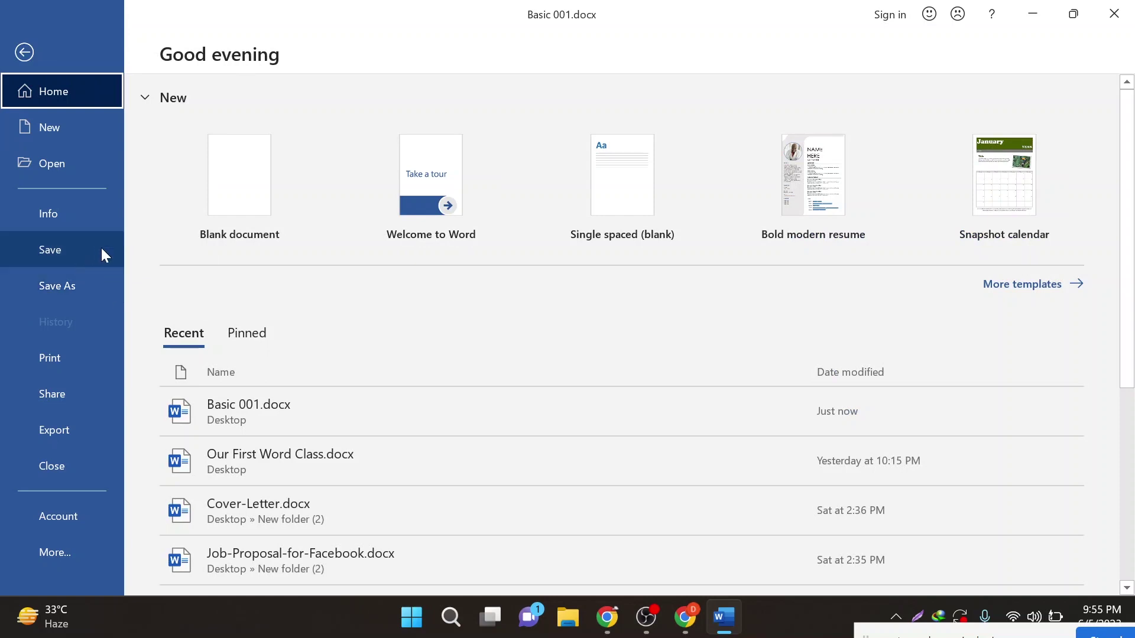
pyautogui.click(86, 298)
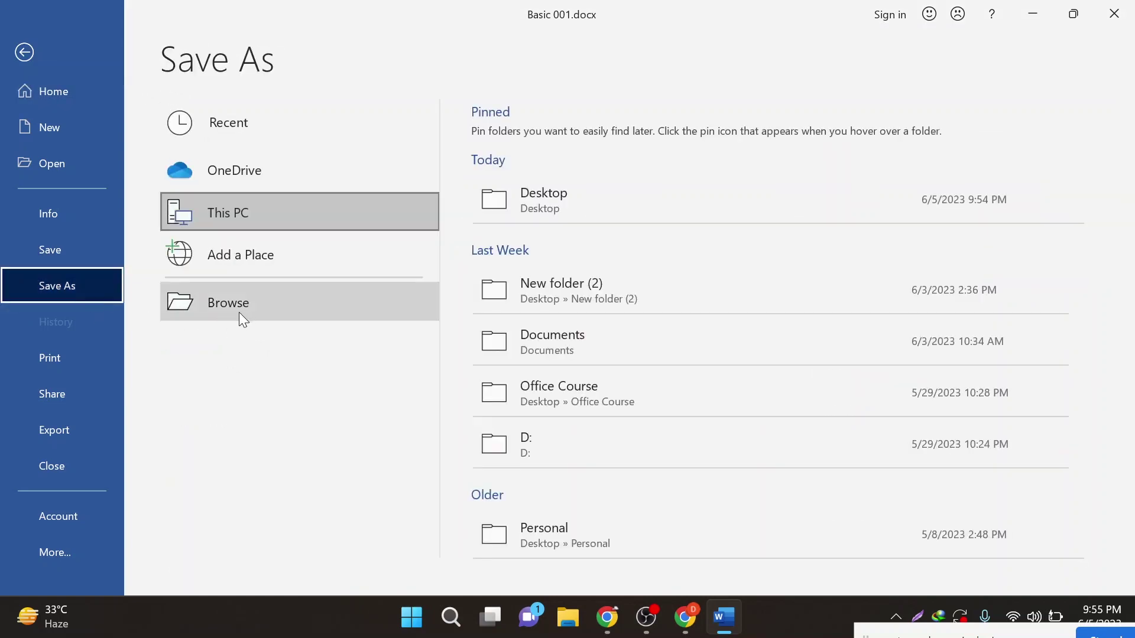
pyautogui.click(232, 314)
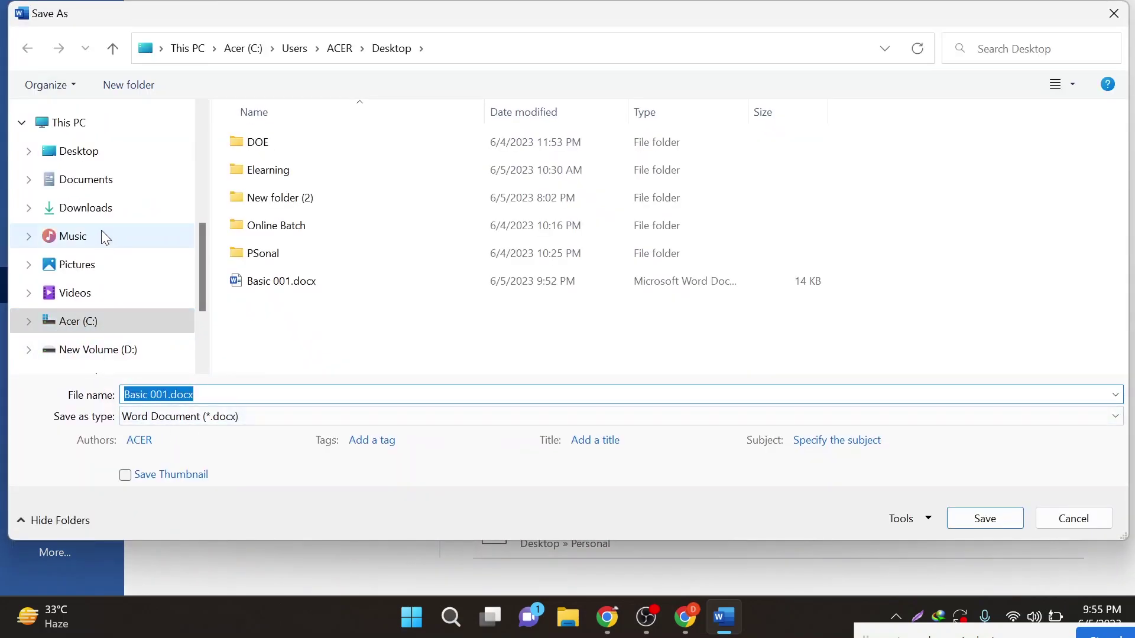
pyautogui.click(1114, 13)
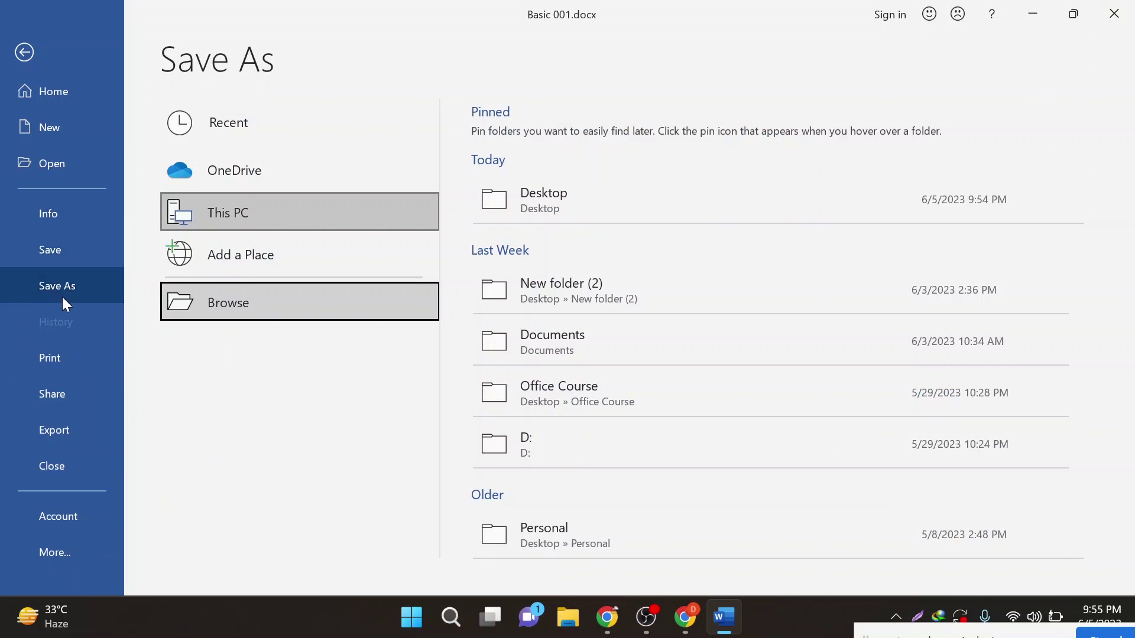
pyautogui.click(274, 301)
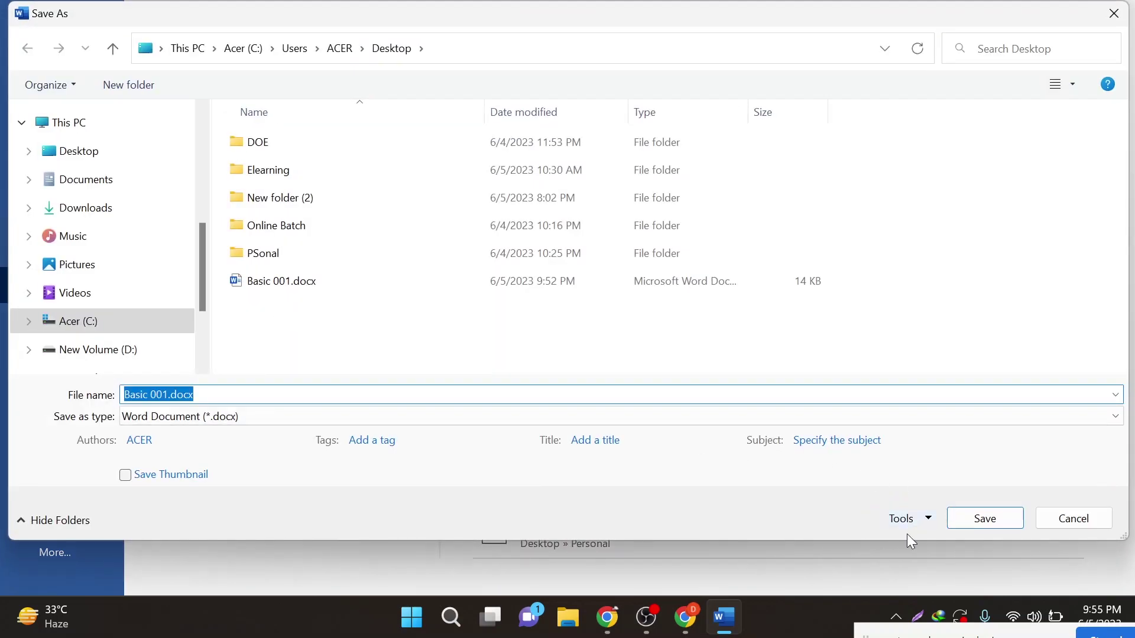
pyautogui.moveTo(815, 20)
pyautogui.mouseDown()
pyautogui.moveTo(613, 15)
pyautogui.moveTo(820, 10)
pyautogui.moveTo(784, 7)
pyautogui.moveTo(843, 38)
pyautogui.moveTo(819, 36)
pyautogui.mouseUp()
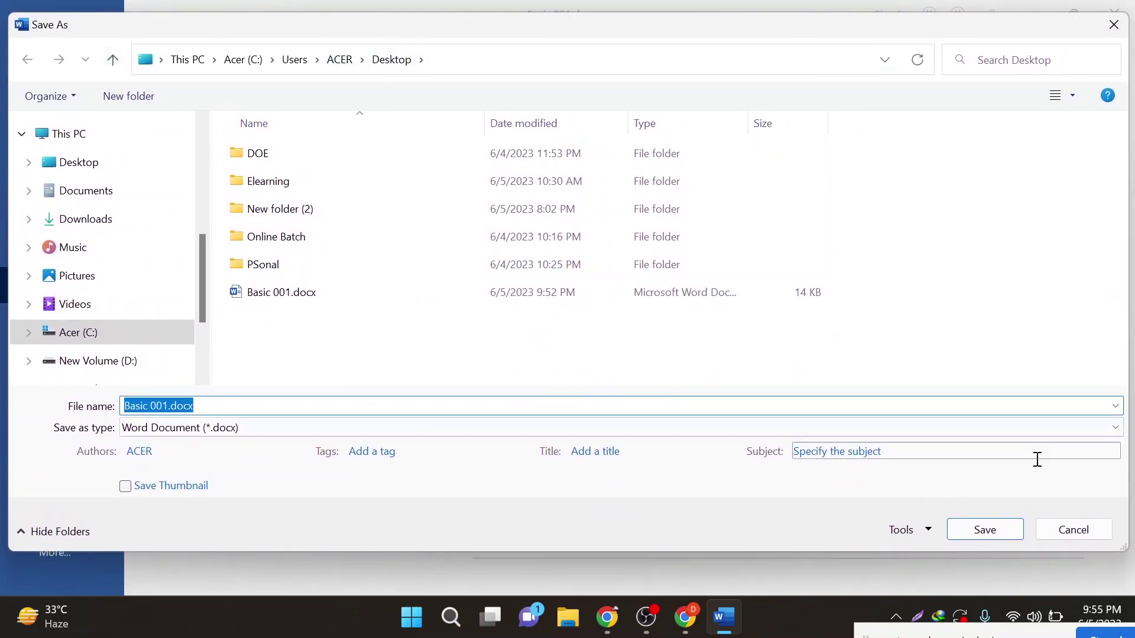
pyautogui.click(921, 532)
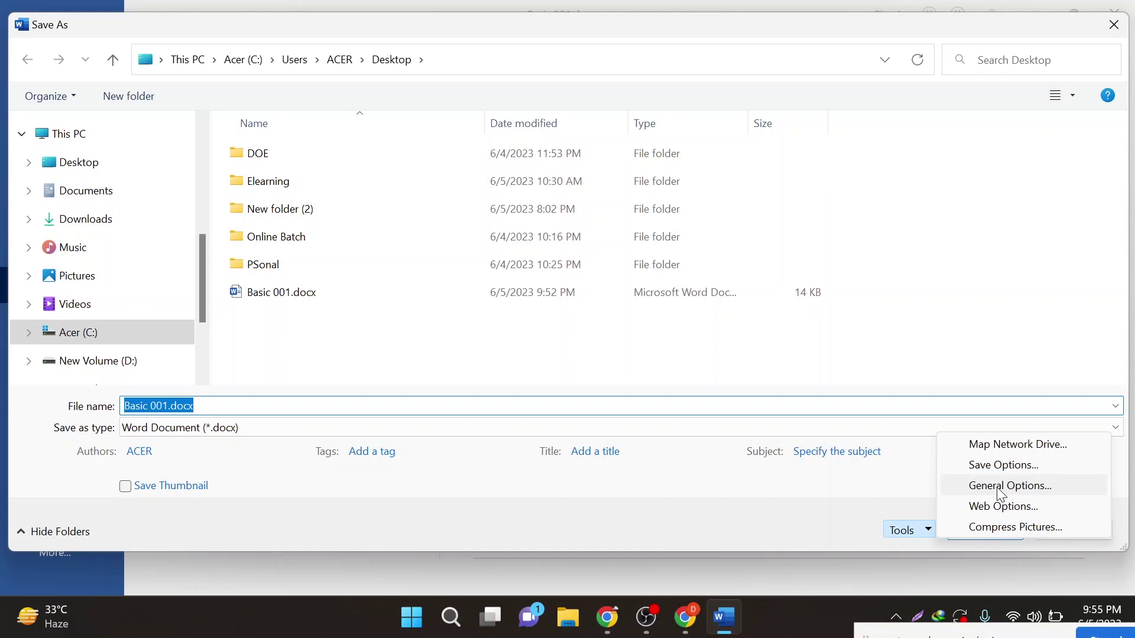
# - Set and confirm a password to open in General Options, then save Basic 001.docx
pyautogui.click(1047, 484)
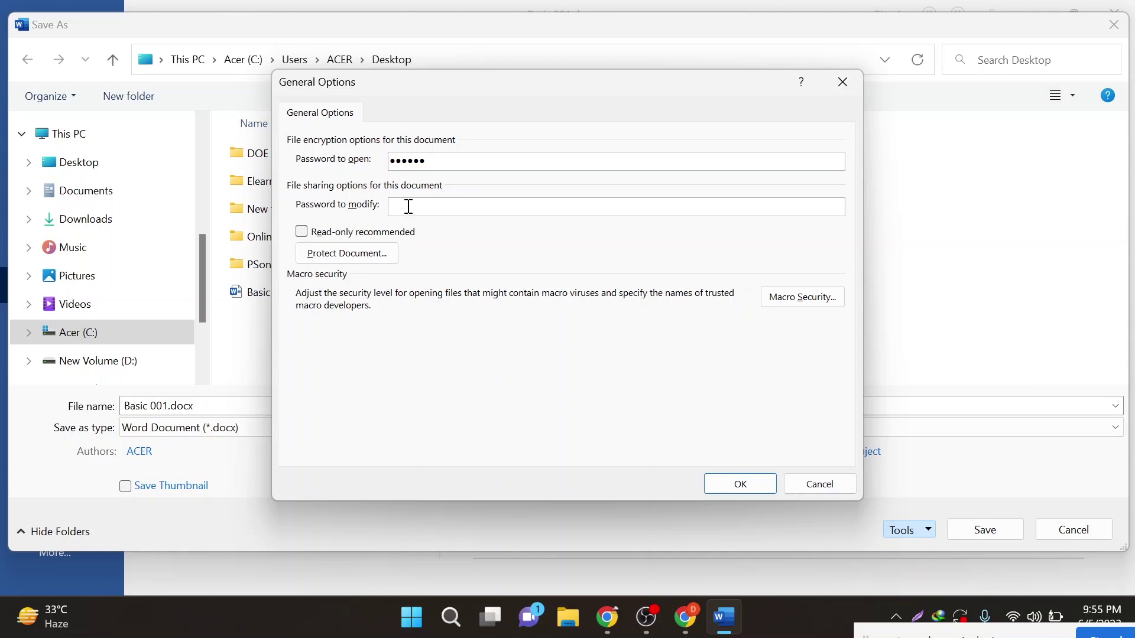
pyautogui.click(742, 490)
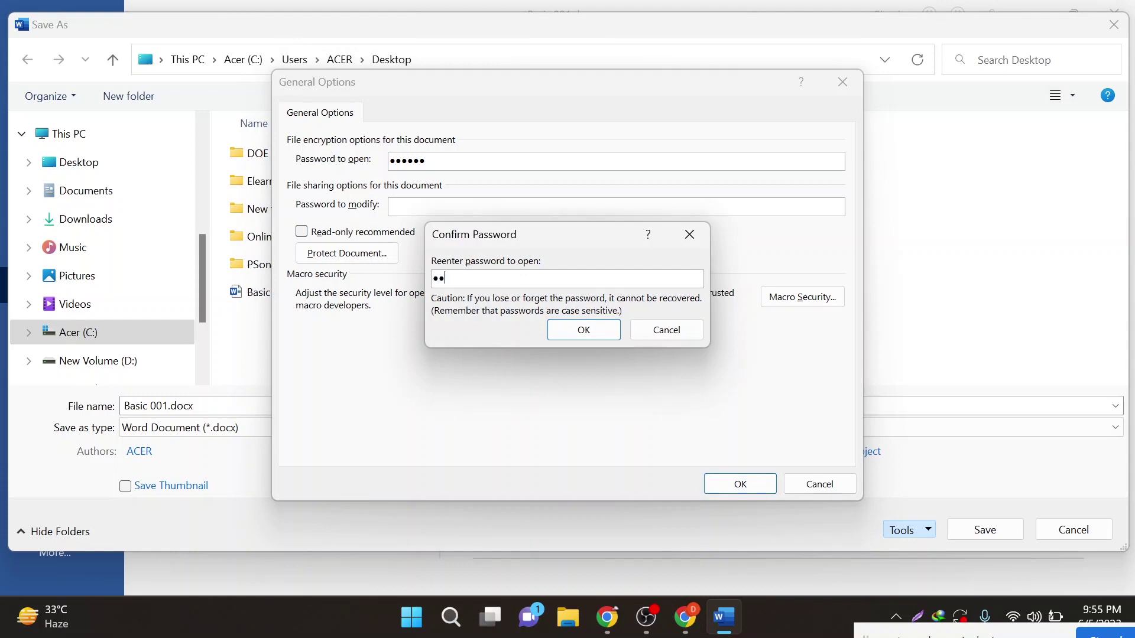
pyautogui.click(557, 329)
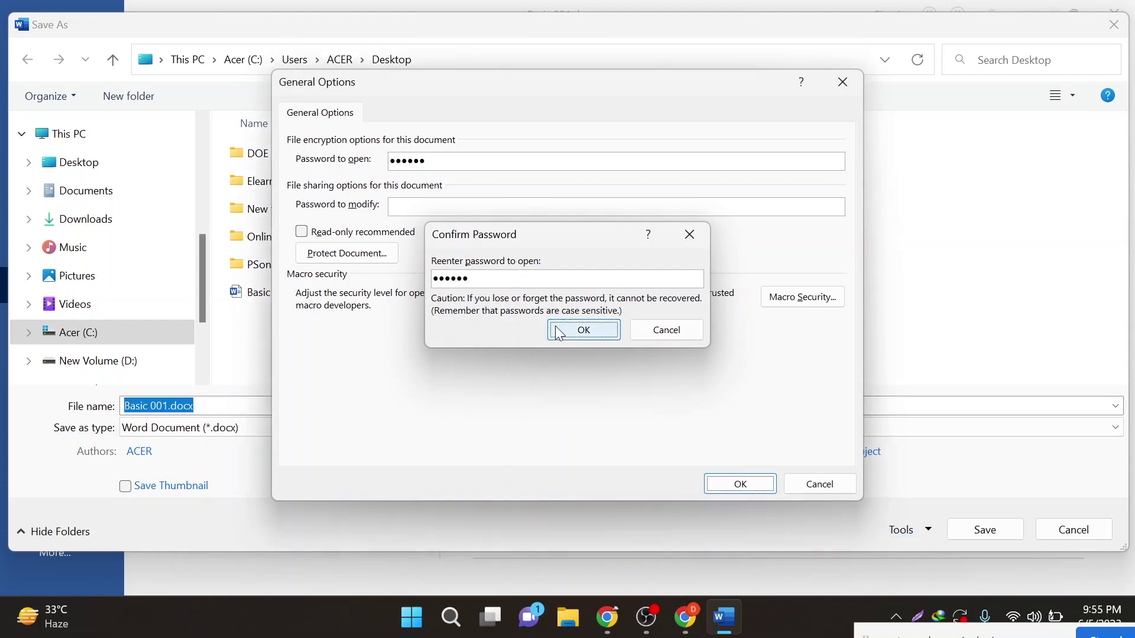
pyautogui.click(967, 530)
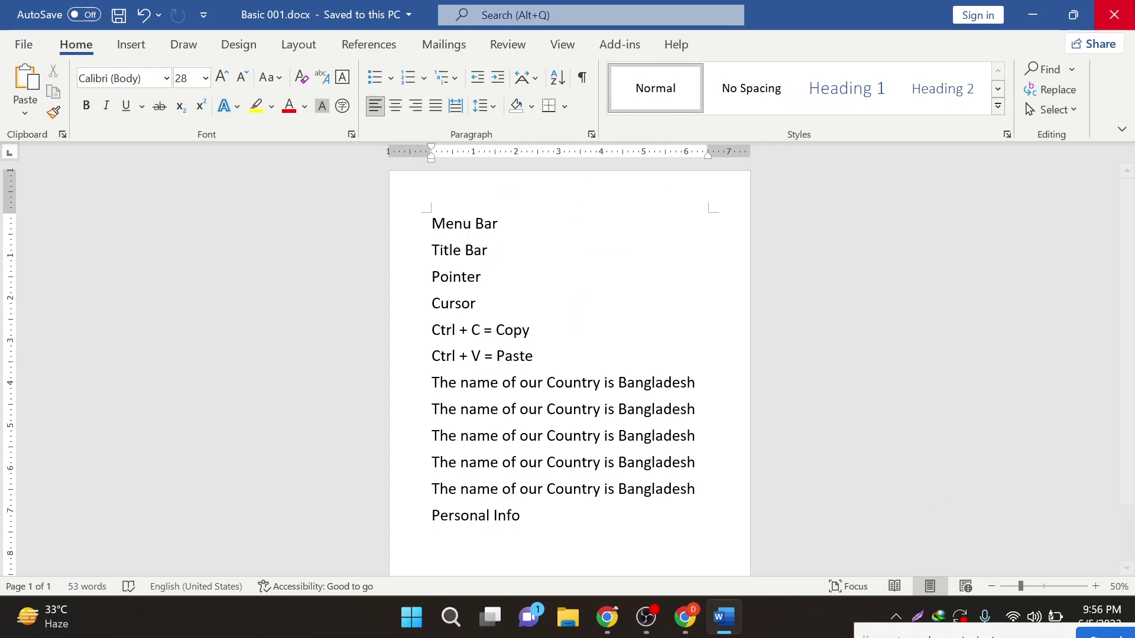
# - Close Word and reopen Basic 001.docx from the Desktop, entering its open password
pyautogui.click(1114, 15)
pyautogui.doubleClick(166, 325)
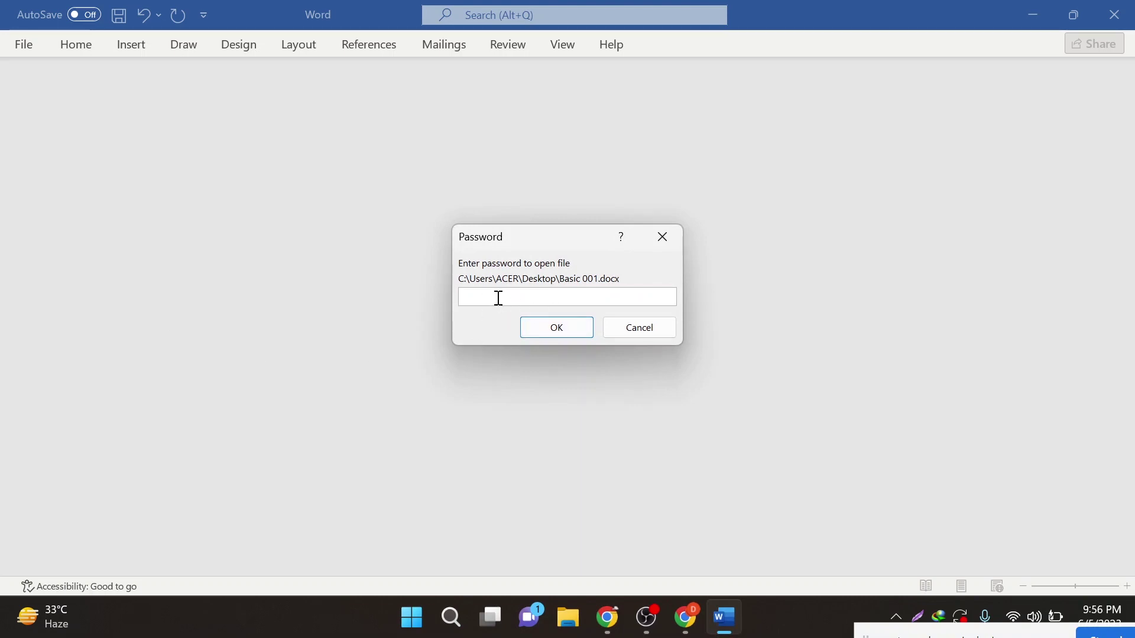
pyautogui.write('12')
pyautogui.click(576, 332)
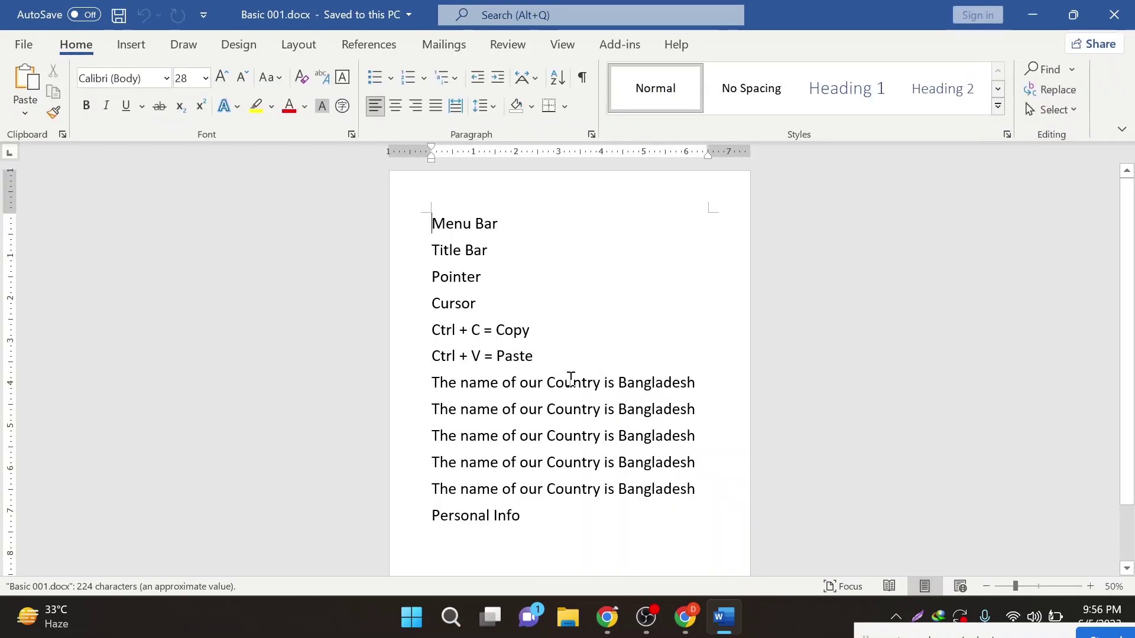
# - Test-select the words 'Personal' and 'of', then switch to the browser window
pyautogui.keyDown('ctrl'); pyautogui.scroll(4, 569, 375); pyautogui.keyUp('ctrl')
pyautogui.scroll(-6, 561, 387)
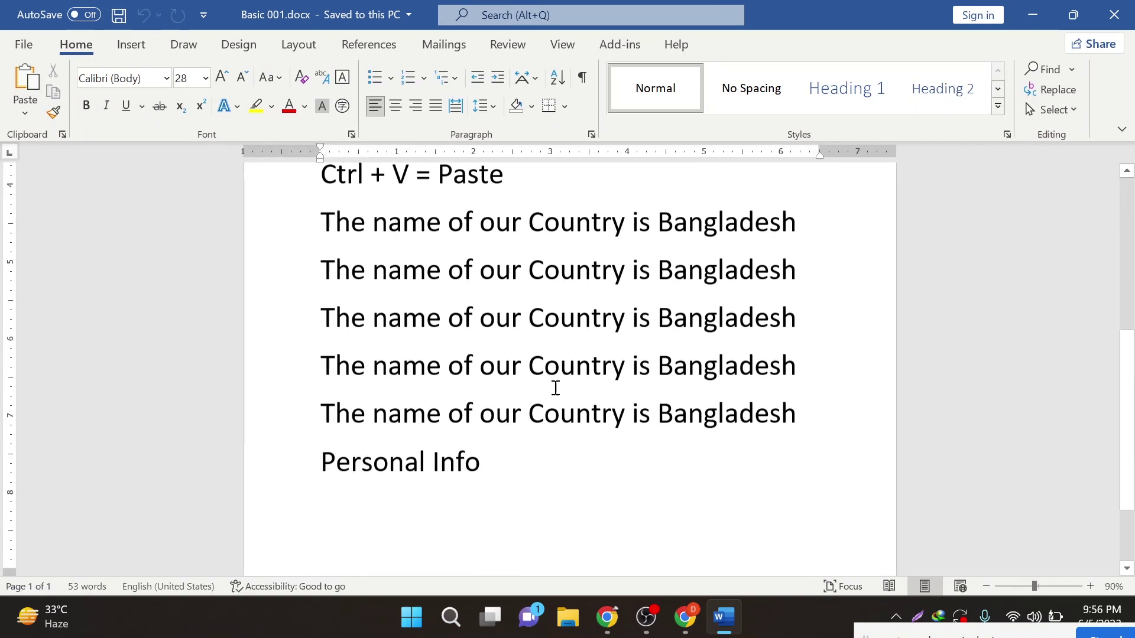
pyautogui.click(487, 352)
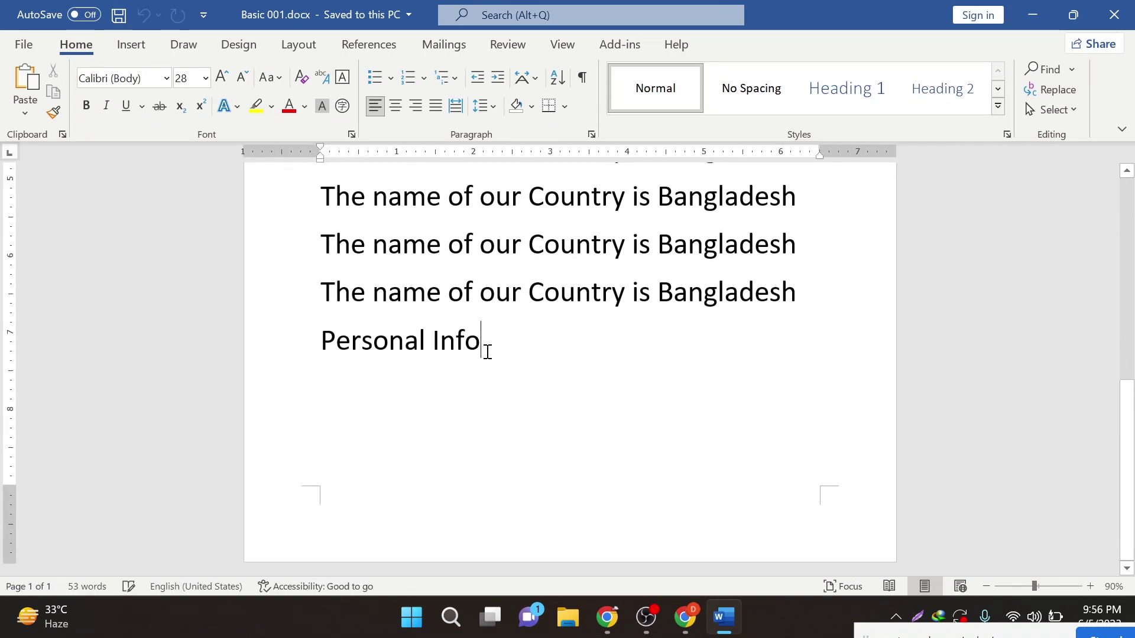
pyautogui.moveTo(320, 341); pyautogui.dragTo(481, 341)
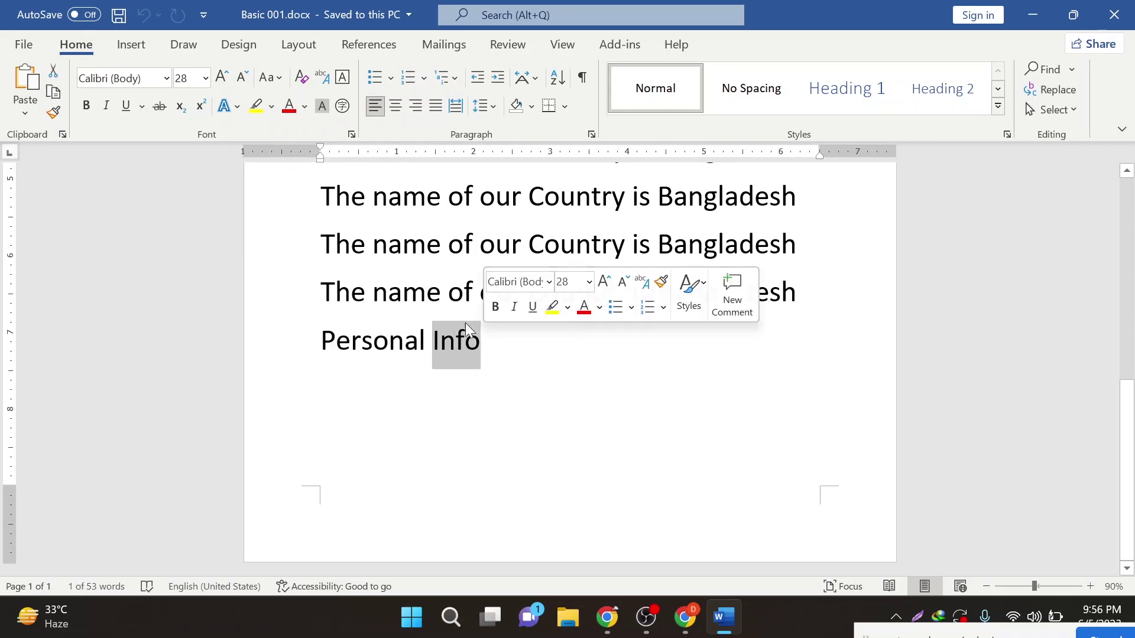
pyautogui.click(440, 292)
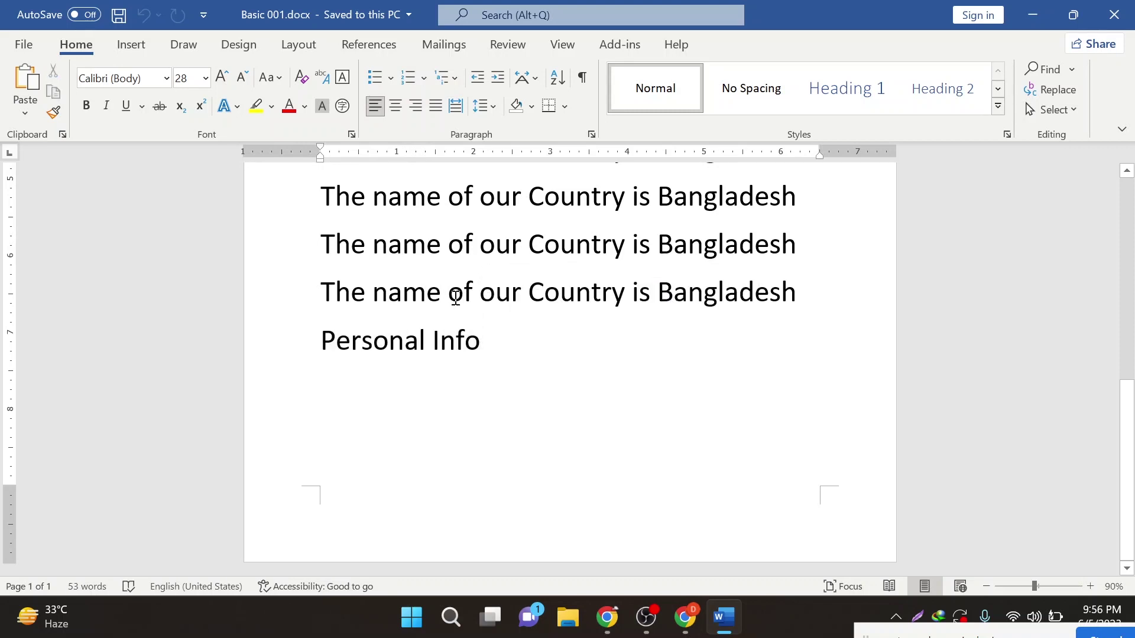
pyautogui.moveTo(455, 297); pyautogui.dragTo(472, 303)
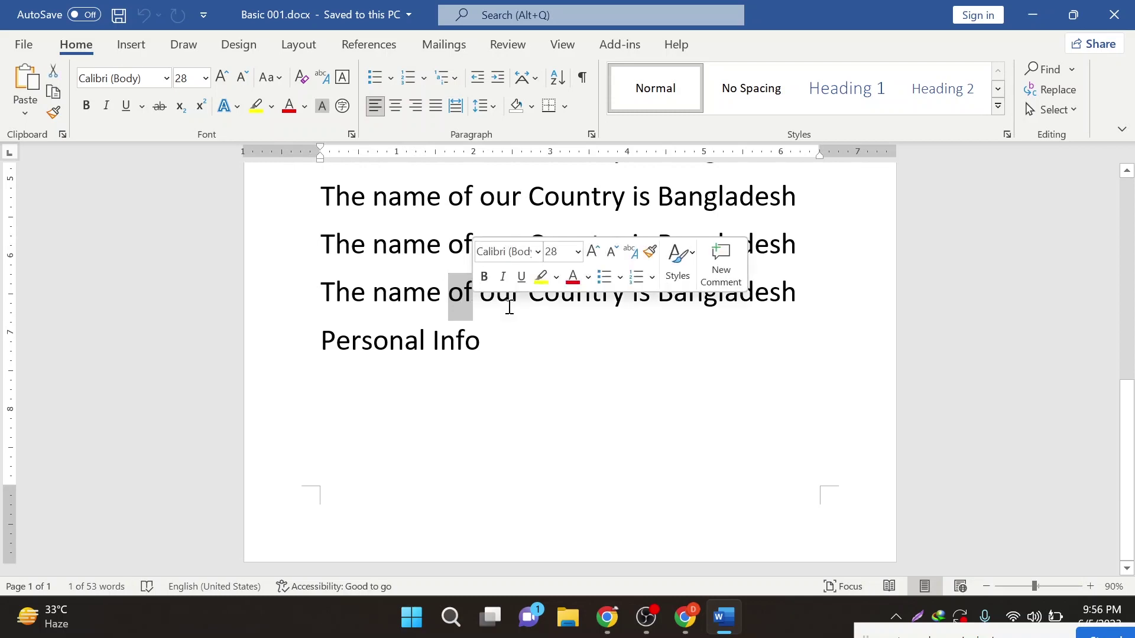
pyautogui.click(509, 407)
pyautogui.click(687, 616)
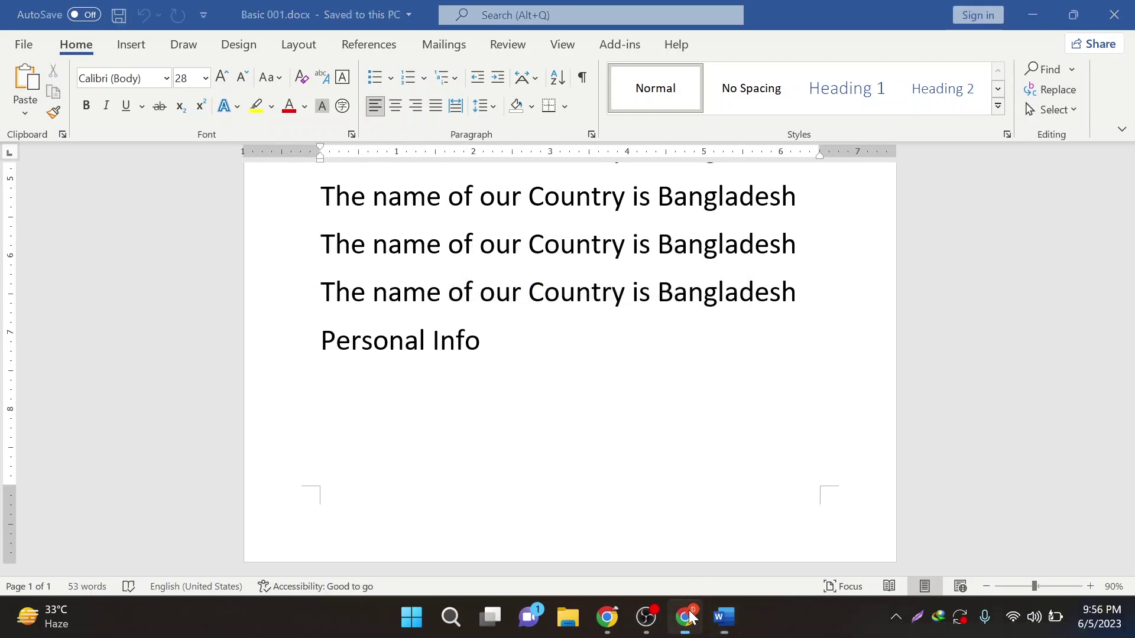
# - Bring up the Meet call, check its participant list and chat, then leave the window
pyautogui.moveTo(607, 616)
pyautogui.click(601, 503)
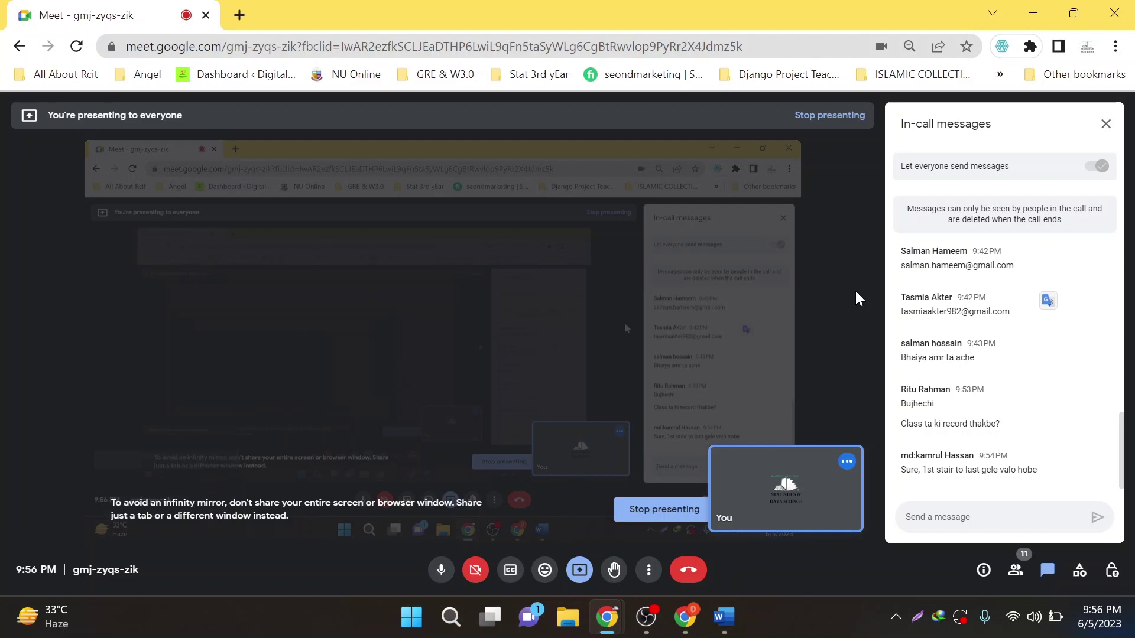
pyautogui.click(1014, 571)
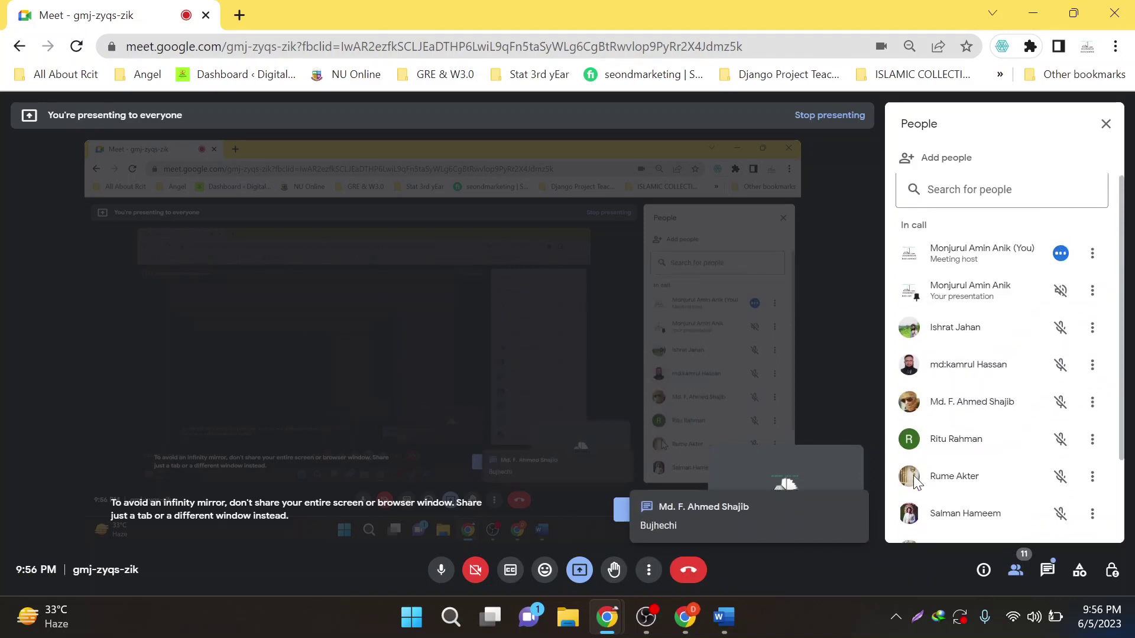
pyautogui.scroll(-2, 913, 475)
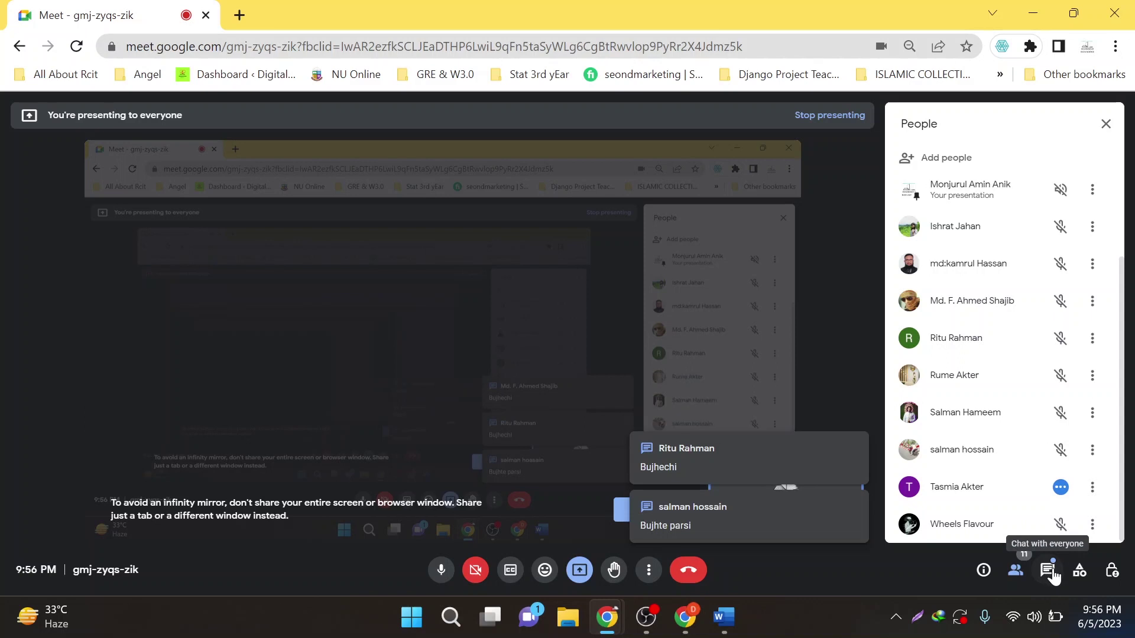
pyautogui.click(1047, 575)
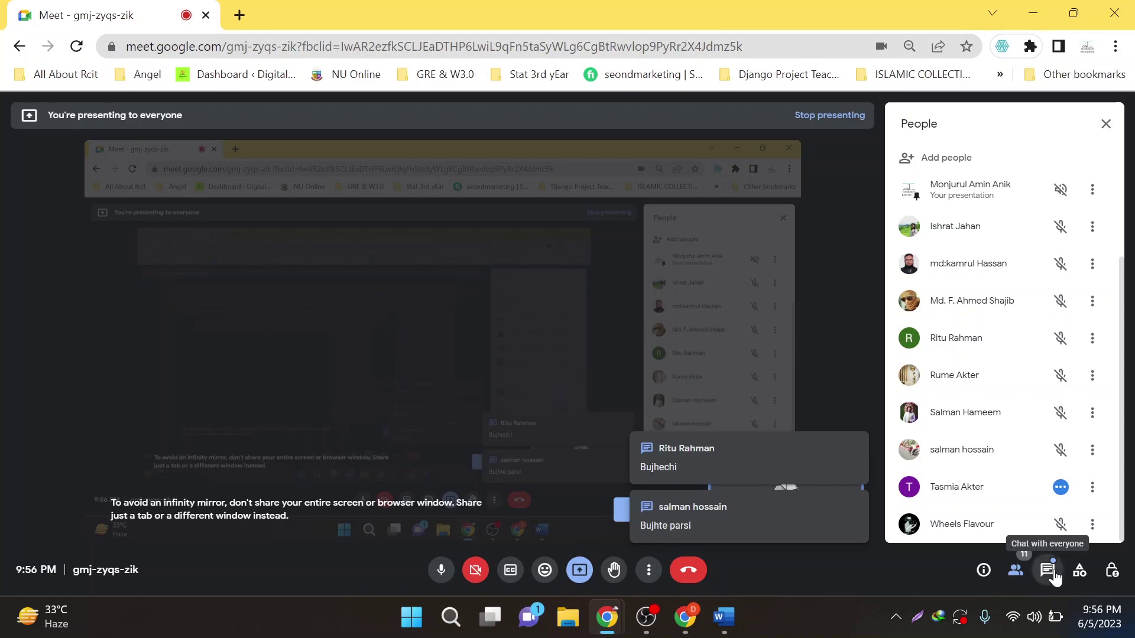
pyautogui.click(1015, 571)
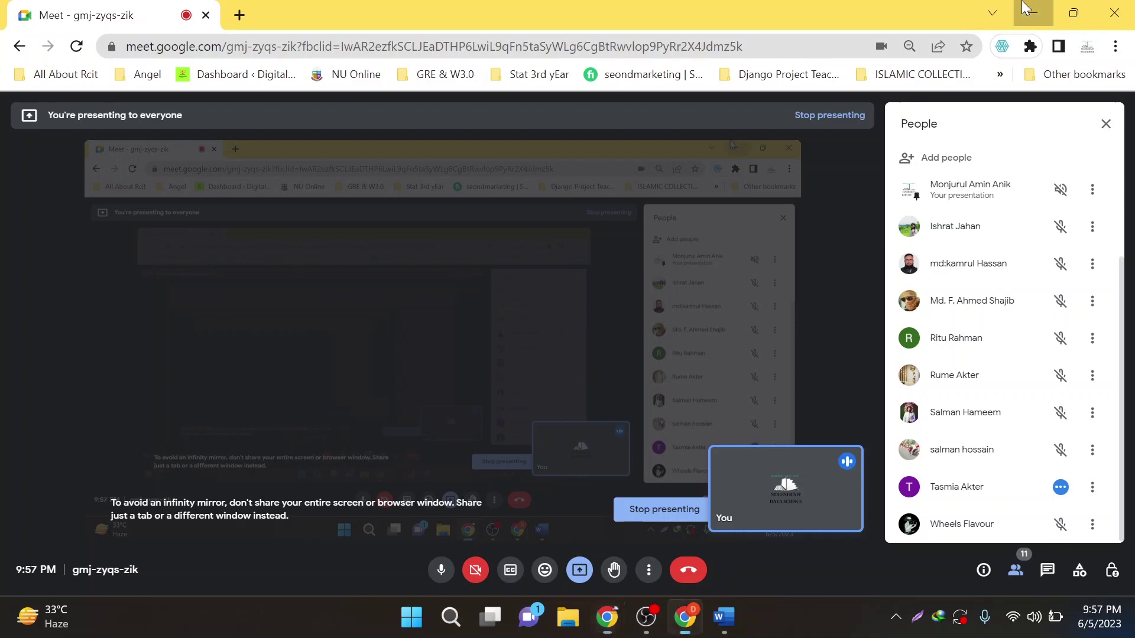
pyautogui.click(684, 616)
# - Return to Basic 001.docx, open and leave the File page, then search Windows for Excel
pyautogui.click(723, 616)
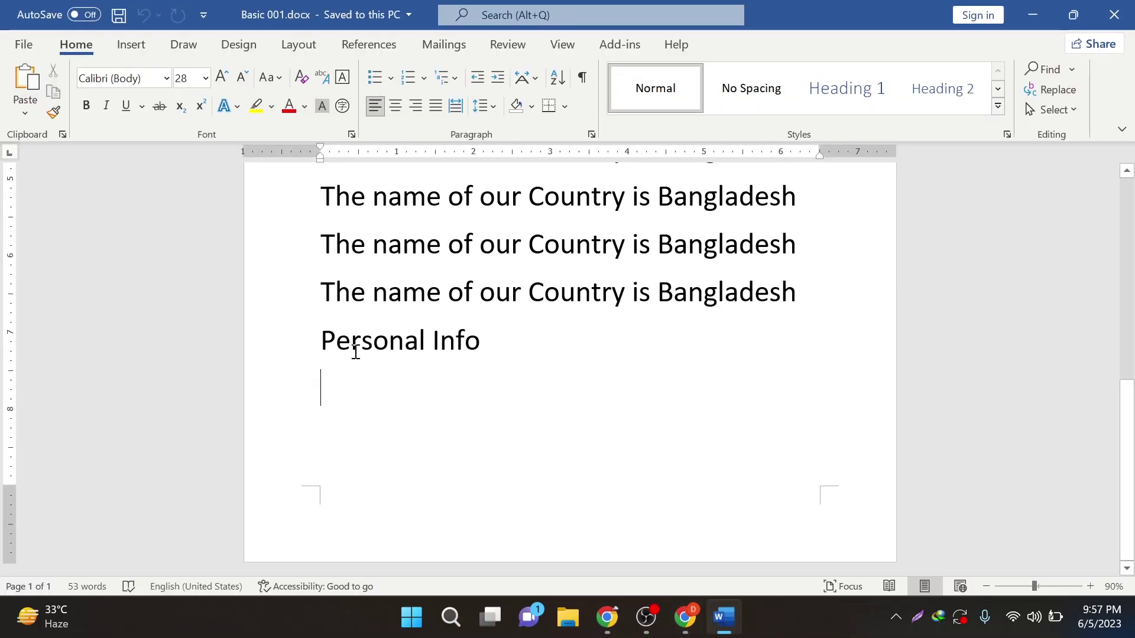
pyautogui.click(24, 44)
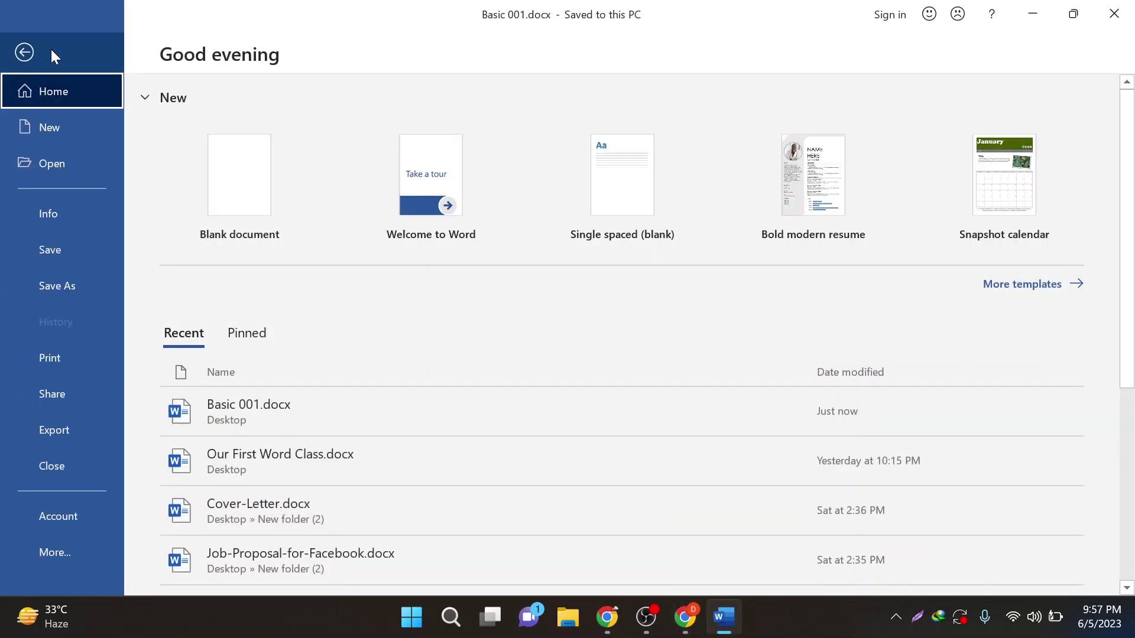
pyautogui.click(35, 52)
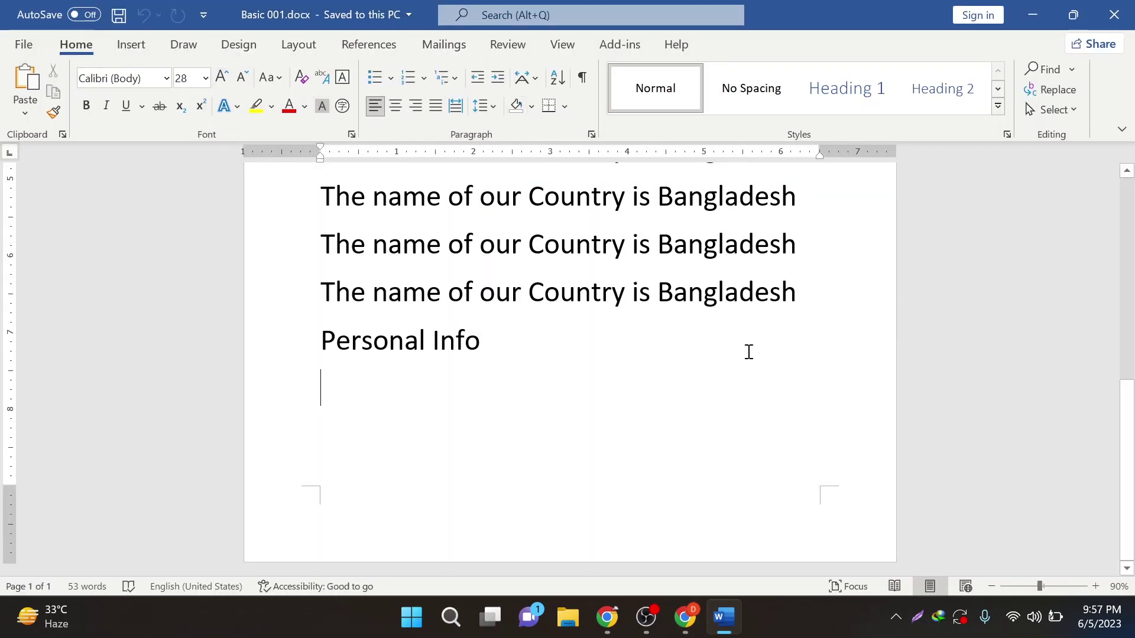
pyautogui.click(449, 616)
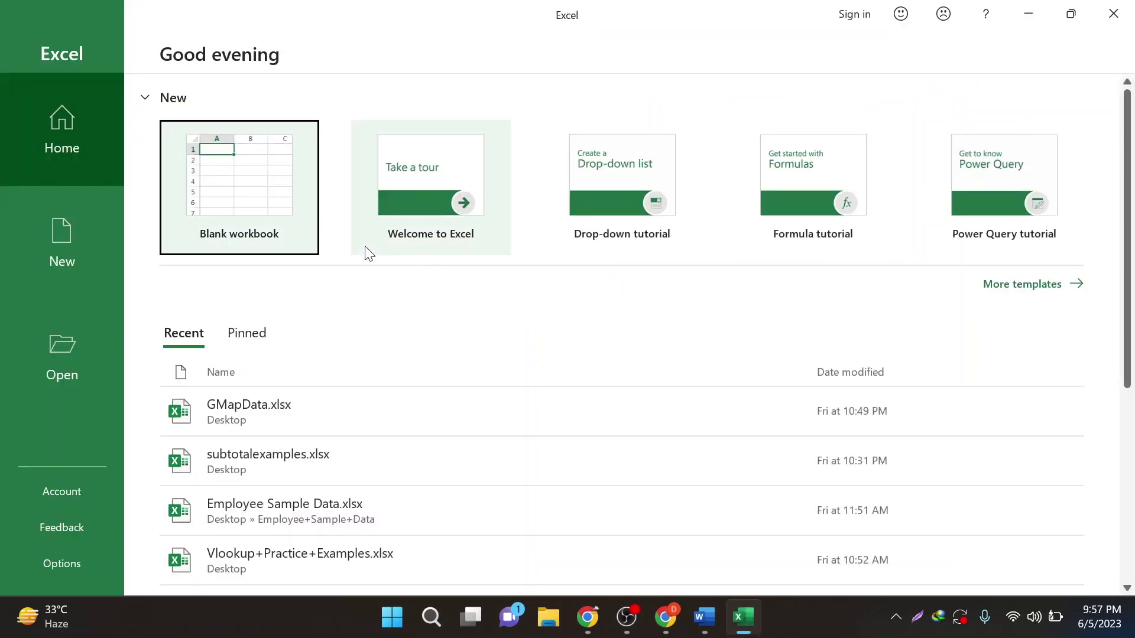
# - Create a blank Excel workbook, view its File start page, then switch back to Word
pyautogui.click(261, 196)
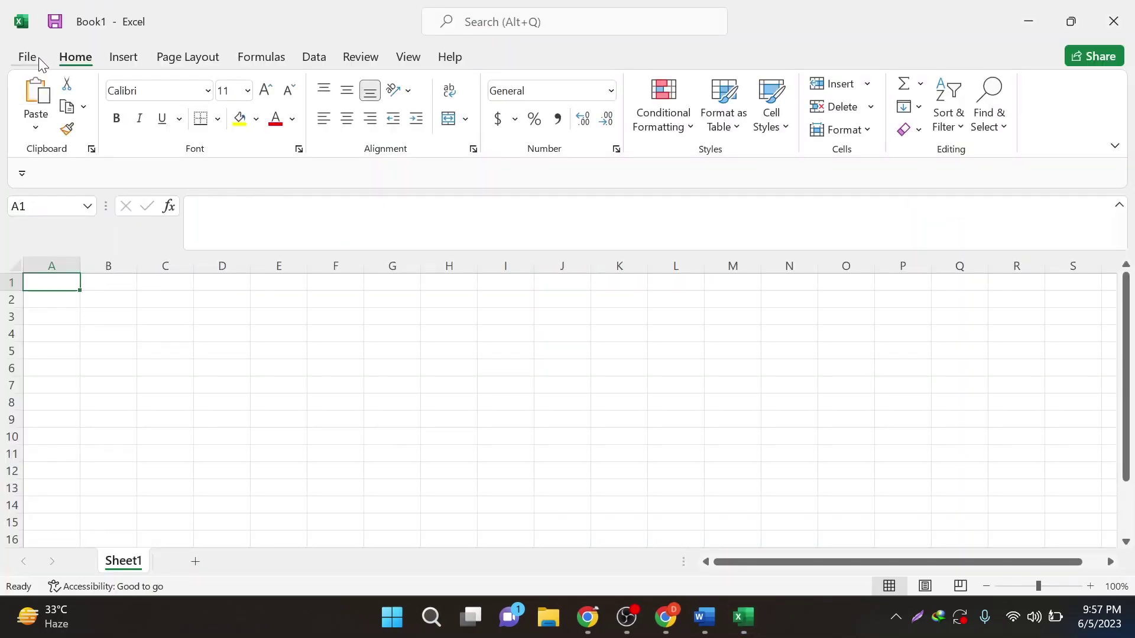
pyautogui.click(28, 57)
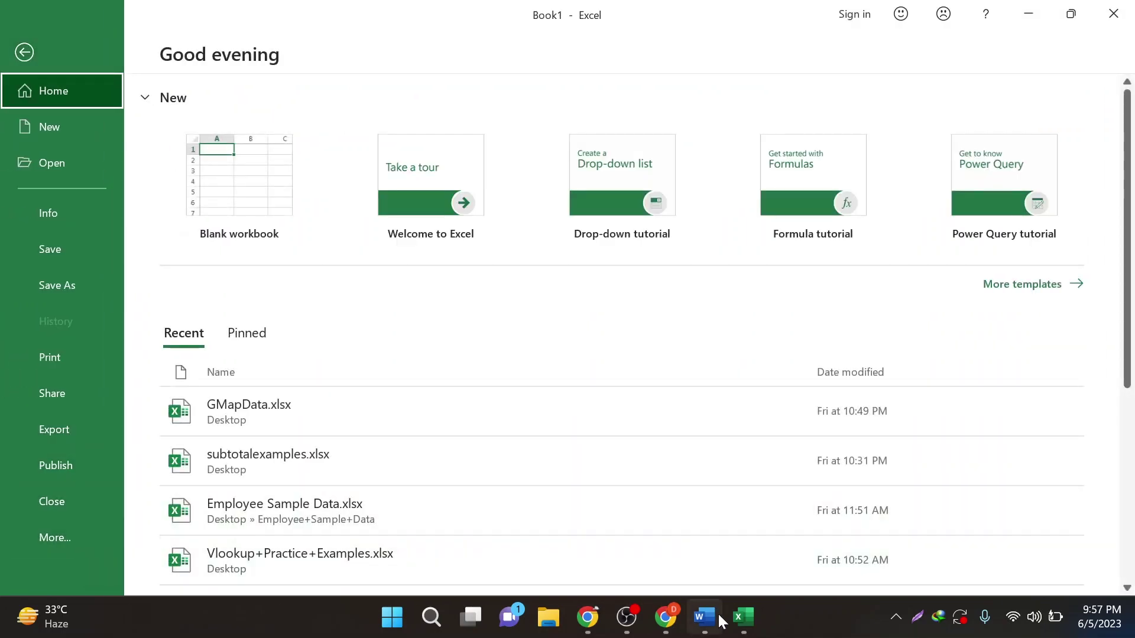
pyautogui.click(717, 612)
# - Review the Account page's Office product information, then return to the Basic 001 document body
pyautogui.click(18, 36)
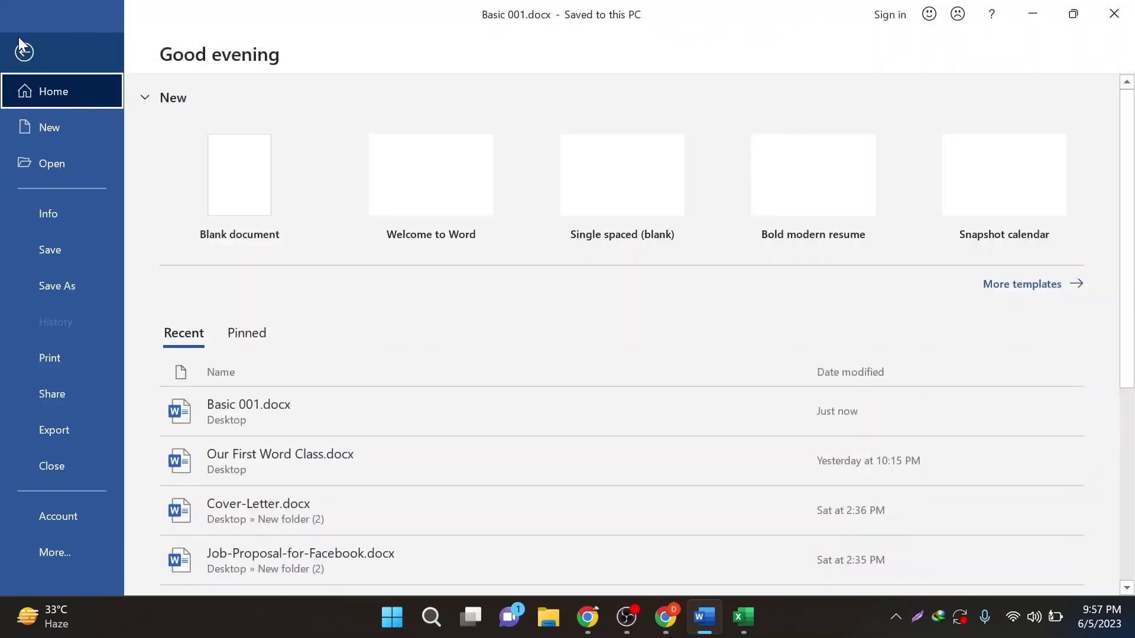
pyautogui.click(80, 520)
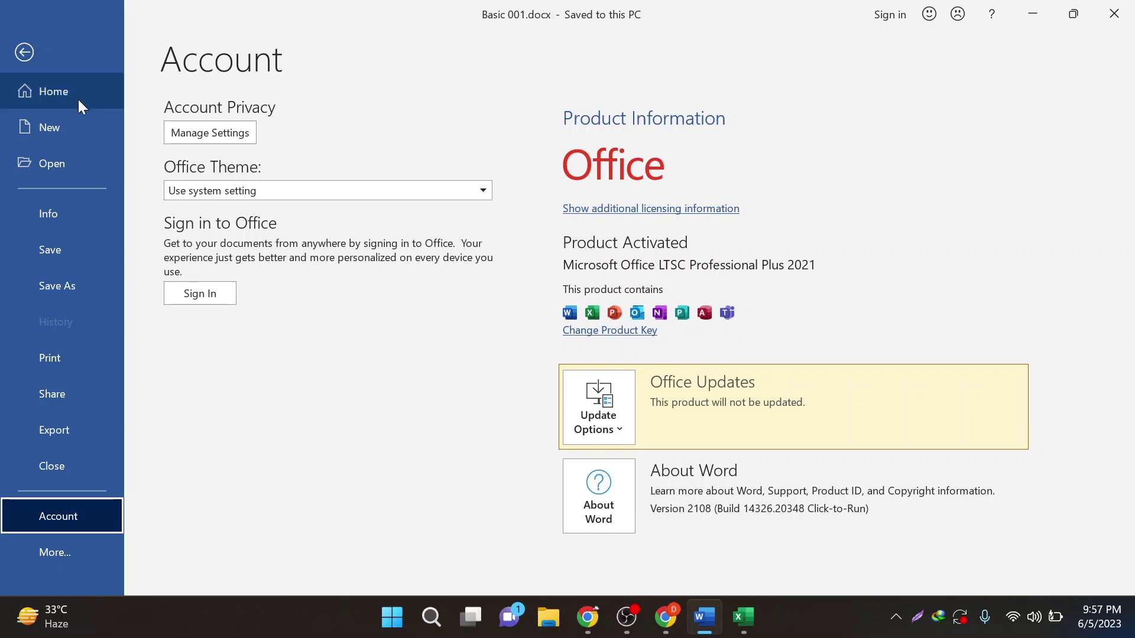
pyautogui.click(25, 53)
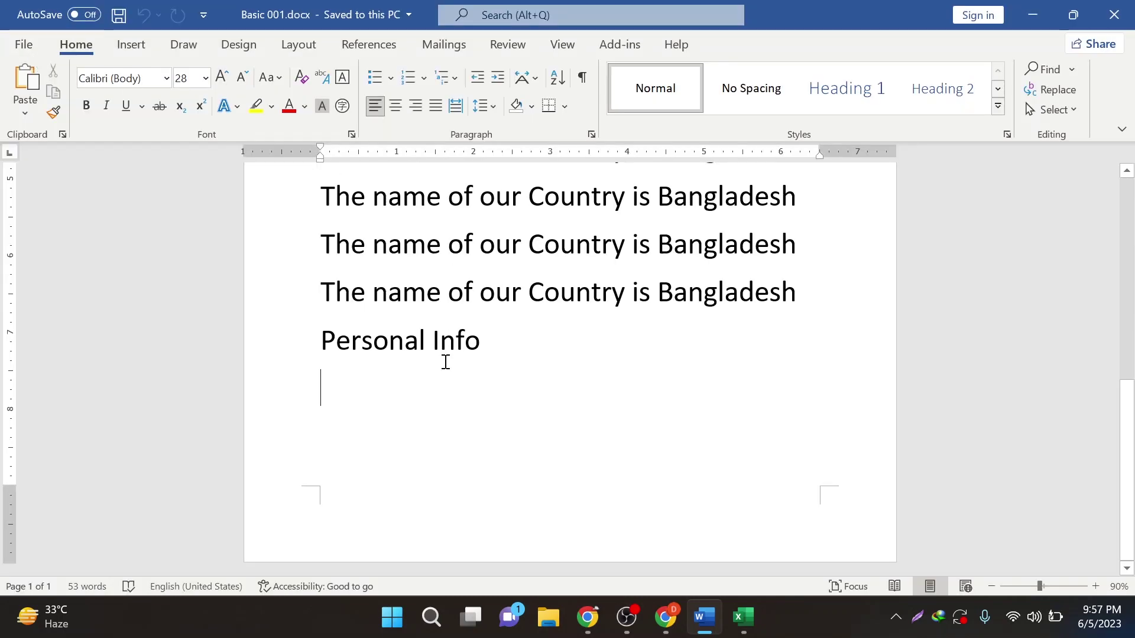
# - Insert a page break after the Personal Info line with Ctrl+Enter
pyautogui.scroll(8, 448, 372)
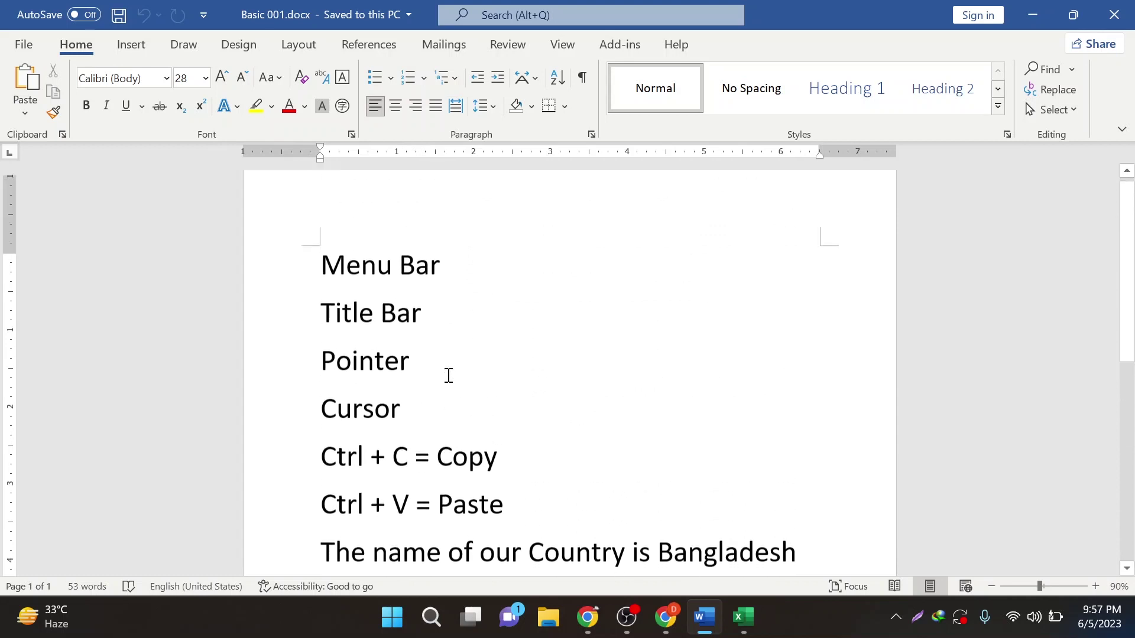
pyautogui.scroll(-8, 448, 376)
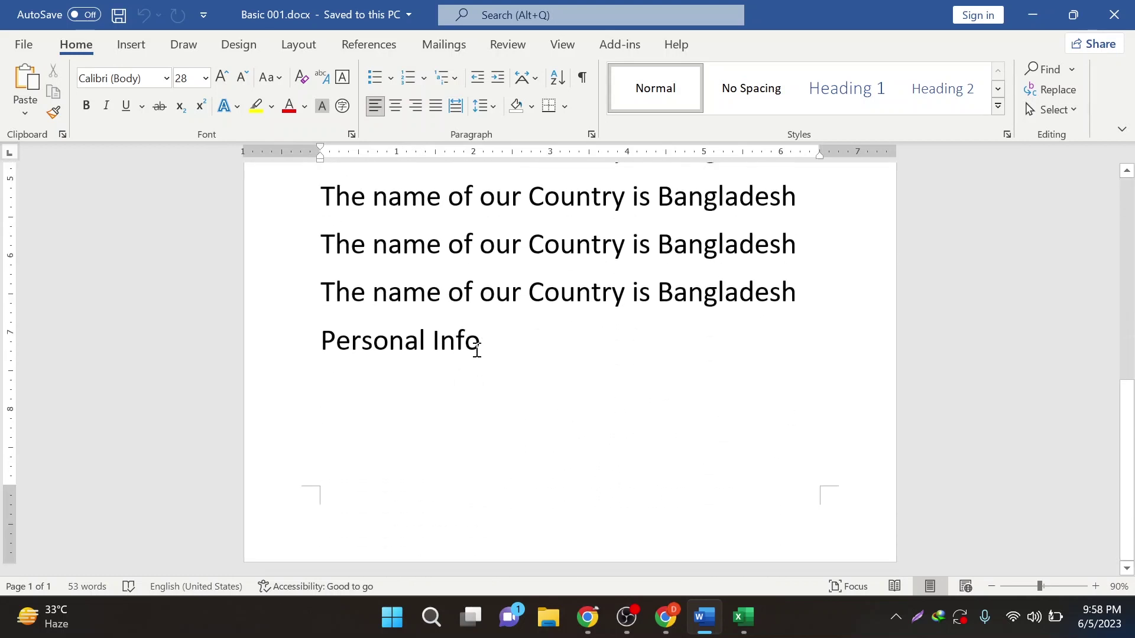
pyautogui.hotkey('ctrl', 'Return')
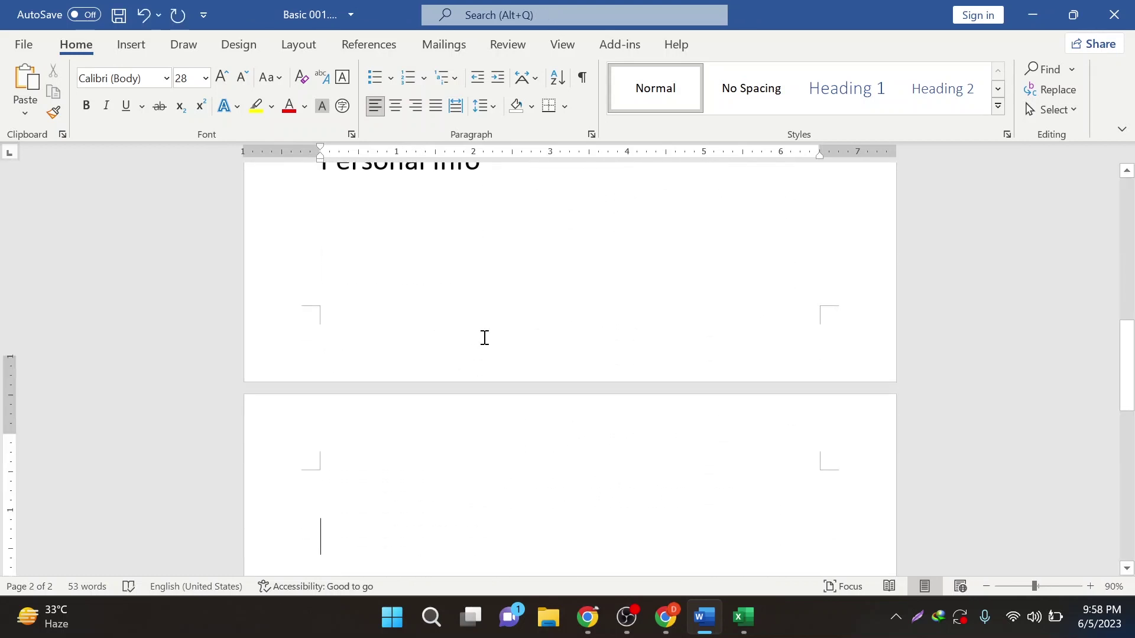
# - Select the 'Personal Info' line for reformatting
pyautogui.scroll(-2, 482, 340)
pyautogui.scroll(6, 458, 347)
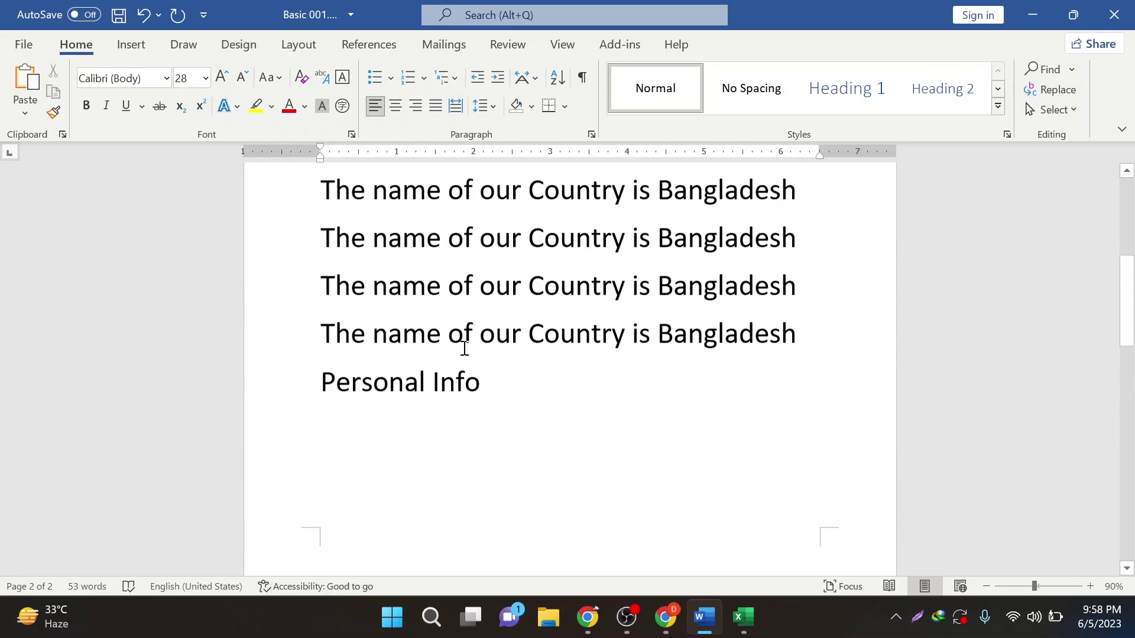
pyautogui.moveTo(502, 462); pyautogui.dragTo(286, 476)
pyautogui.click(565, 490)
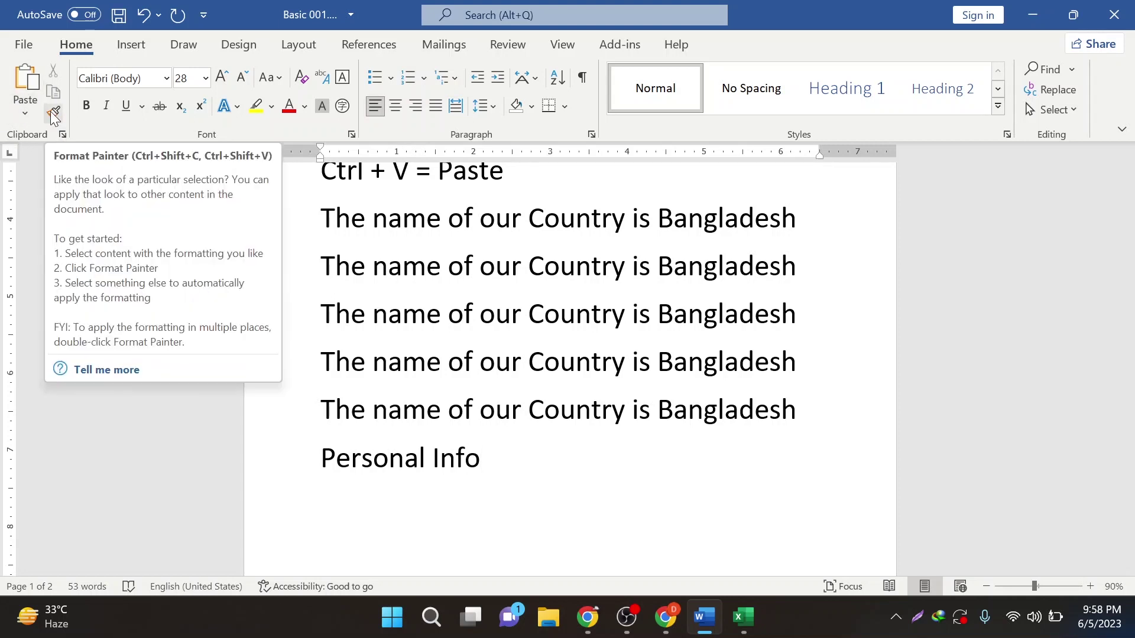
pyautogui.moveTo(482, 467); pyautogui.dragTo(342, 471)
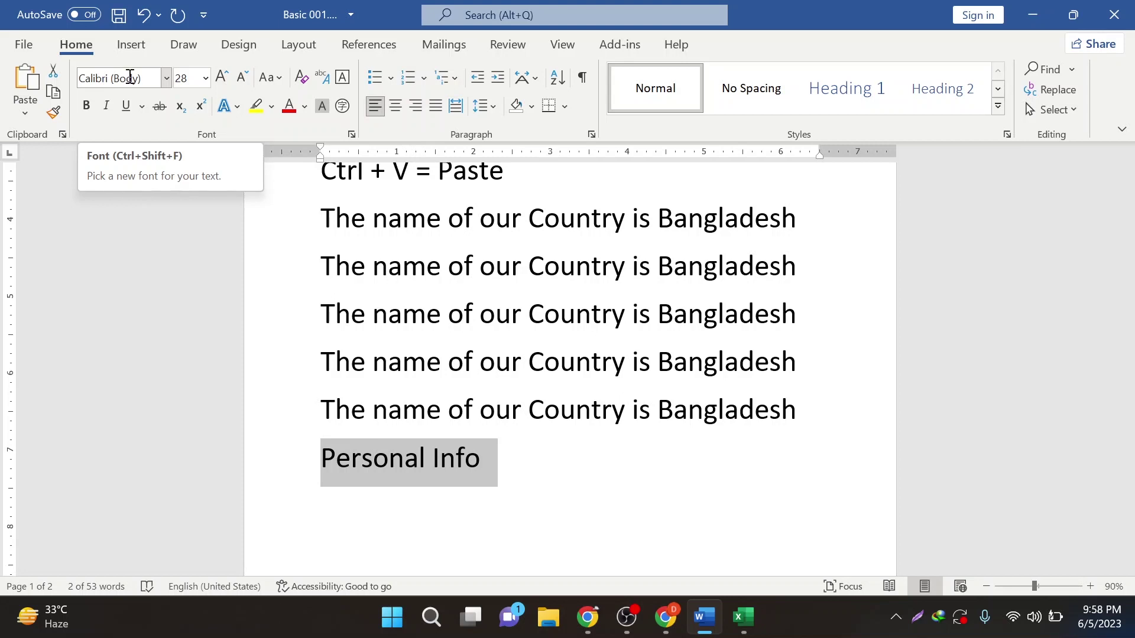
# - Apply the Arial Black font to the Personal Info line
pyautogui.click(166, 78)
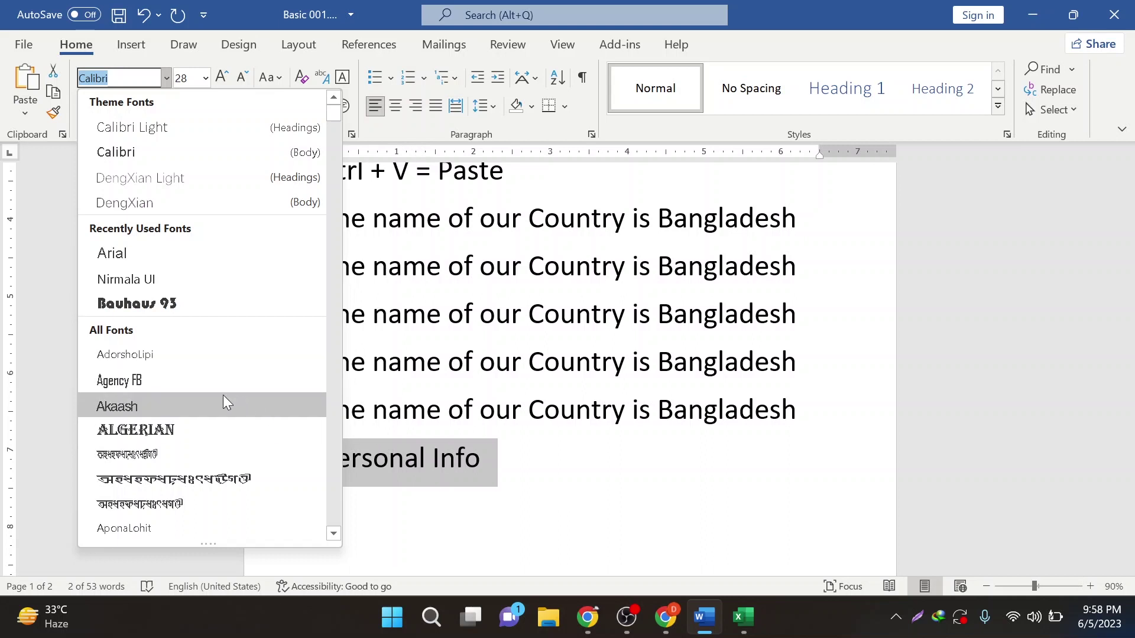
pyautogui.scroll(-3, 181, 429)
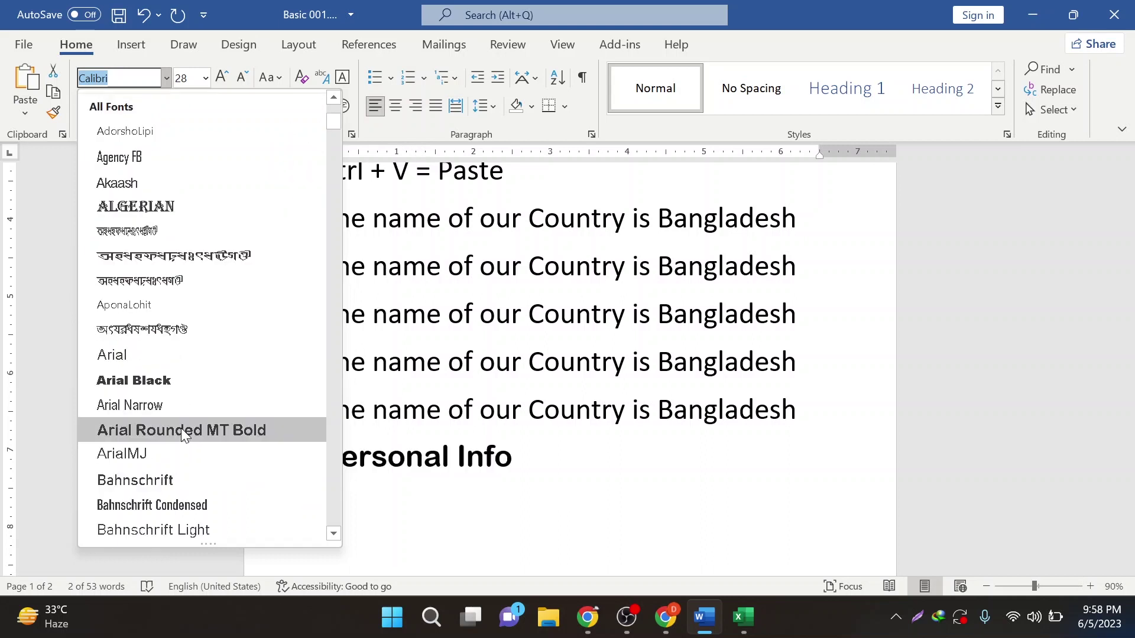
pyautogui.click(180, 385)
# - Reselect Personal Info and set it to 26 pt, then switch to the browser
pyautogui.click(552, 494)
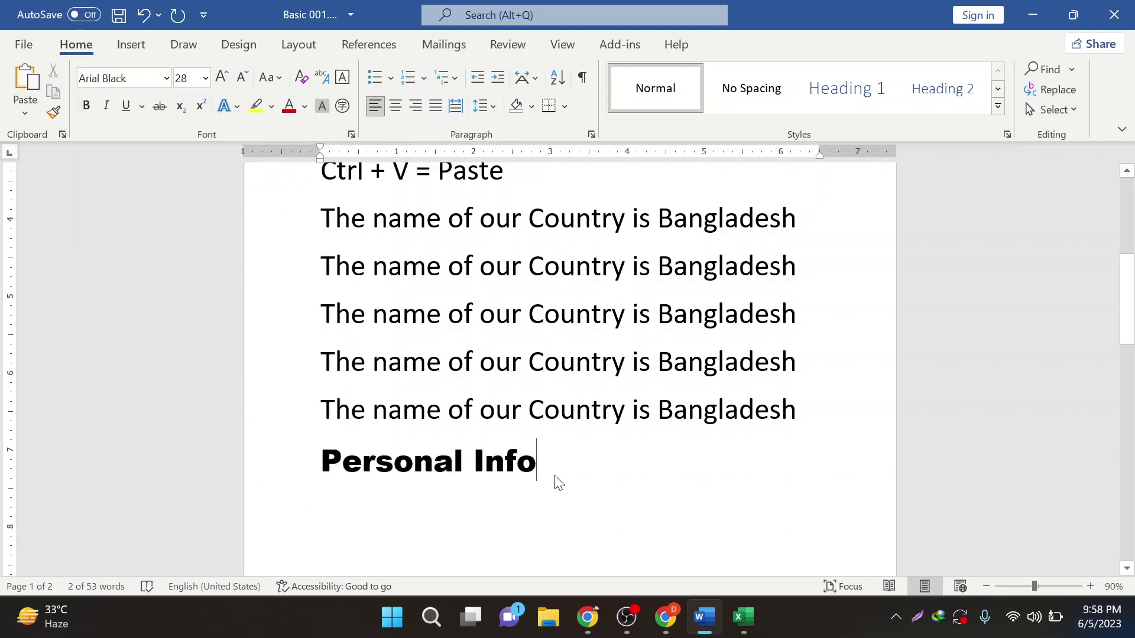
pyautogui.moveTo(325, 466); pyautogui.dragTo(580, 450)
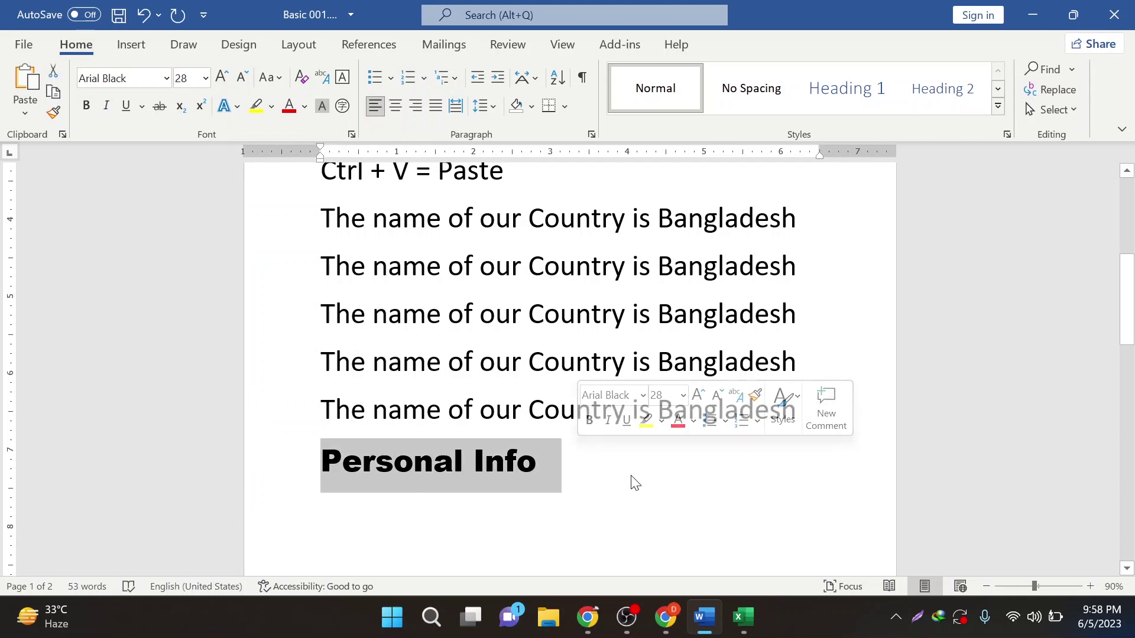
pyautogui.click(547, 463)
pyautogui.moveTo(332, 466); pyautogui.dragTo(360, 462)
pyautogui.click(538, 463)
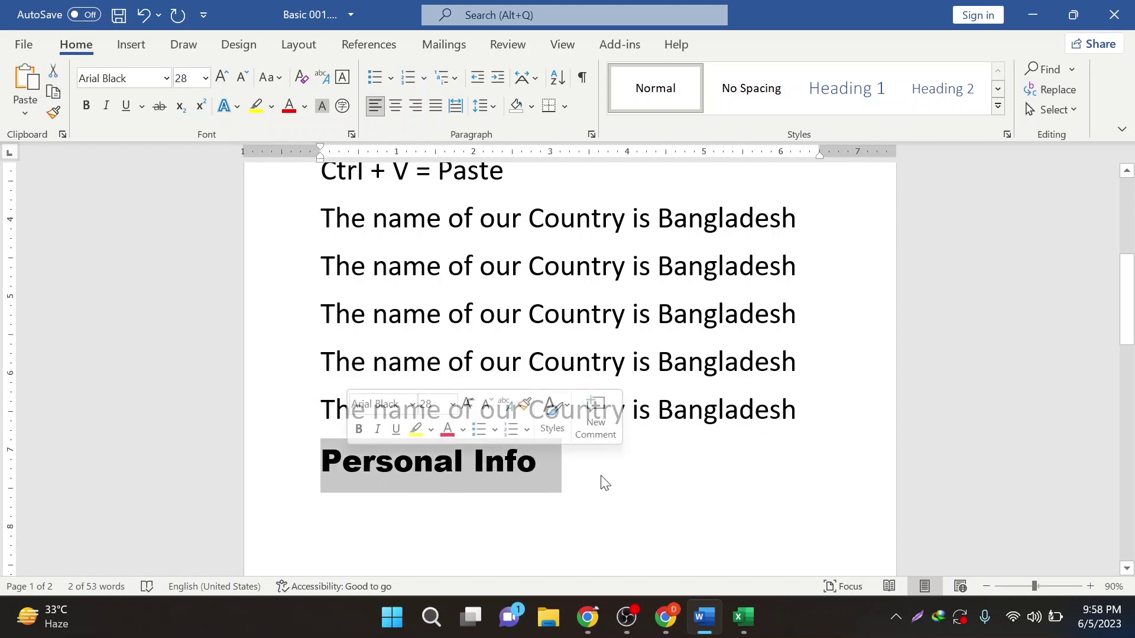
pyautogui.hotkey('ctrl', ']')
pyautogui.hotkey('ctrl', ']')
pyautogui.hotkey('ctrl', ']')
pyautogui.hotkey('ctrl', ']')
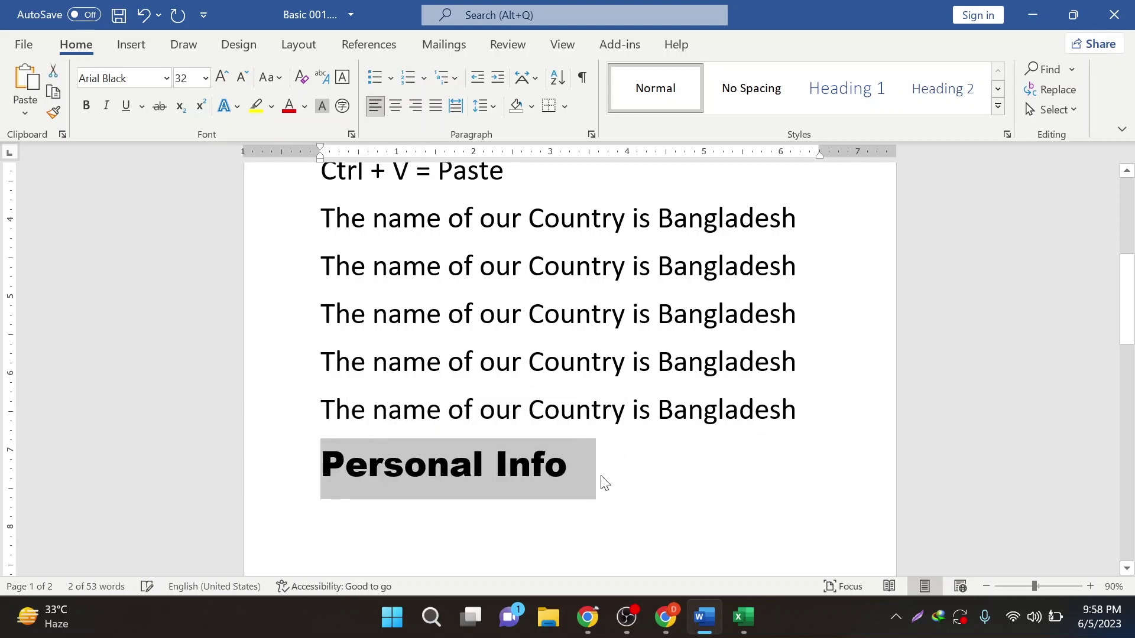
pyautogui.click(205, 78)
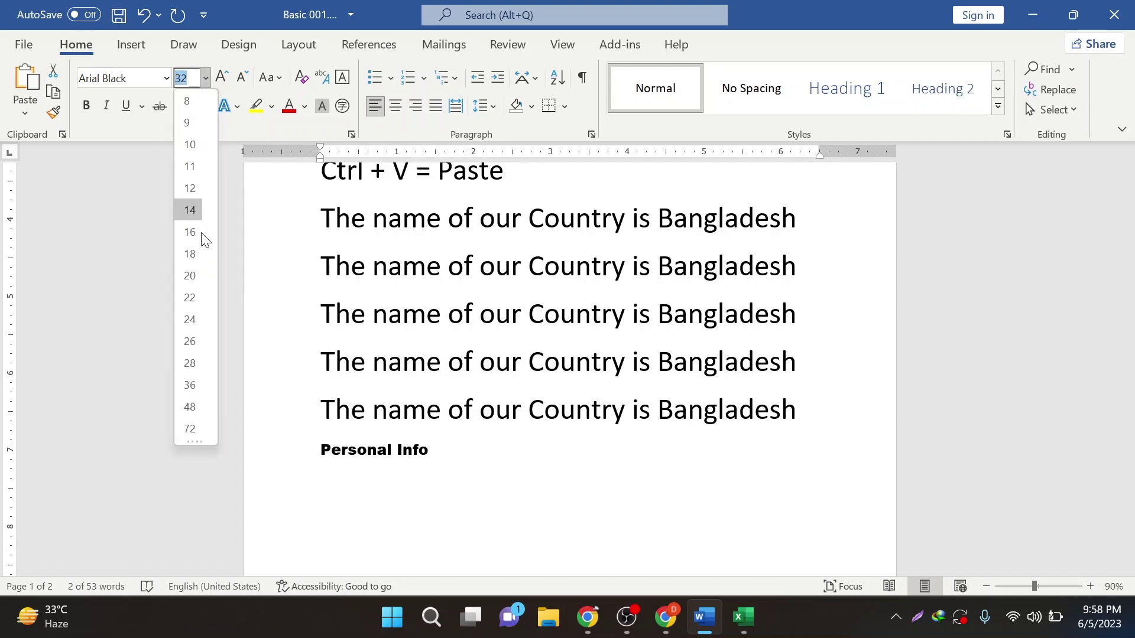
pyautogui.click(195, 339)
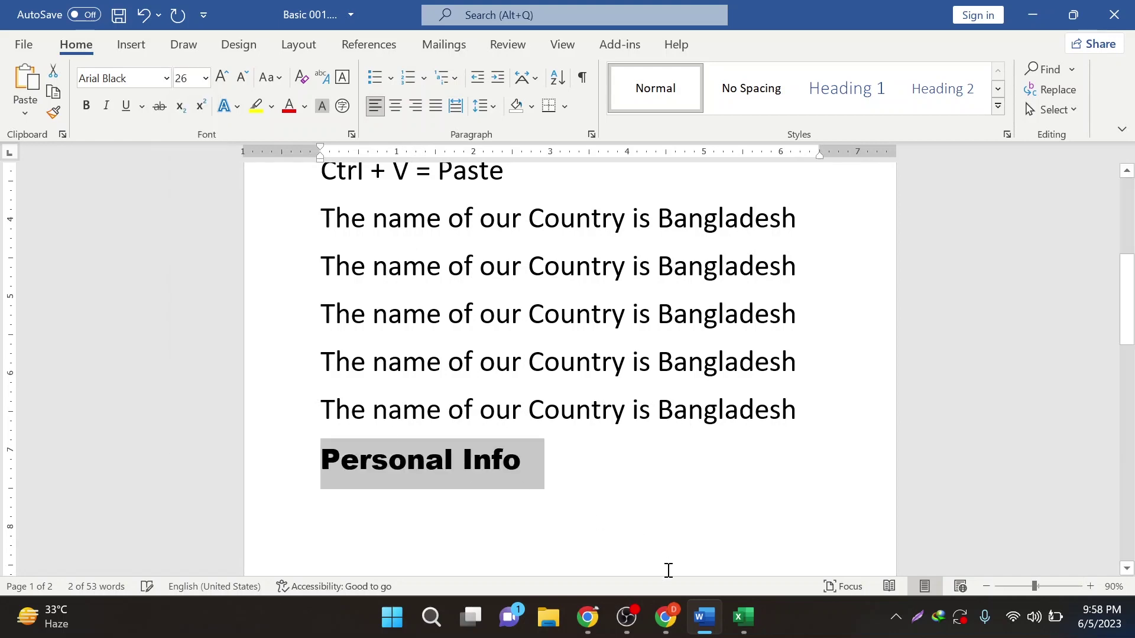
pyautogui.click(666, 617)
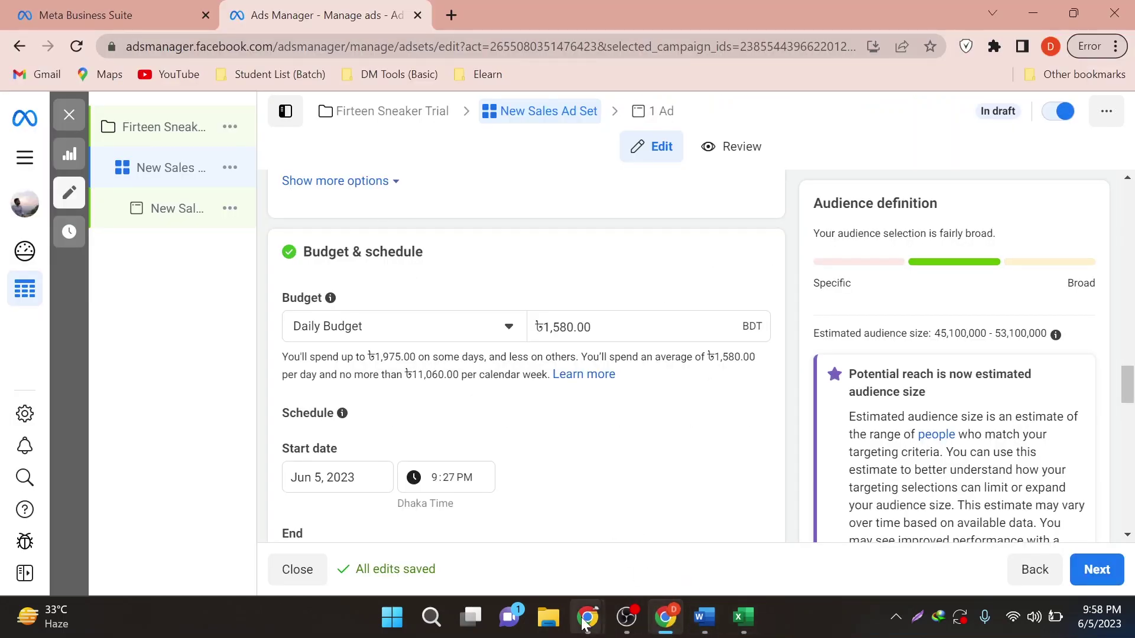
# - Open the Meet call's chat and its message box, then return to Basic 001.docx
pyautogui.moveTo(586, 618)
pyautogui.click(574, 573)
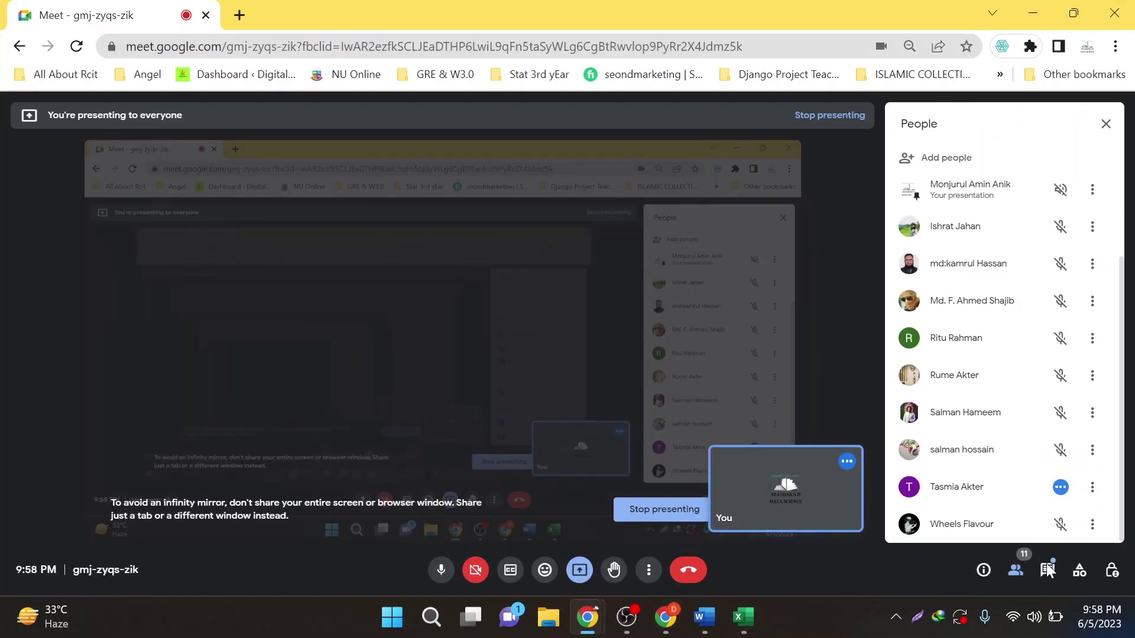
pyautogui.click(1045, 571)
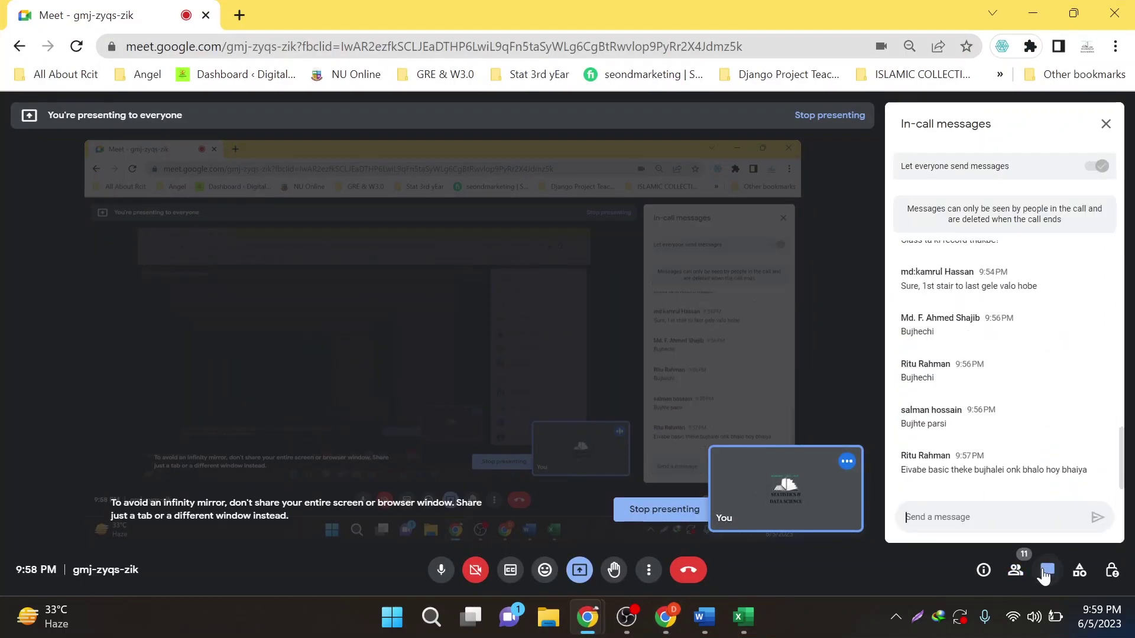
pyautogui.click(1015, 521)
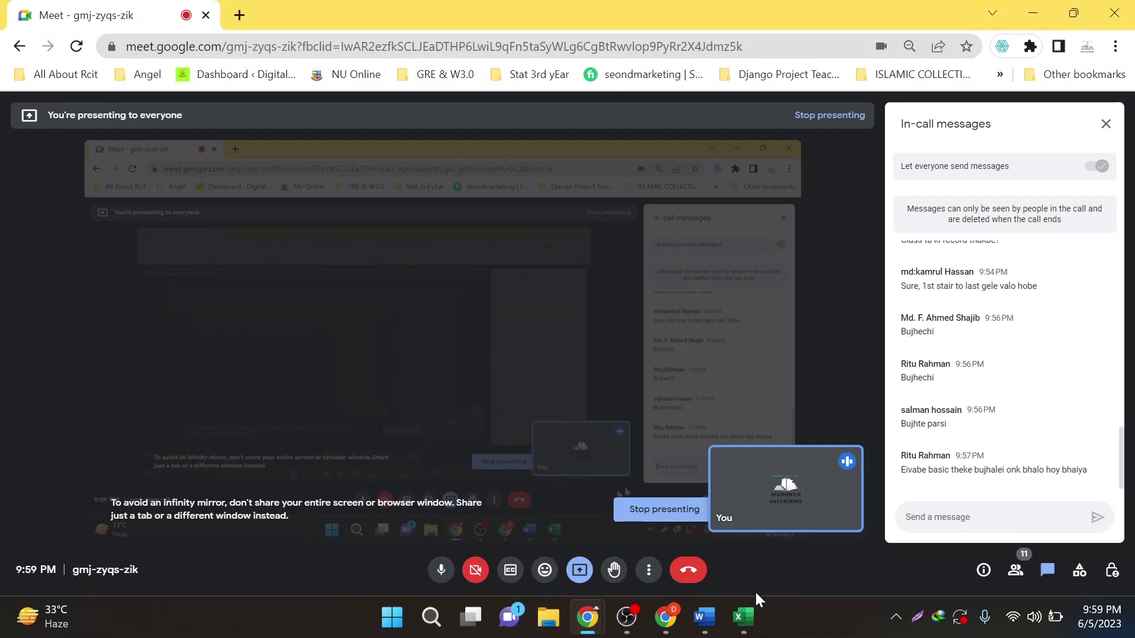
pyautogui.click(703, 617)
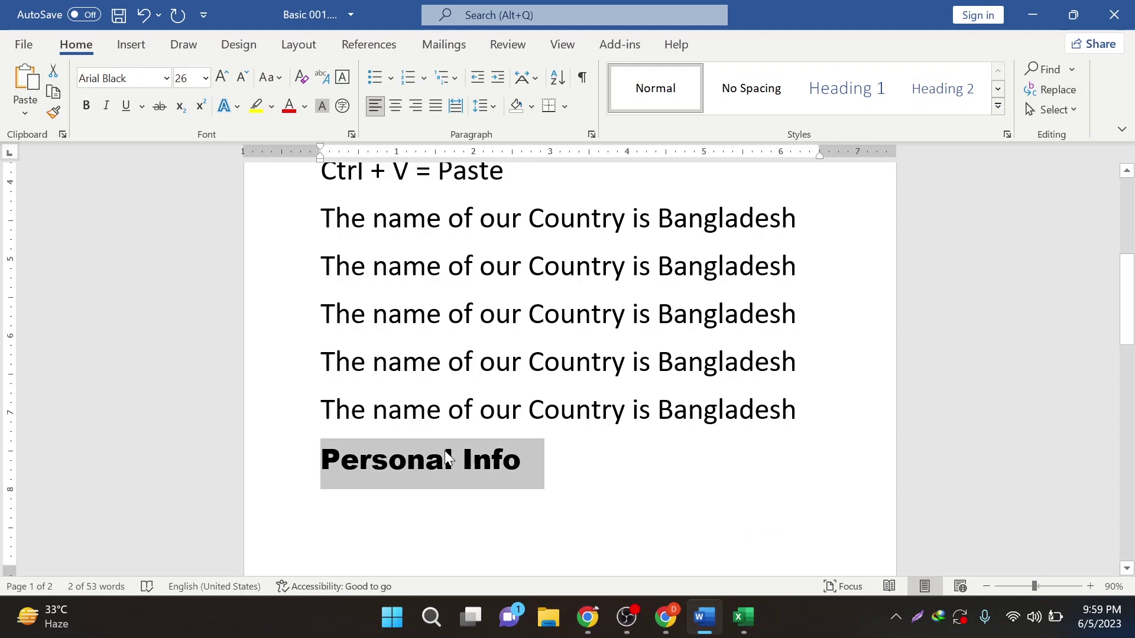
# - Reselect the Arial Black 26 'Personal Info' heading, then put the caret at the second sentence's start
pyautogui.scroll(-2, 444, 450)
pyautogui.keyDown('ctrl'); pyautogui.scroll(5, 417, 446); pyautogui.keyUp('ctrl')
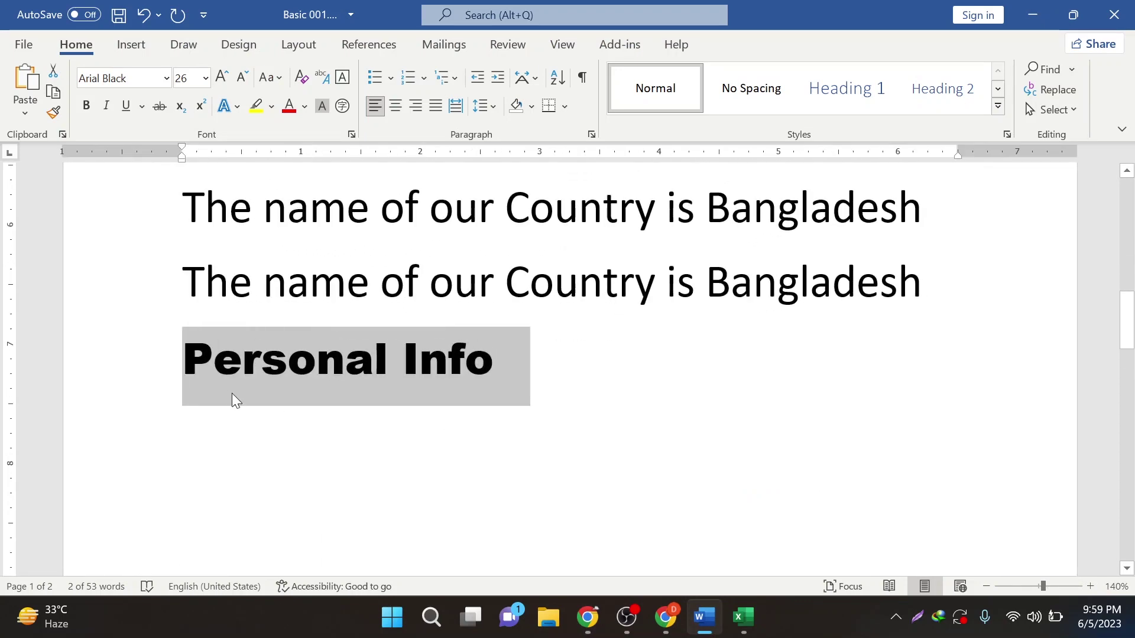
pyautogui.click(289, 365)
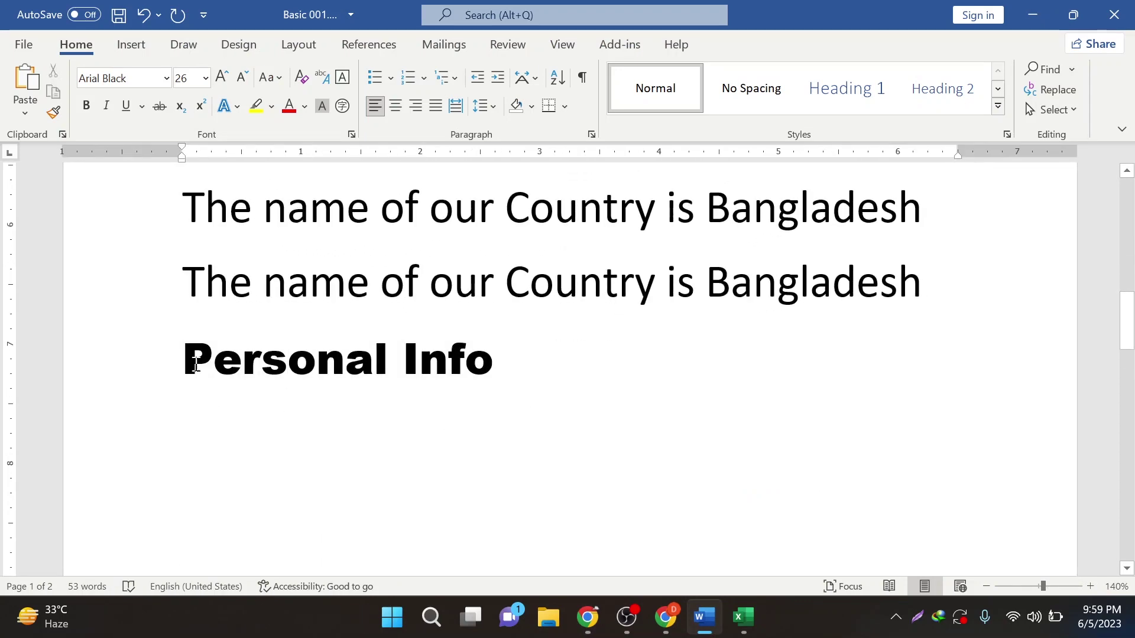
pyautogui.moveTo(184, 360); pyautogui.dragTo(484, 376)
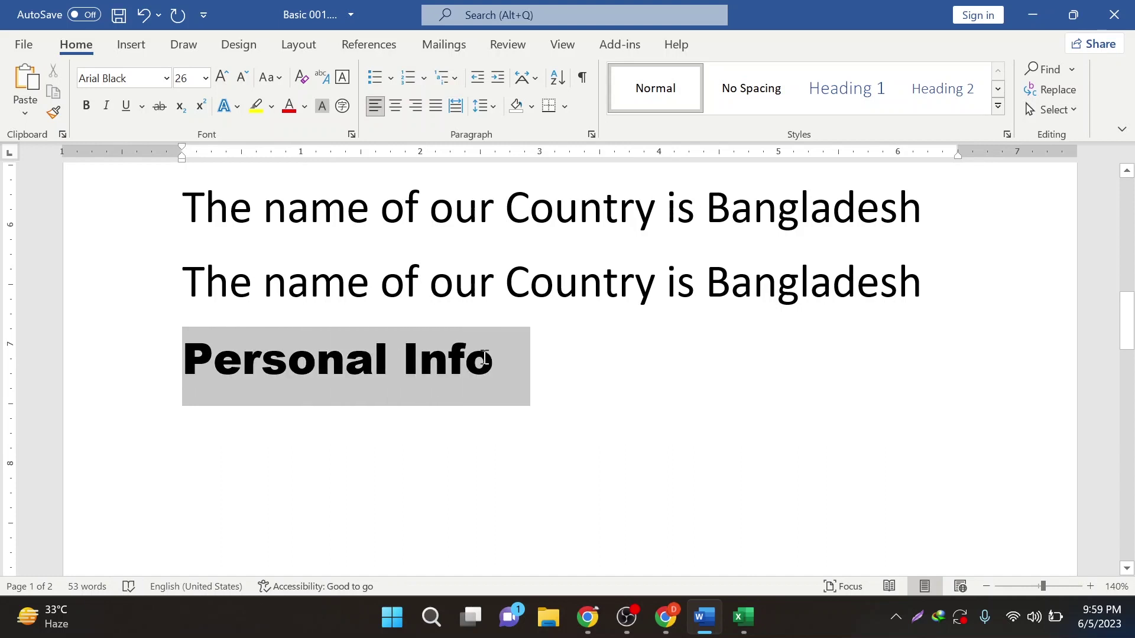
pyautogui.click(501, 369)
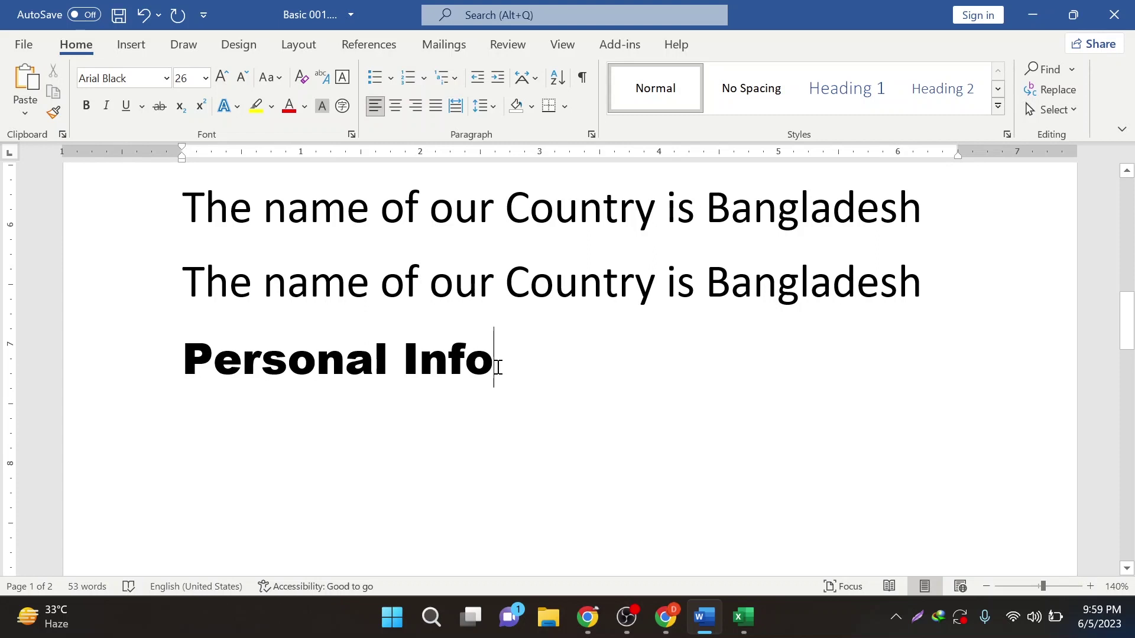
pyautogui.moveTo(499, 366); pyautogui.dragTo(264, 349)
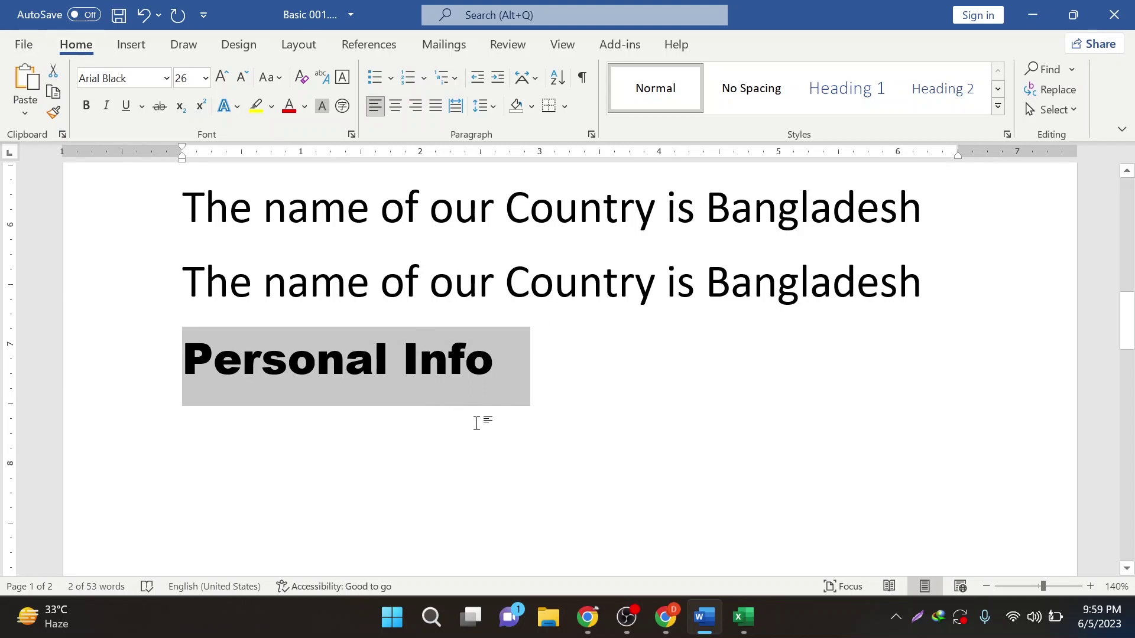
pyautogui.click(288, 278)
pyautogui.press('Home')
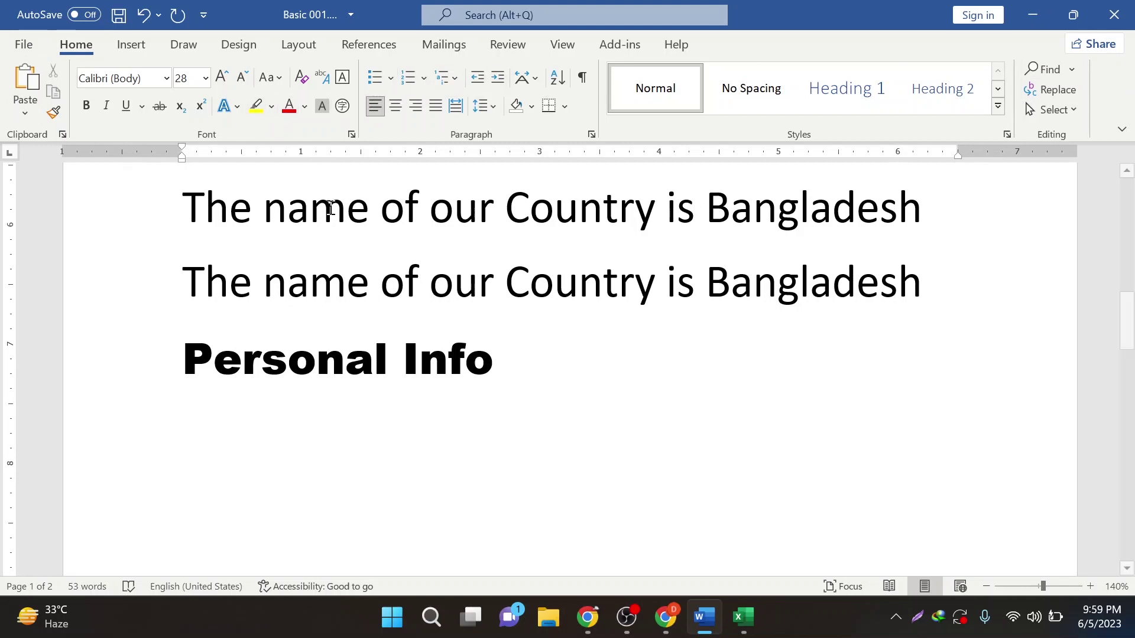
# - Select the second-line sentence and change its font size from 28 to 33
pyautogui.moveTo(181, 280); pyautogui.dragTo(782, 278)
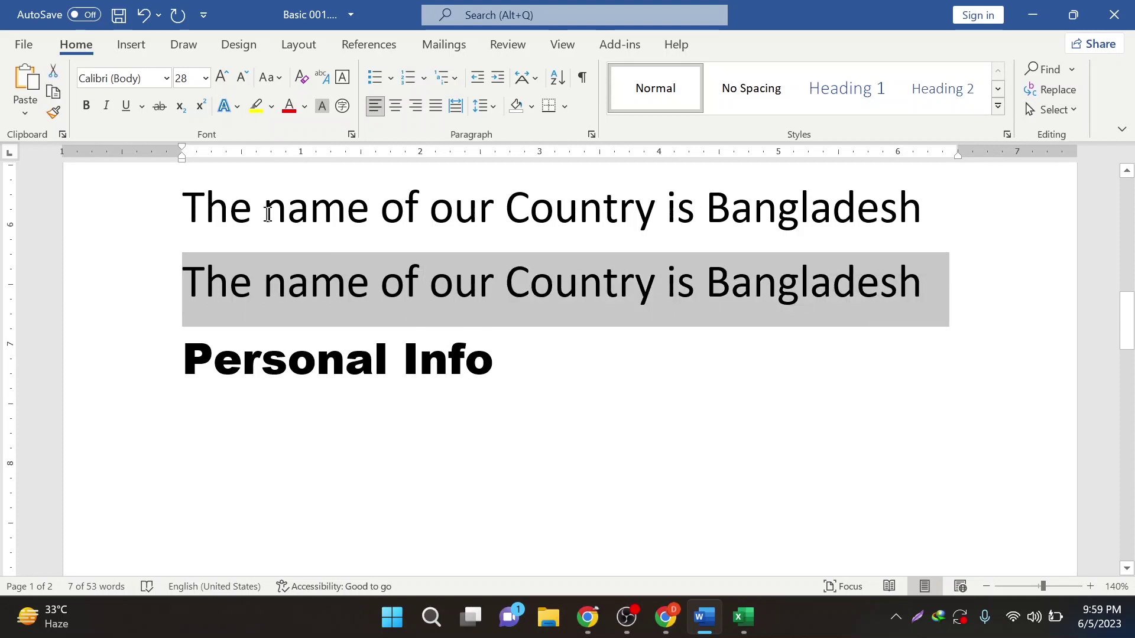
pyautogui.click(204, 81)
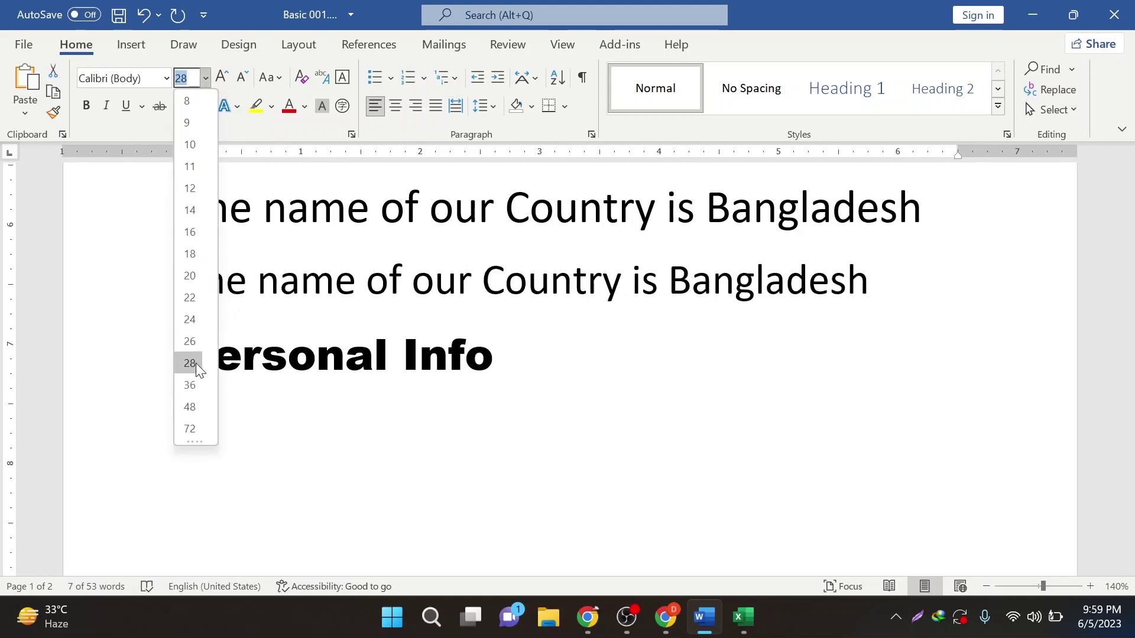
pyautogui.click(185, 82)
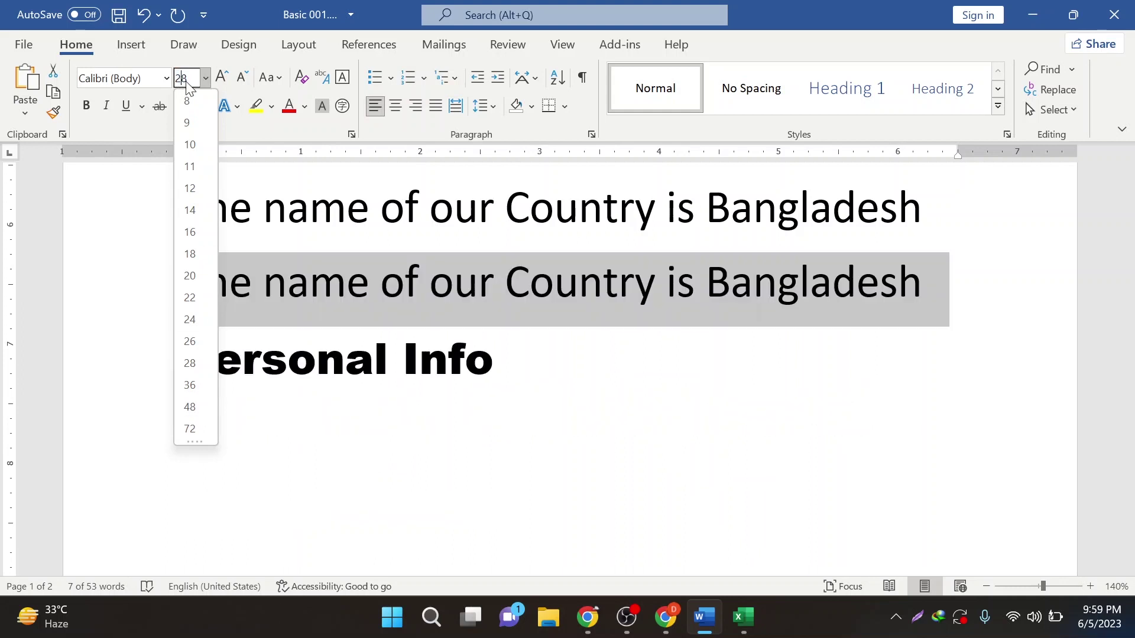
pyautogui.doubleClick(187, 84)
pyautogui.write('33')
pyautogui.press('Return')
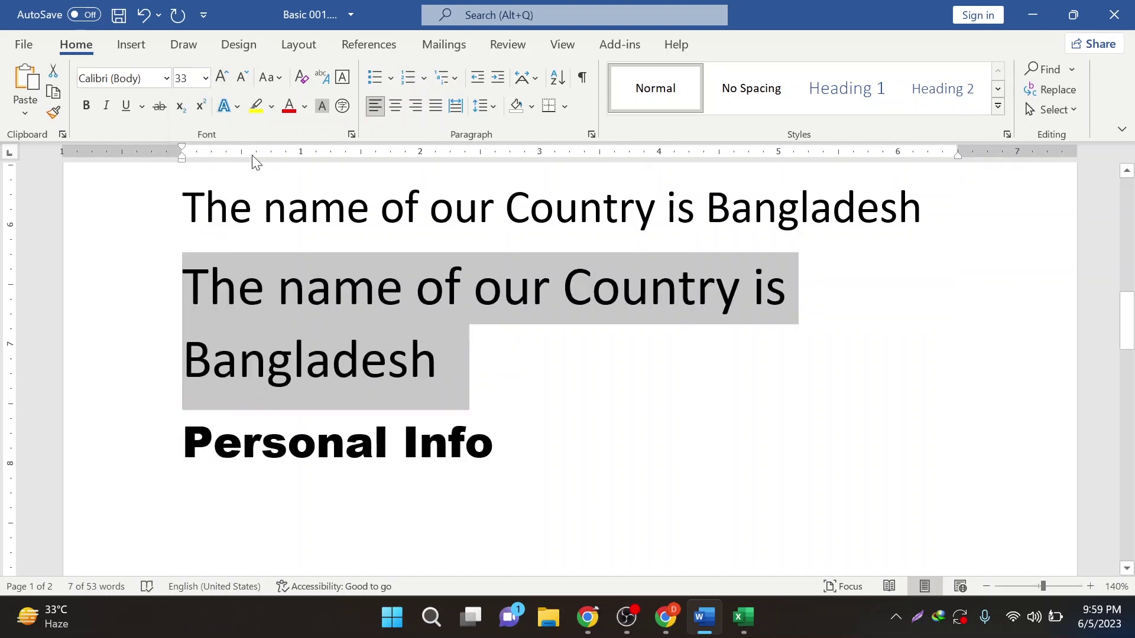
# - Resize the sentence to 66 pt, then settle on 11 pt
pyautogui.click(179, 74)
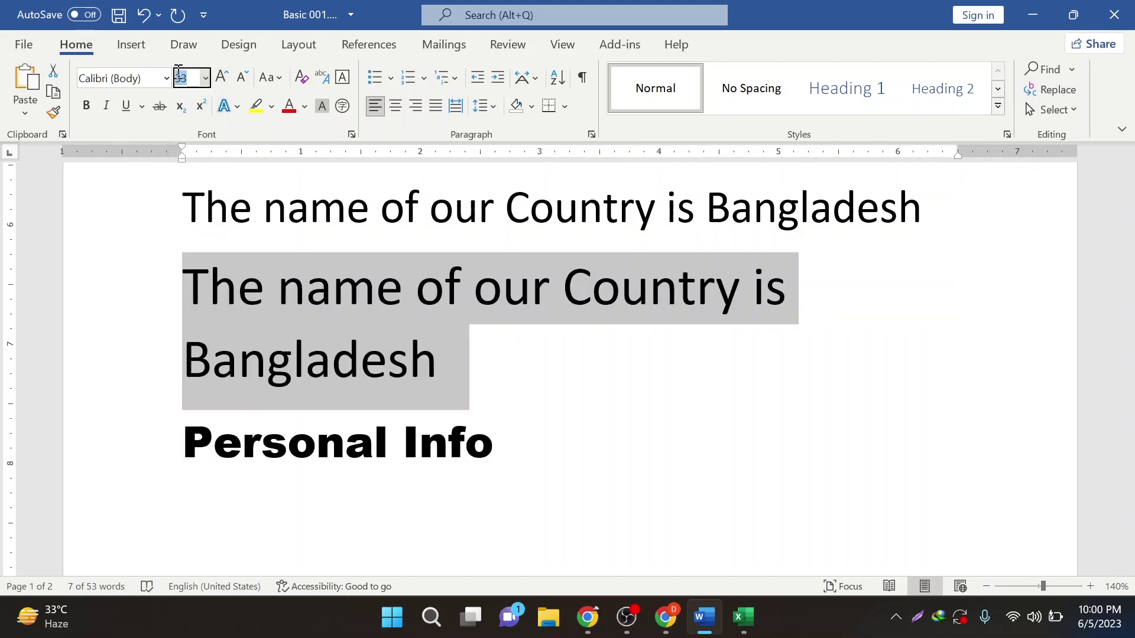
pyautogui.write('66')
pyautogui.press('Return')
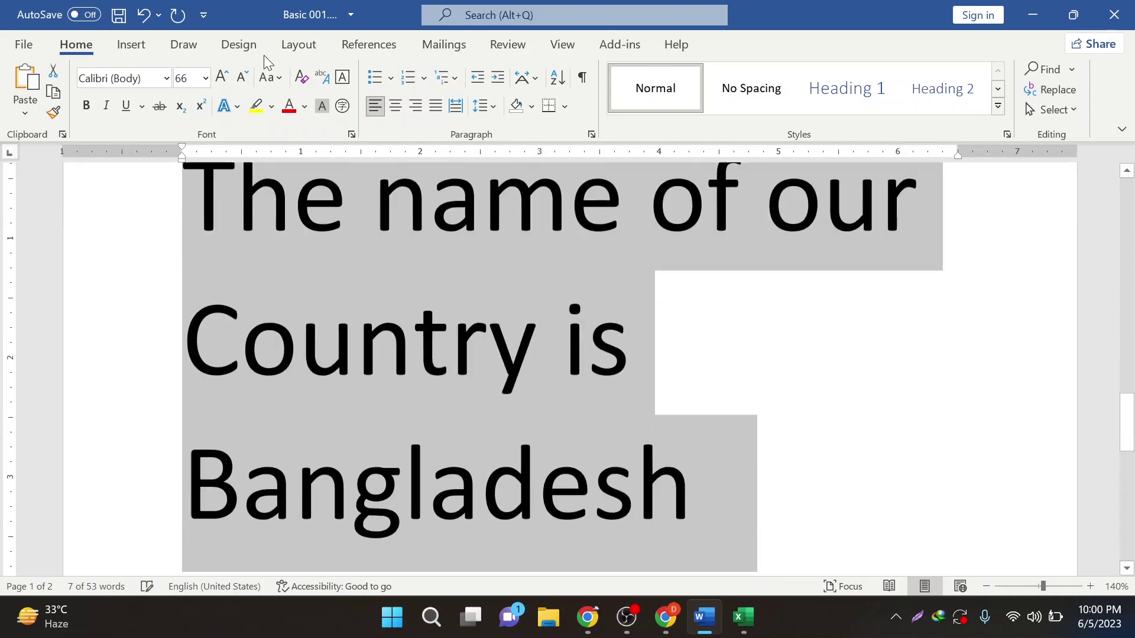
pyautogui.click(184, 80)
pyautogui.write('11')
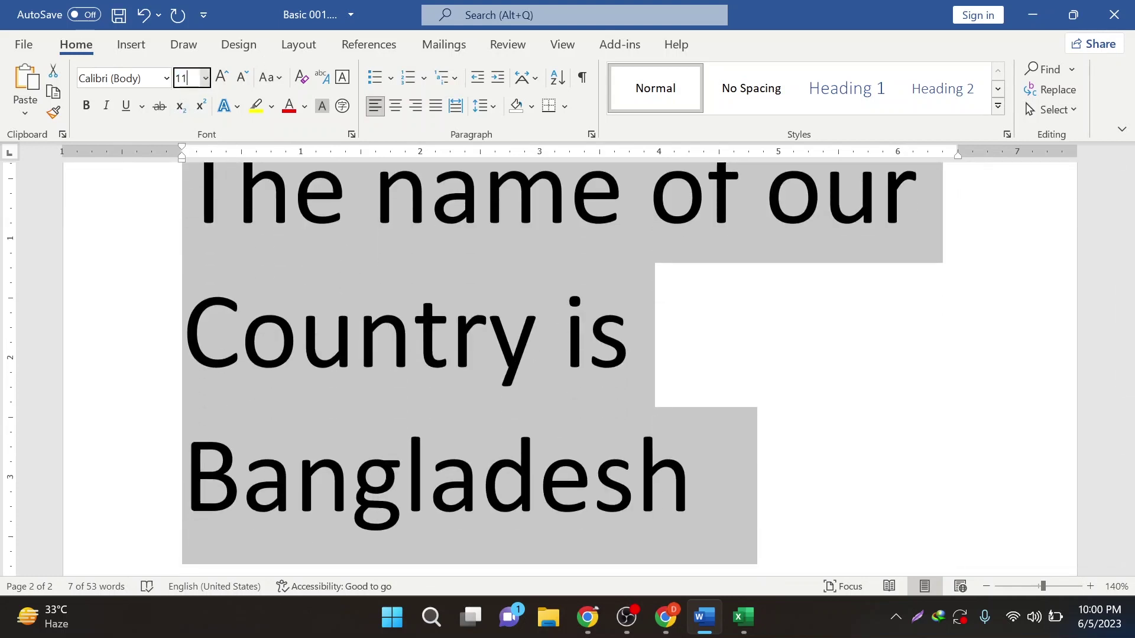
pyautogui.press('Return')
pyautogui.scroll(3, 262, 301)
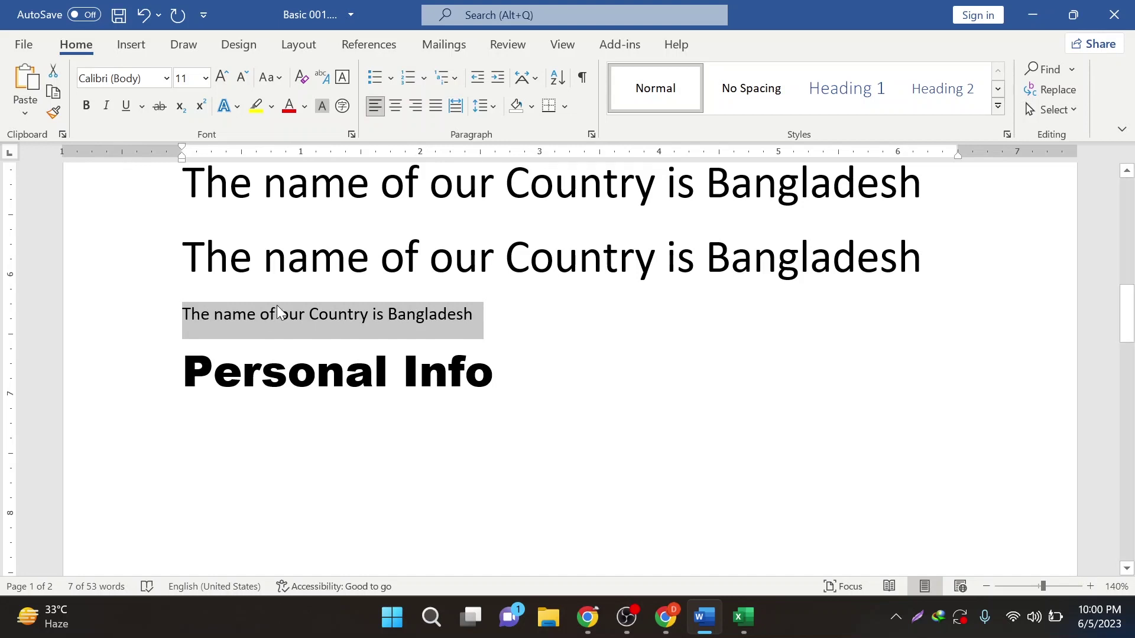
# - Launch the On-Screen Keyboard by searching 'osk' in Windows Search
pyautogui.press('super+s')
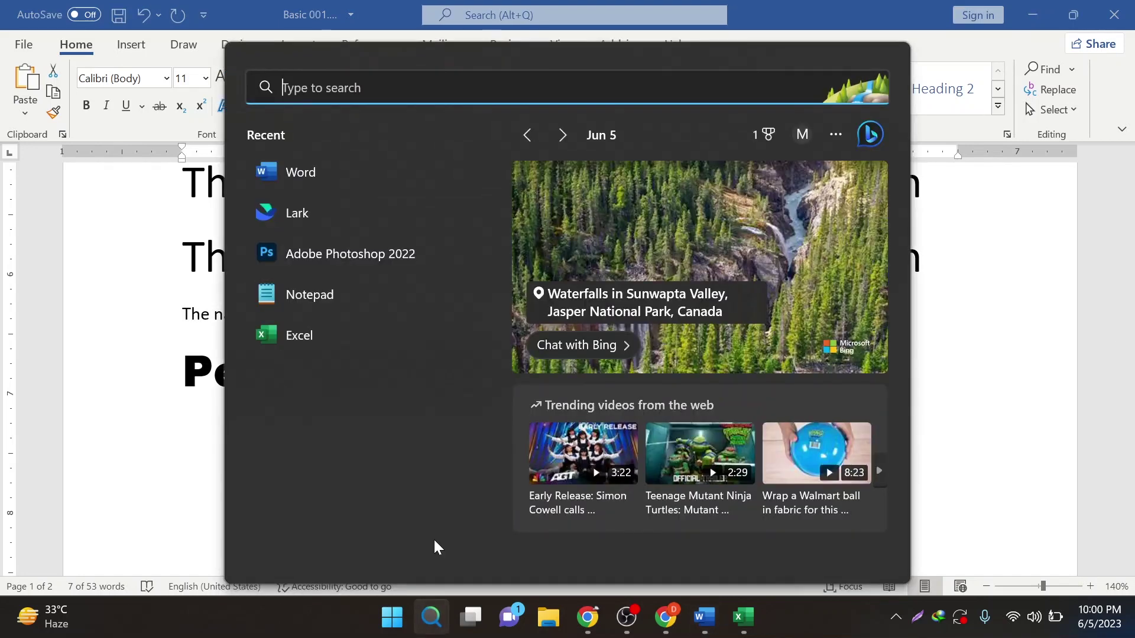
pyautogui.write('osk')
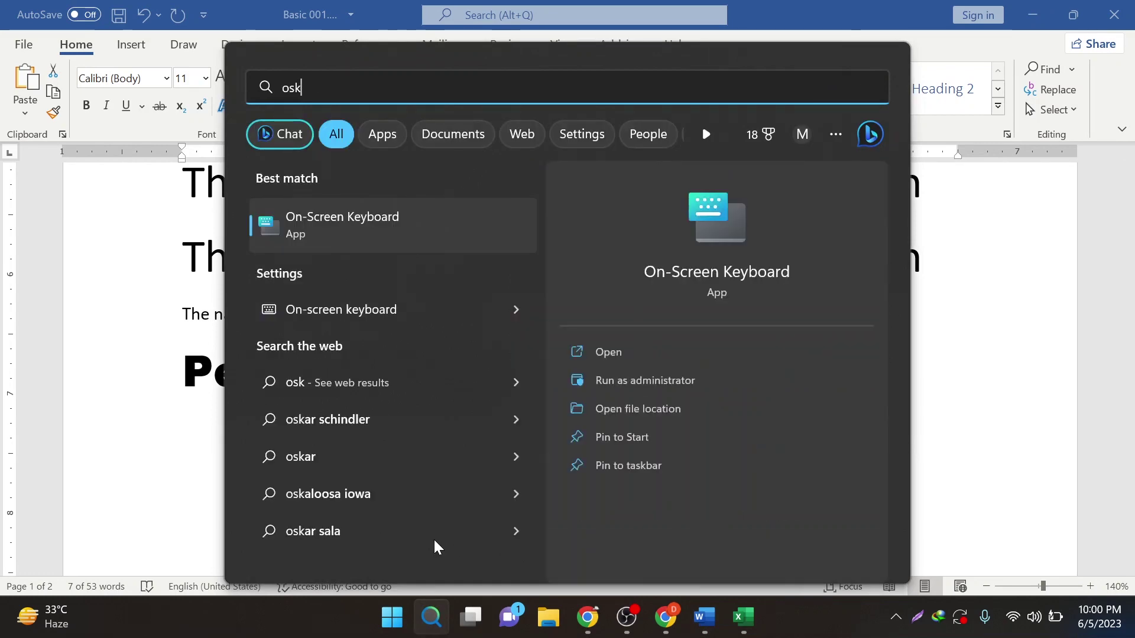
pyautogui.press('Return')
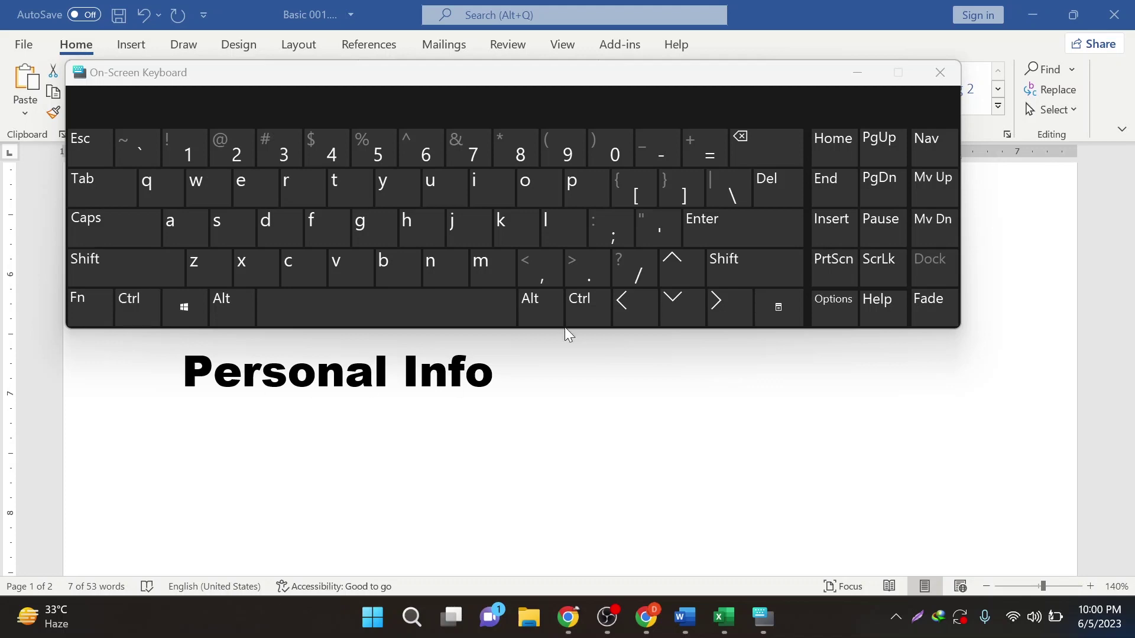
# - Move the On-Screen Keyboard aside, select 'The name of our', and close the keyboard
pyautogui.moveTo(550, 84); pyautogui.dragTo(586, 387)
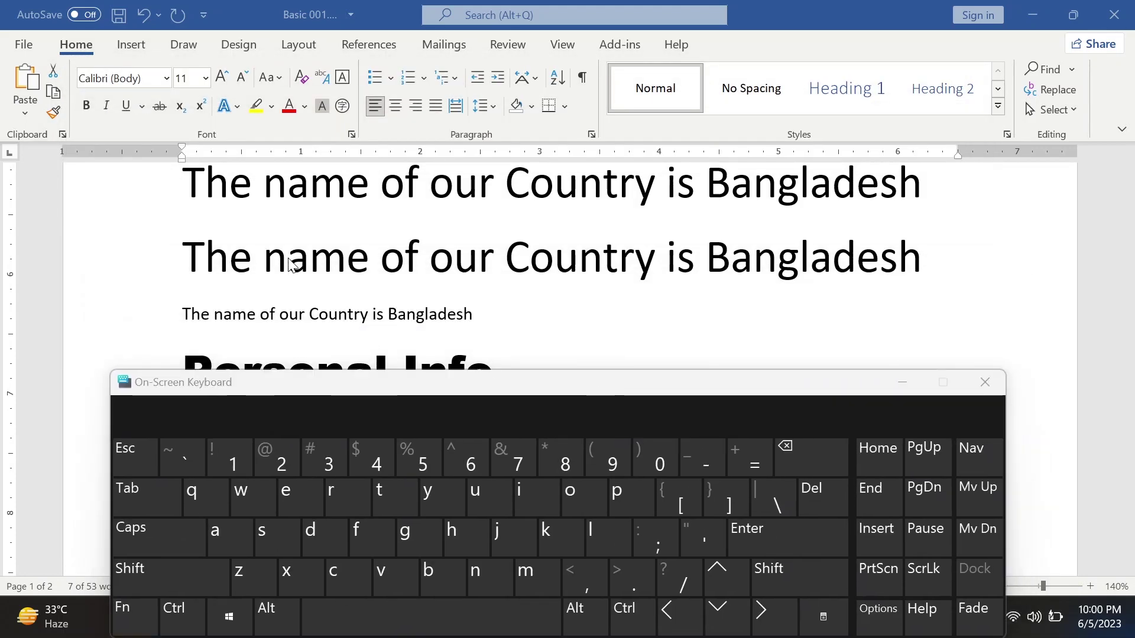
pyautogui.click(212, 271)
pyautogui.moveTo(182, 260); pyautogui.dragTo(504, 262)
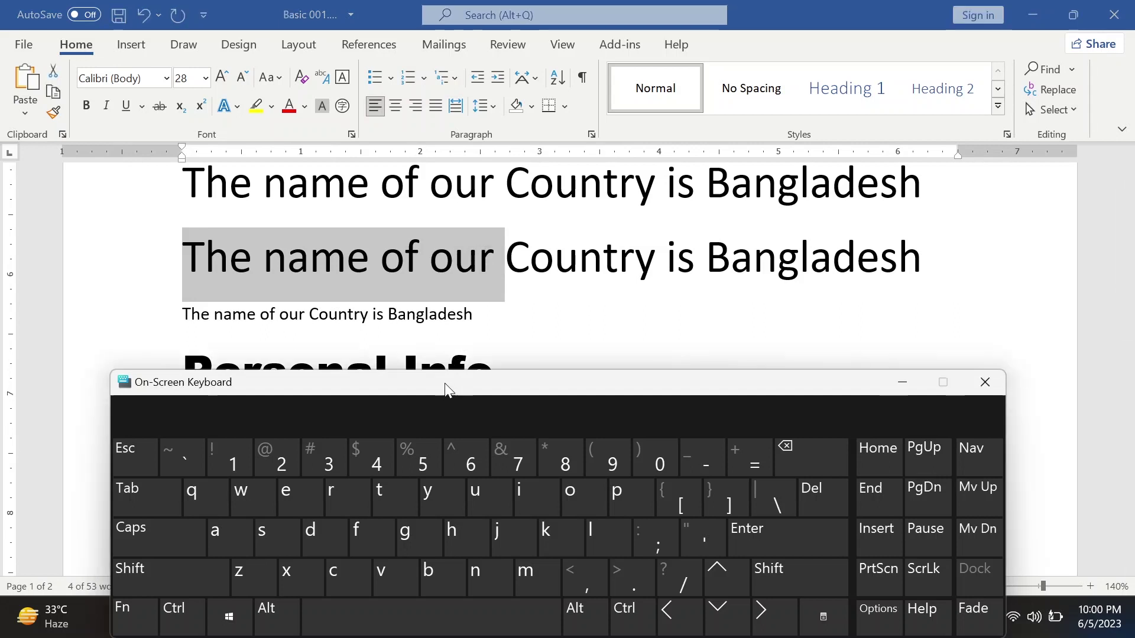
pyautogui.moveTo(444, 382); pyautogui.dragTo(451, 363)
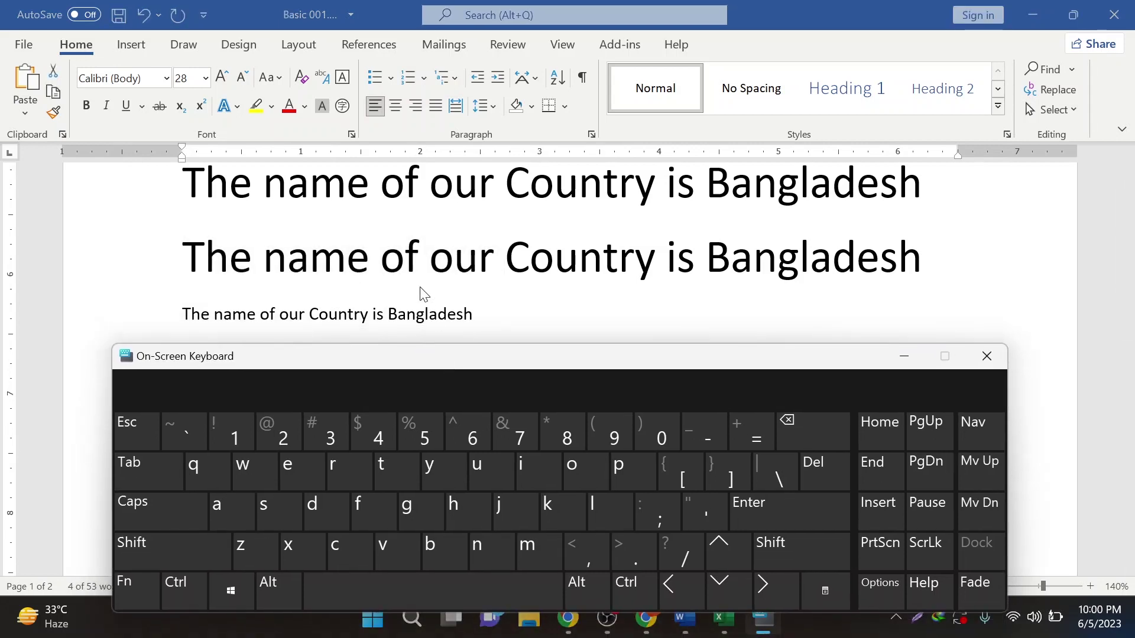
pyautogui.click(190, 588)
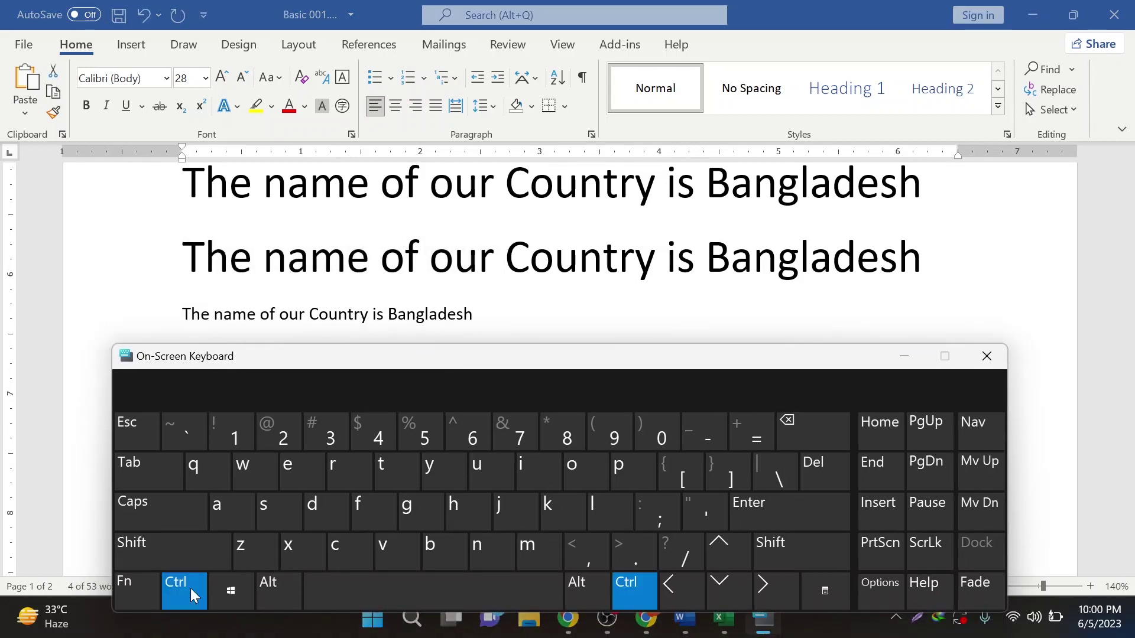
pyautogui.click(737, 477)
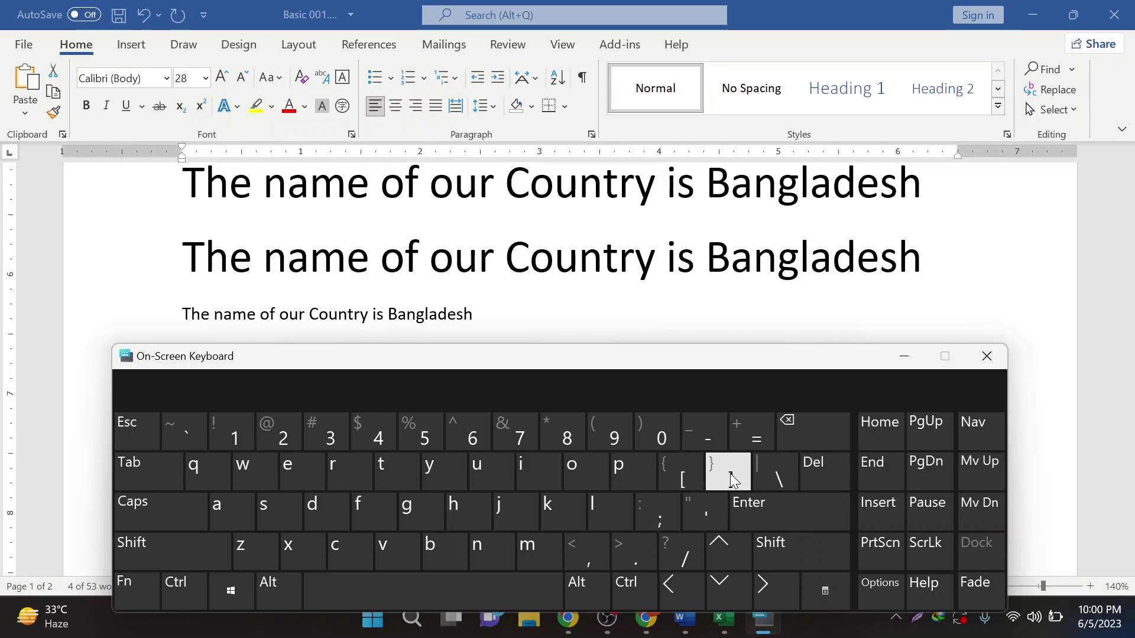
pyautogui.click(986, 356)
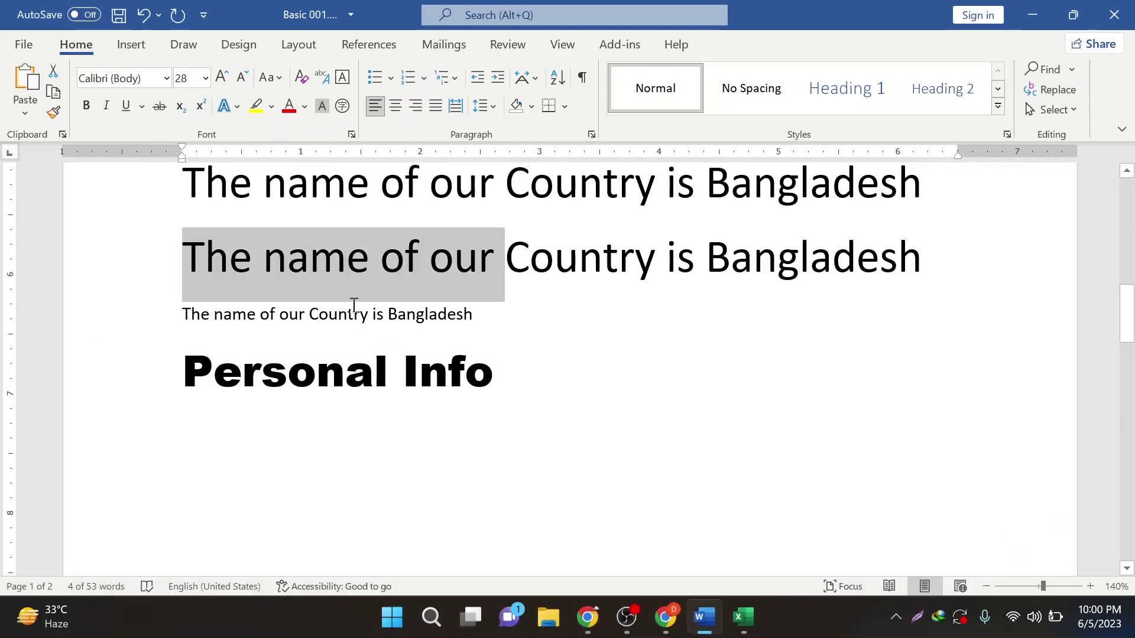
# - Resize 'The name of our' with Ctrl+] twice and Ctrl+[ twice, ending at 25 pt
pyautogui.hotkey('ctrl', ']')
pyautogui.hotkey('ctrl', ']')
pyautogui.hotkey('ctrl', ']')
pyautogui.hotkey('ctrl', ']')
pyautogui.hotkey('ctrl', ']')
pyautogui.hotkey('ctrl', ']')
pyautogui.hotkey('ctrl', ']')
pyautogui.hotkey('ctrl', ']')
pyautogui.hotkey('ctrl', ']')
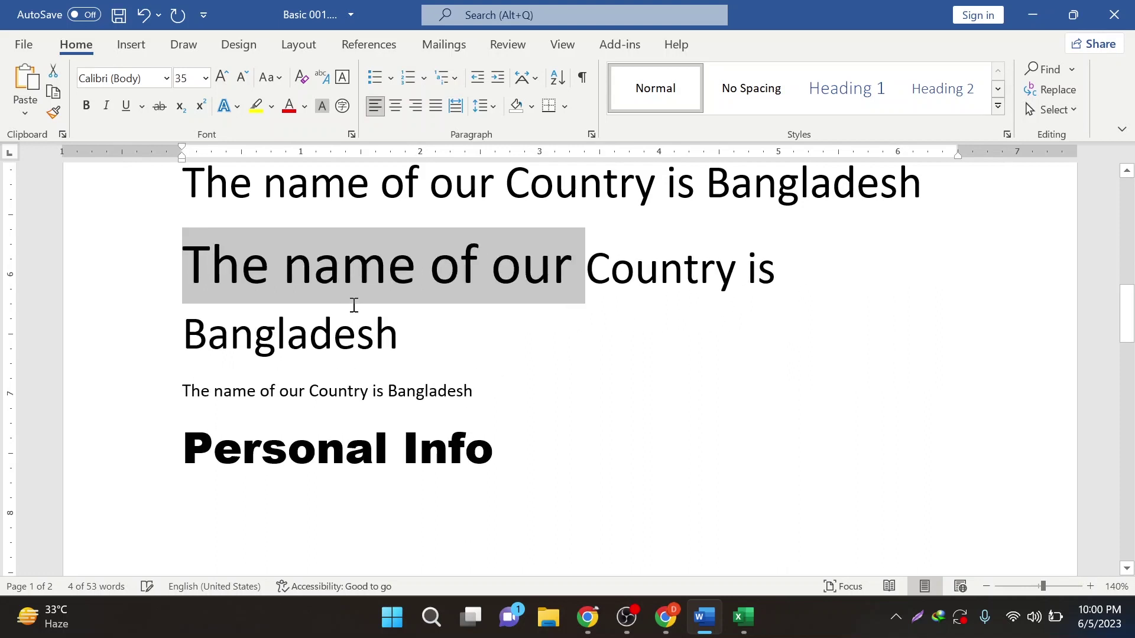
pyautogui.hotkey('ctrl', ']')
pyautogui.hotkey('ctrl', ']')
pyautogui.hotkey('ctrl', ']')
pyautogui.hotkey('ctrl', ']')
pyautogui.hotkey('ctrl', ']')
pyautogui.hotkey('ctrl', ']')
pyautogui.hotkey('ctrl', ']')
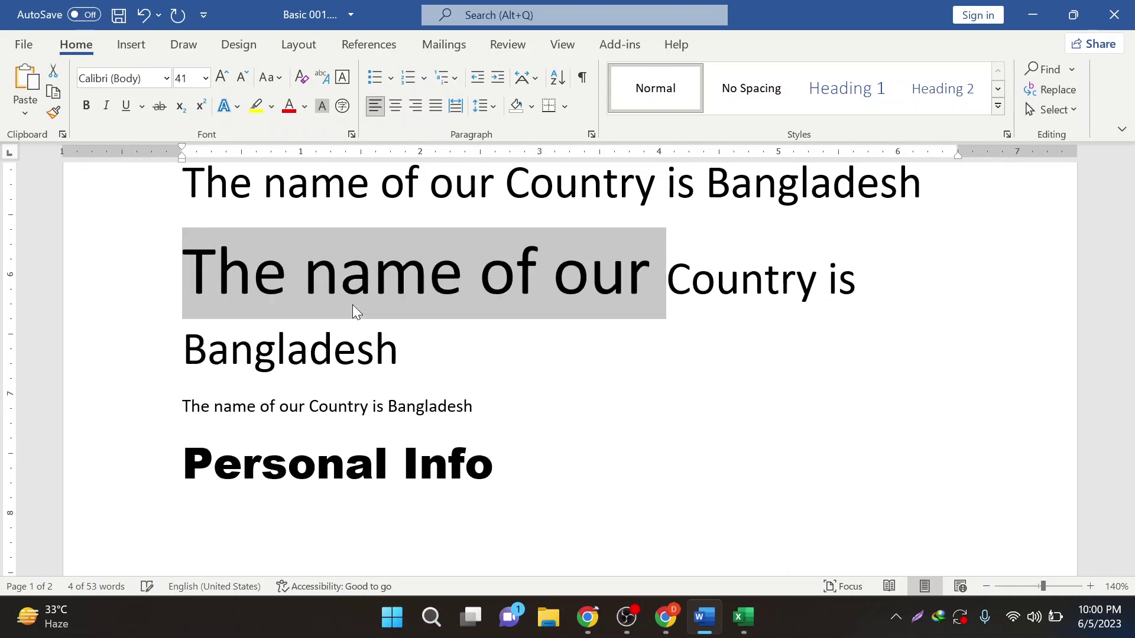
pyautogui.hotkey('ctrl', '[')
pyautogui.hotkey('ctrl', '[')
pyautogui.hotkey('ctrl', '[')
pyautogui.hotkey('ctrl', '[')
pyautogui.hotkey('ctrl', '[')
pyautogui.hotkey('ctrl', '[')
pyautogui.hotkey('ctrl', '[')
pyautogui.hotkey('ctrl', '[')
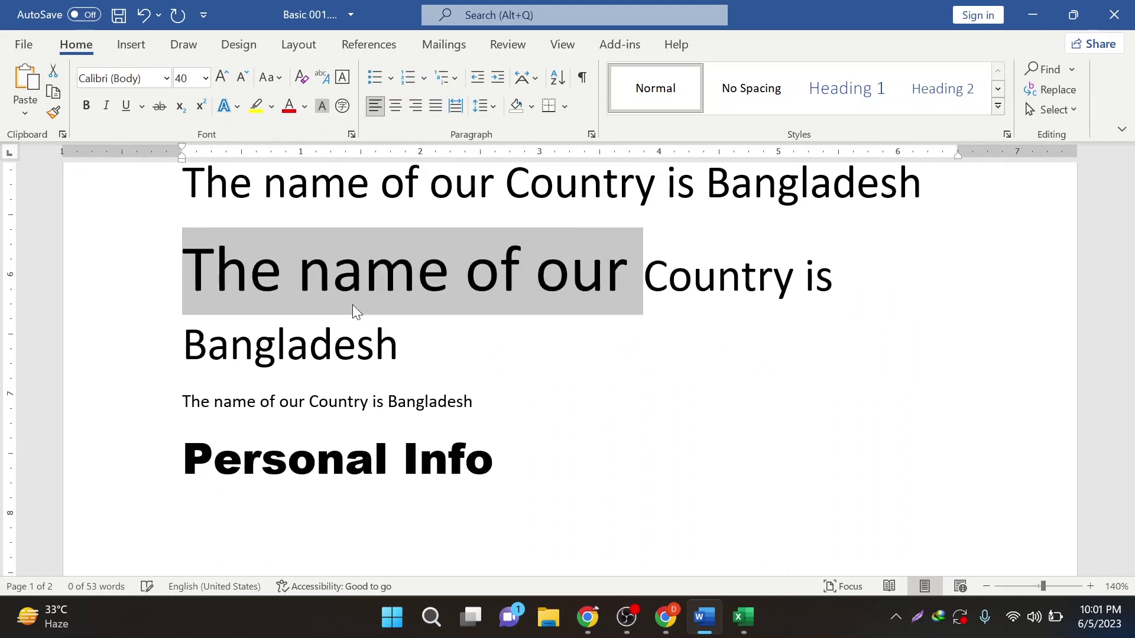
pyautogui.hotkey('ctrl', '[')
pyautogui.hotkey('ctrl', '[')
pyautogui.hotkey('ctrl', '[')
pyautogui.hotkey('ctrl', '[')
pyautogui.hotkey('ctrl', '[')
pyautogui.hotkey('ctrl', '[')
pyautogui.hotkey('ctrl', '[')
pyautogui.hotkey('ctrl', '[')
pyautogui.hotkey('ctrl', '[')
pyautogui.hotkey('ctrl', '[')
pyautogui.hotkey('ctrl', '[')
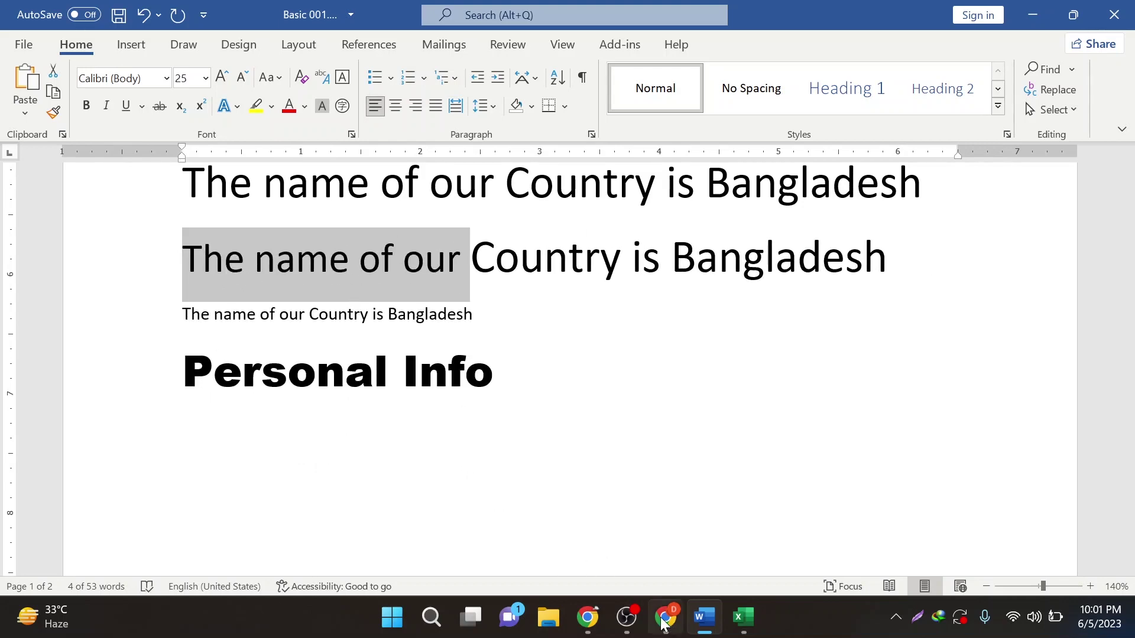
# - Reopen the On-Screen Keyboard via 'osk' taskbar search and move it over the document
pyautogui.click(431, 617)
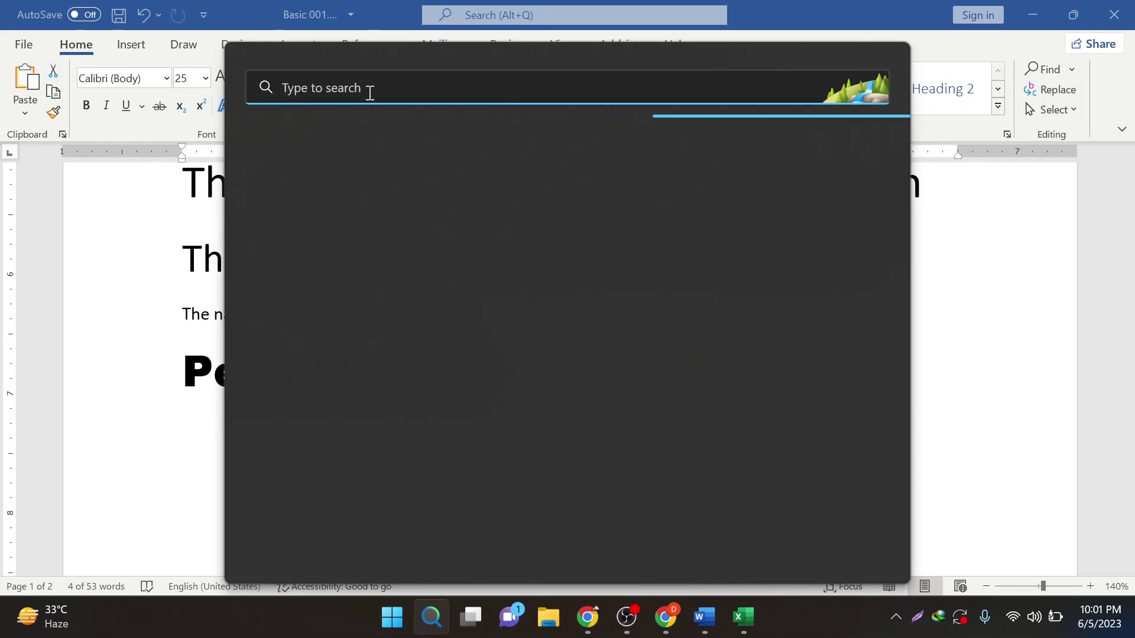
pyautogui.write('osk')
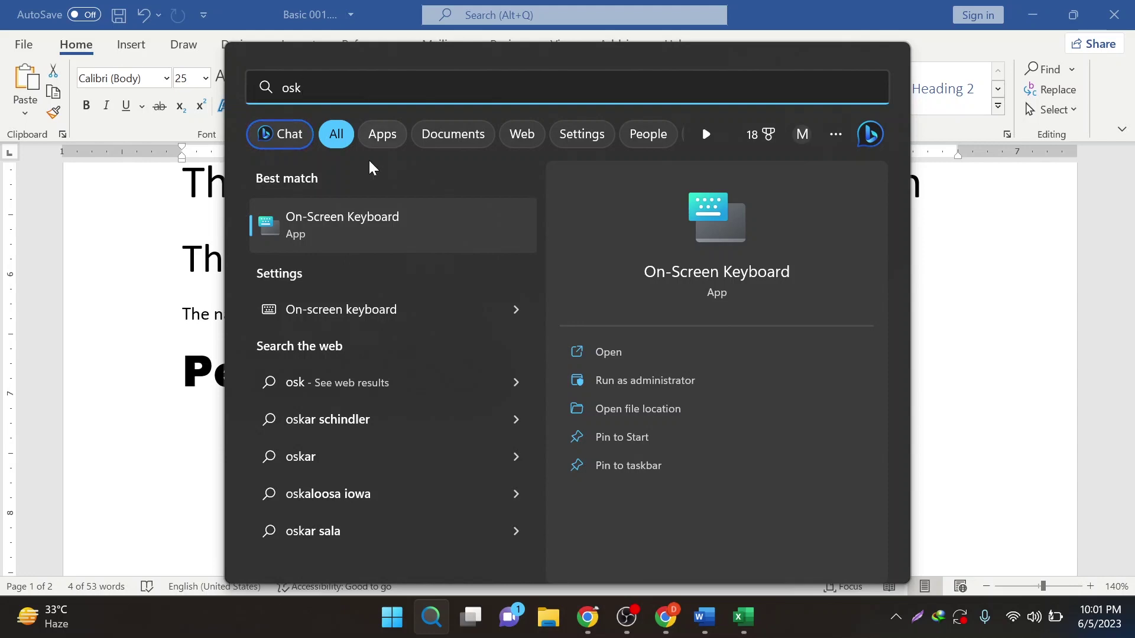
pyautogui.click(311, 236)
pyautogui.moveTo(389, 352); pyautogui.dragTo(430, 288)
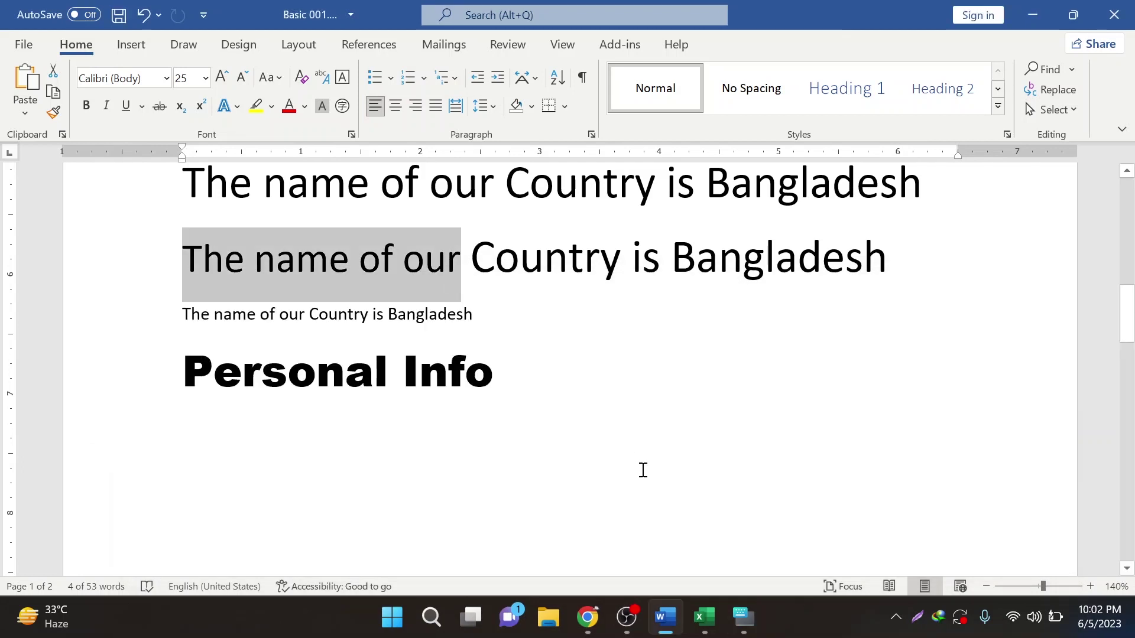
pyautogui.click(744, 616)
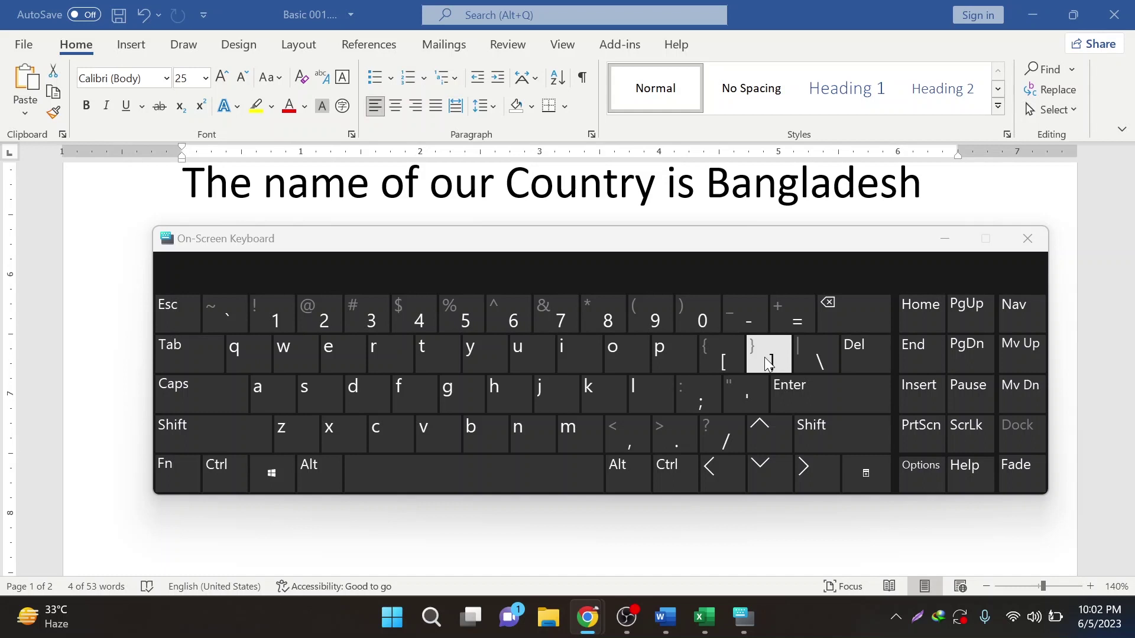
# - Try Ctrl+] and Ctrl+[ on the On-Screen Keyboard, sizes unchanged, then minimize it
pyautogui.press('ctrl')
pyautogui.click(768, 362)
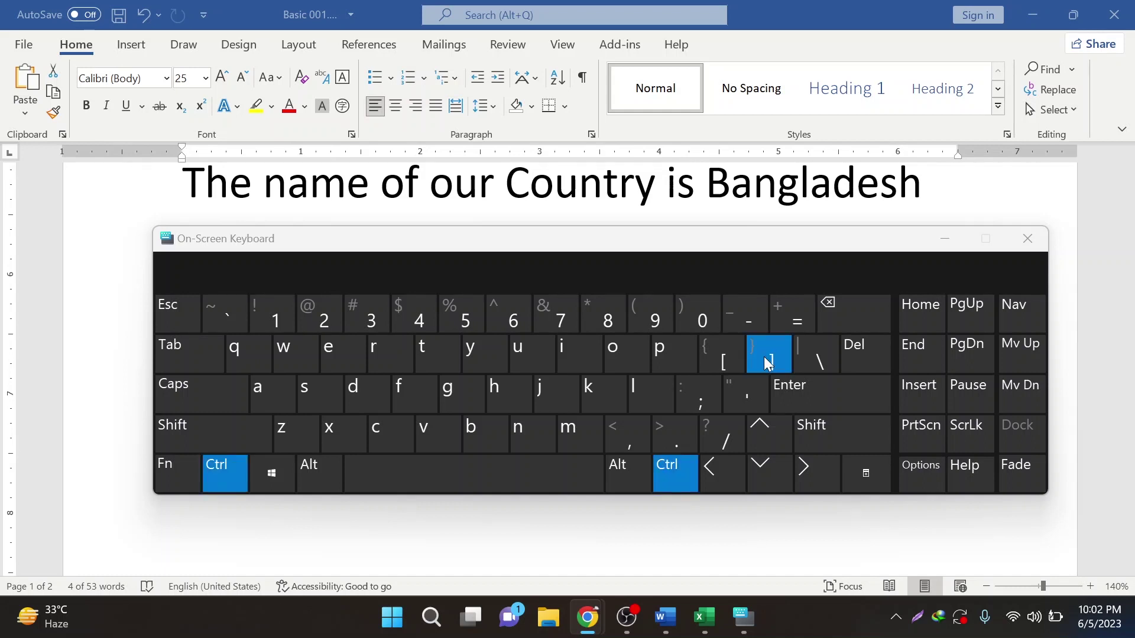
pyautogui.click(767, 361)
pyautogui.press('ctrl')
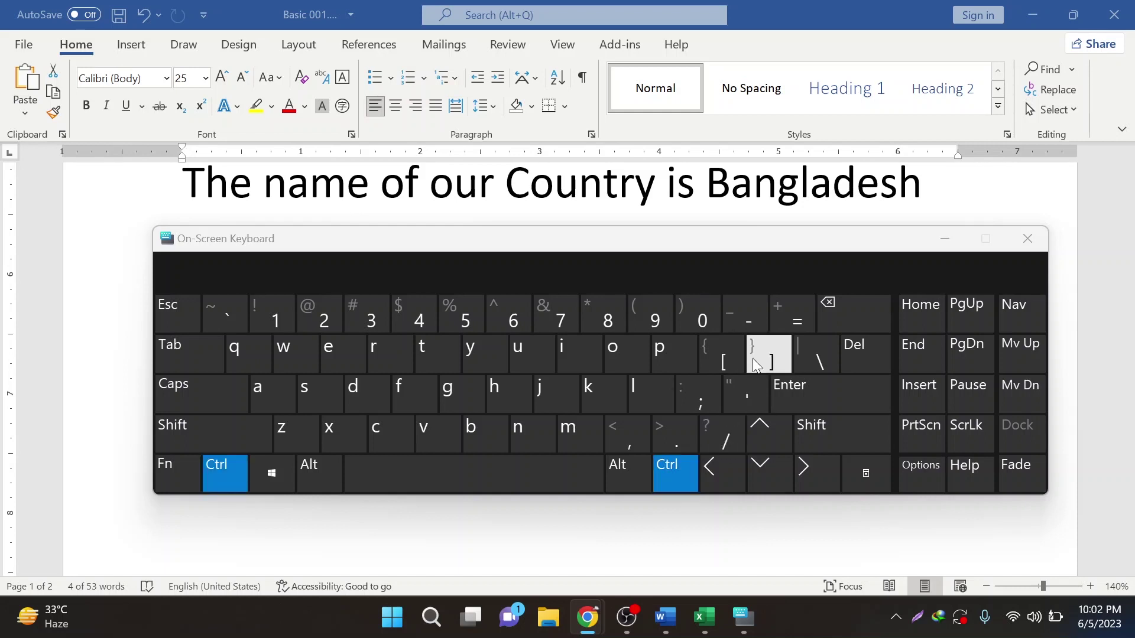
pyautogui.click(753, 358)
pyautogui.click(754, 358)
pyautogui.click(724, 359)
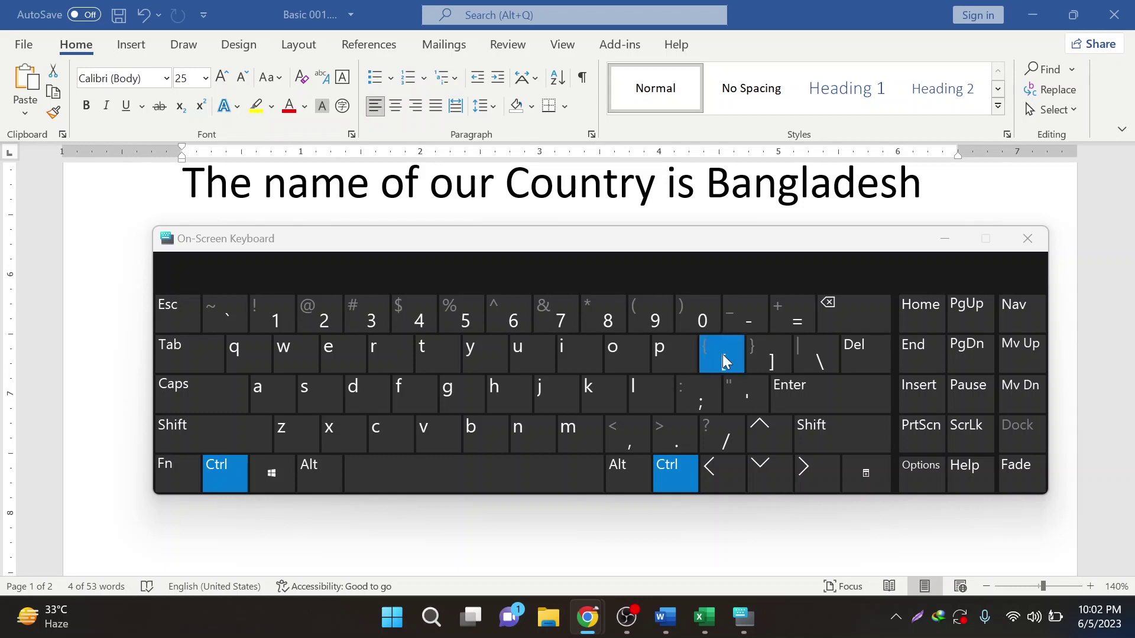
pyautogui.click(722, 353)
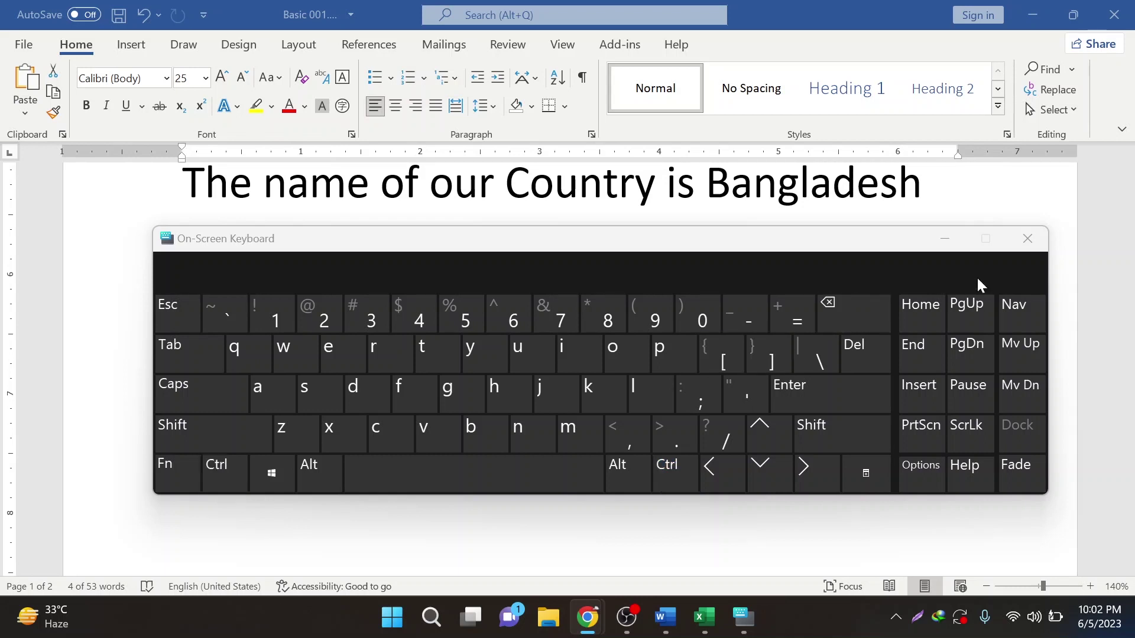
pyautogui.click(946, 239)
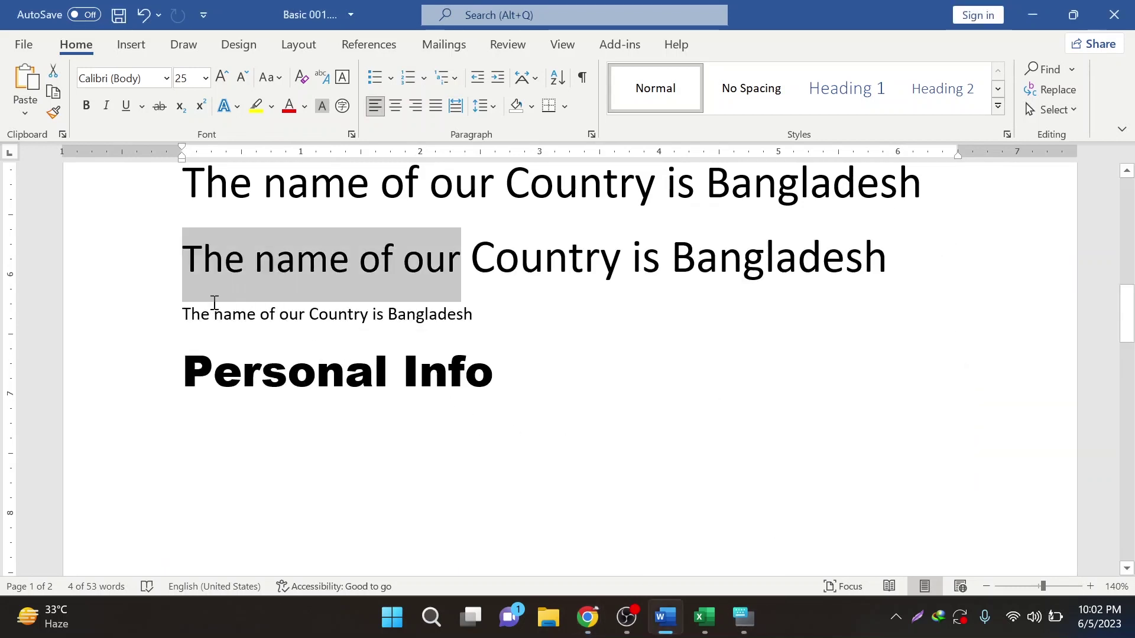
# - Enlarge the selection one size step, then view the print preview and return to the document
pyautogui.hotkey('ctrl', ']')
pyautogui.hotkey('ctrl', ']')
pyautogui.hotkey('ctrl', ']')
pyautogui.hotkey('ctrl', ']')
pyautogui.hotkey('ctrl', ']')
pyautogui.hotkey('ctrl', ']')
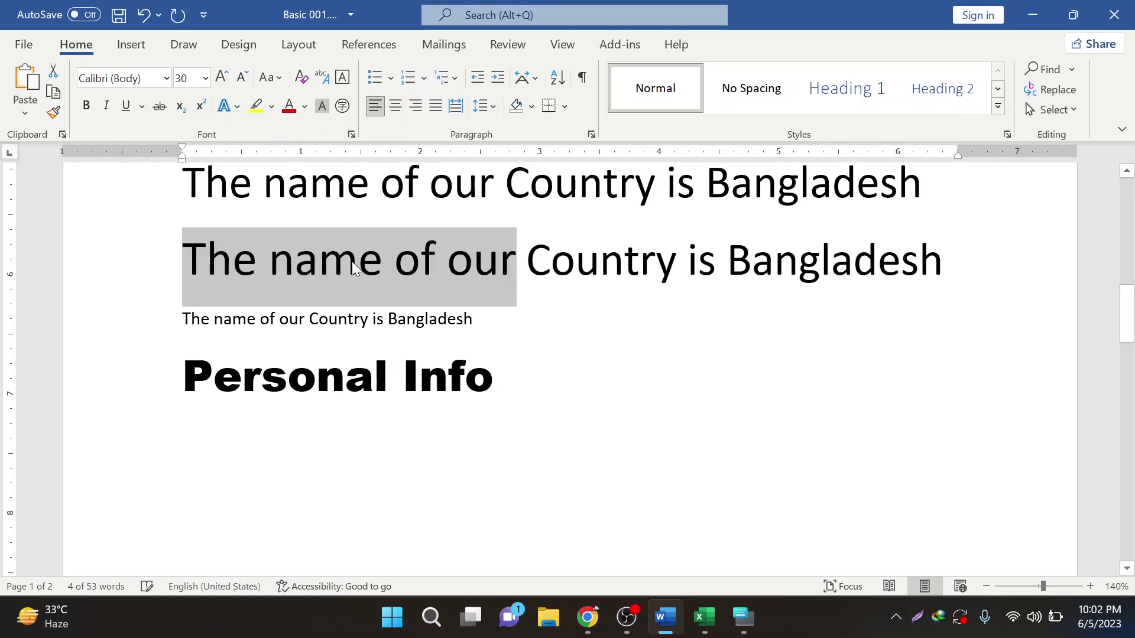
pyautogui.hotkey('ctrl', 'p')
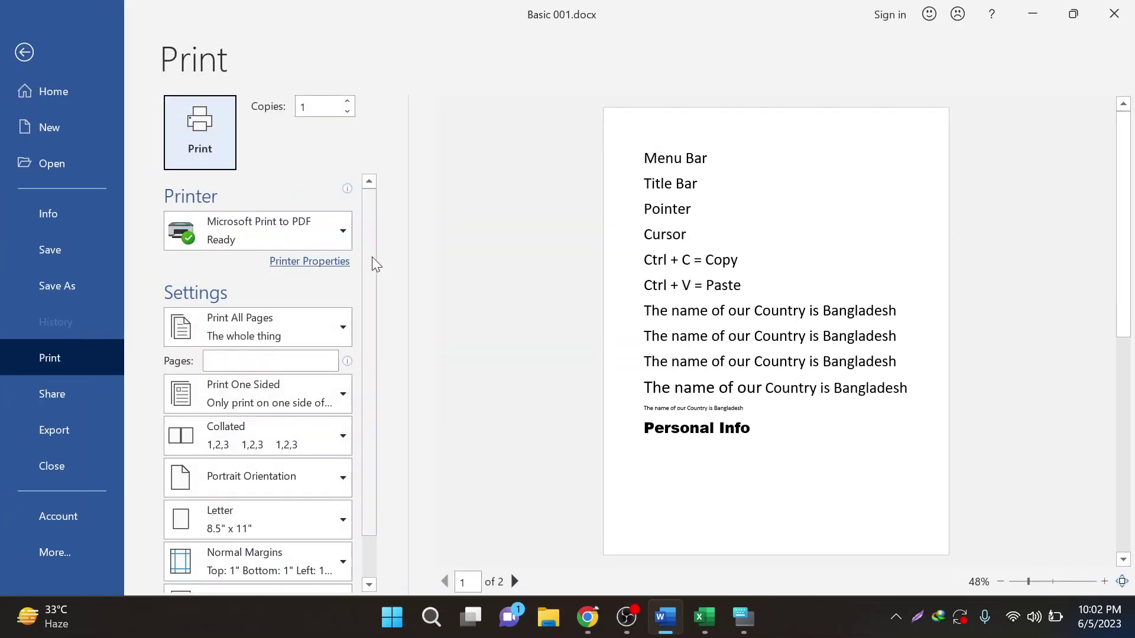
pyautogui.click(21, 56)
# - Shrink 'name of our Country' in the large sentence to about 17 pt
pyautogui.click(388, 261)
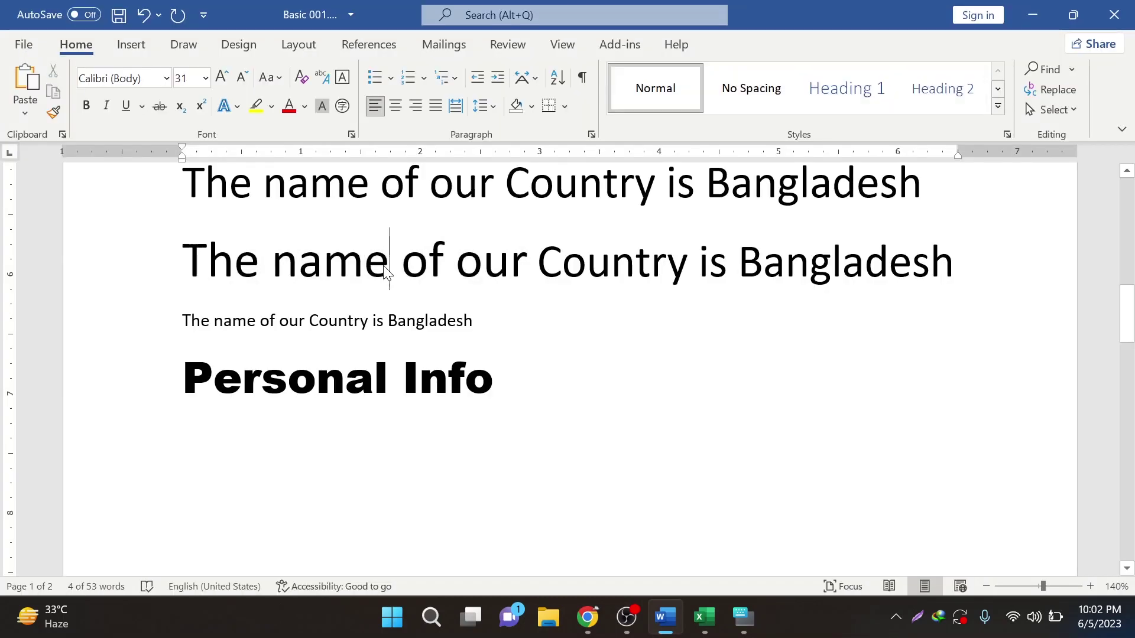
pyautogui.click(293, 261)
pyautogui.moveTo(293, 261); pyautogui.dragTo(591, 260)
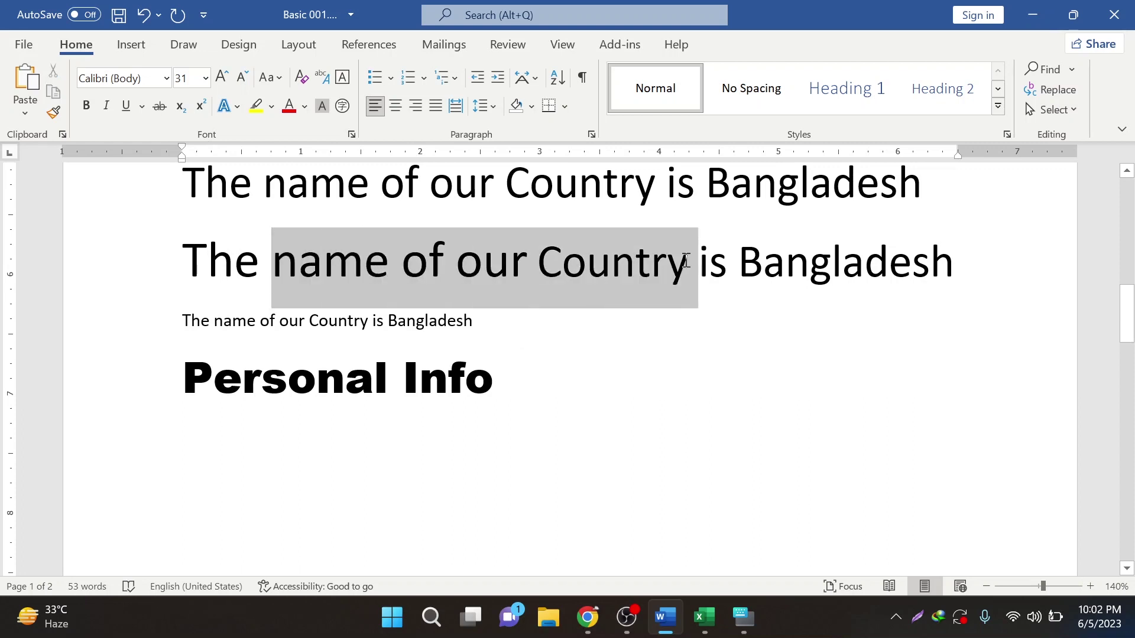
pyautogui.moveTo(685, 260); pyautogui.dragTo(687, 261)
pyautogui.hotkey('ctrl', 'shift', ',')
pyautogui.hotkey('ctrl', 'shift', ',')
pyautogui.hotkey('ctrl', 'shift', ',')
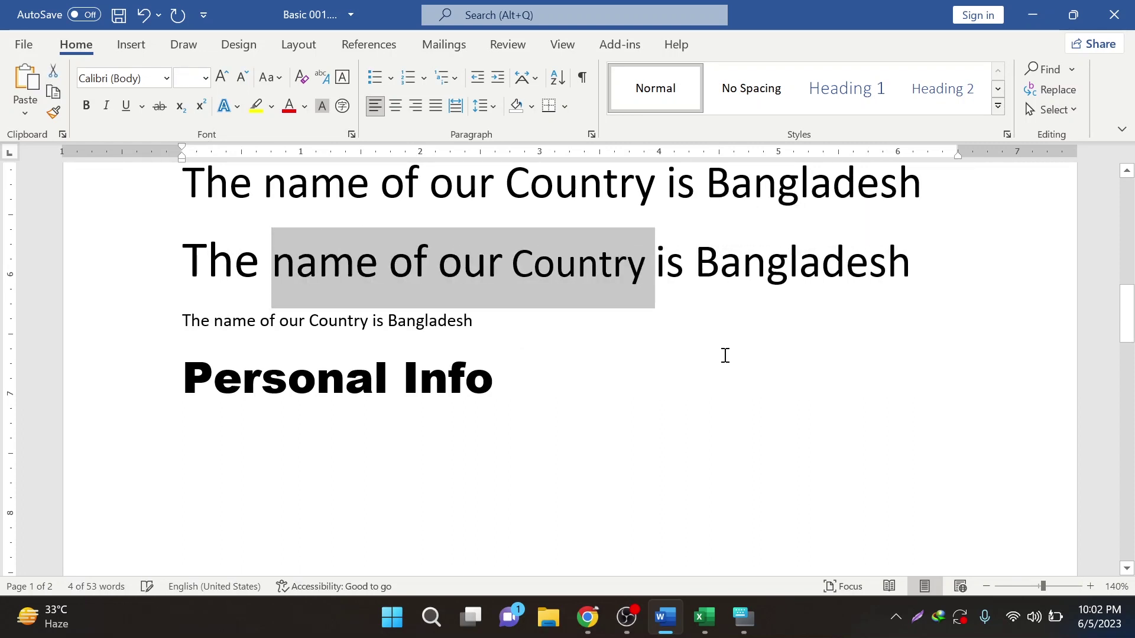
pyautogui.hotkey('ctrl', '[')
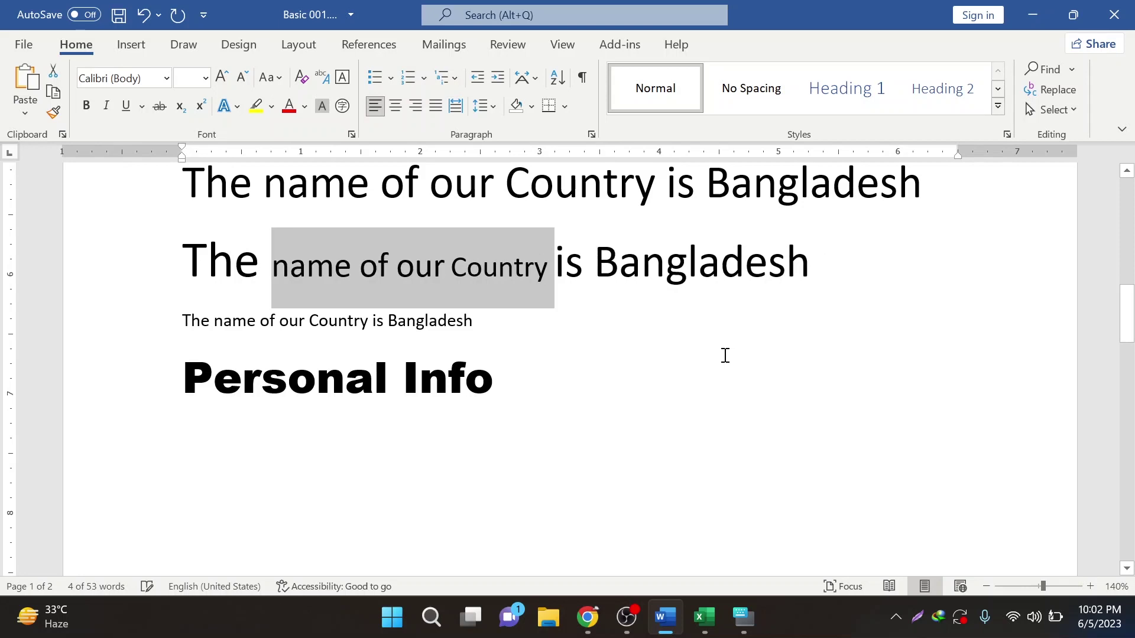
pyautogui.hotkey('ctrl', '[')
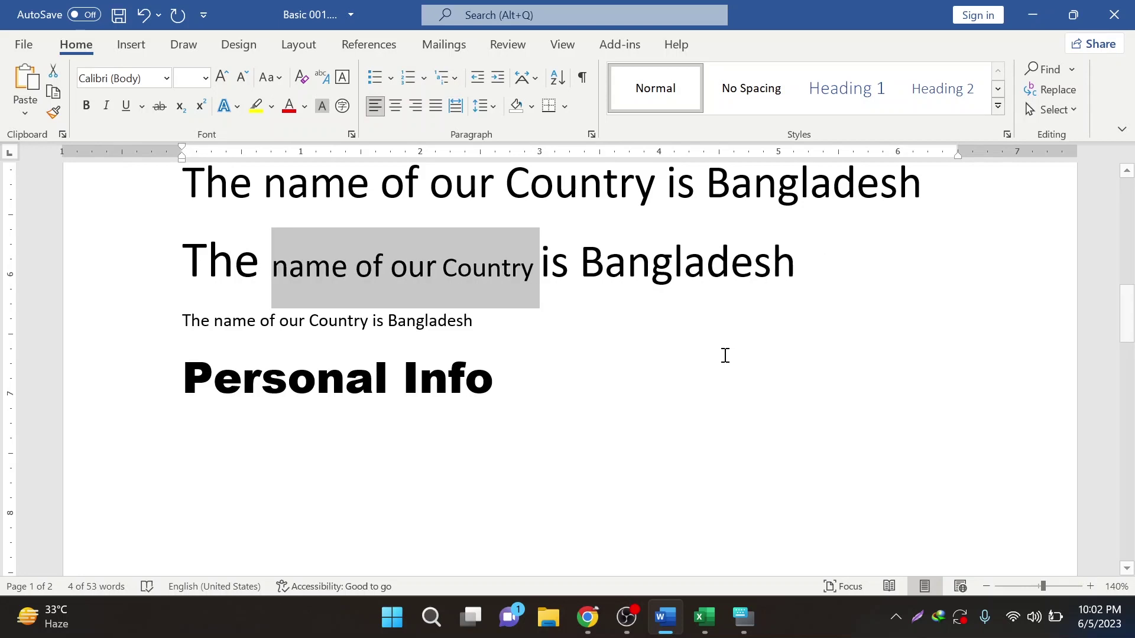
pyautogui.moveTo(443, 269); pyautogui.dragTo(635, 275)
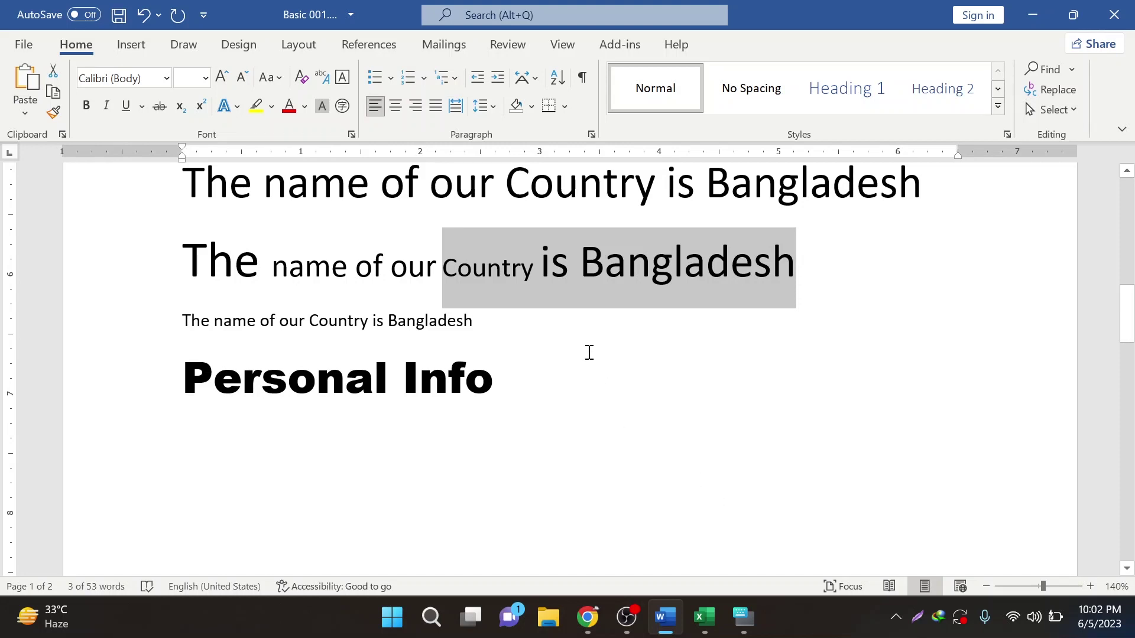
# - Back in Word, select the Personal Info heading and toggle bold on 'our Country is'
pyautogui.click(591, 618)
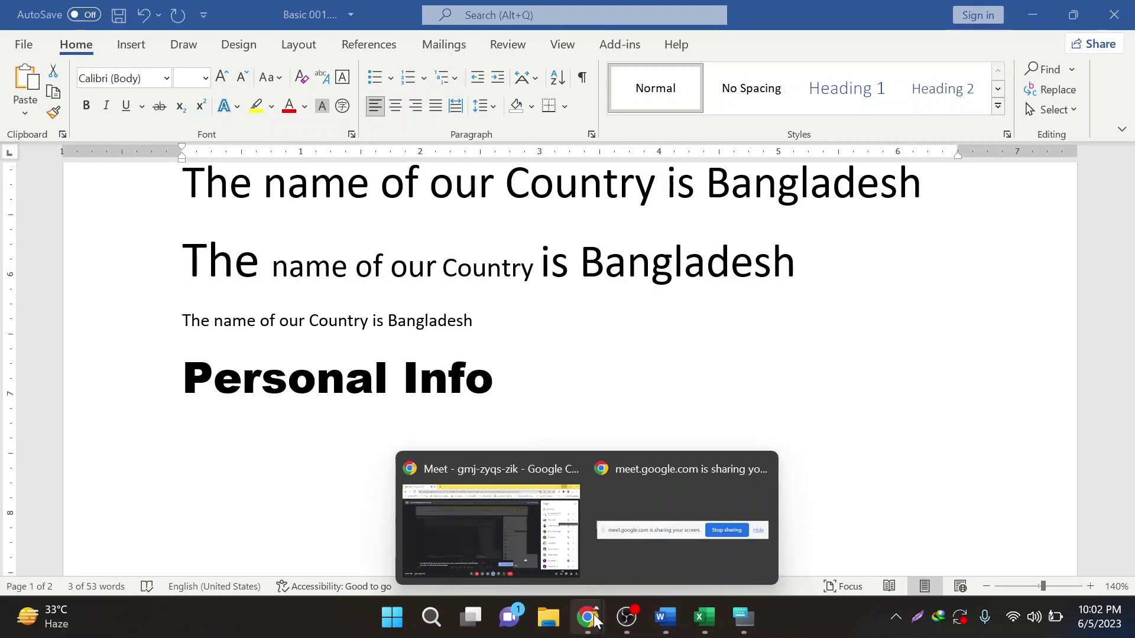
pyautogui.click(665, 617)
pyautogui.moveTo(184, 408); pyautogui.dragTo(377, 413)
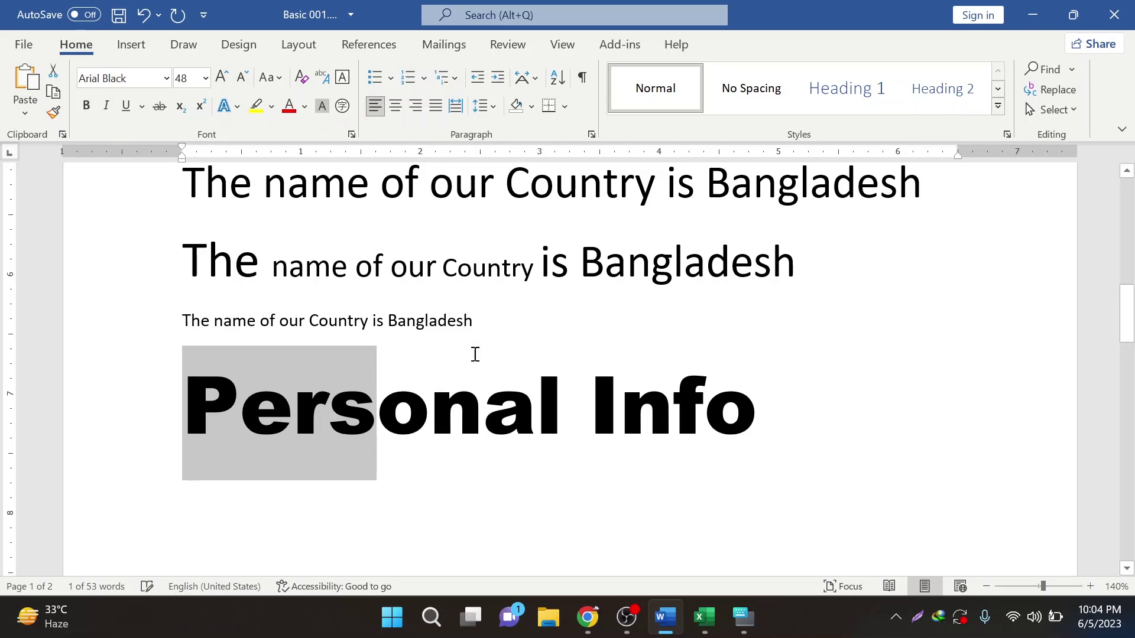
pyautogui.moveTo(297, 327); pyautogui.dragTo(383, 323)
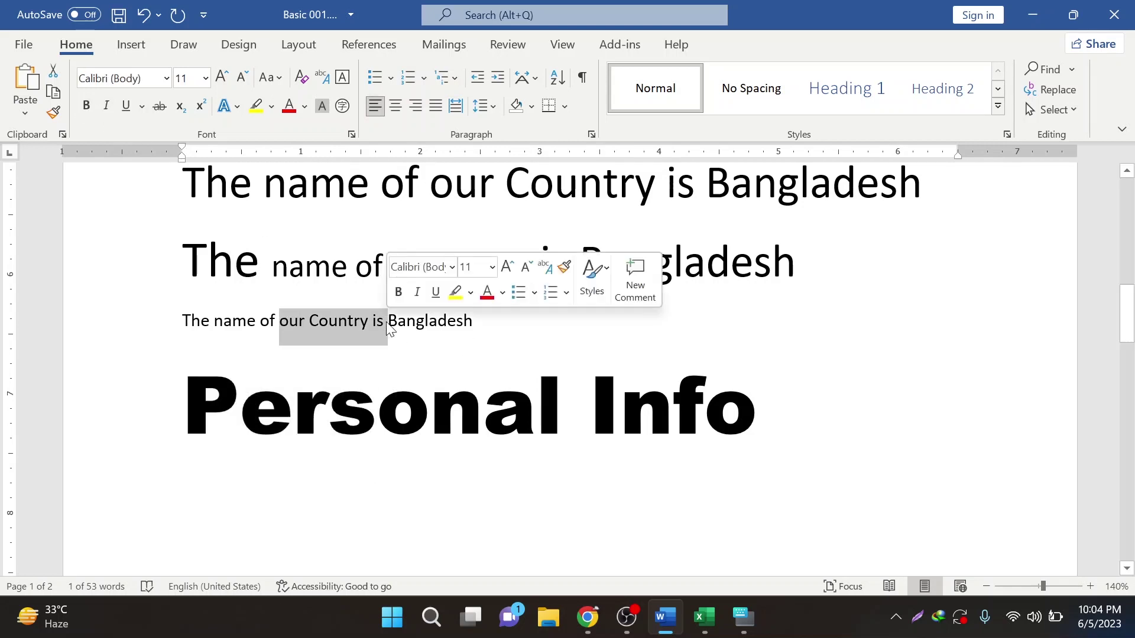
pyautogui.click(87, 106)
pyautogui.click(87, 108)
pyautogui.click(244, 322)
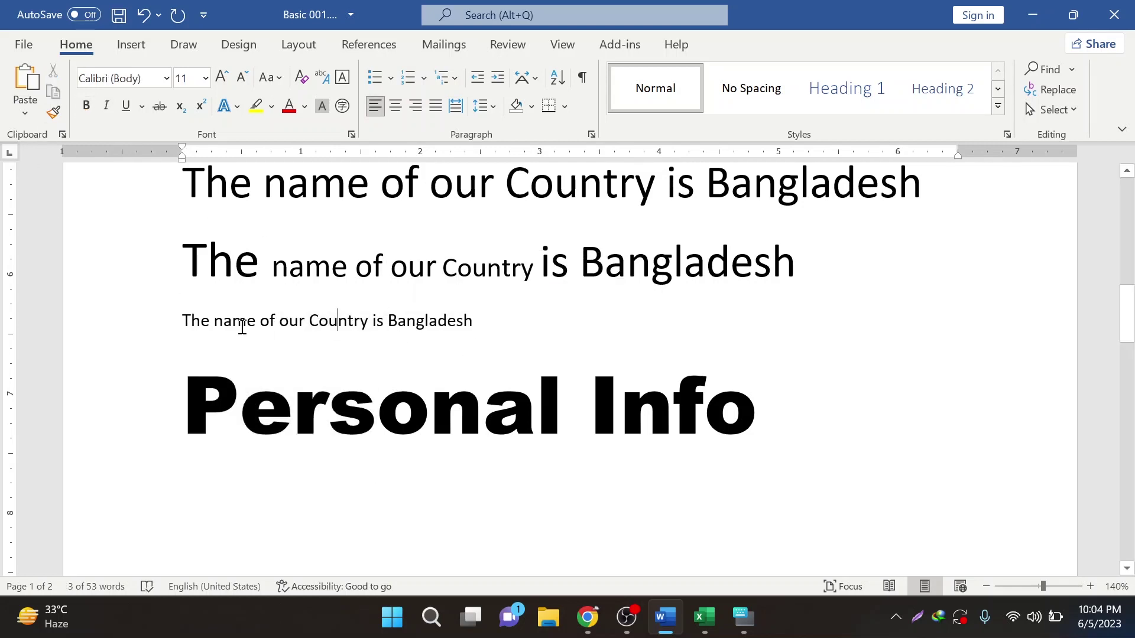
# - Apply bold, italic and underline to the small sentence, then remove all three
pyautogui.moveTo(193, 312); pyautogui.dragTo(481, 335)
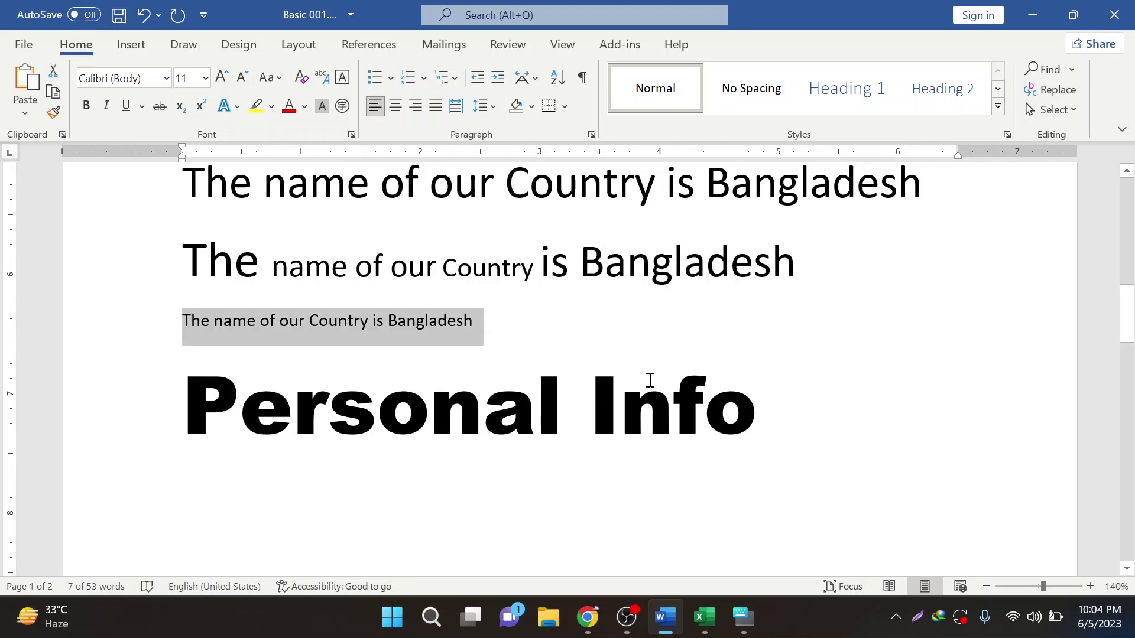
pyautogui.hotkey('ctrl', 'b')
pyautogui.hotkey('ctrl', 'i')
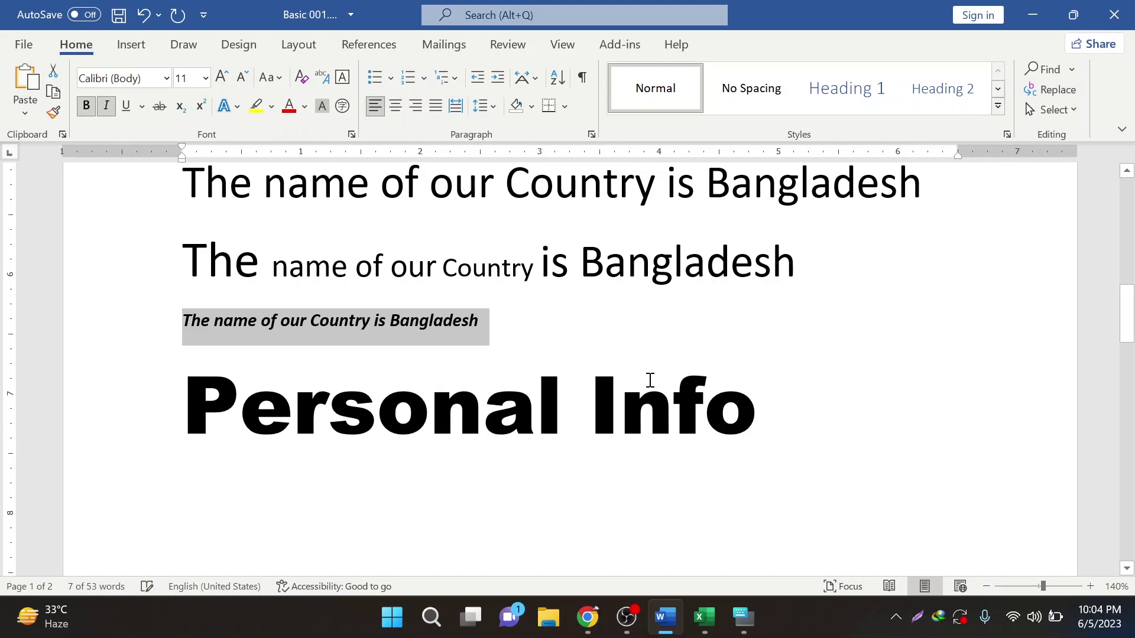
pyautogui.hotkey('ctrl', 'u')
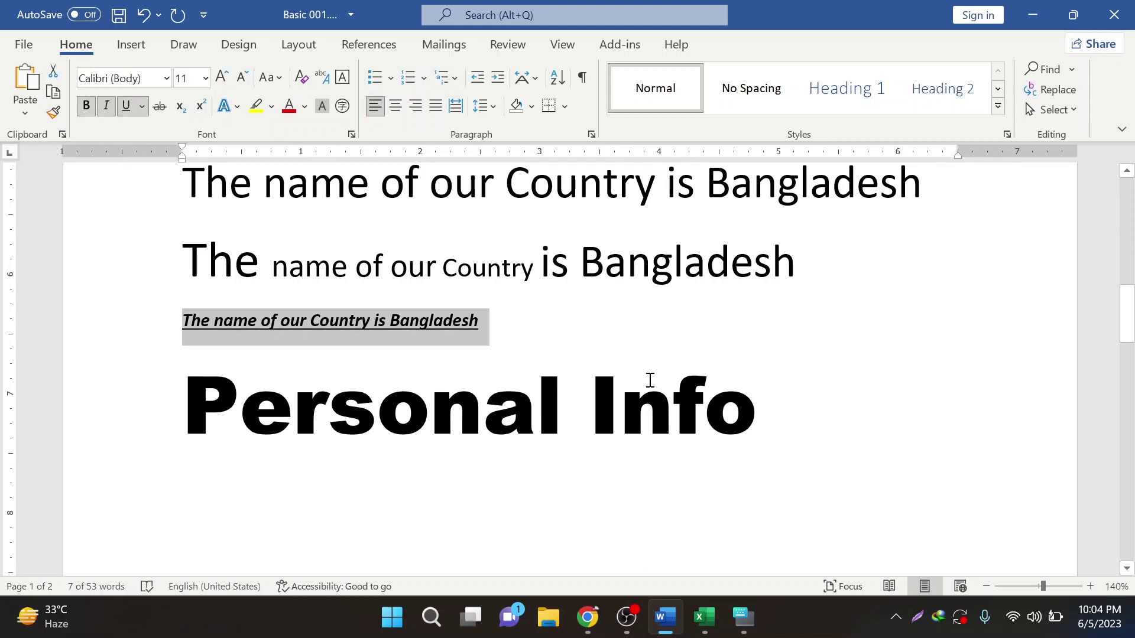
pyautogui.hotkey('ctrl', 'b')
pyautogui.hotkey('ctrl', 'i')
pyautogui.hotkey('ctrl', 'u')
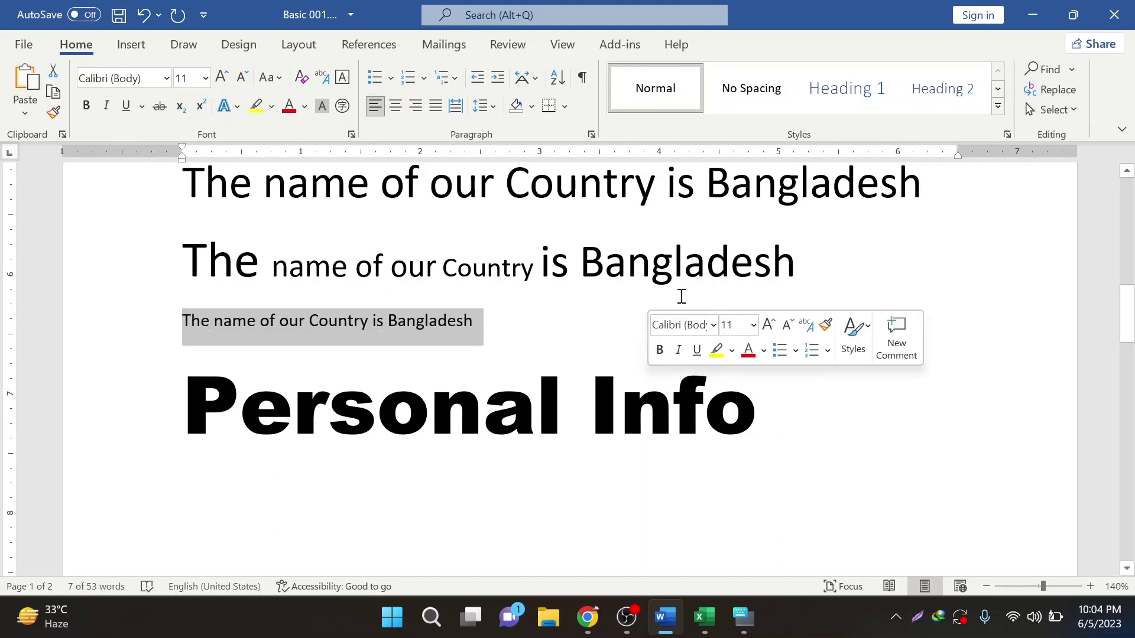
# - Set the small sentence to 11 pt and give it a wavy underline through More Underlines
pyautogui.click(205, 79)
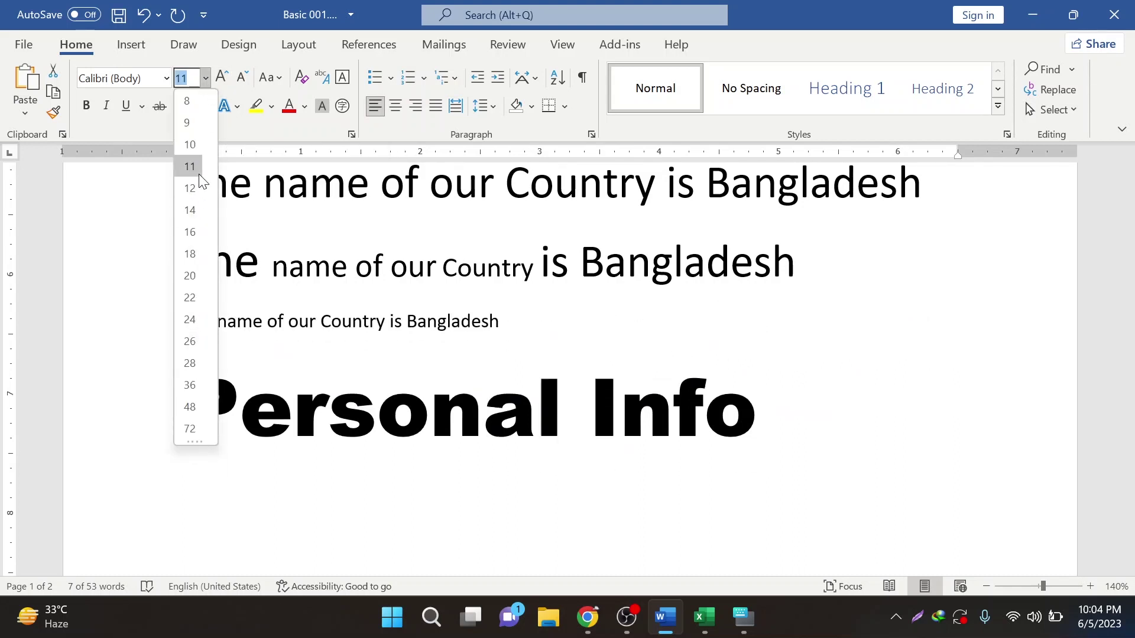
pyautogui.click(198, 174)
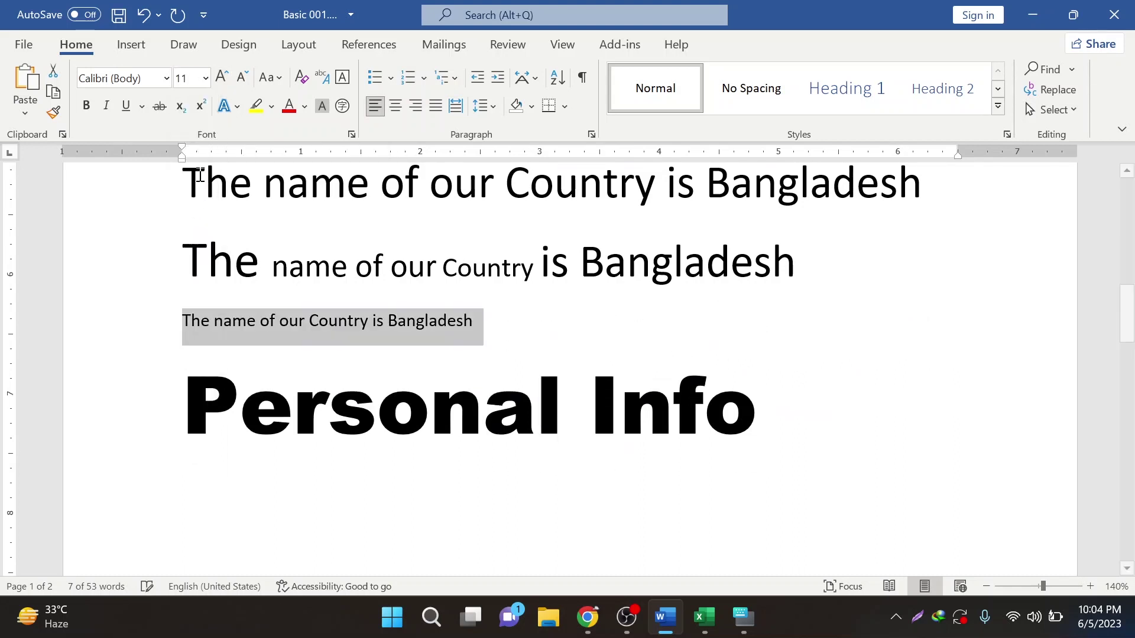
pyautogui.click(140, 107)
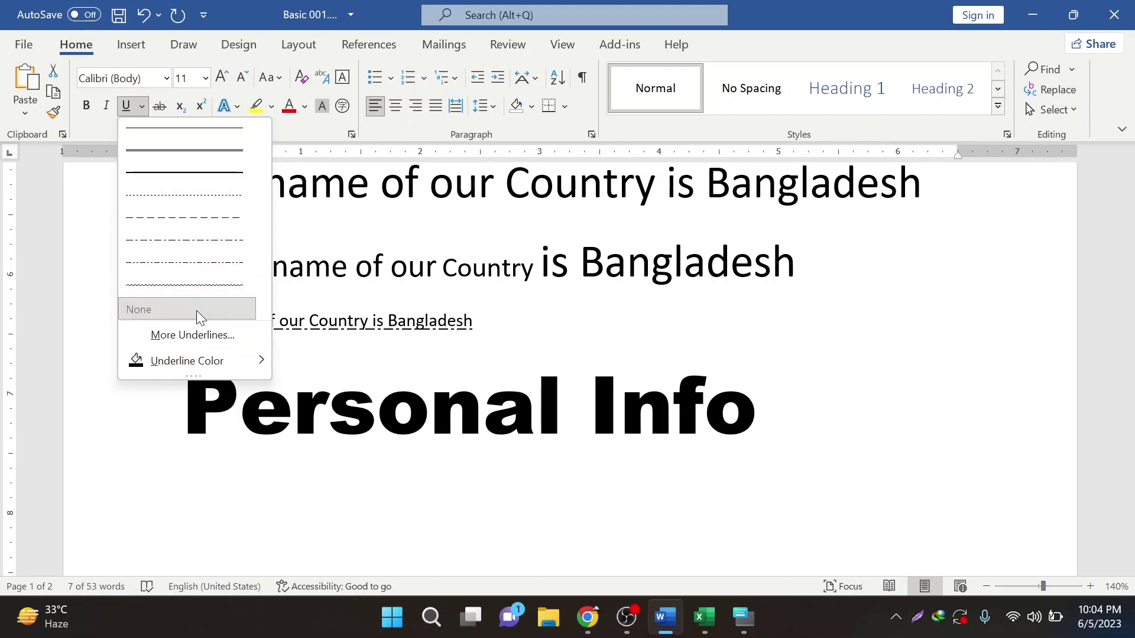
pyautogui.click(196, 337)
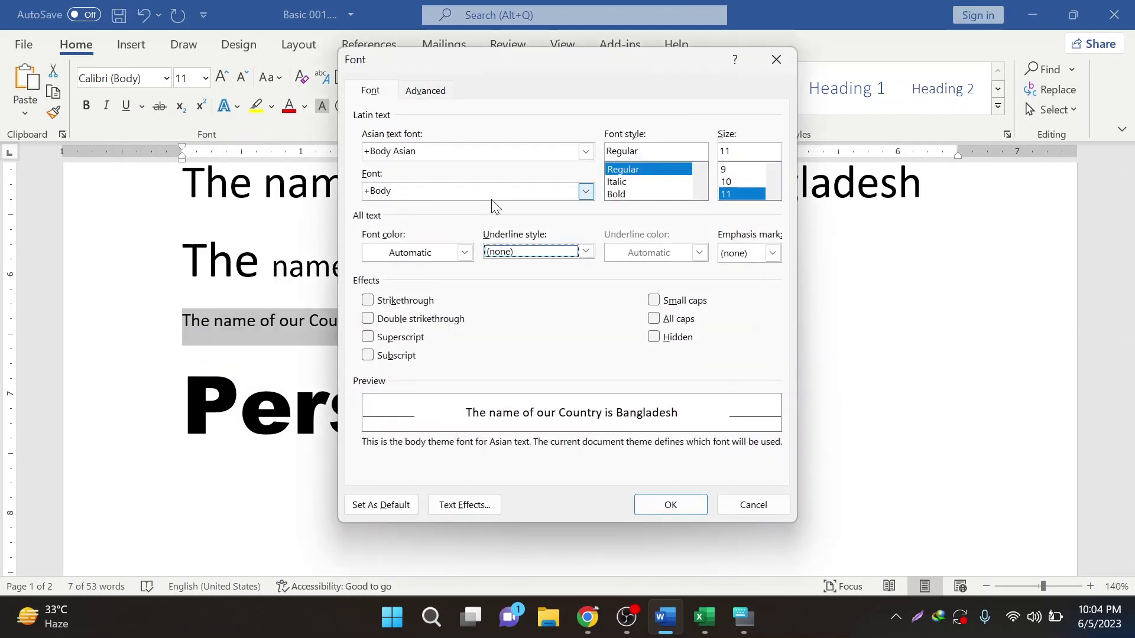
pyautogui.click(586, 251)
pyautogui.scroll(-1, 544, 316)
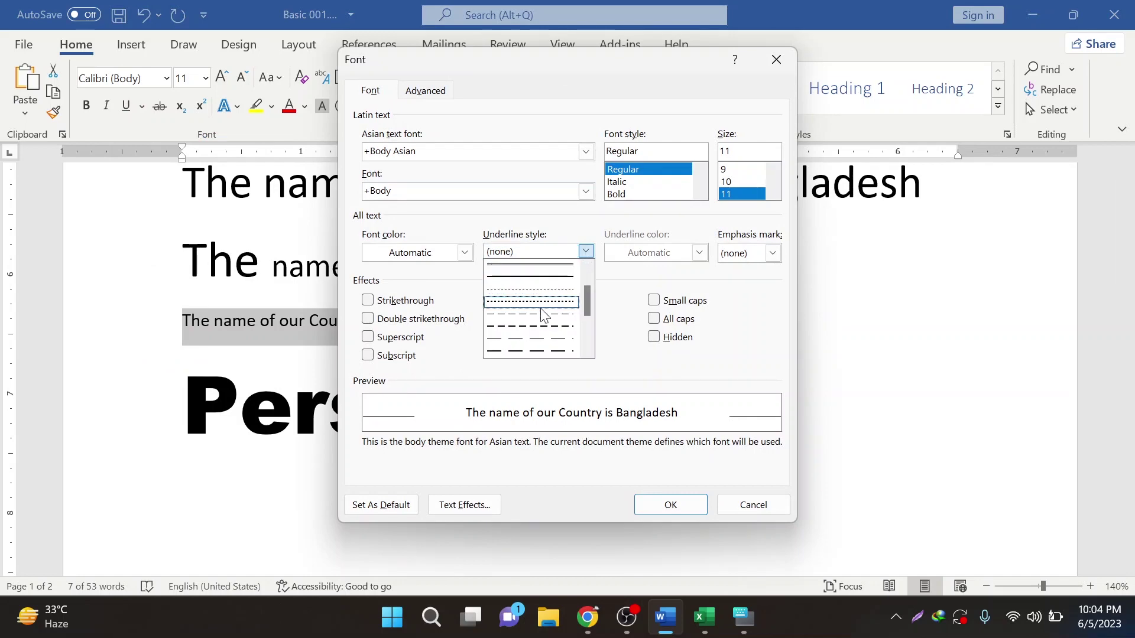
pyautogui.scroll(-3, 535, 324)
pyautogui.click(526, 351)
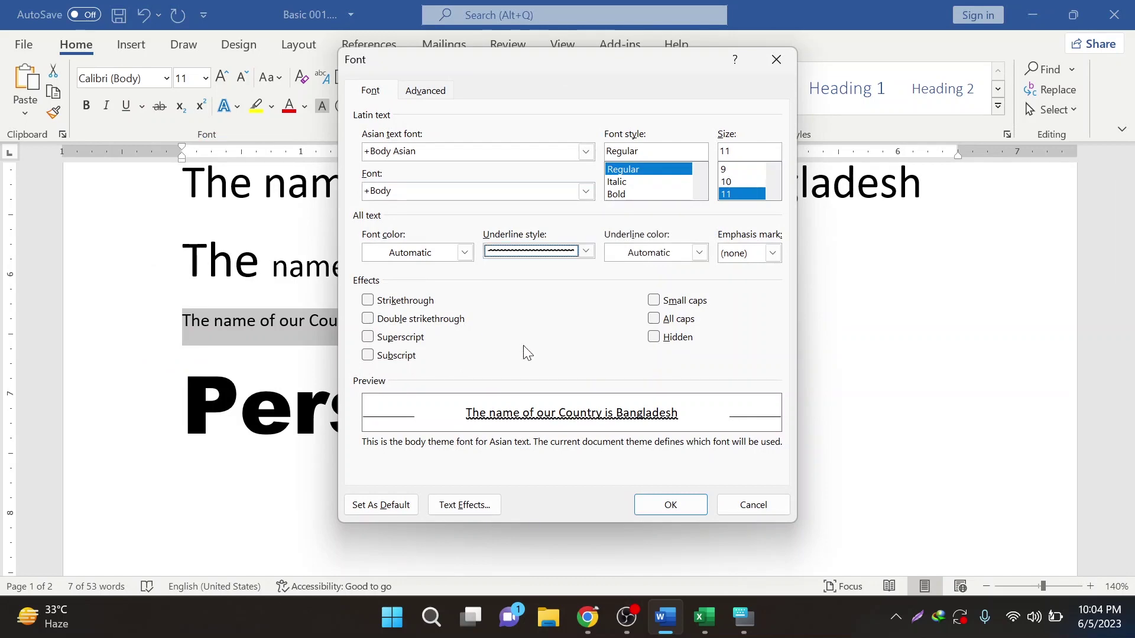
pyautogui.click(688, 506)
pyautogui.click(428, 331)
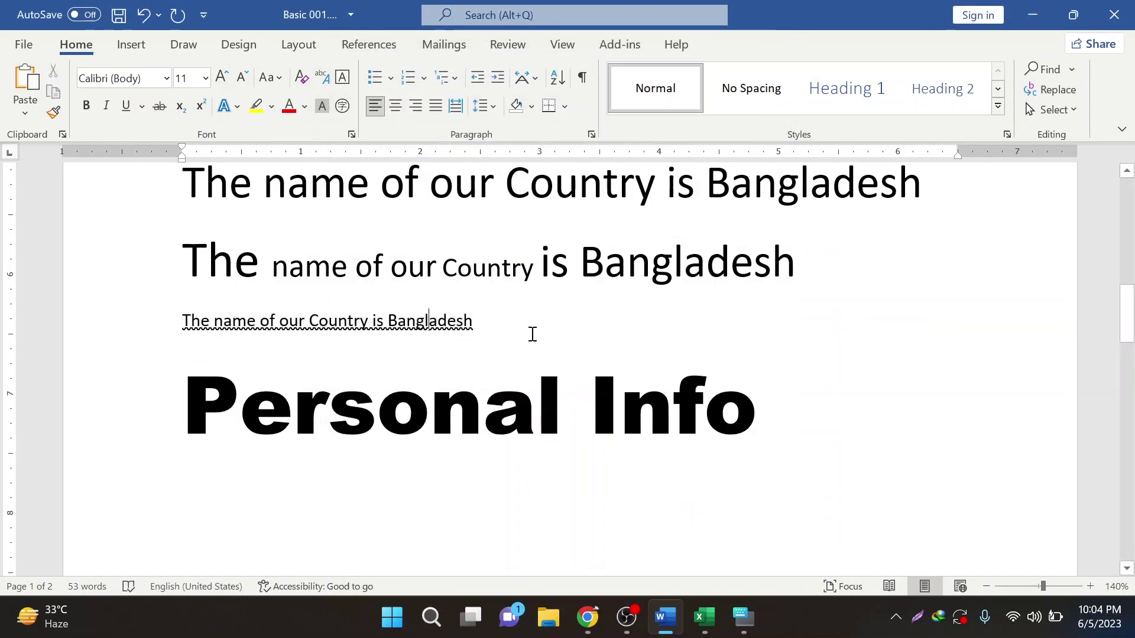
pyautogui.moveTo(479, 320); pyautogui.dragTo(180, 321)
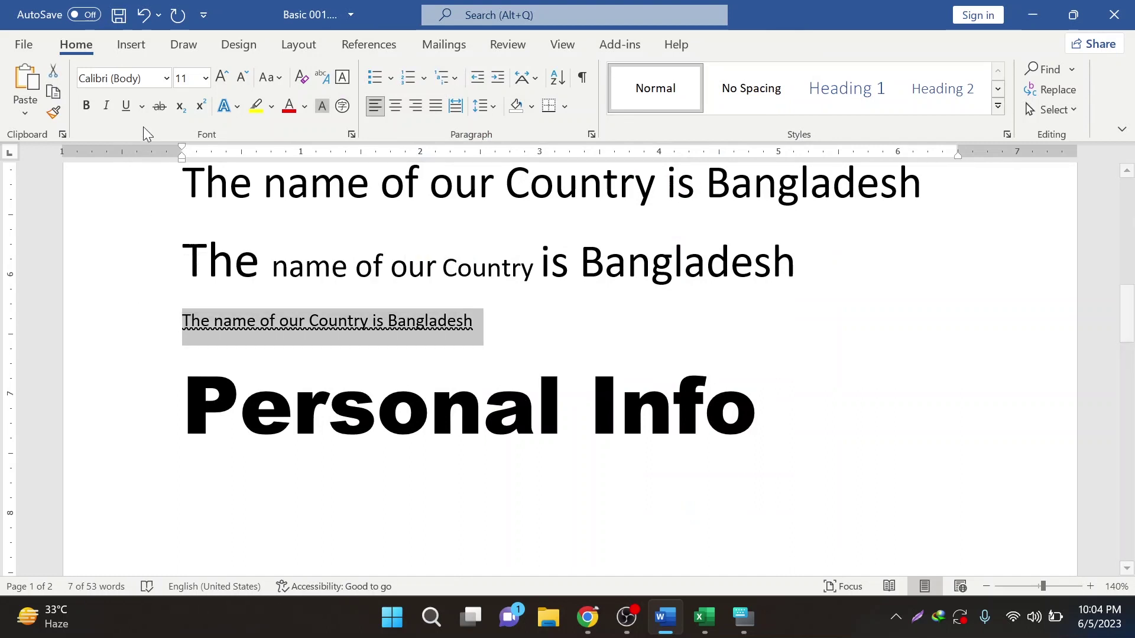
# - Remove the wavy underline, reselect the sentence, and apply a single solid underline with Ctrl+U
pyautogui.click(125, 109)
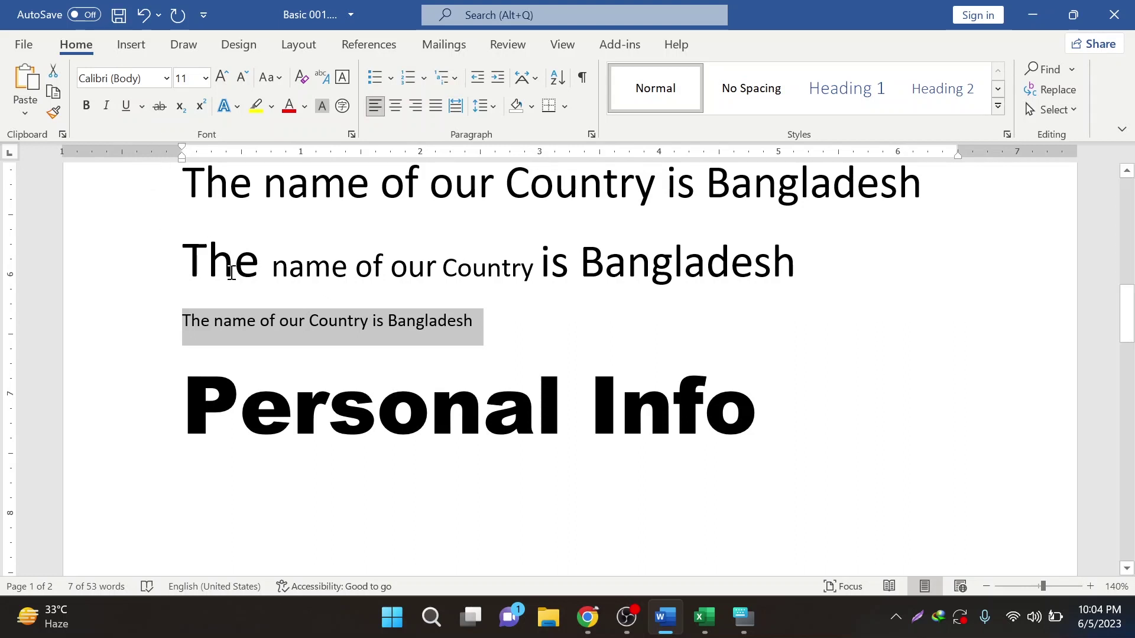
pyautogui.click(444, 337)
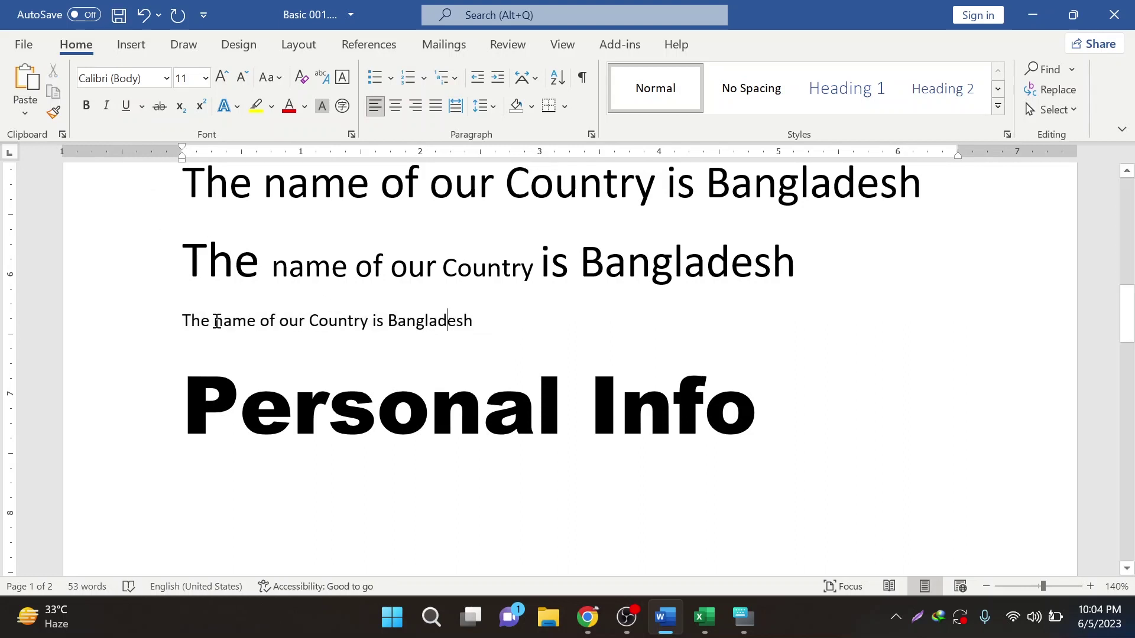
pyautogui.moveTo(184, 314); pyautogui.dragTo(531, 354)
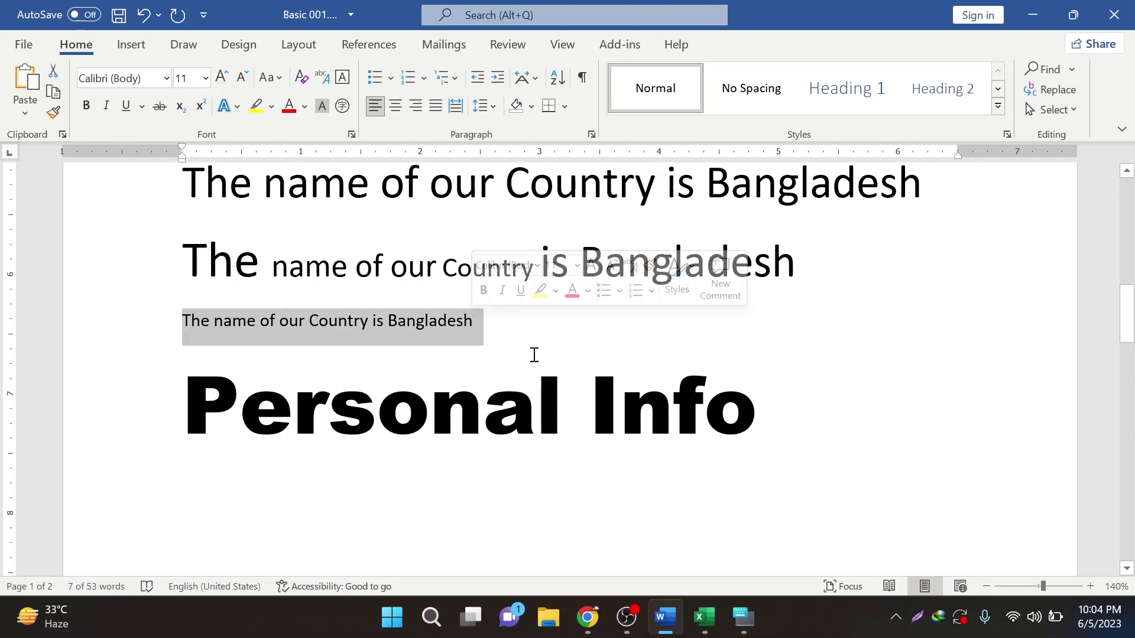
pyautogui.scroll(4, 555, 367)
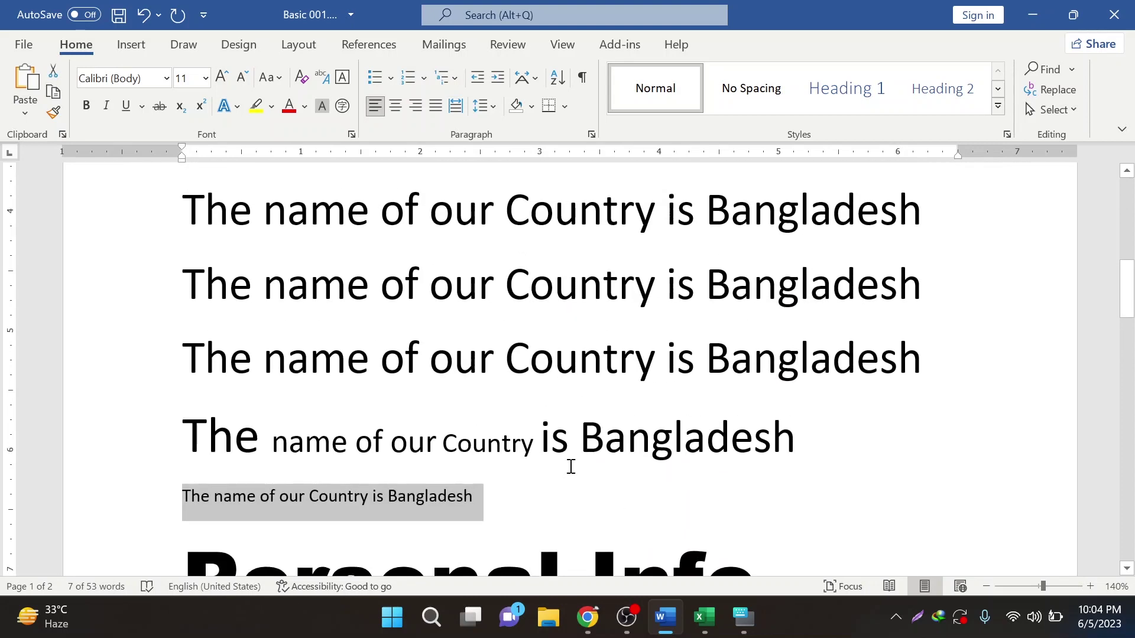
pyautogui.scroll(-3, 569, 496)
pyautogui.scroll(-1, 569, 472)
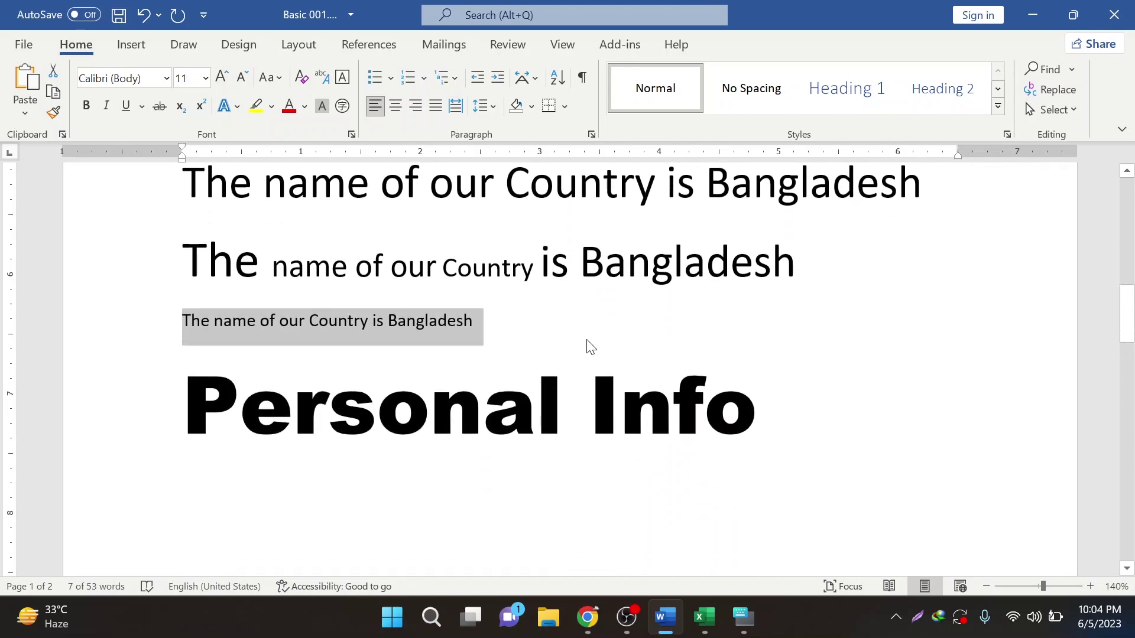
pyautogui.hotkey('ctrl', 'u')
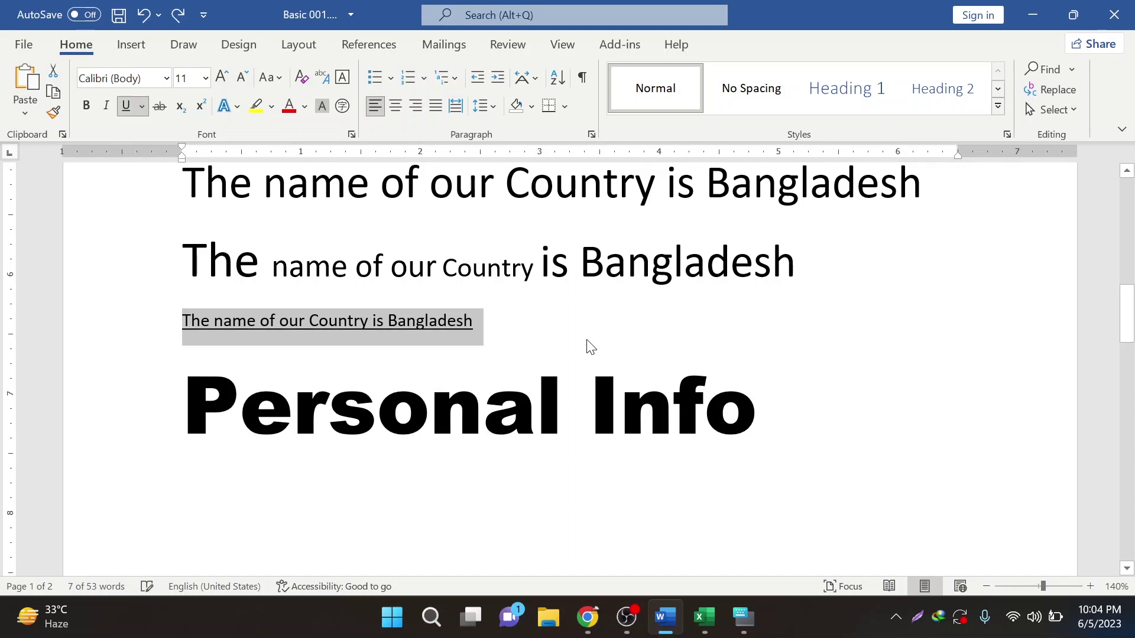
pyautogui.hotkey('ctrl', 'u')
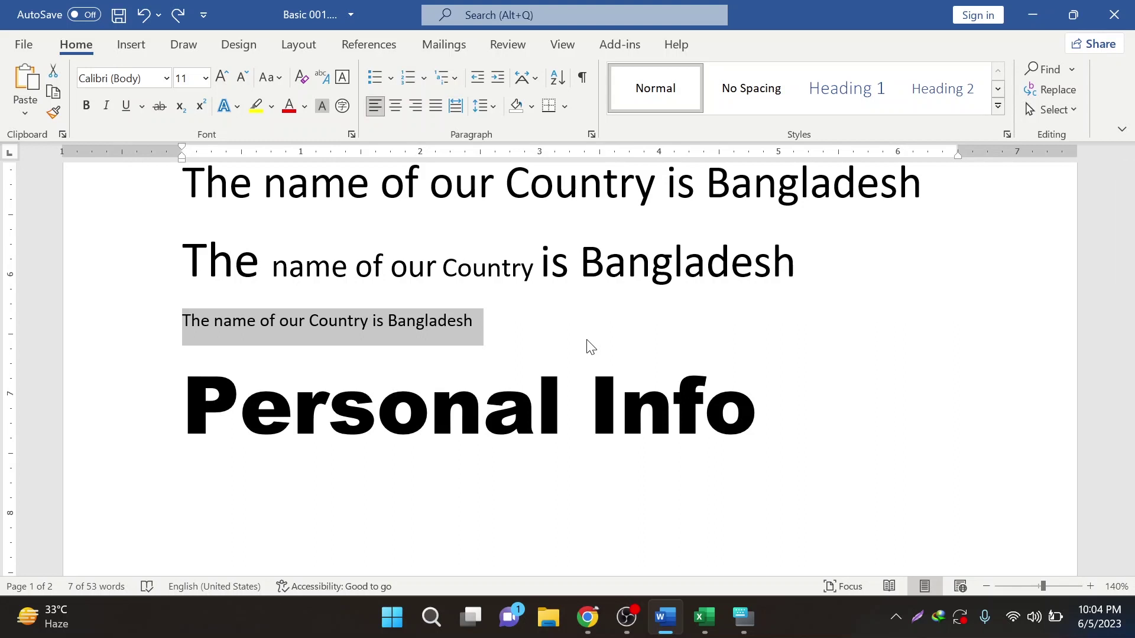
pyautogui.hotkey('ctrl', 'u')
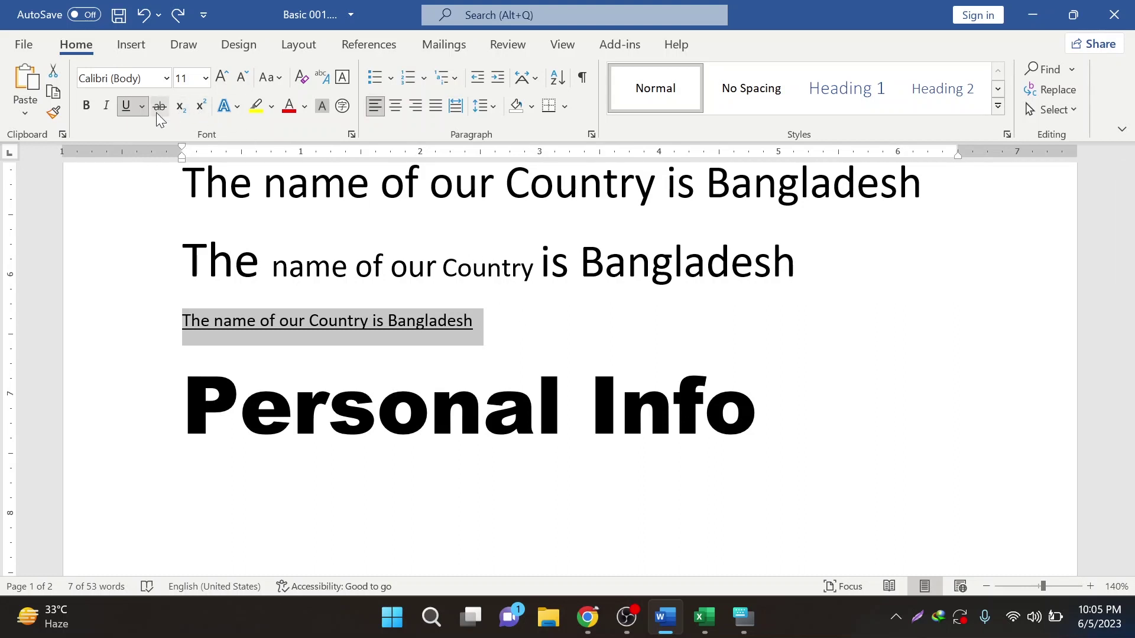
# - Close the stray Excel window and return to the Word document's Home tab
pyautogui.moveTo(274, 265); pyautogui.dragTo(525, 282)
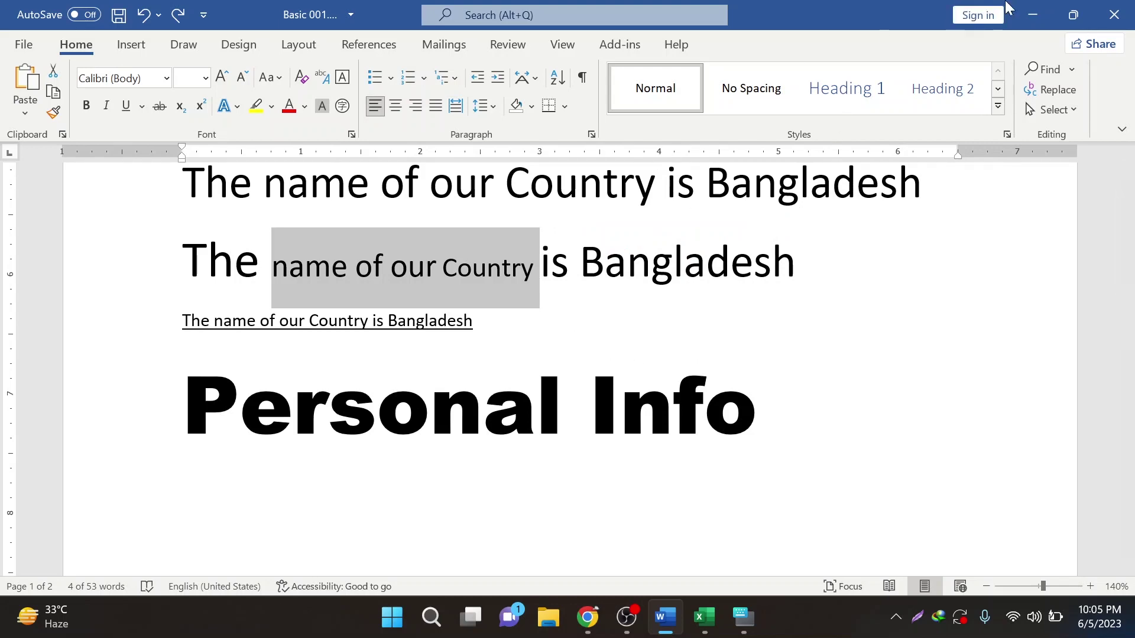
pyautogui.click(1031, 12)
pyautogui.click(1114, 13)
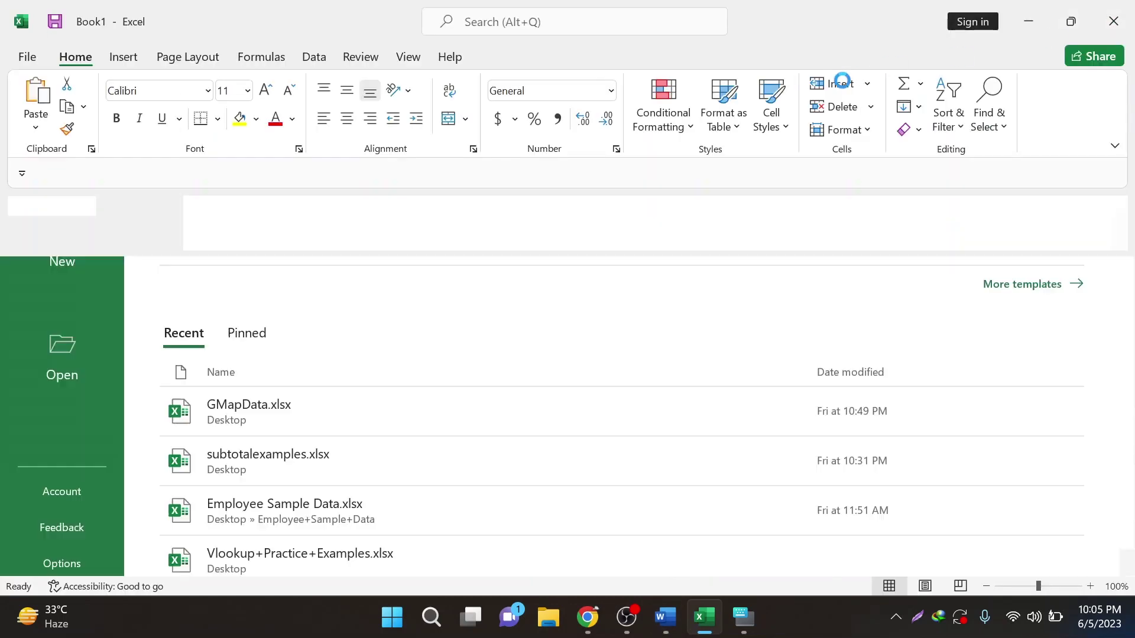
pyautogui.click(685, 618)
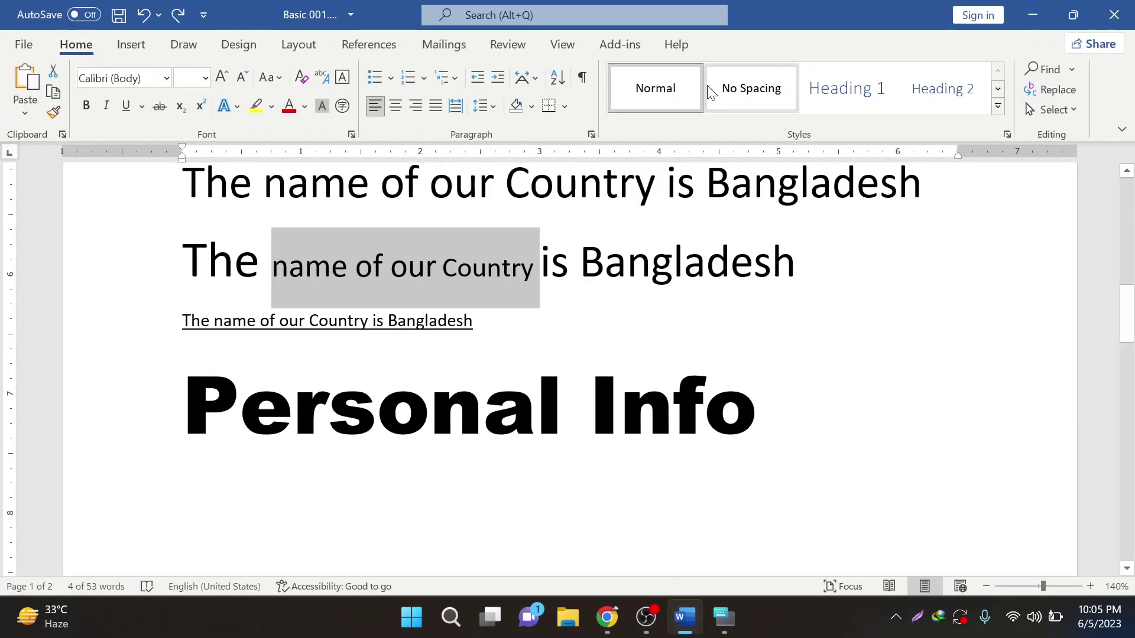
pyautogui.click(132, 52)
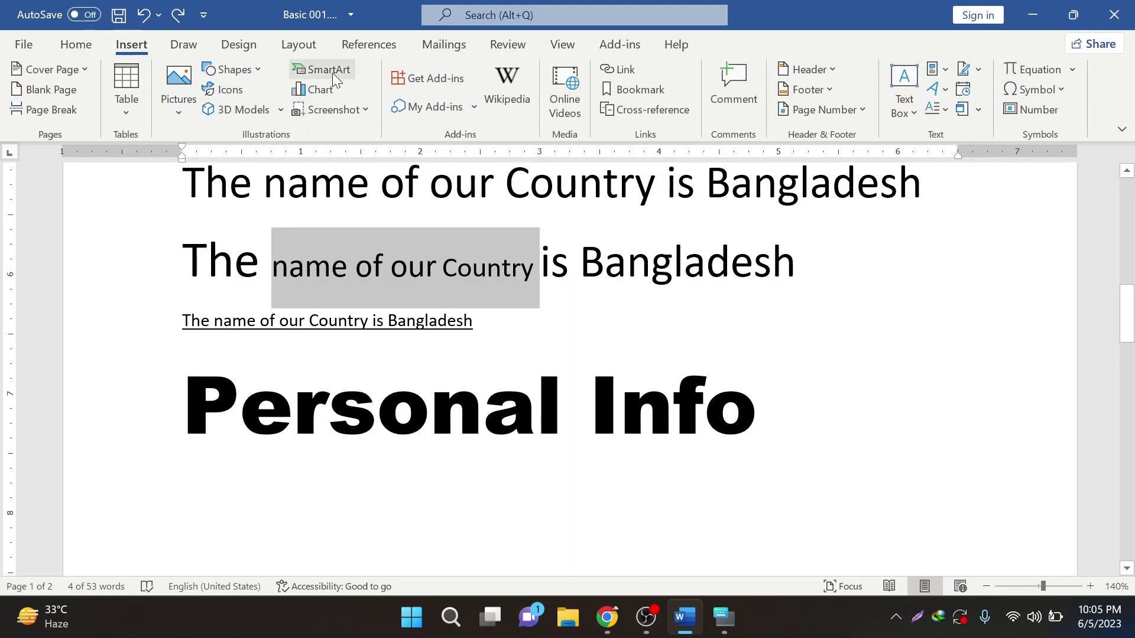
pyautogui.click(77, 45)
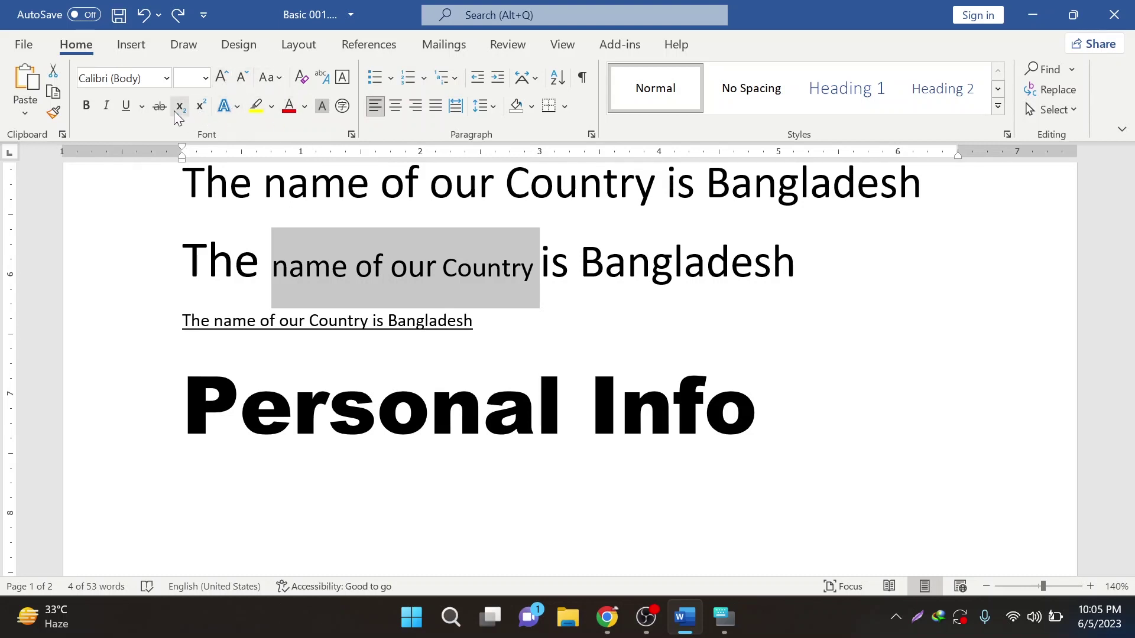
# - Start a new line below Personal Info with font size 21
pyautogui.click(518, 348)
pyautogui.click(775, 421)
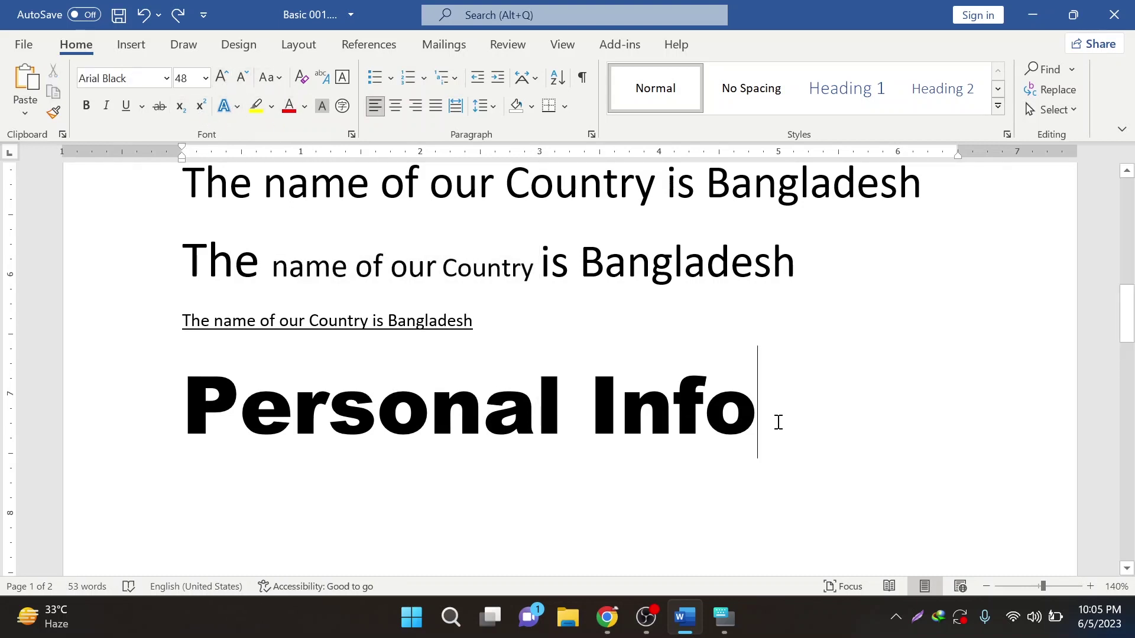
pyautogui.press('Return')
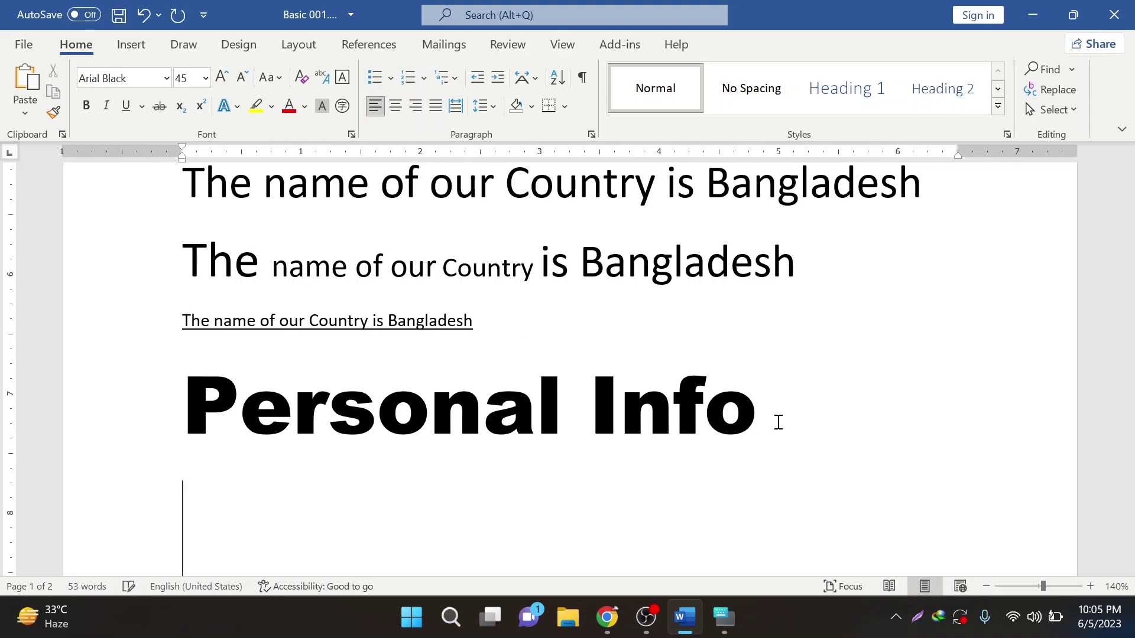
pyautogui.hotkey('ctrl', 'shift', 'p')
pyautogui.write('21')
pyautogui.press('Return')
pyautogui.write('(a')
pyautogui.press('BackSpace')
pyautogui.press('BackSpace')
# - Switch to DengXian and type the formula (a+b)2=a2+2ab+b2
pyautogui.scroll(-3, 395, 451)
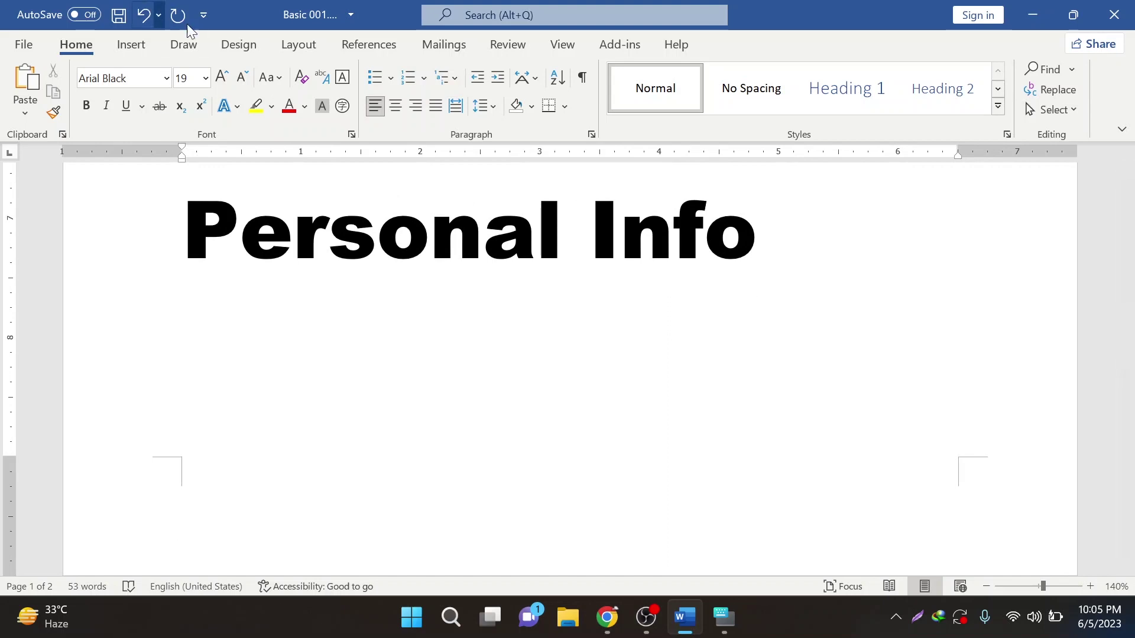
pyautogui.click(166, 78)
pyautogui.click(138, 204)
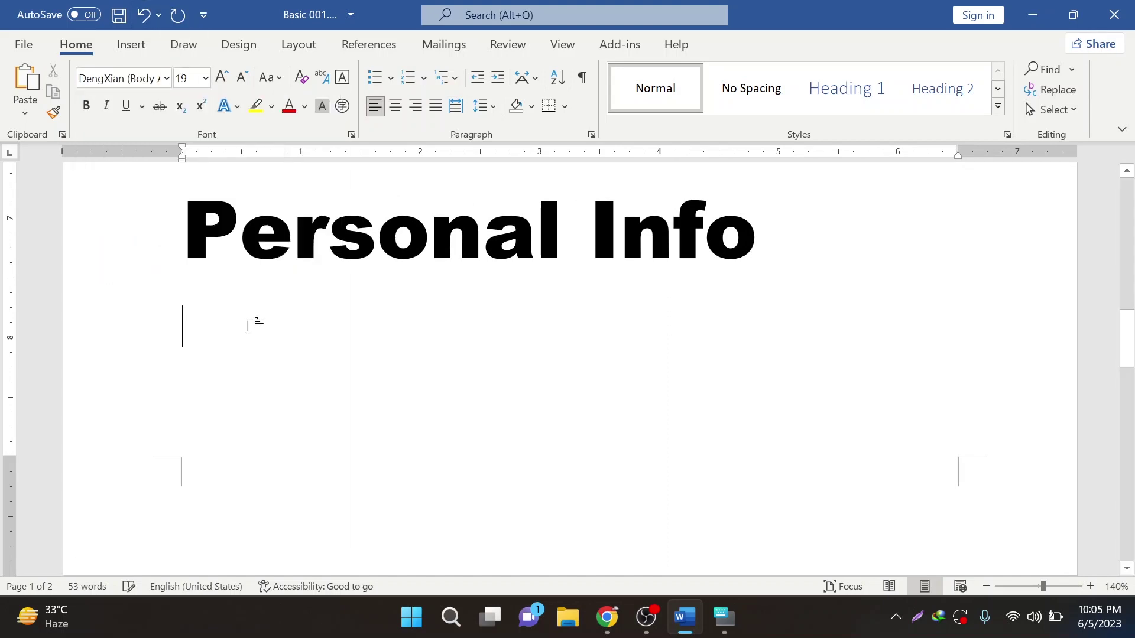
pyautogui.write('(a')
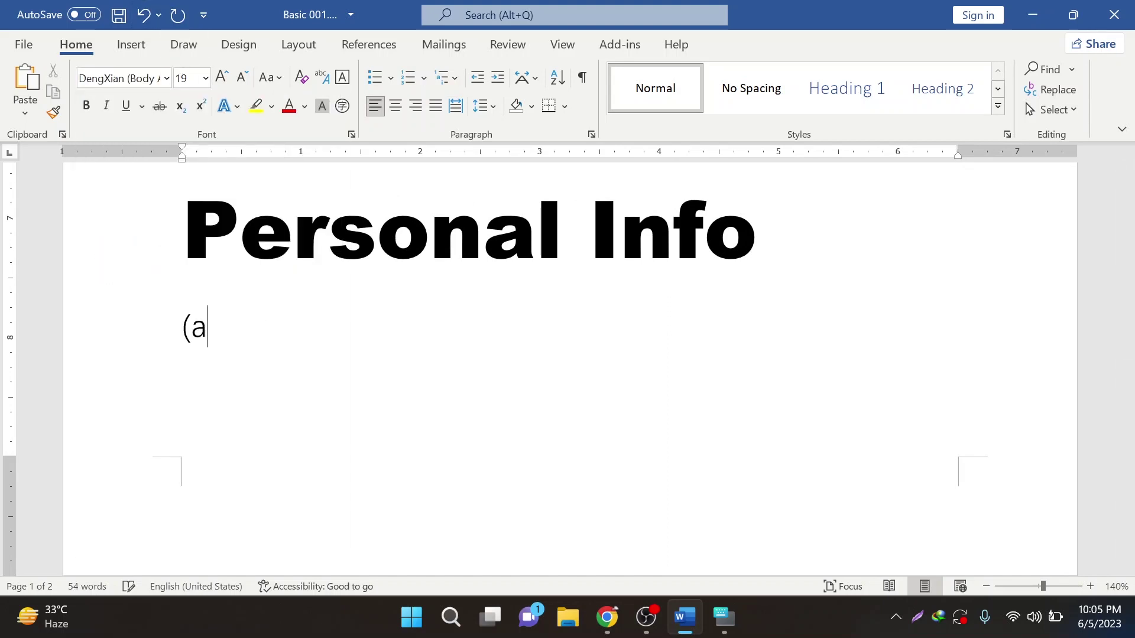
pyautogui.write('+b)')
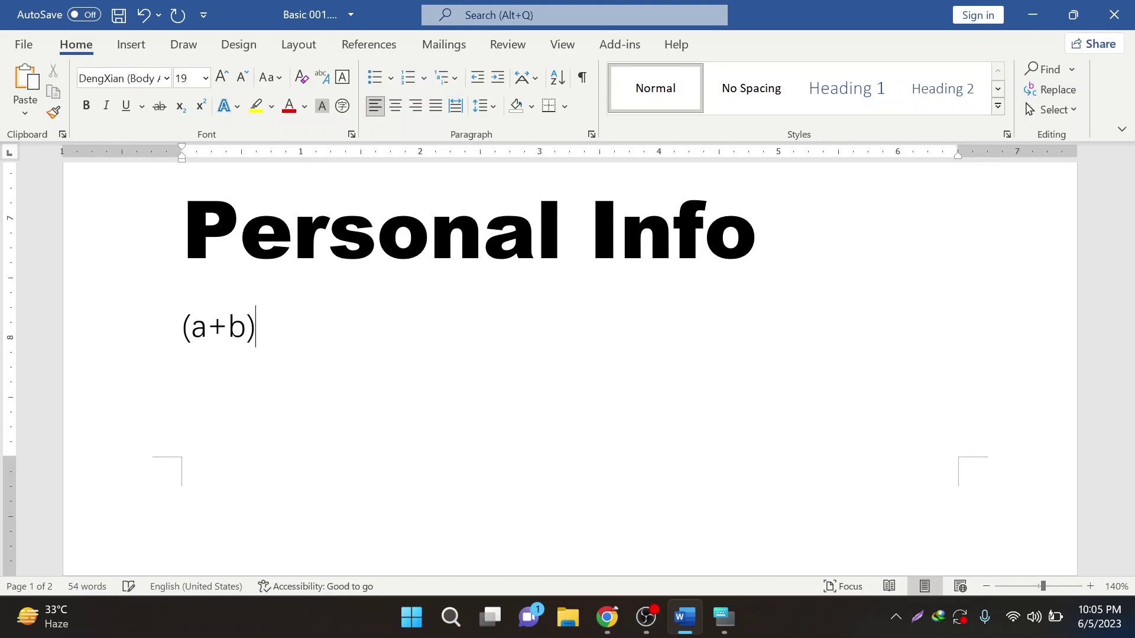
pyautogui.write('2=a2+2')
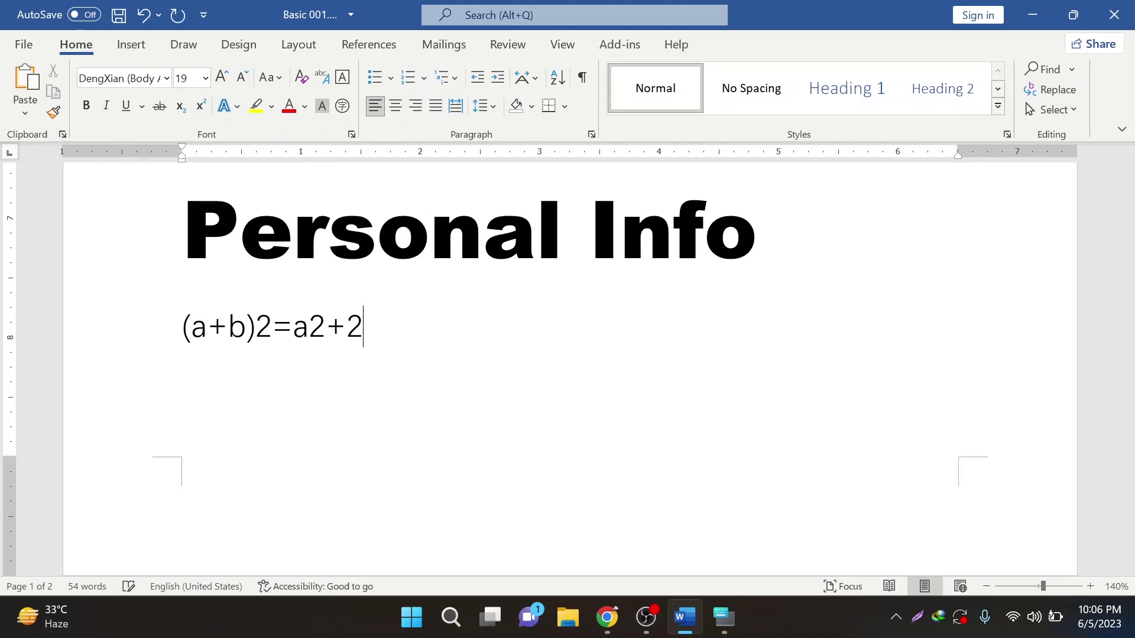
pyautogui.press('capslock')
pyautogui.write('B')
pyautogui.press('BackSpace')
pyautogui.press('capslock')
pyautogui.write('a')
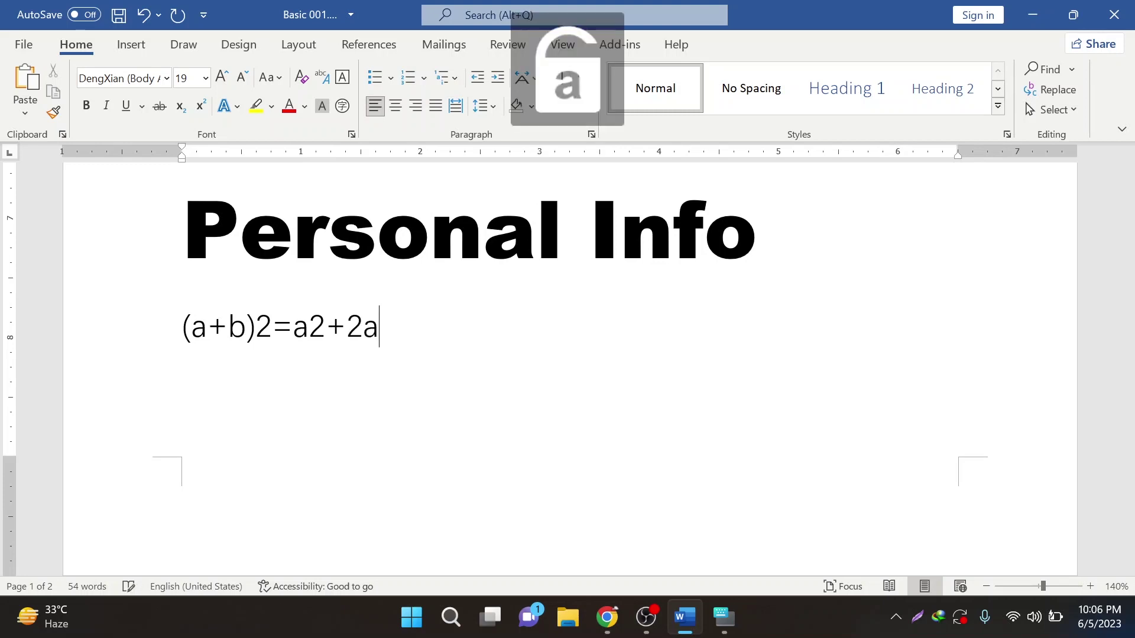
pyautogui.write('b+b2')
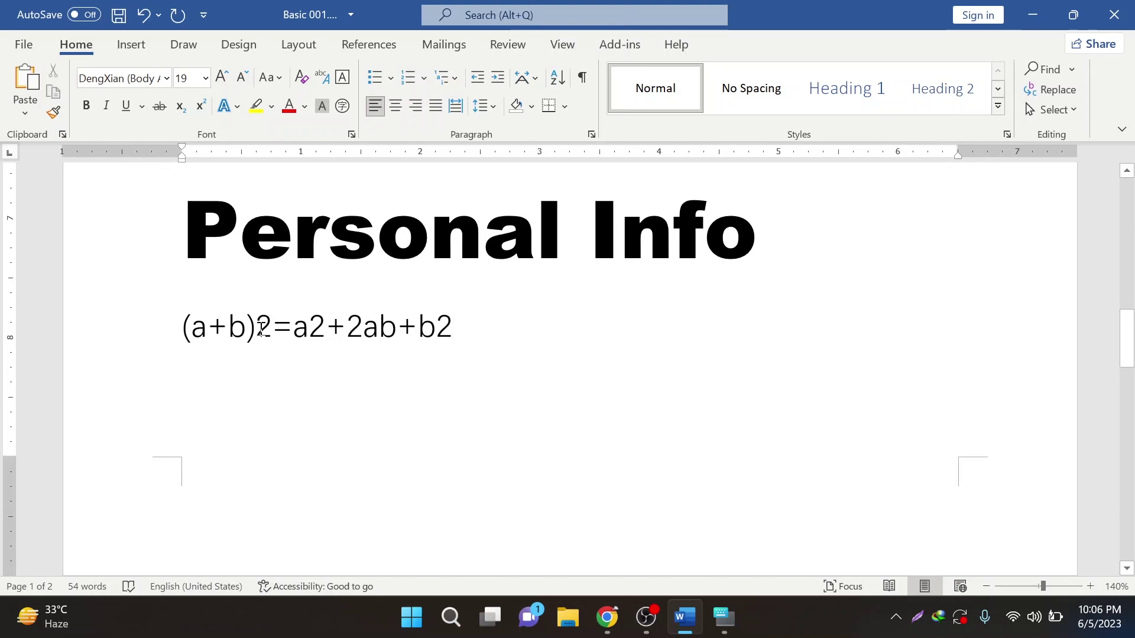
# - Raise the 2s after (a+b), a and b to superscript
pyautogui.moveTo(257, 328); pyautogui.dragTo(271, 329)
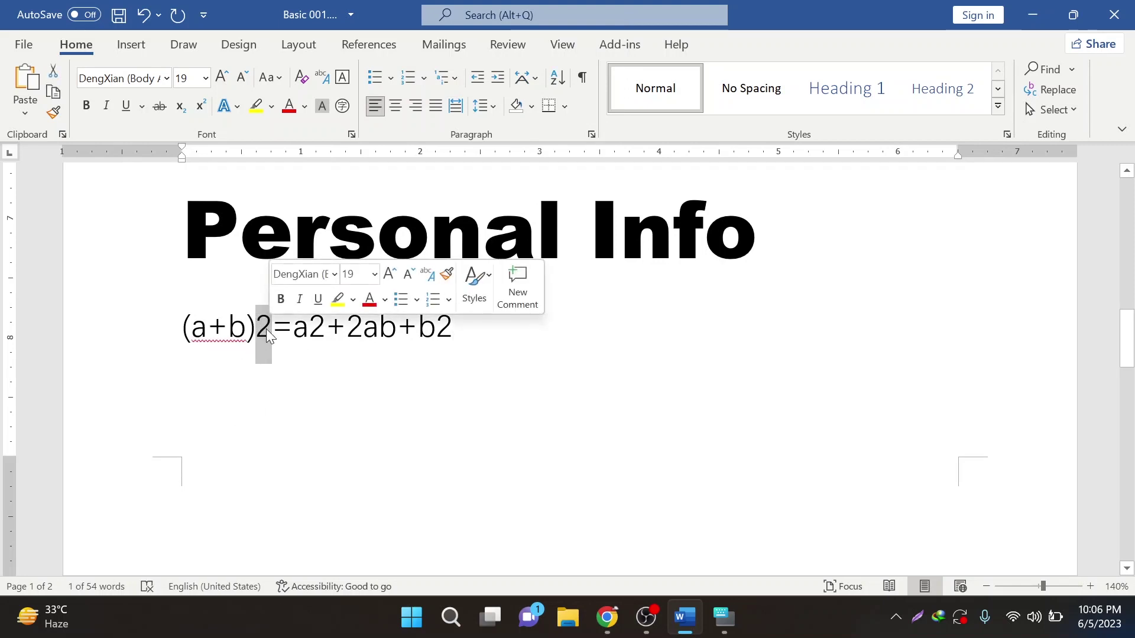
pyautogui.click(325, 328)
pyautogui.moveTo(309, 329); pyautogui.dragTo(325, 328)
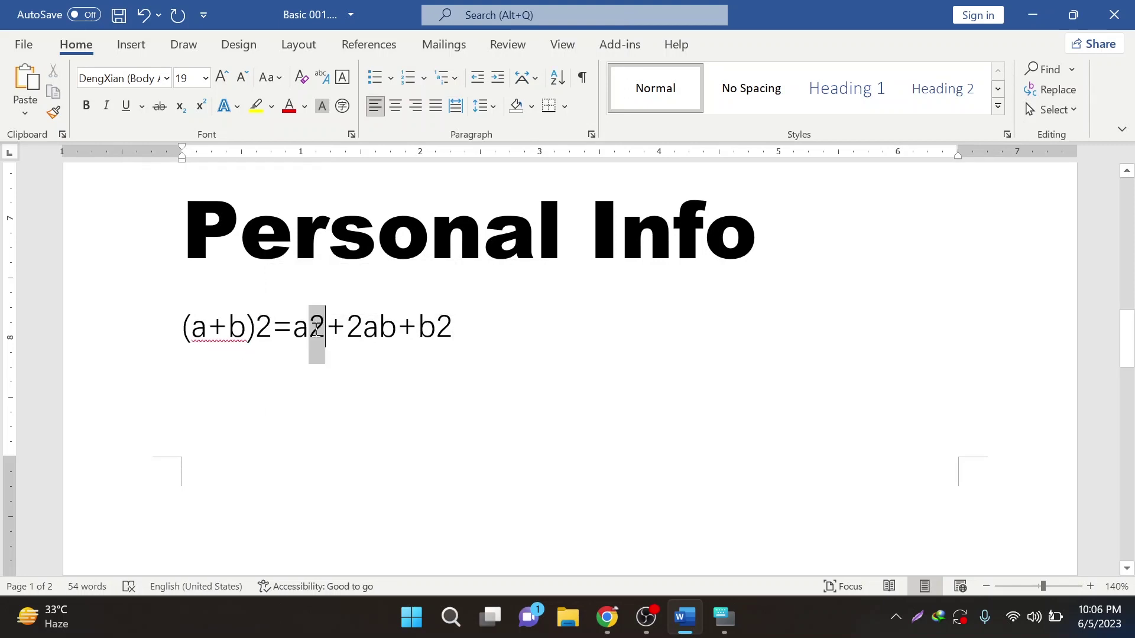
pyautogui.moveTo(256, 328); pyautogui.dragTo(271, 329)
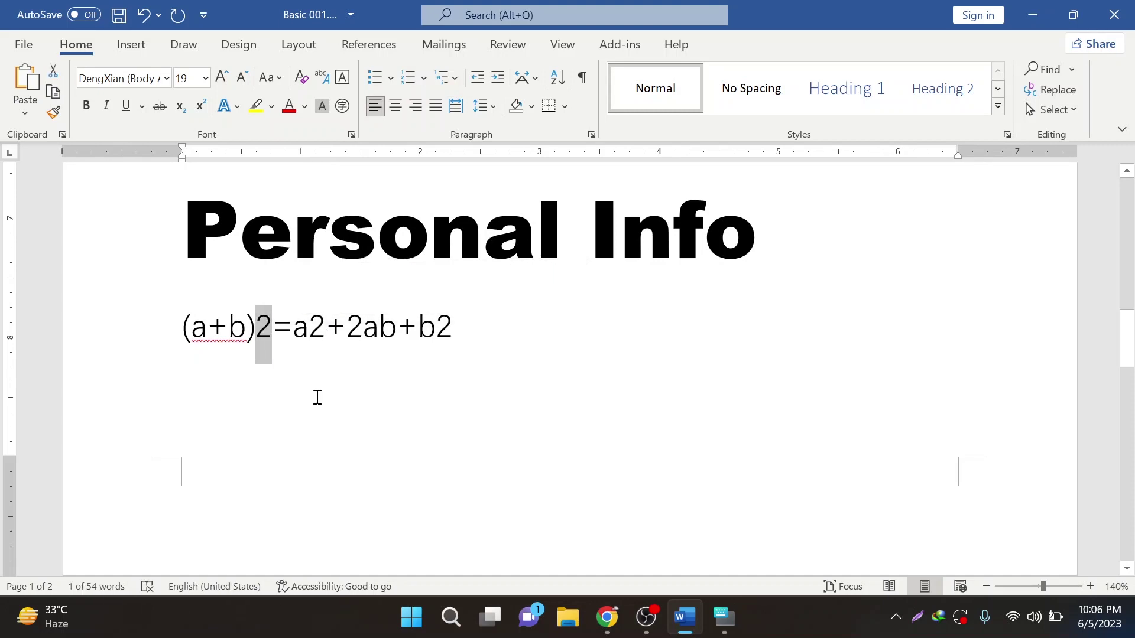
pyautogui.click(201, 107)
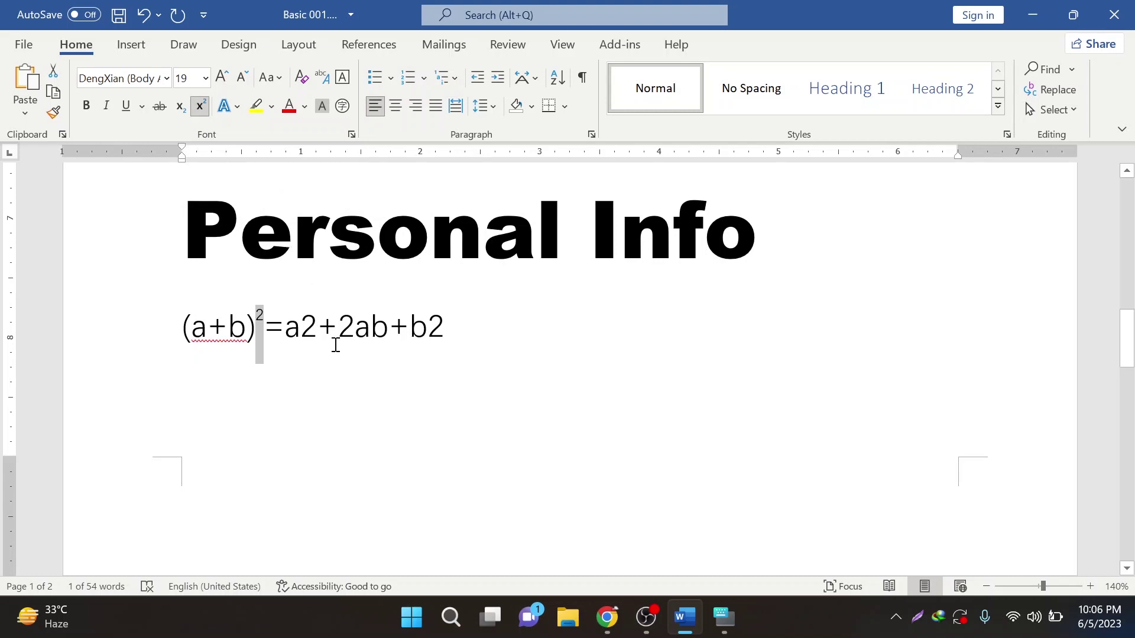
pyautogui.moveTo(302, 327); pyautogui.dragTo(317, 328)
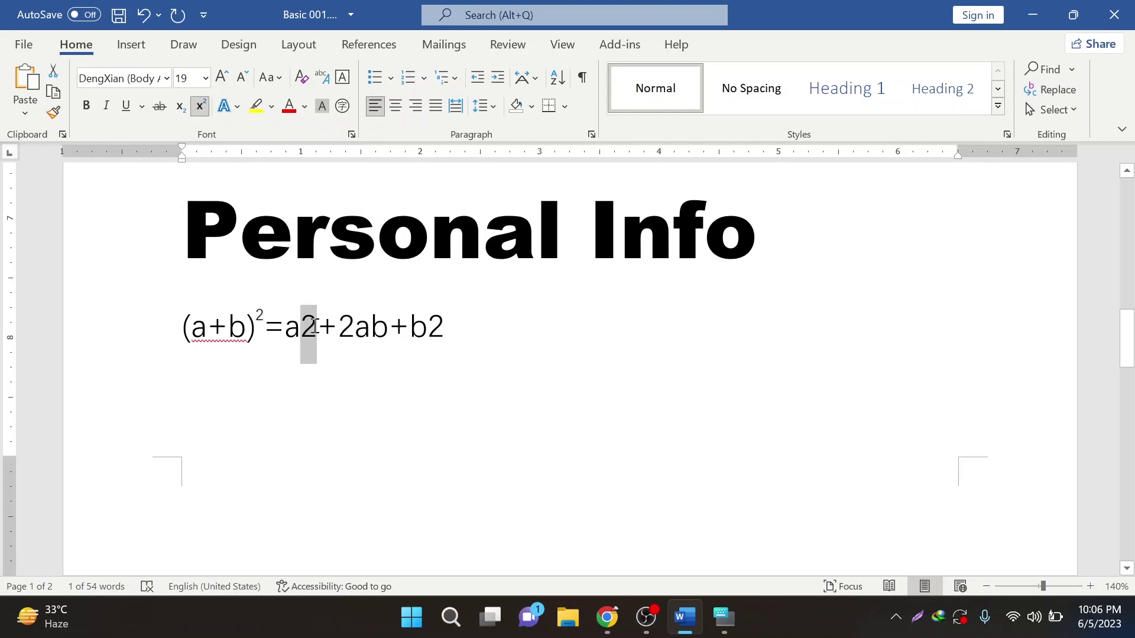
pyautogui.click(199, 108)
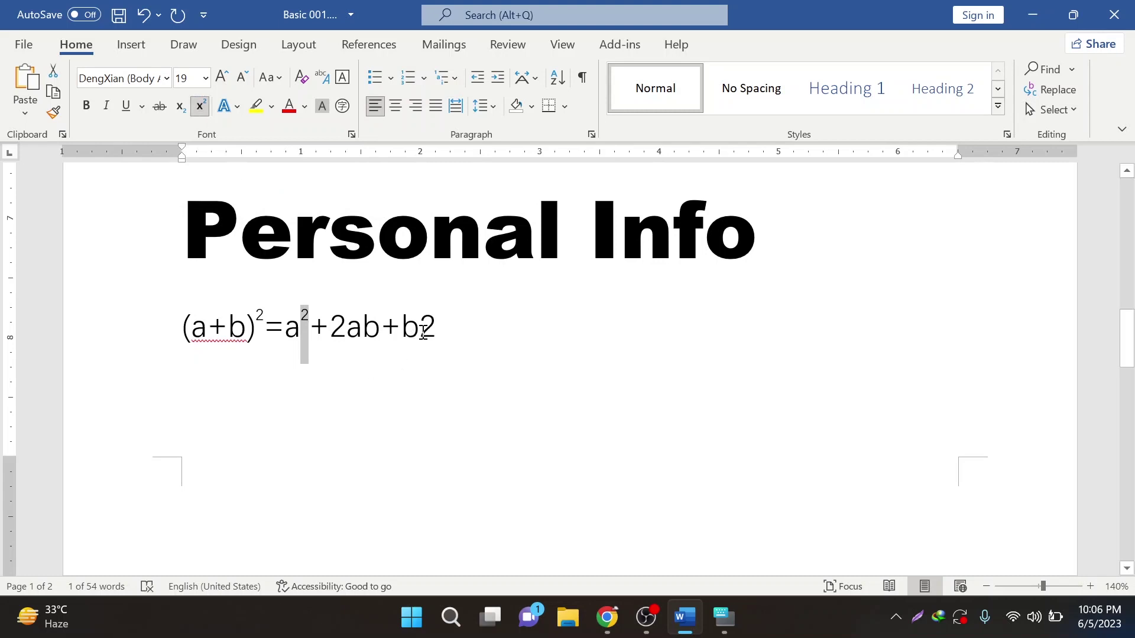
pyautogui.moveTo(423, 331); pyautogui.dragTo(437, 331)
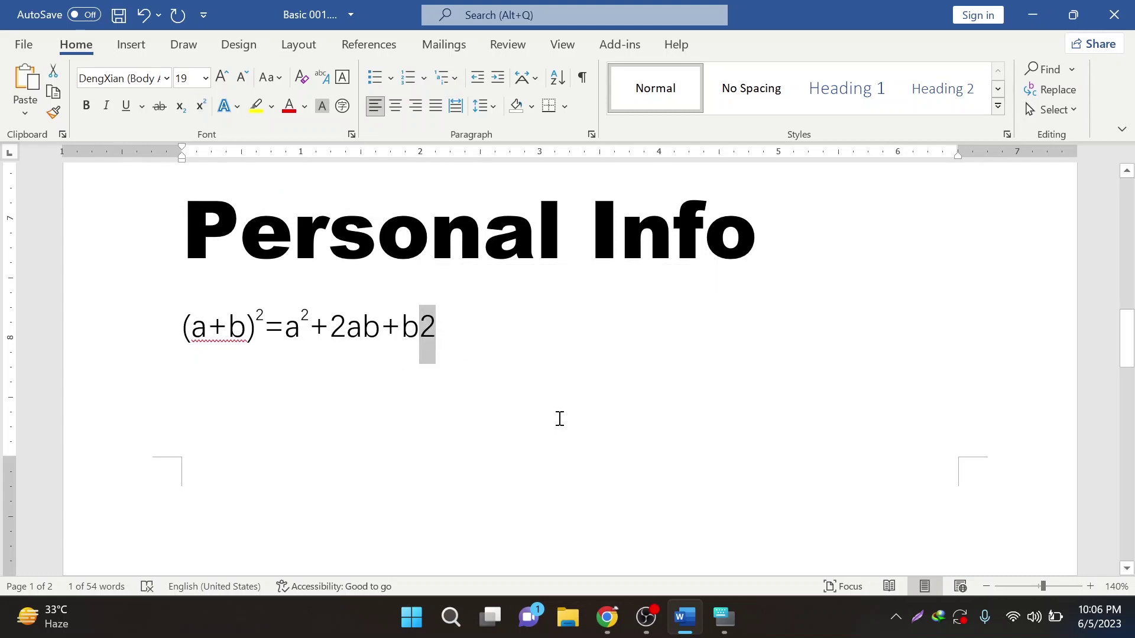
pyautogui.hotkey('ctrl', 'shift', '+')
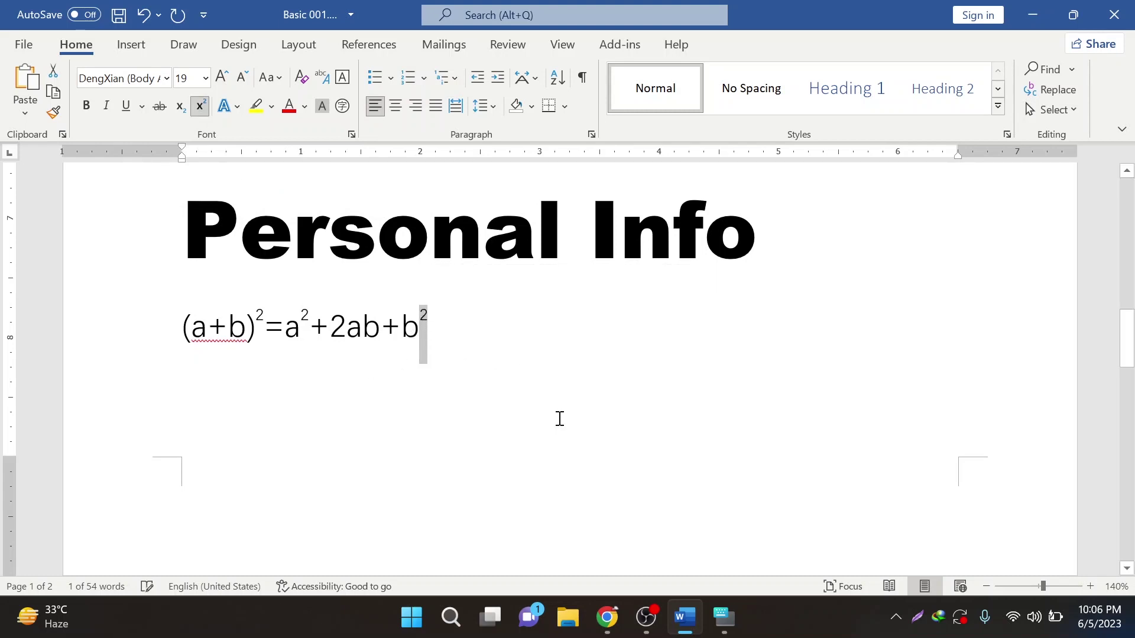
pyautogui.click(507, 369)
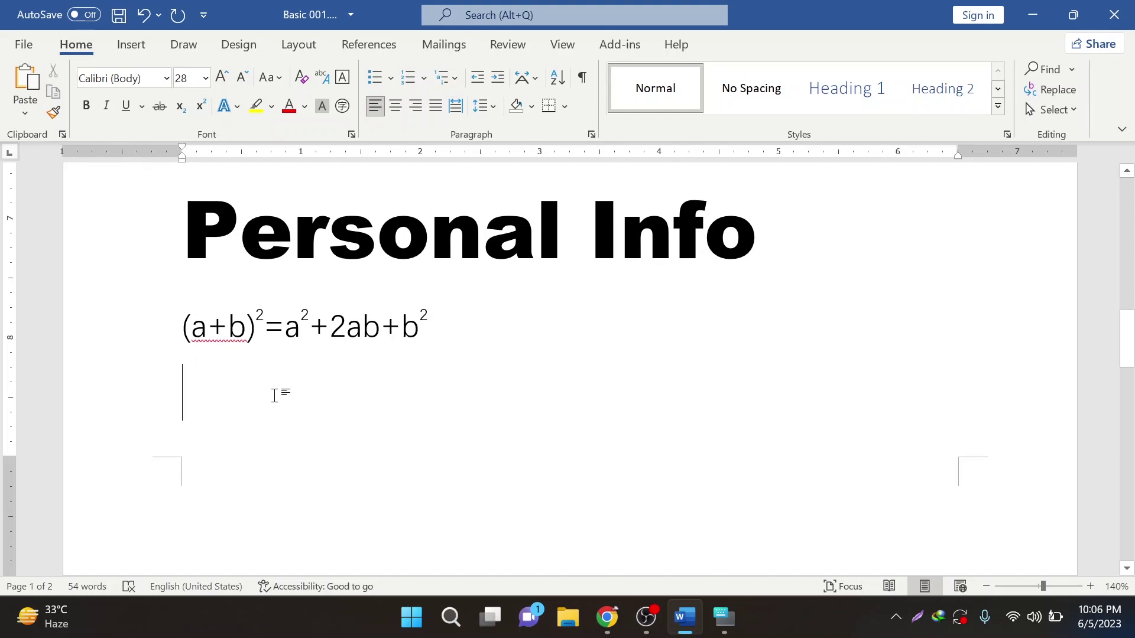
# - Type H2O and lower its 2 to subscript, then compare it with the formula's superscript
pyautogui.write('H2')
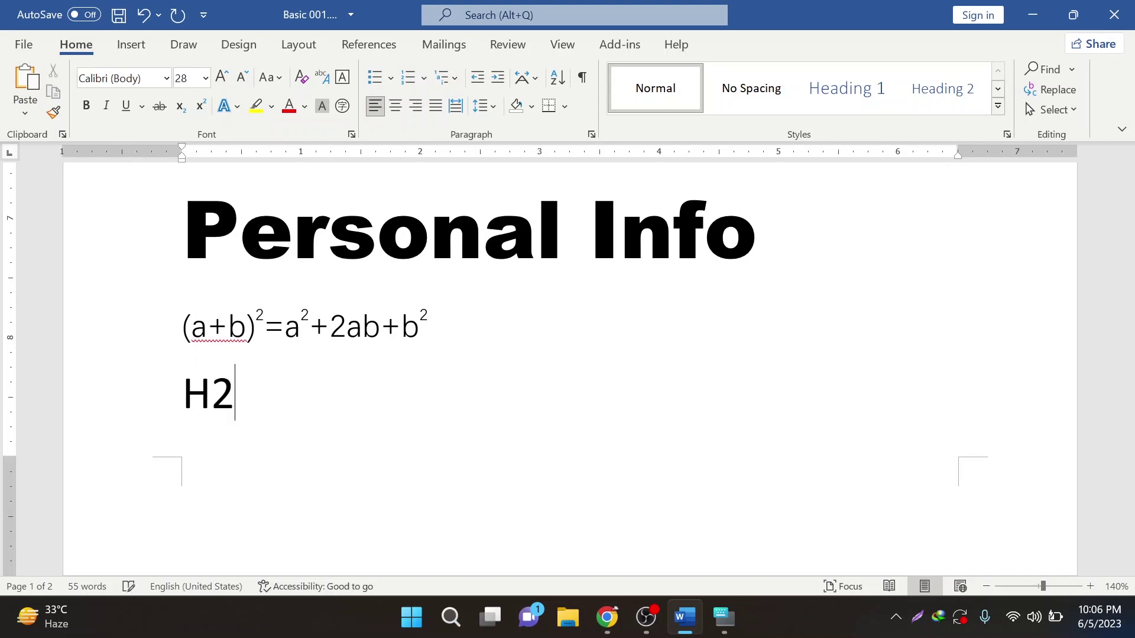
pyautogui.write('O')
pyautogui.moveTo(211, 395); pyautogui.dragTo(235, 395)
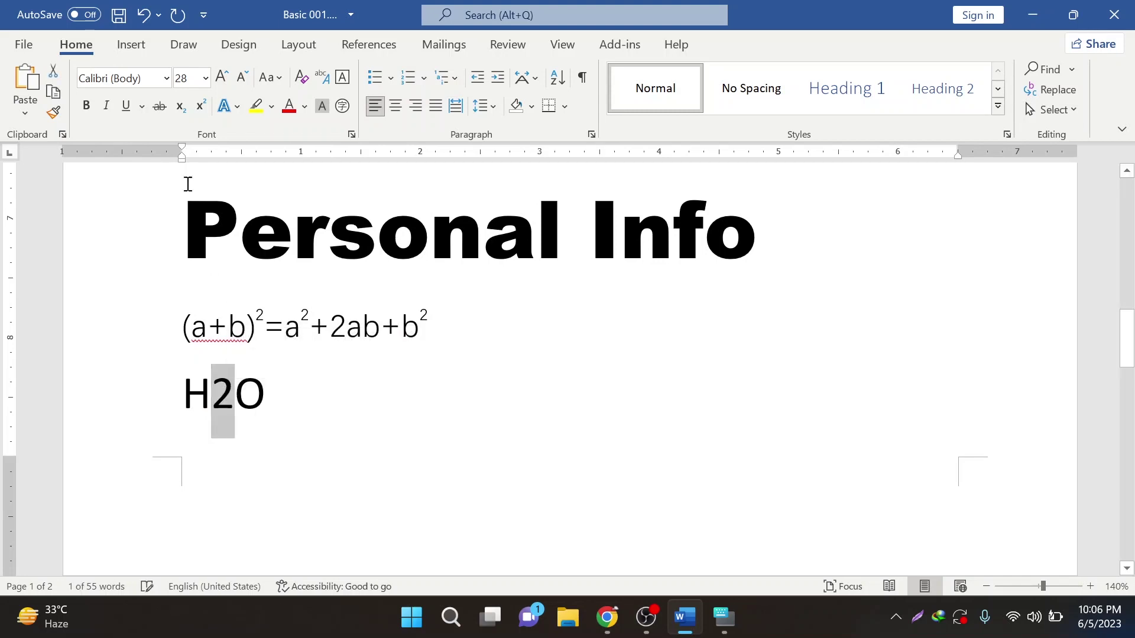
pyautogui.click(183, 109)
pyautogui.click(283, 400)
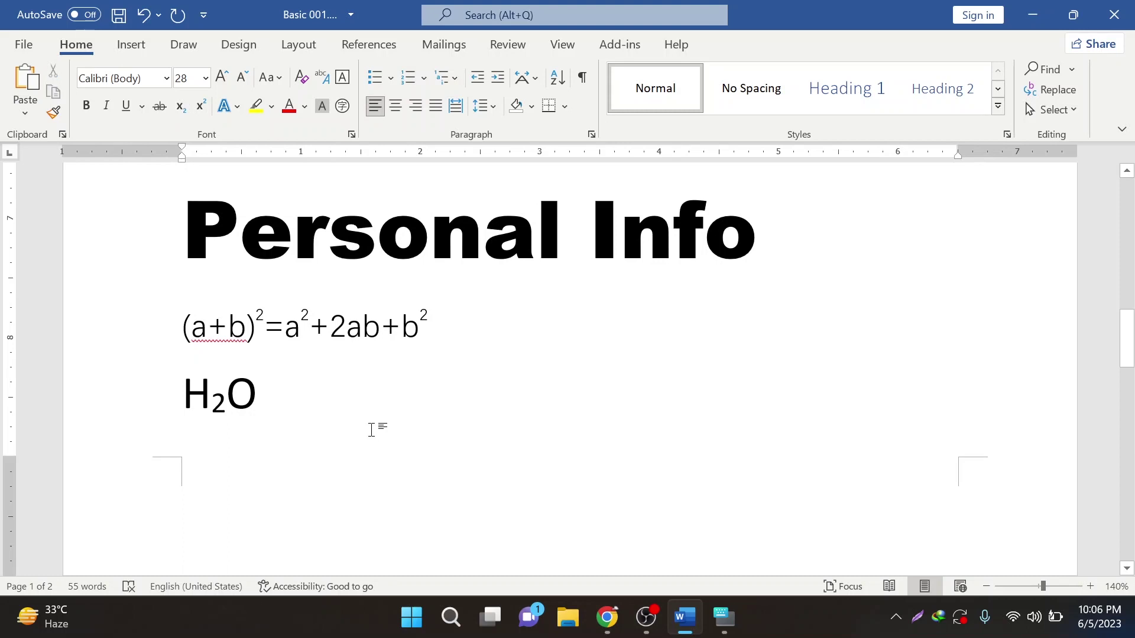
pyautogui.moveTo(185, 399); pyautogui.dragTo(253, 401)
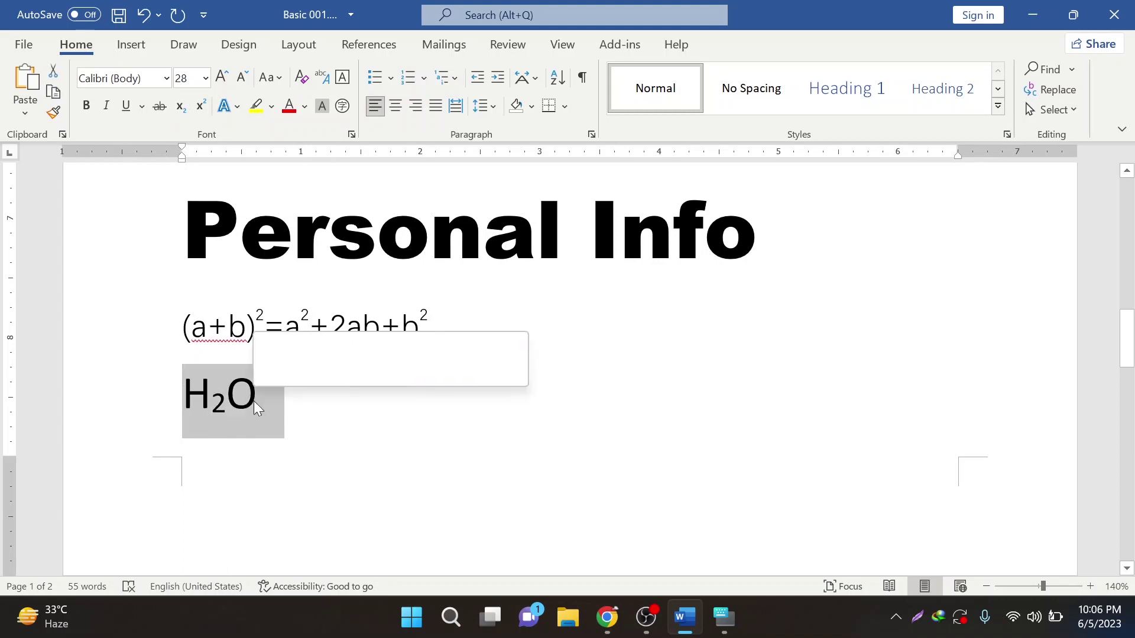
pyautogui.click(258, 317)
pyautogui.moveTo(258, 319); pyautogui.dragTo(260, 325)
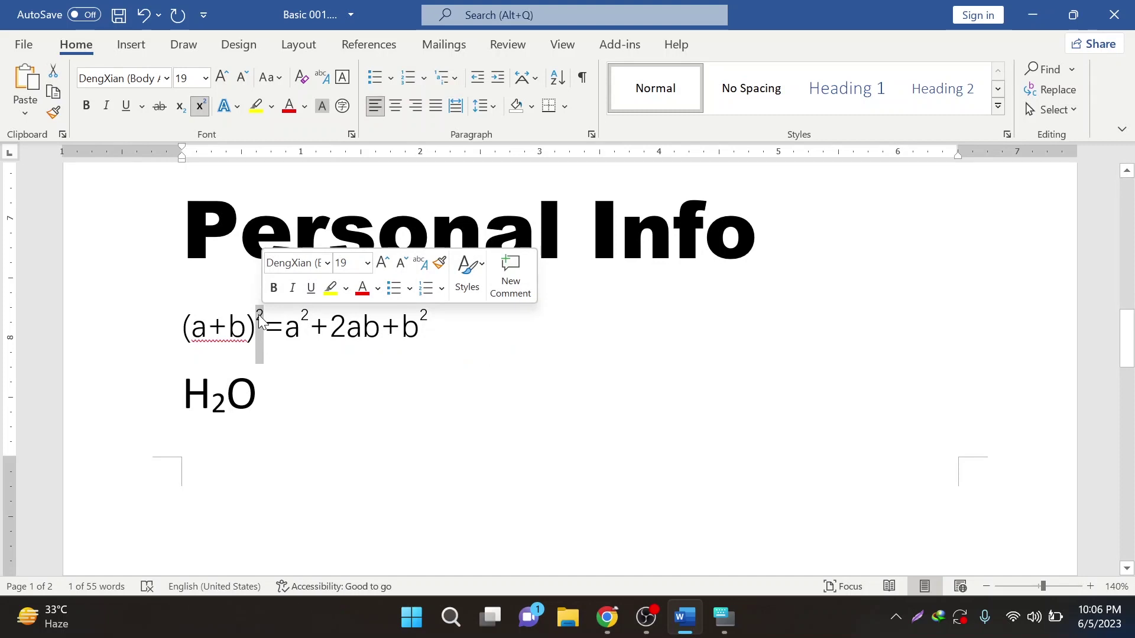
pyautogui.moveTo(211, 399); pyautogui.dragTo(230, 397)
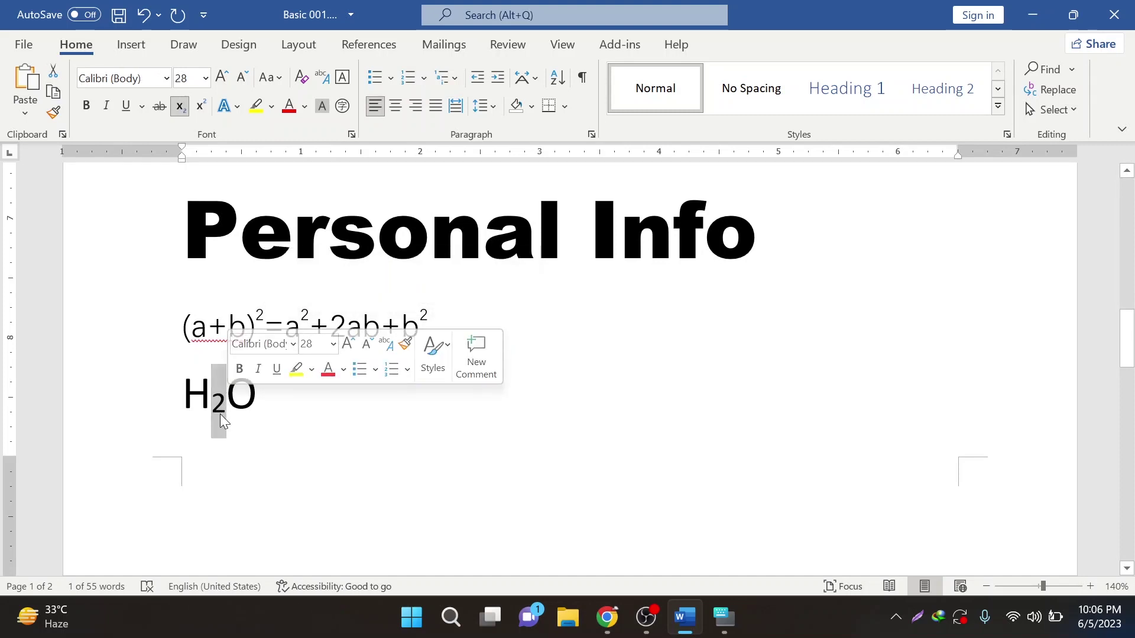
pyautogui.click(259, 408)
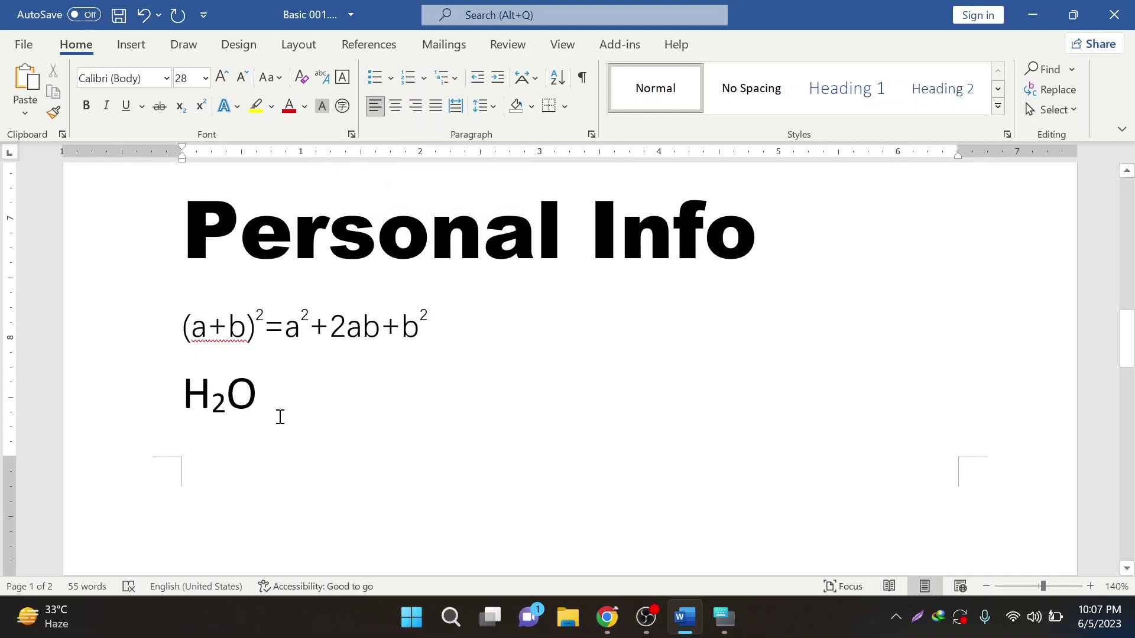
pyautogui.hotkey('ctrl', 'End')
pyautogui.scroll(-2, 272, 447)
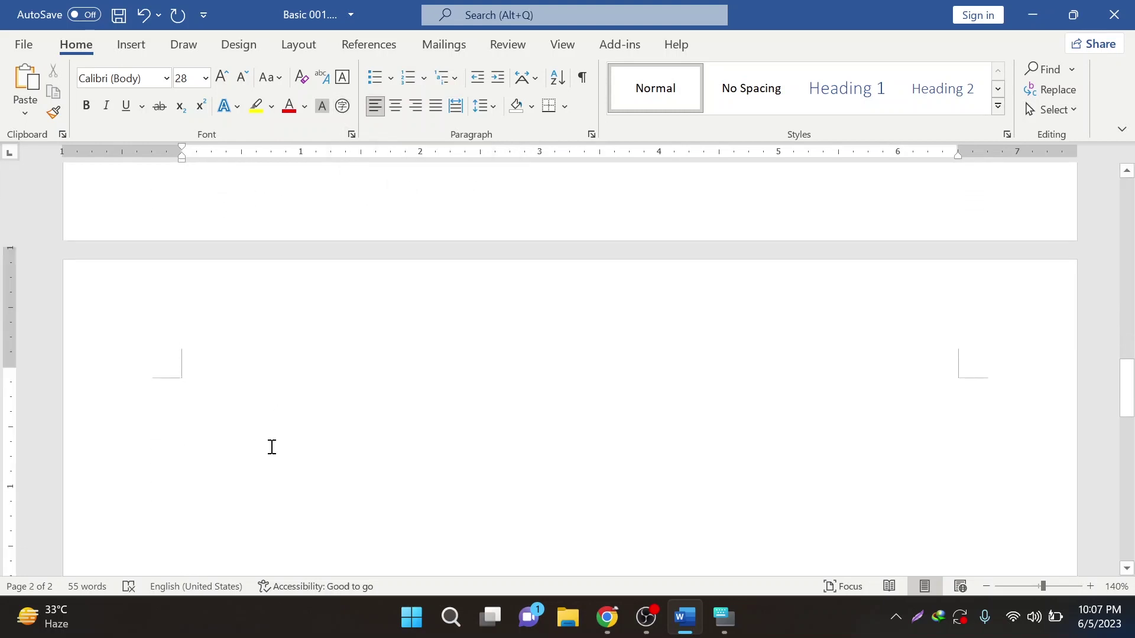
pyautogui.scroll(-2, 272, 448)
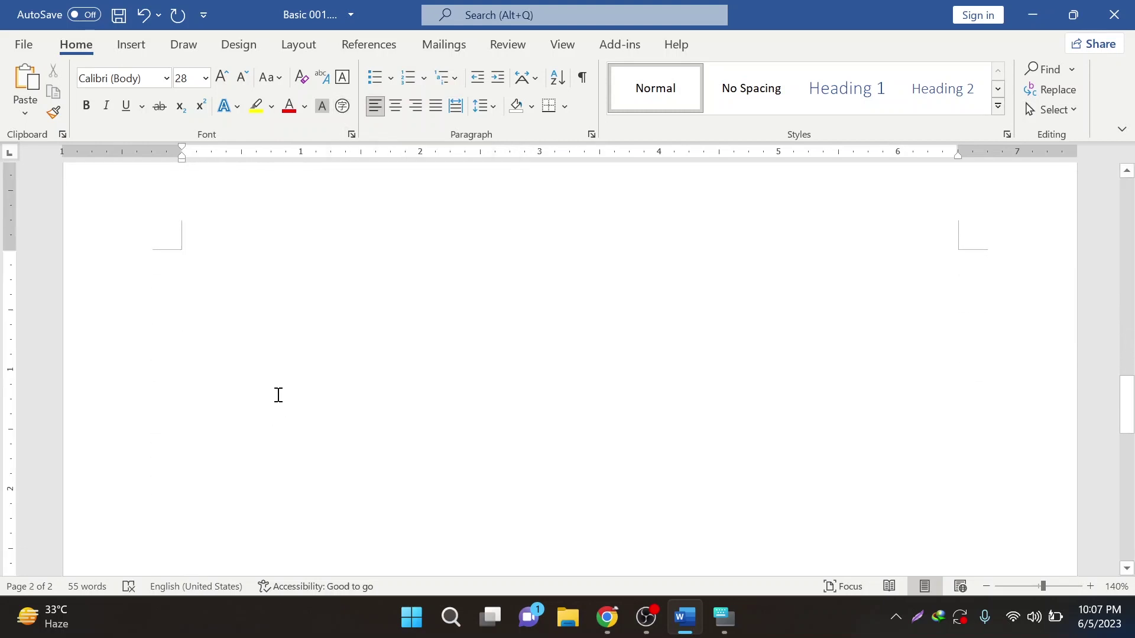
pyautogui.moveTo(607, 617)
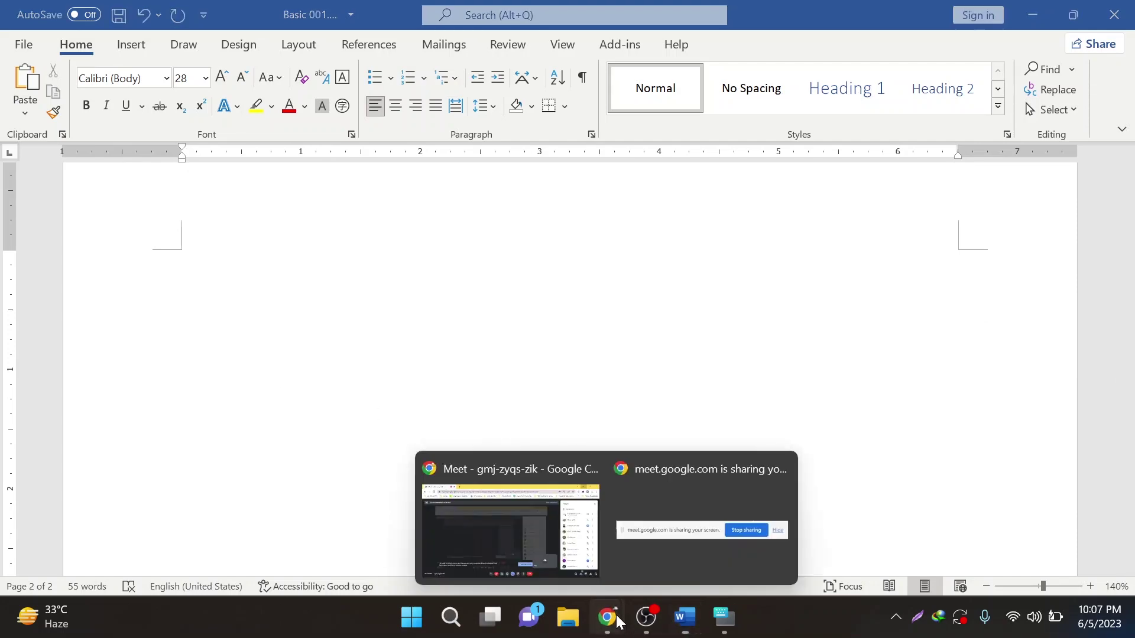
pyautogui.click(571, 535)
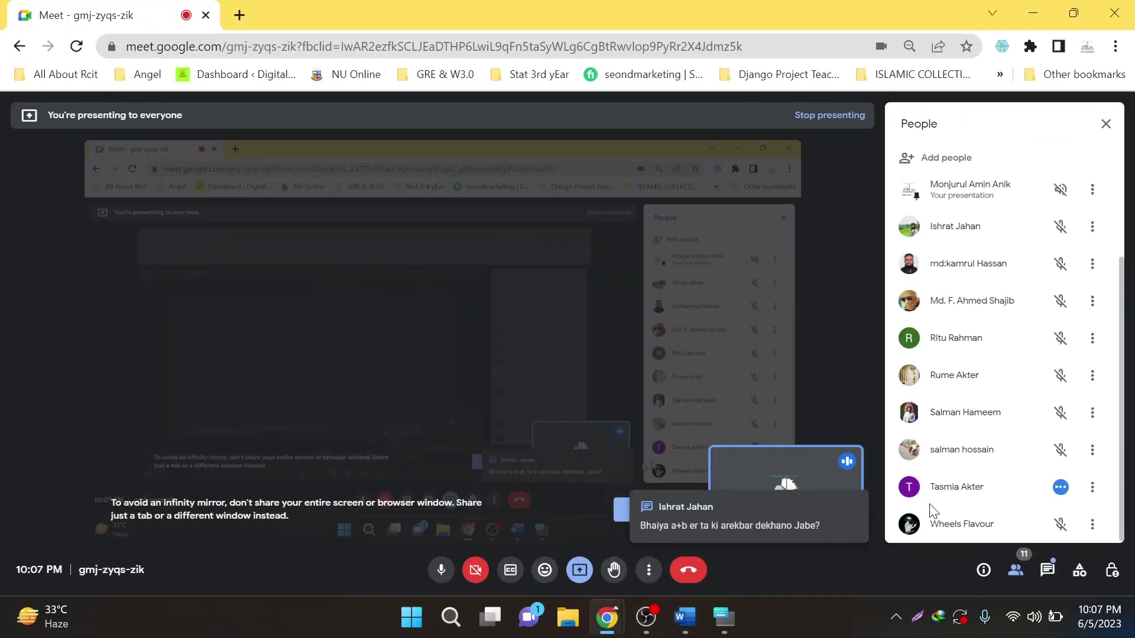
pyautogui.click(766, 539)
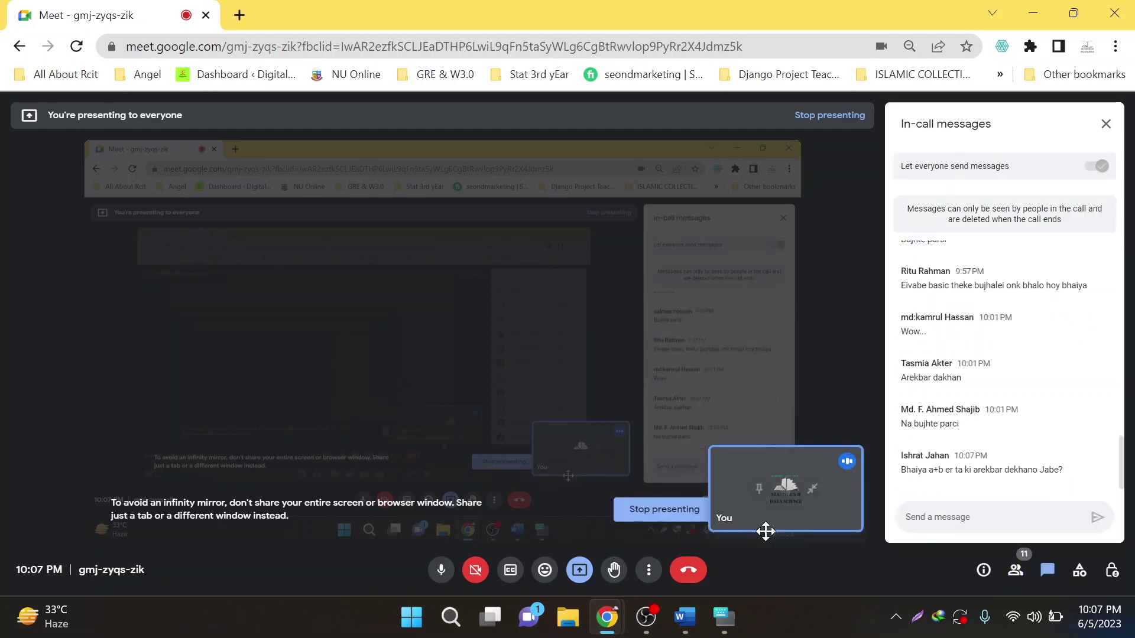
pyautogui.click(1033, 13)
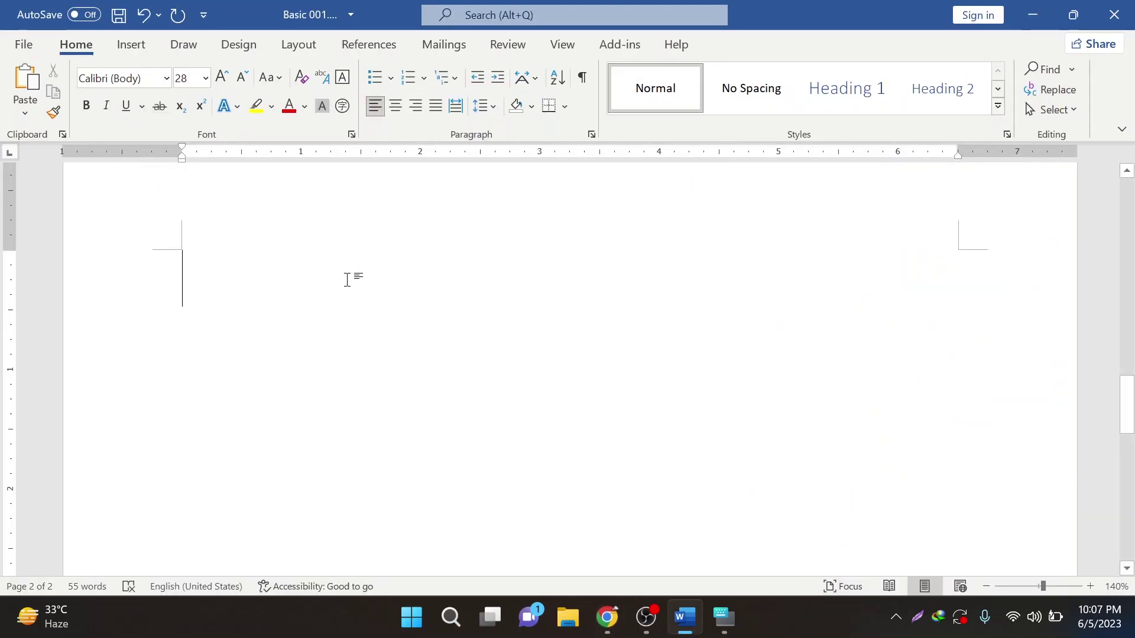
# - Type the formula (a+b)2=a2+2ab+b2 on page 2
pyautogui.write('(')
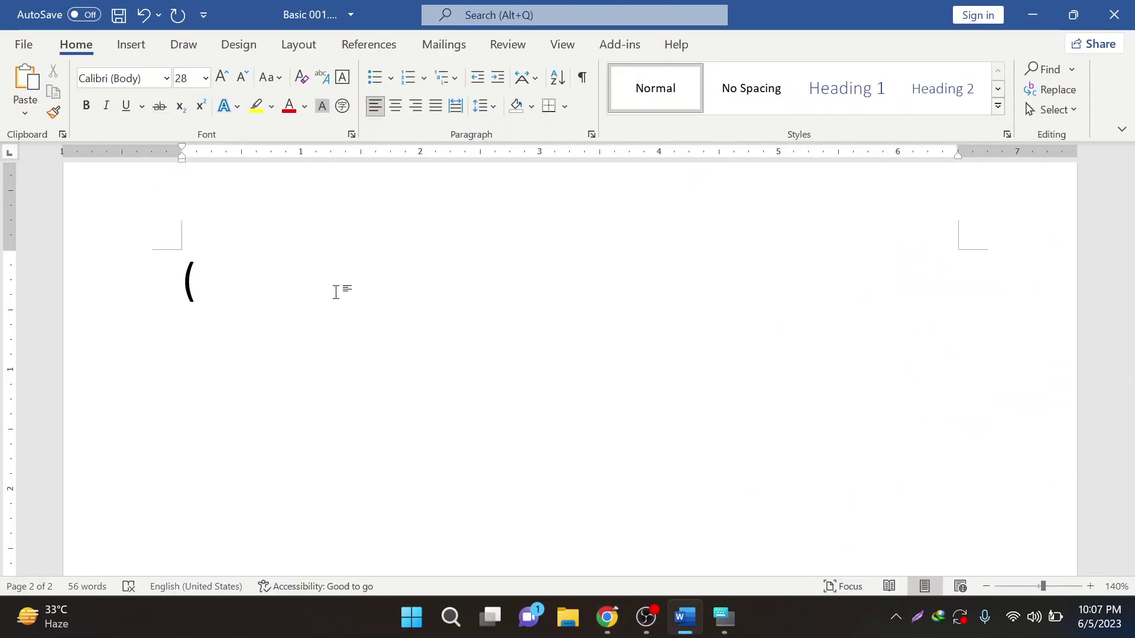
pyautogui.write('a+')
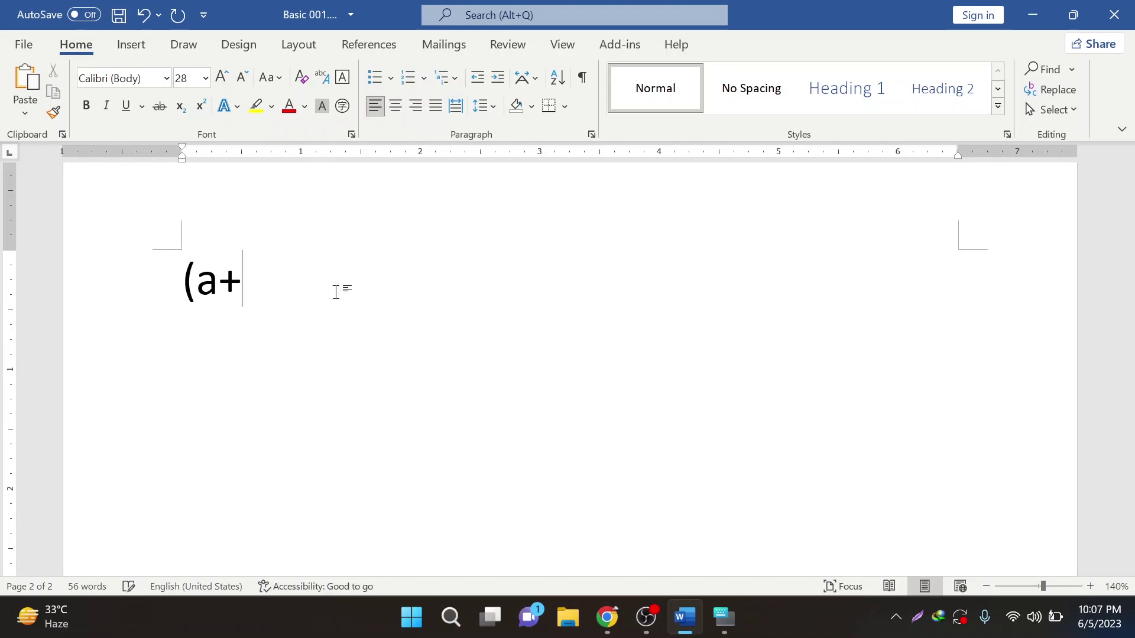
pyautogui.write('b)')
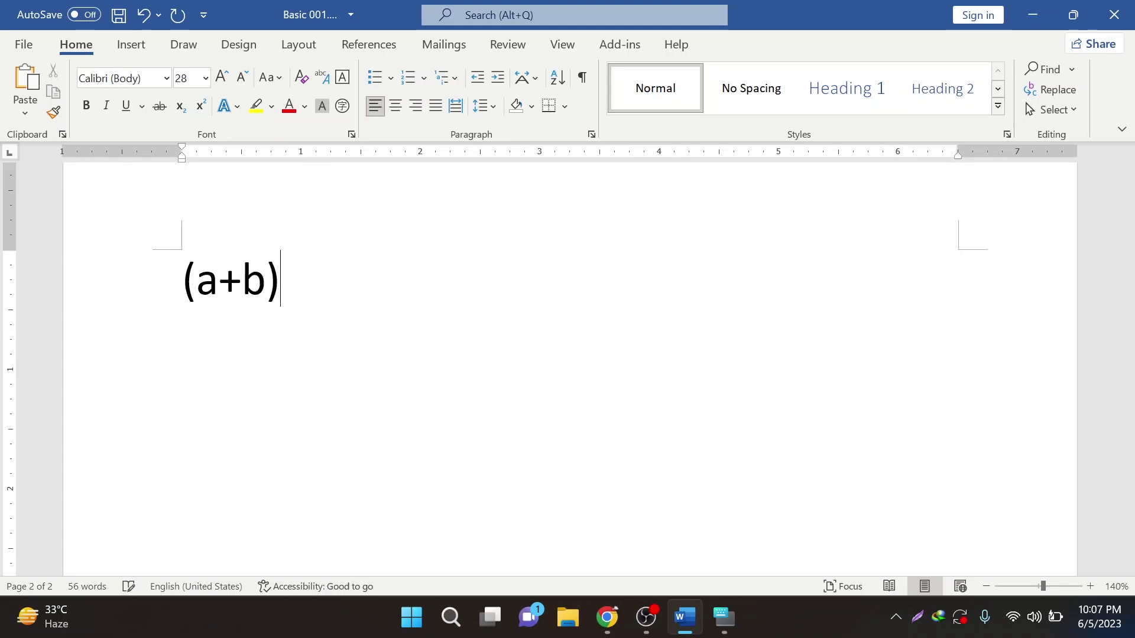
pyautogui.write('2=a2')
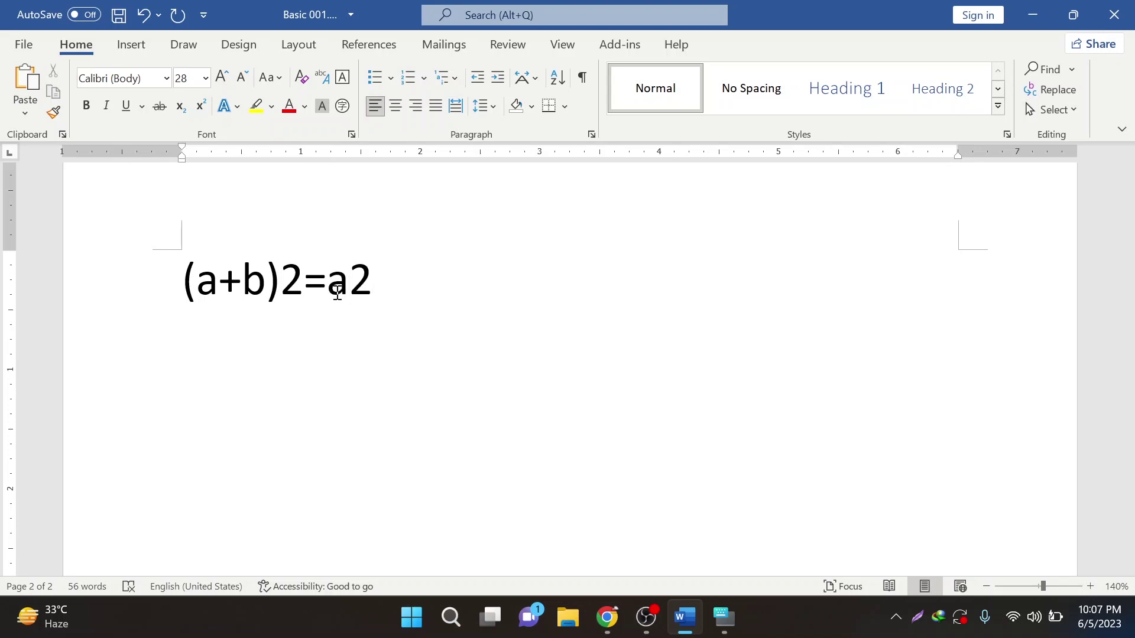
pyautogui.write('+21b')
pyautogui.press('BackSpace')
pyautogui.press('BackSpace')
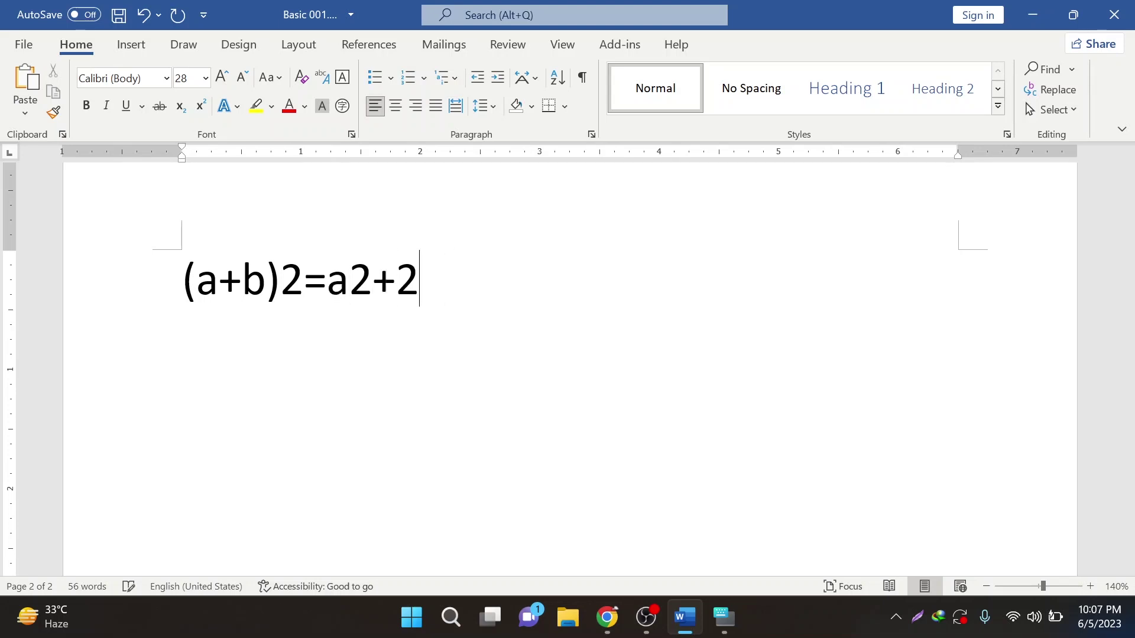
pyautogui.write('ab+')
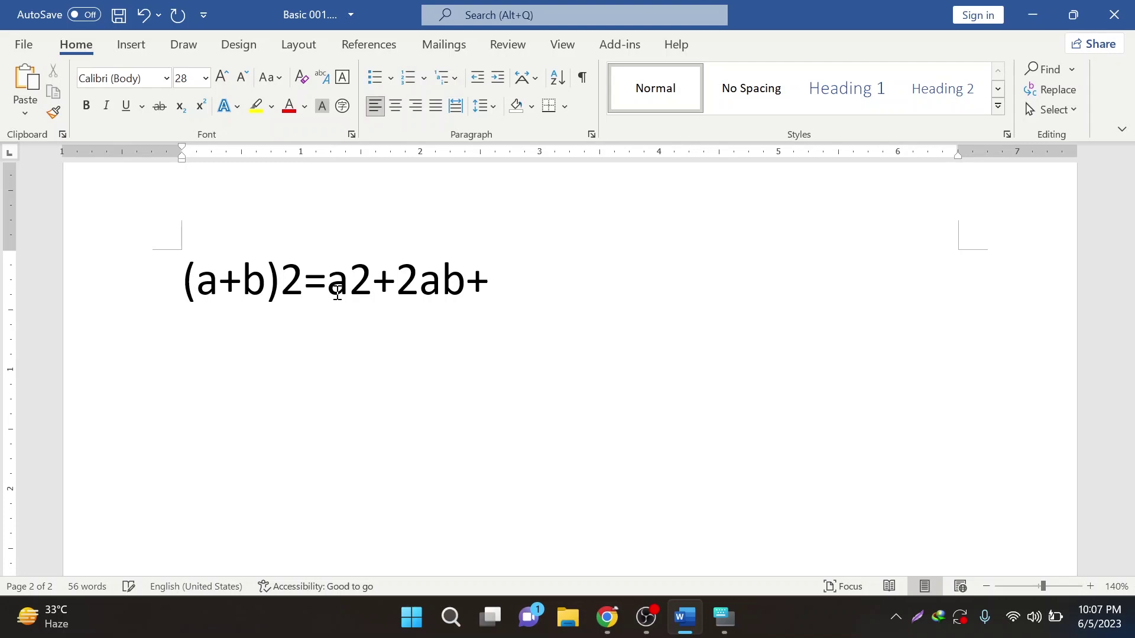
pyautogui.write('b2')
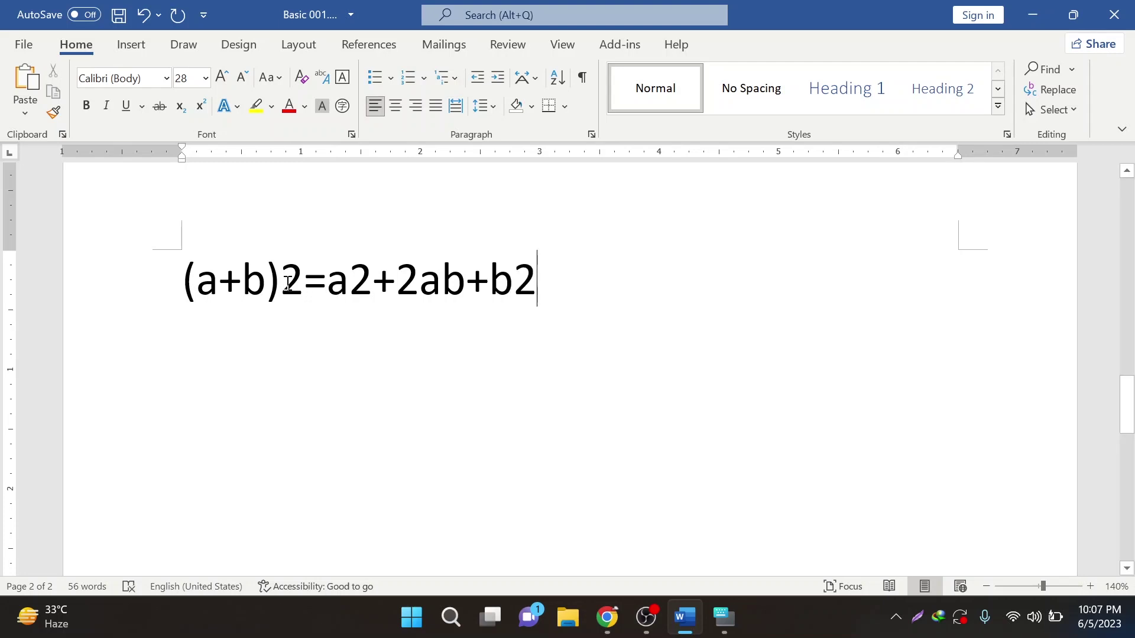
# - Superscript the 2s after (a+b), a and b
pyautogui.doubleClick(287, 282)
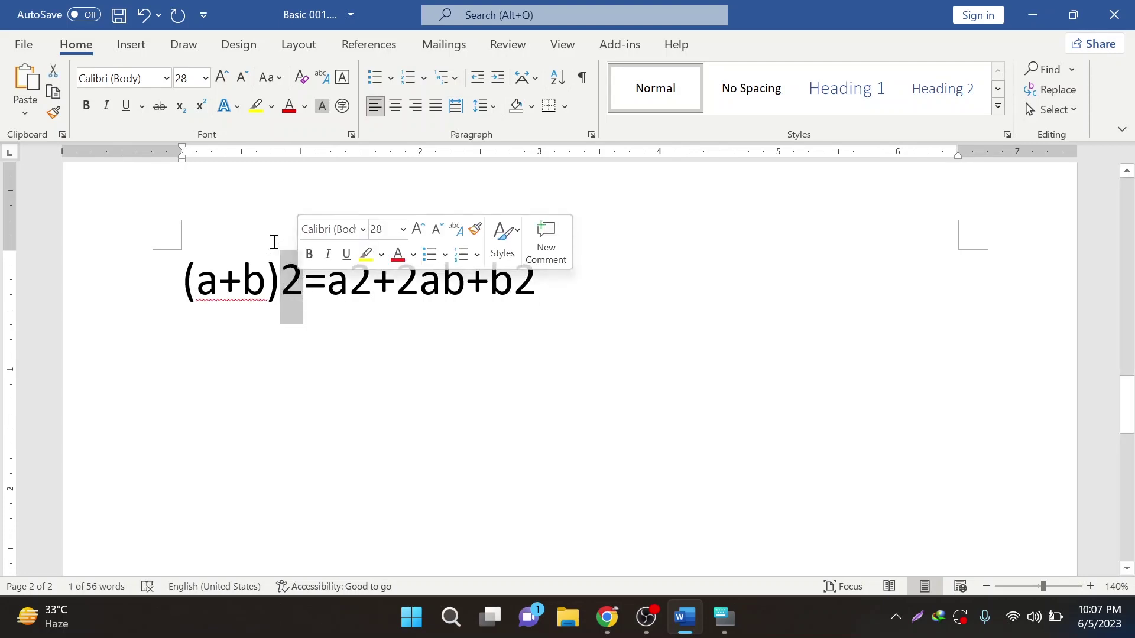
pyautogui.click(291, 296)
pyautogui.doubleClick(300, 285)
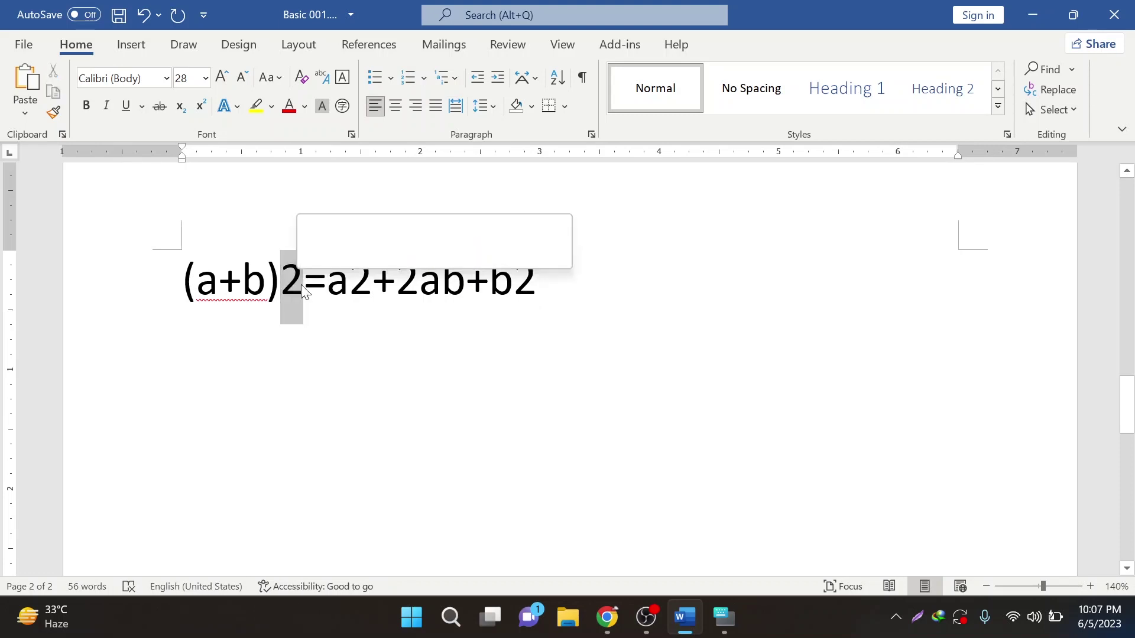
pyautogui.click(201, 108)
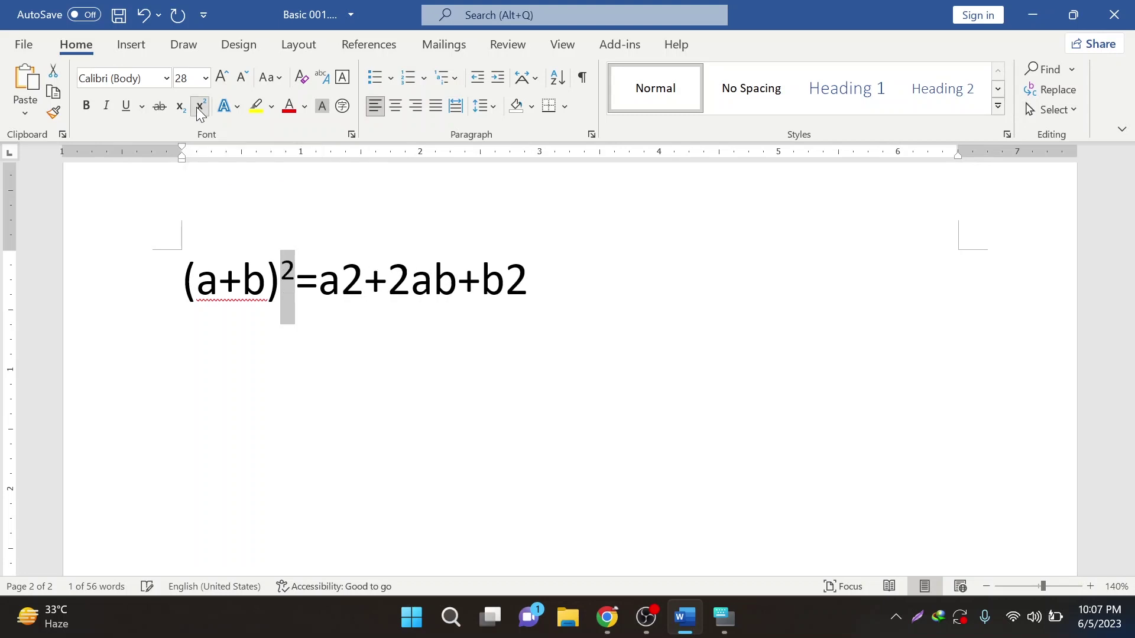
pyautogui.click(351, 284)
pyautogui.doubleClick(356, 284)
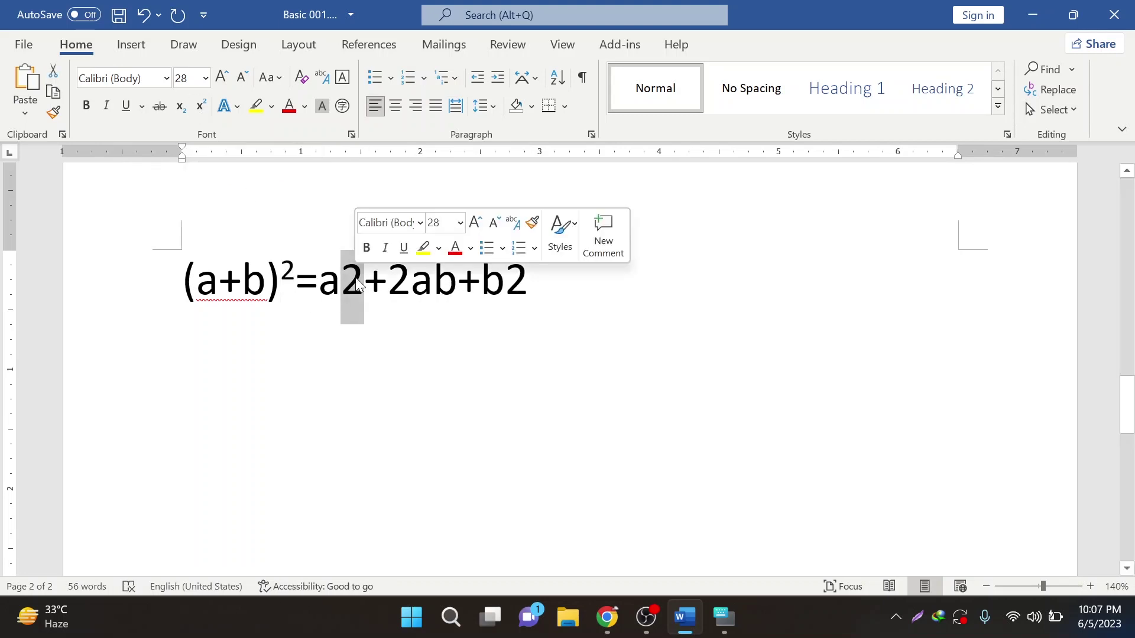
pyautogui.click(200, 107)
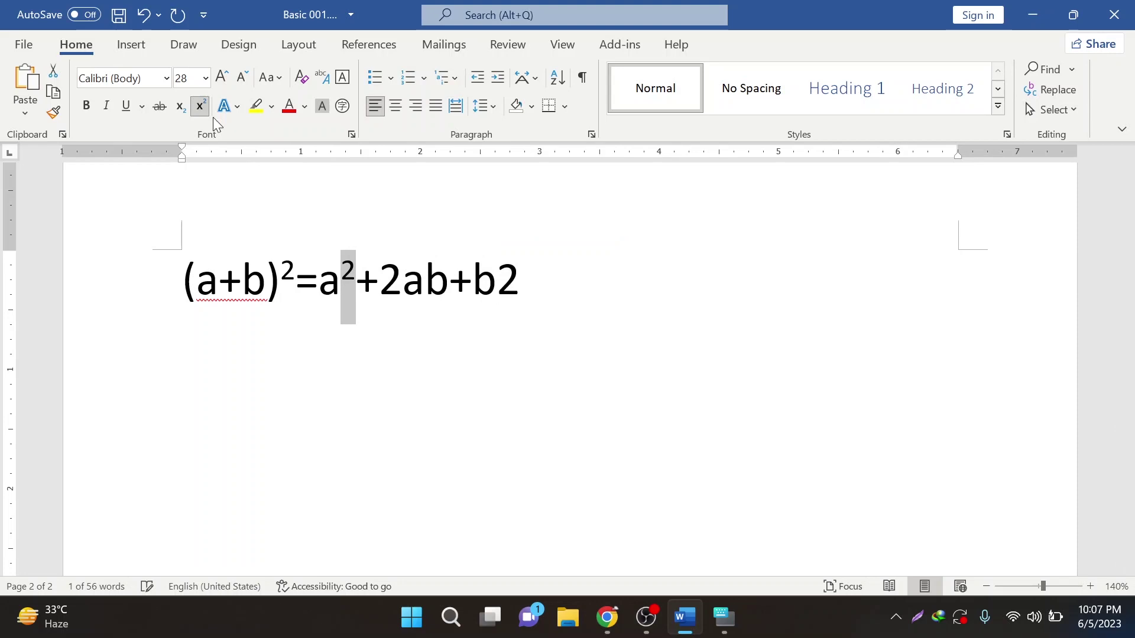
pyautogui.click(414, 294)
pyautogui.moveTo(520, 280); pyautogui.dragTo(500, 281)
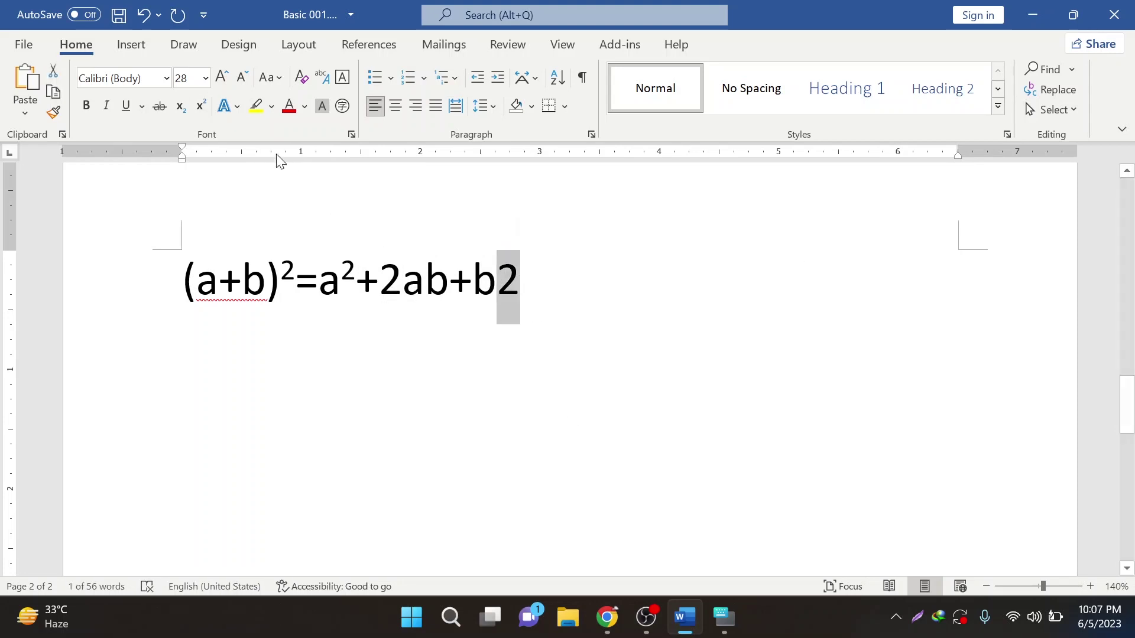
pyautogui.click(207, 111)
# - Toggle Superscript off and back on with the caret after b²
pyautogui.click(517, 282)
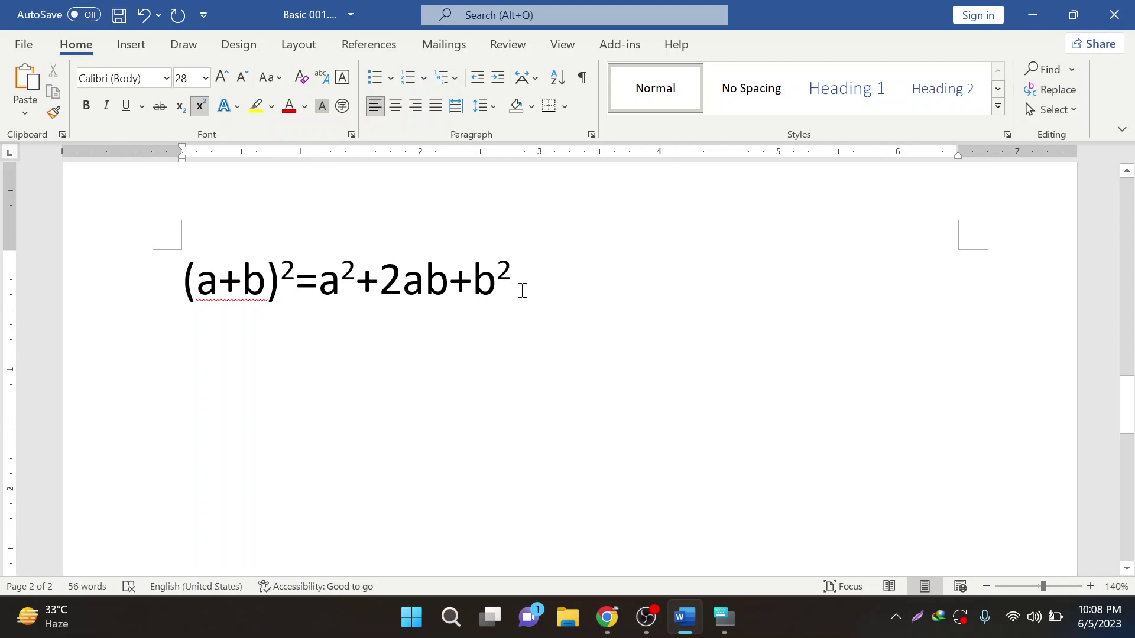
pyautogui.click(199, 107)
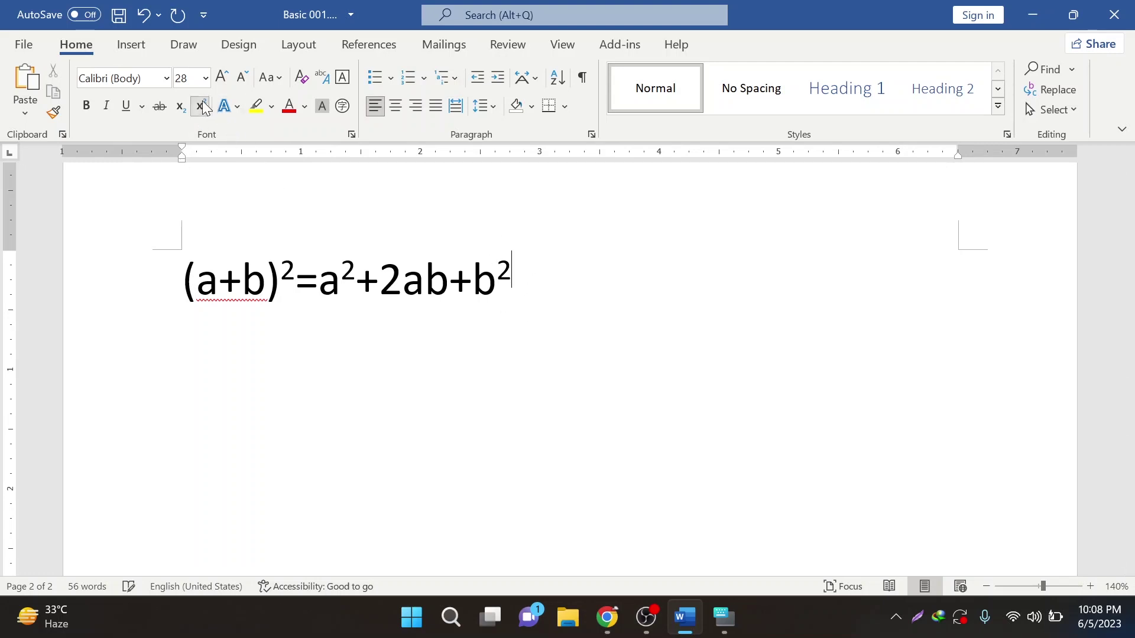
pyautogui.click(201, 112)
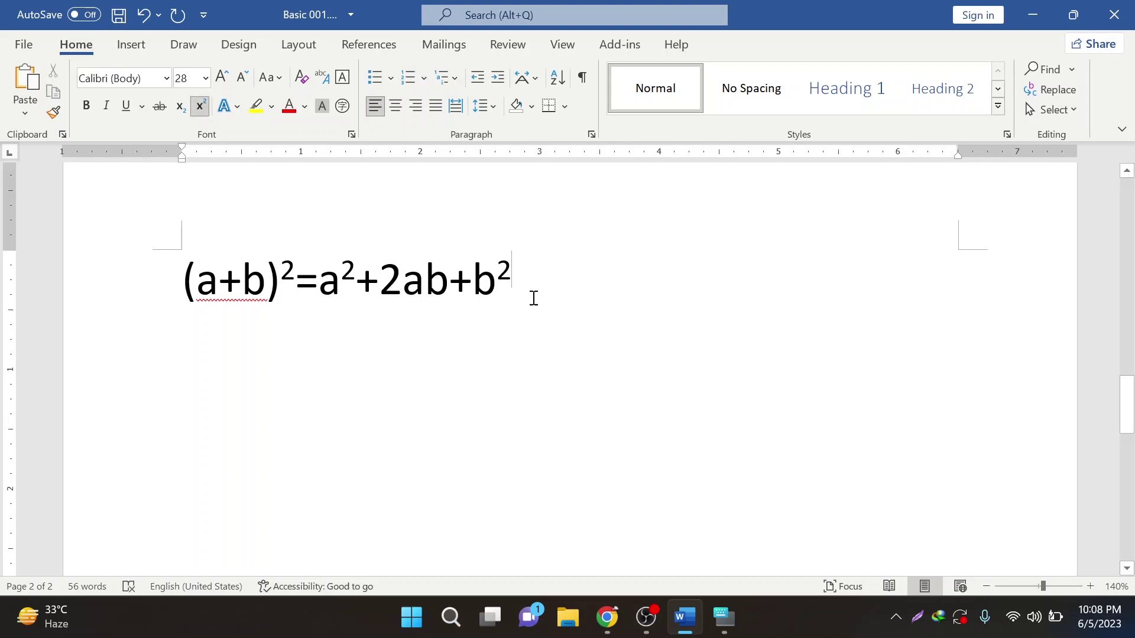
# - Type two lines of filler text after the formula
pyautogui.write('jiugdiuceiugeiyfgeyfdeiub')
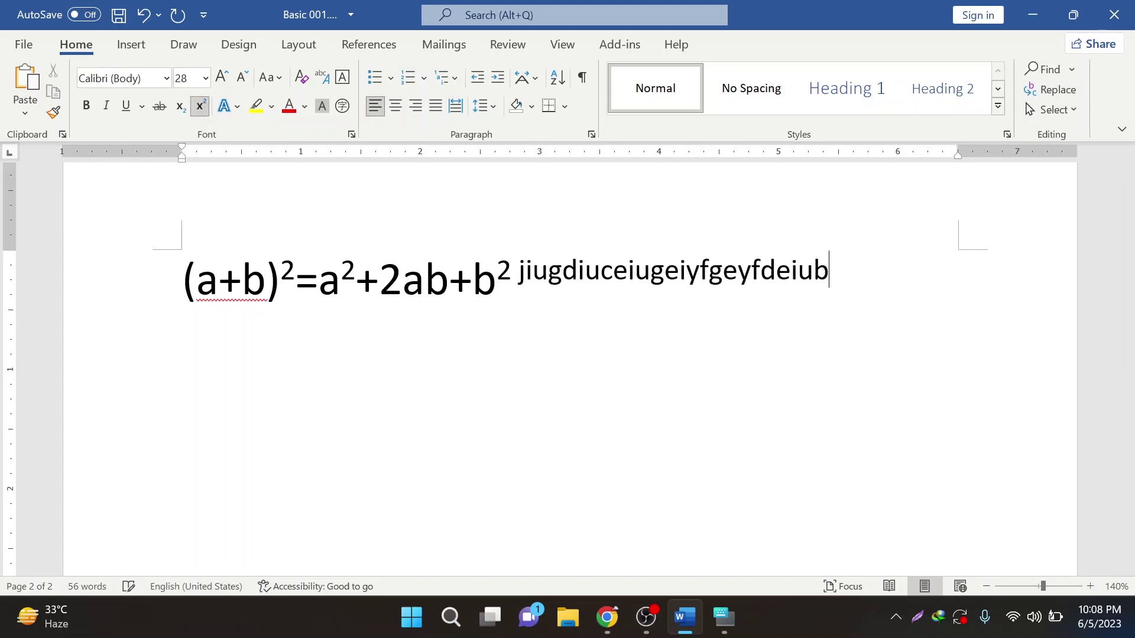
pyautogui.write('eiyfeyeueyfyeceueugeug')
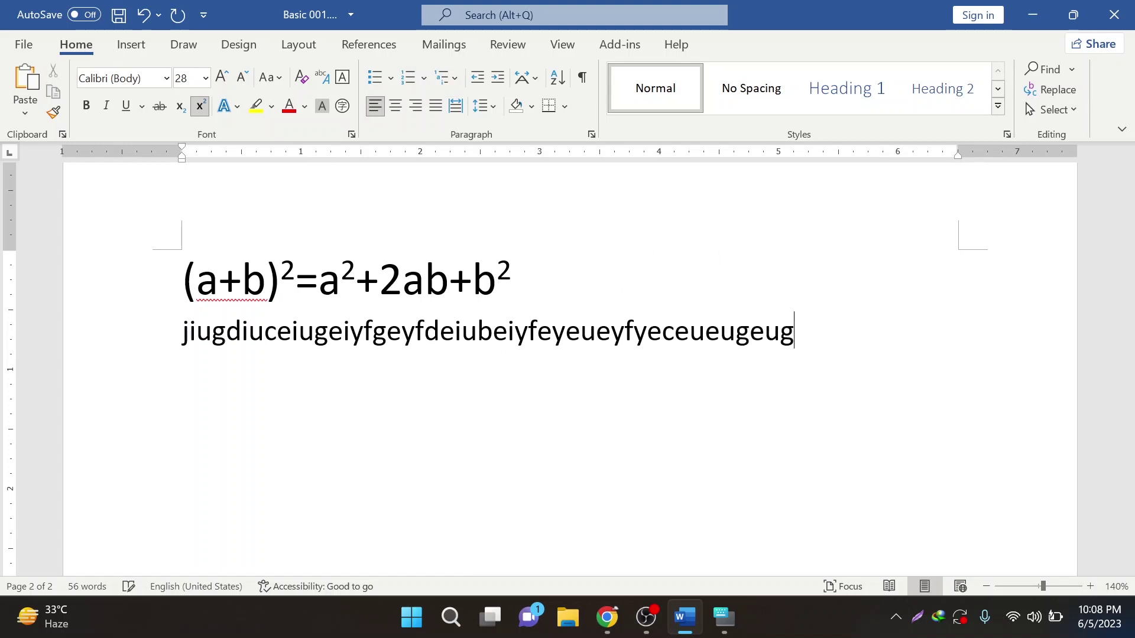
pyautogui.write(' gcyegeygcey')
pyautogui.press('Return')
pyautogui.write('guyefceyf')
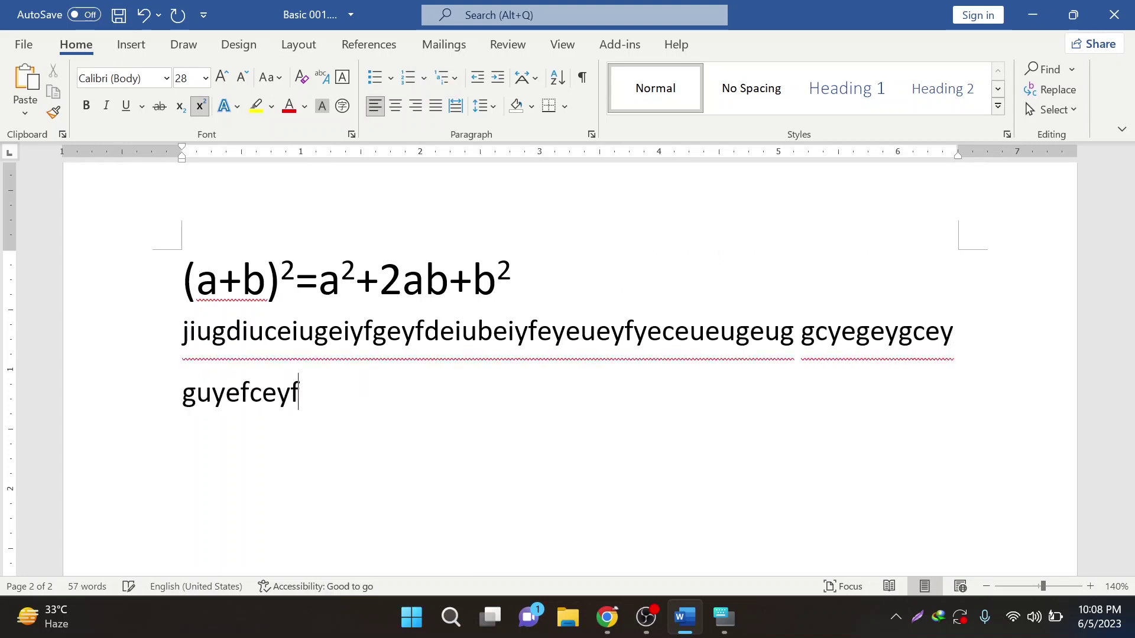
pyautogui.write('eygye gigeige yegfyue')
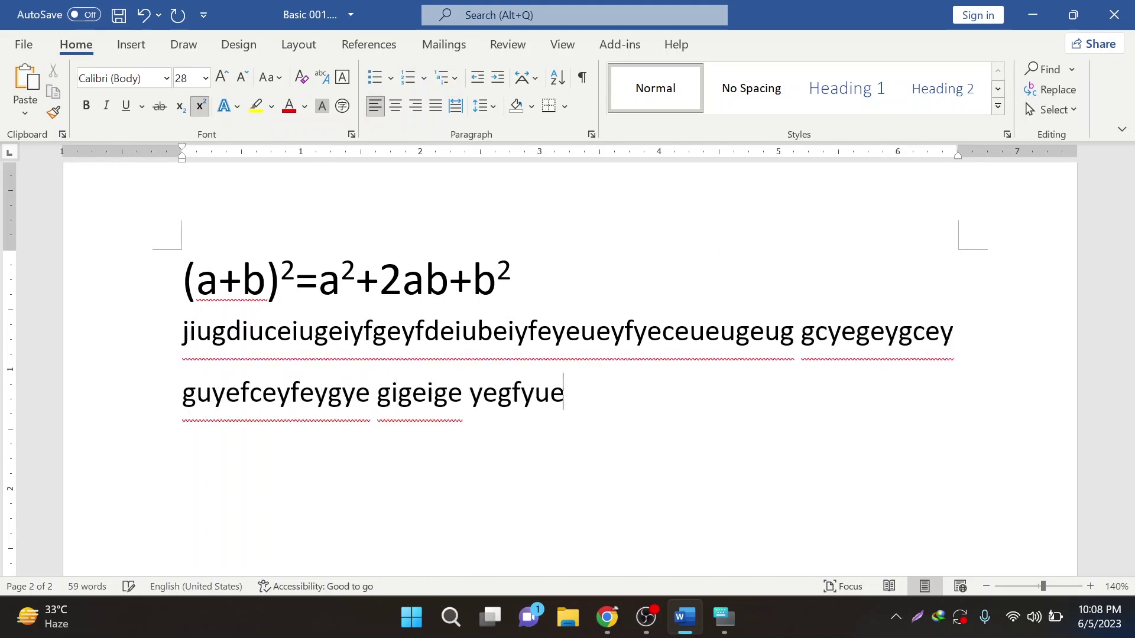
pyautogui.write('gfyef')
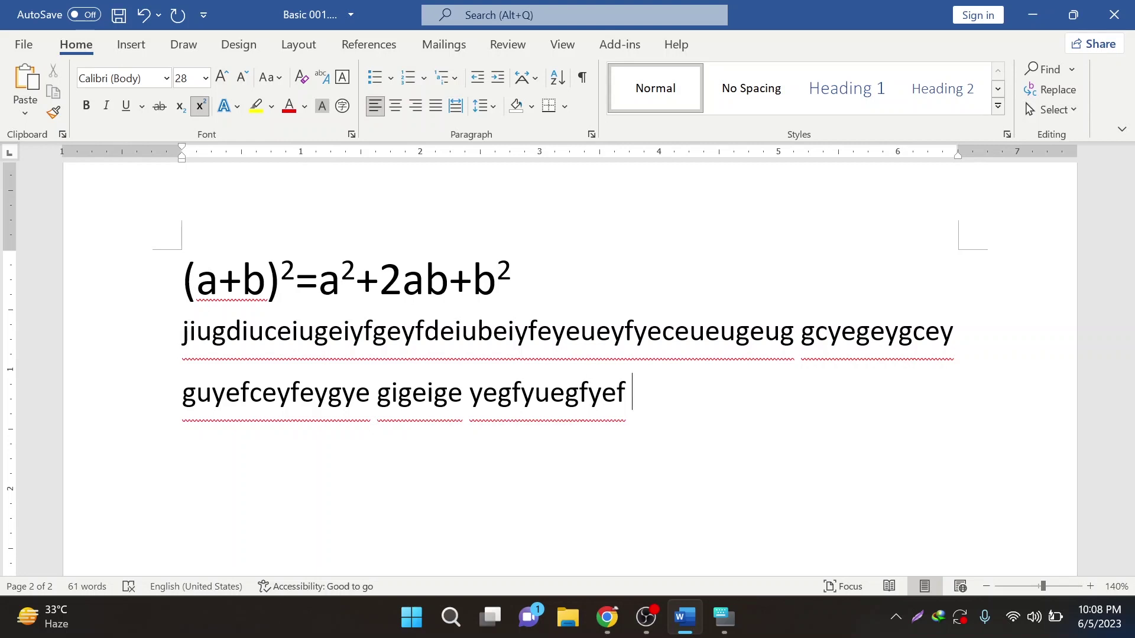
# - Delete the filler lines, turn Superscript off, and start a new line
pyautogui.click(201, 106)
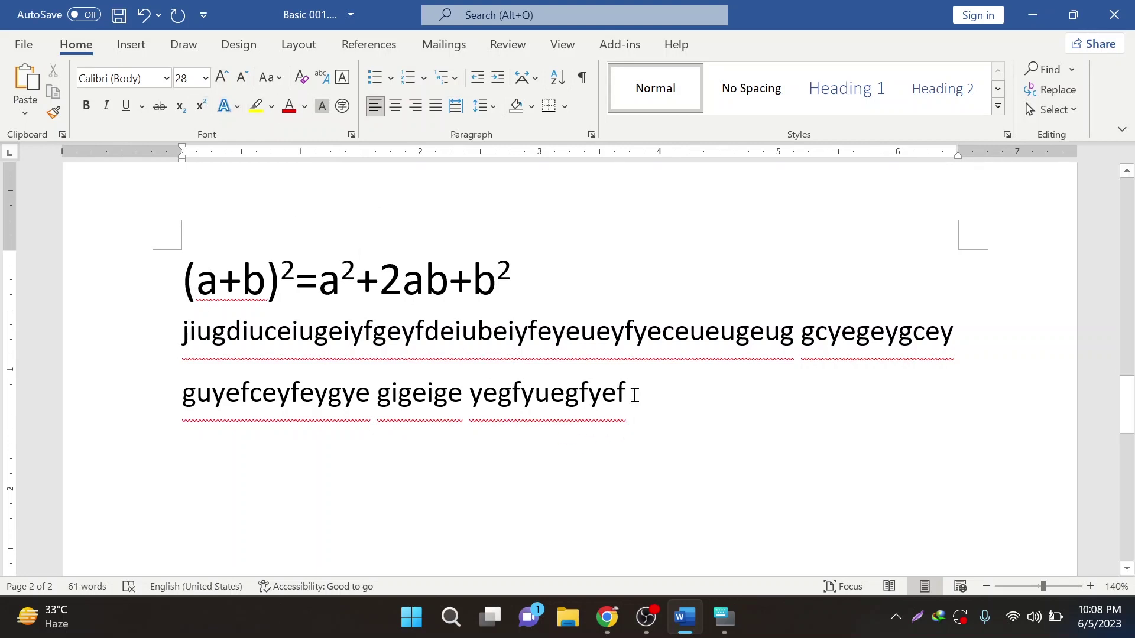
pyautogui.moveTo(636, 392); pyautogui.dragTo(204, 343)
pyautogui.press('BackSpace')
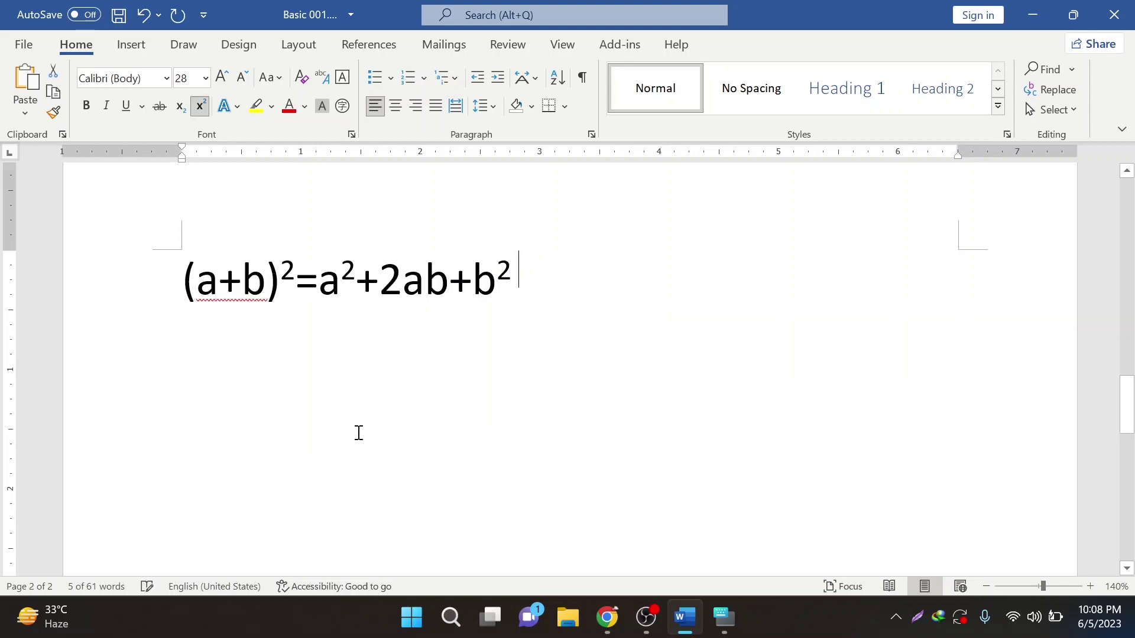
pyautogui.click(202, 107)
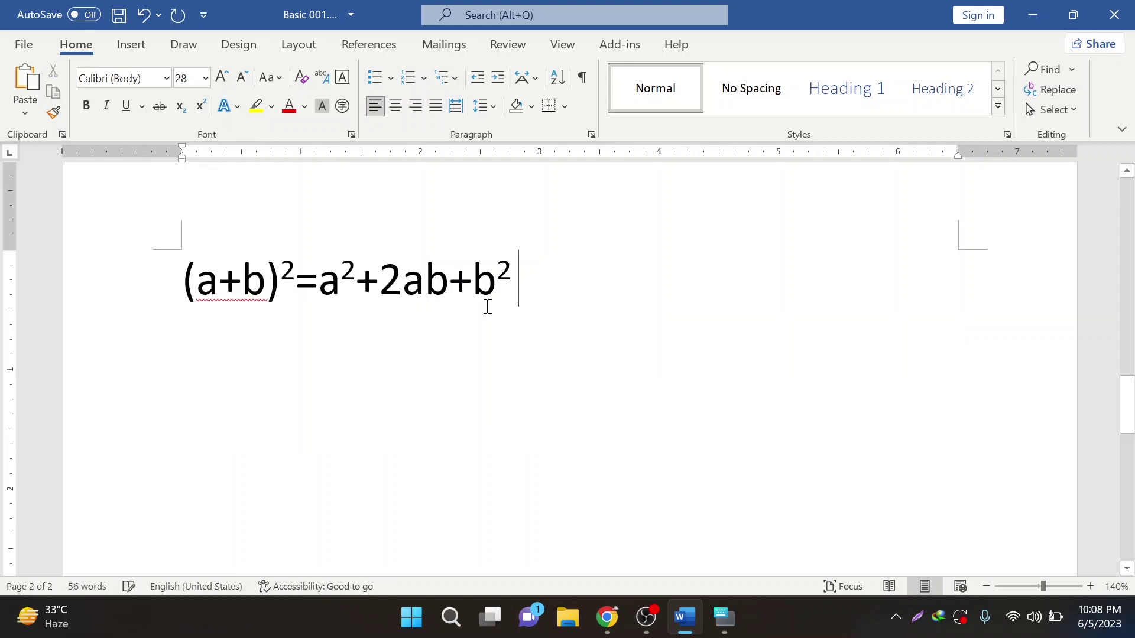
pyautogui.press('Return')
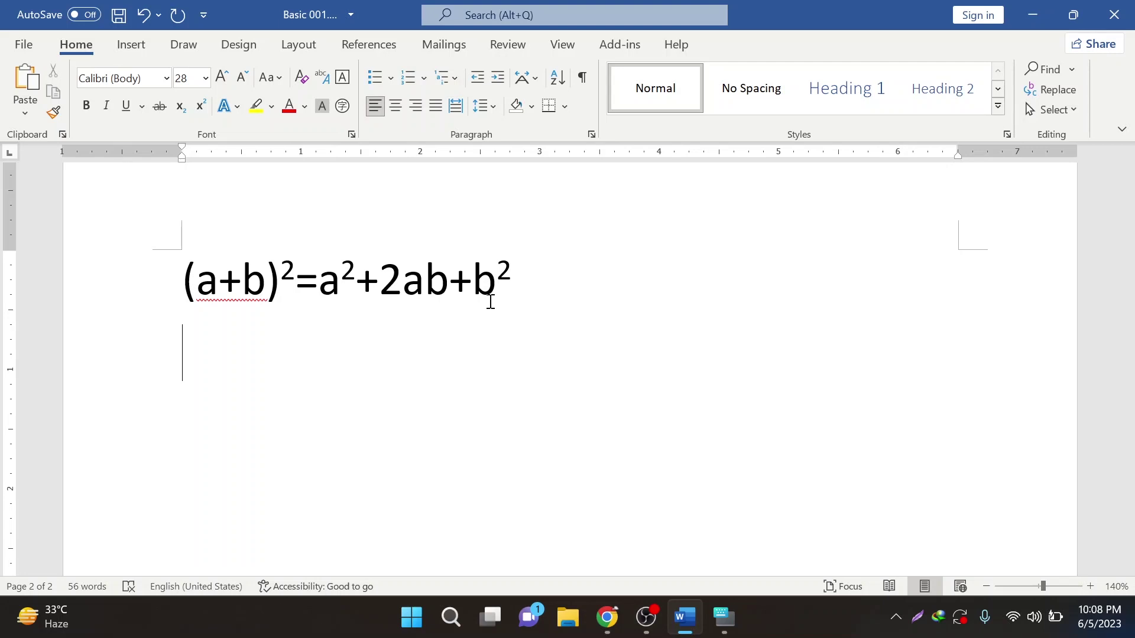
# - Type CuSO4 with the 4 as a subscript, then begin a normal new line
pyautogui.write('Cu')
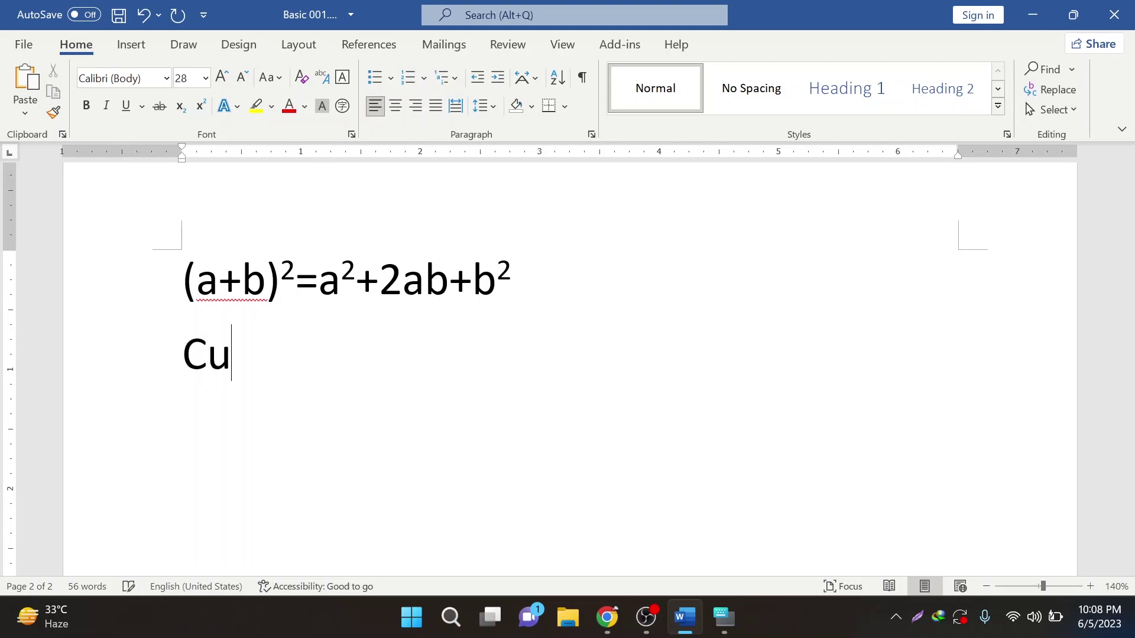
pyautogui.write('S)')
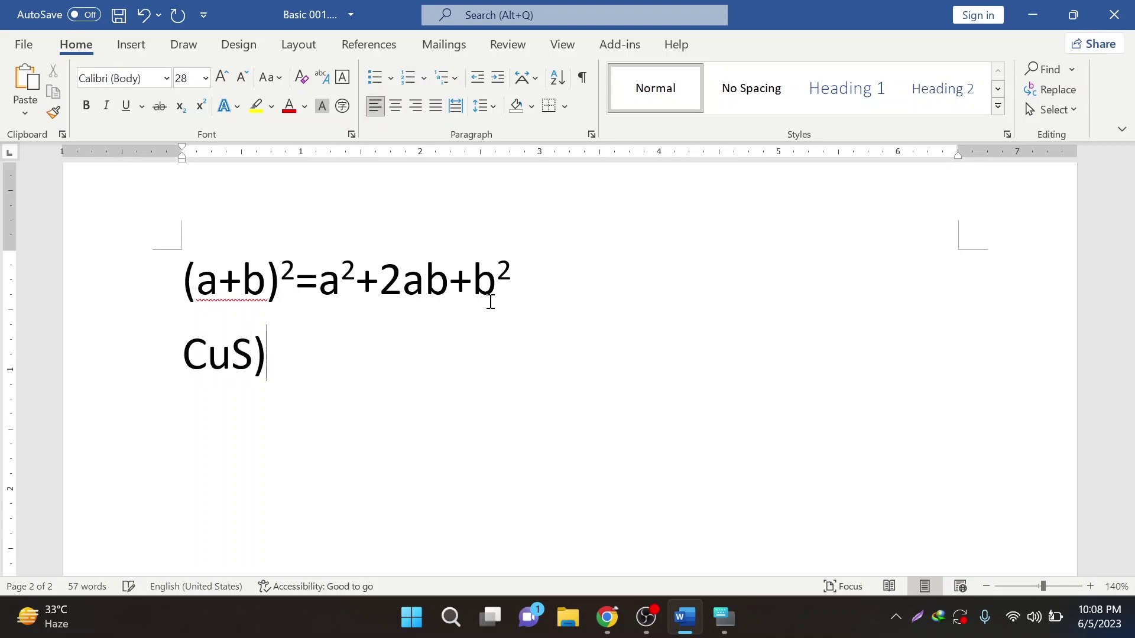
pyautogui.press('BackSpace')
pyautogui.write('O')
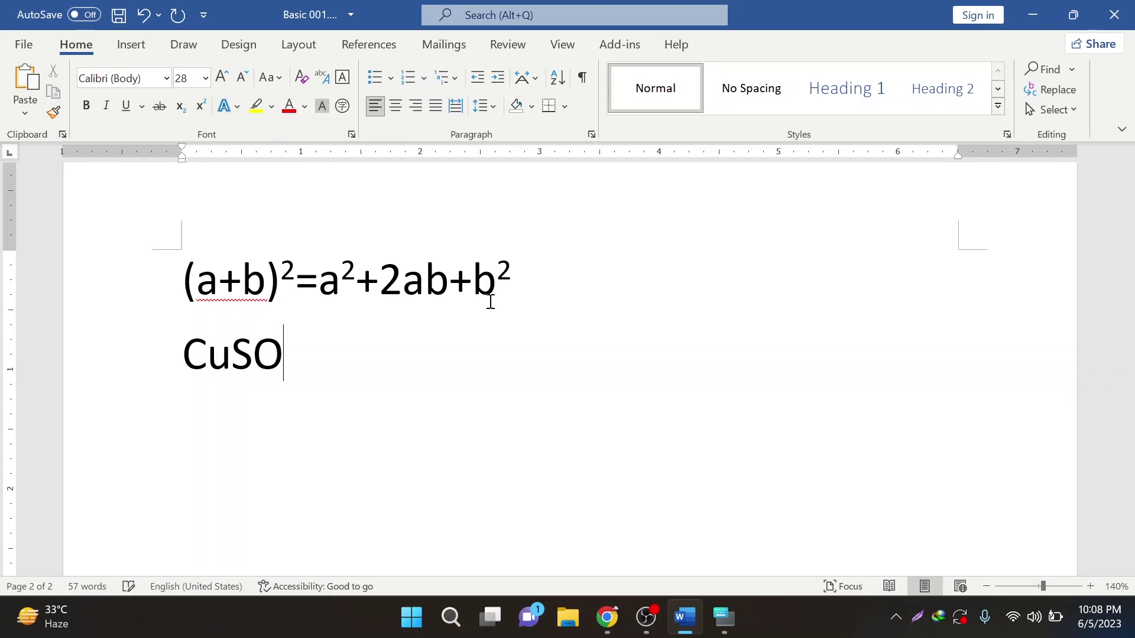
pyautogui.write('4')
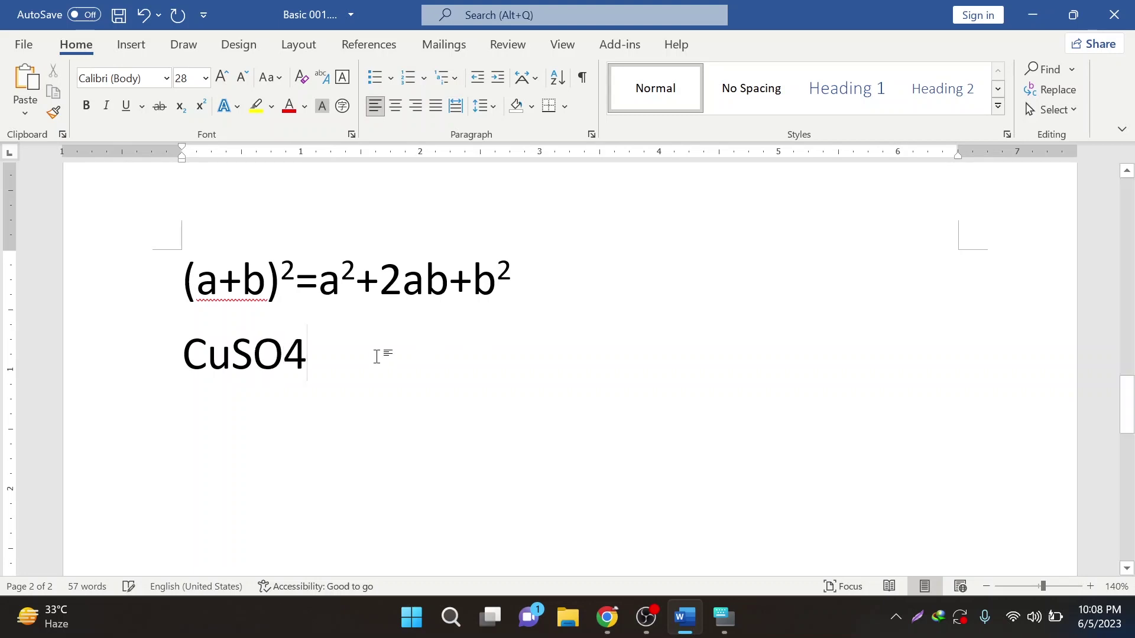
pyautogui.moveTo(305, 357); pyautogui.dragTo(295, 361)
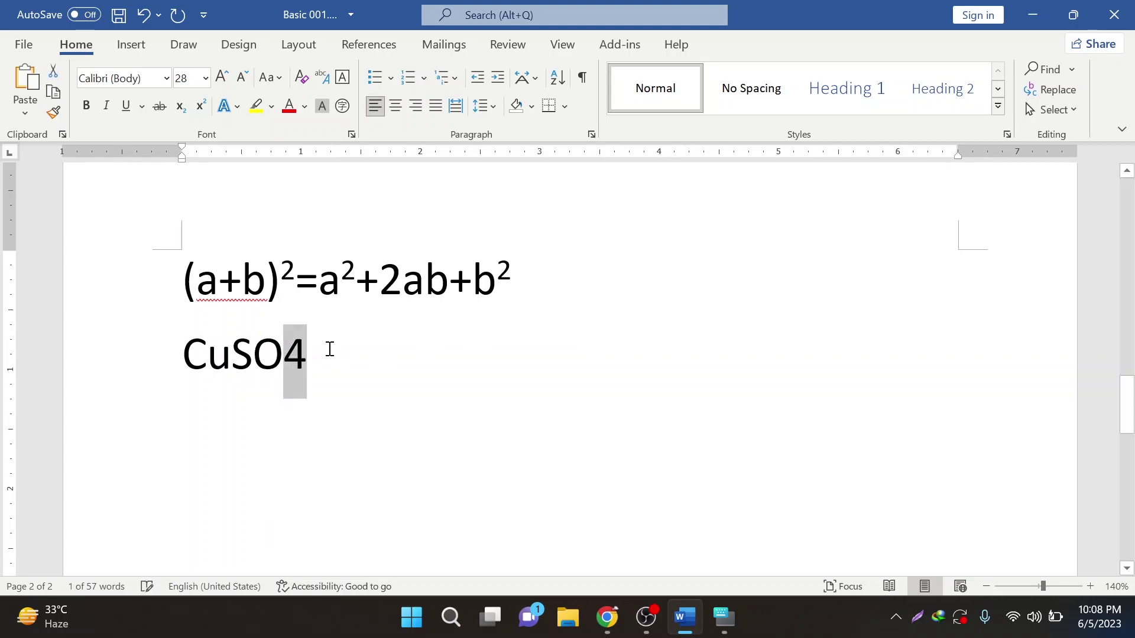
pyautogui.click(187, 111)
pyautogui.click(331, 379)
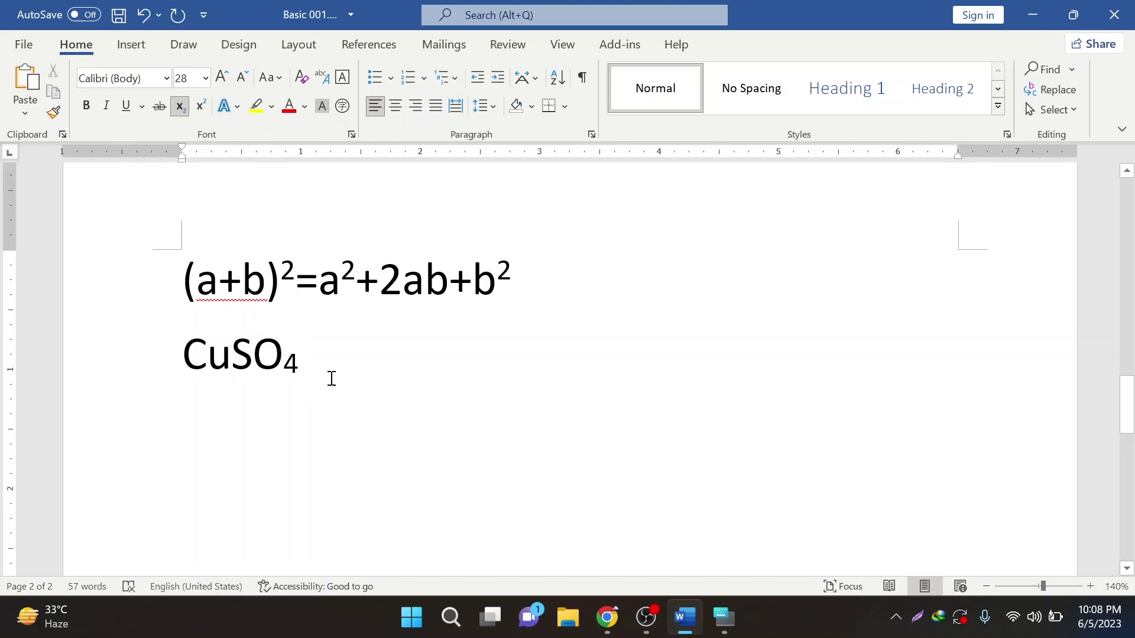
pyautogui.click(181, 107)
pyautogui.press('Return')
# - Compare the fonts of Info and Bangladesh by selecting each word
pyautogui.scroll(15, 296, 363)
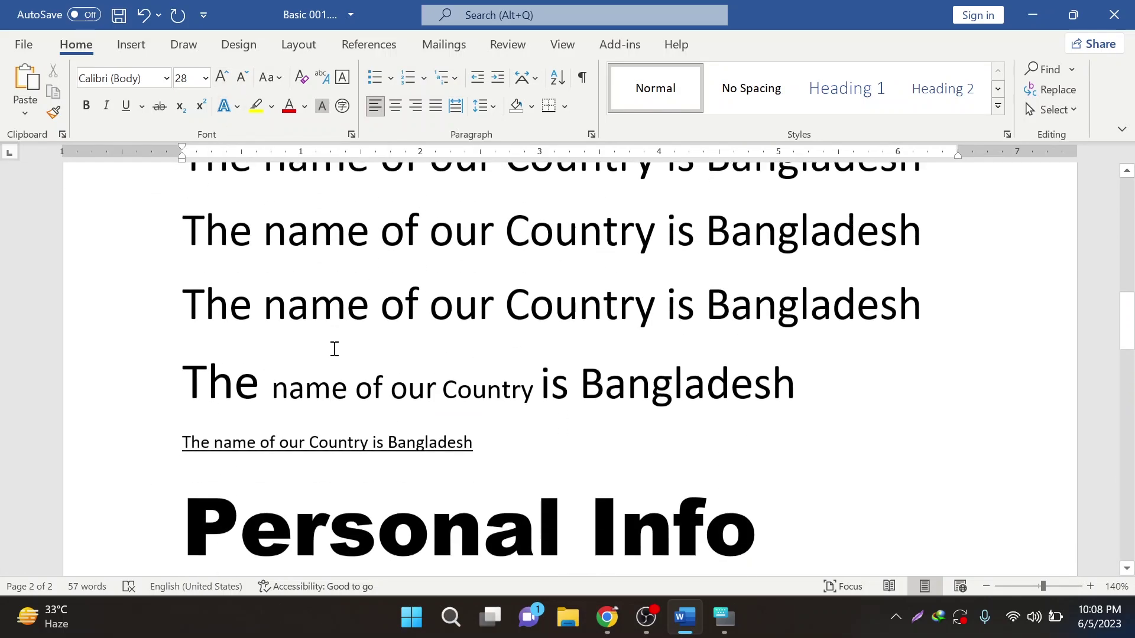
pyautogui.scroll(-5, 334, 349)
pyautogui.moveTo(593, 347); pyautogui.dragTo(751, 353)
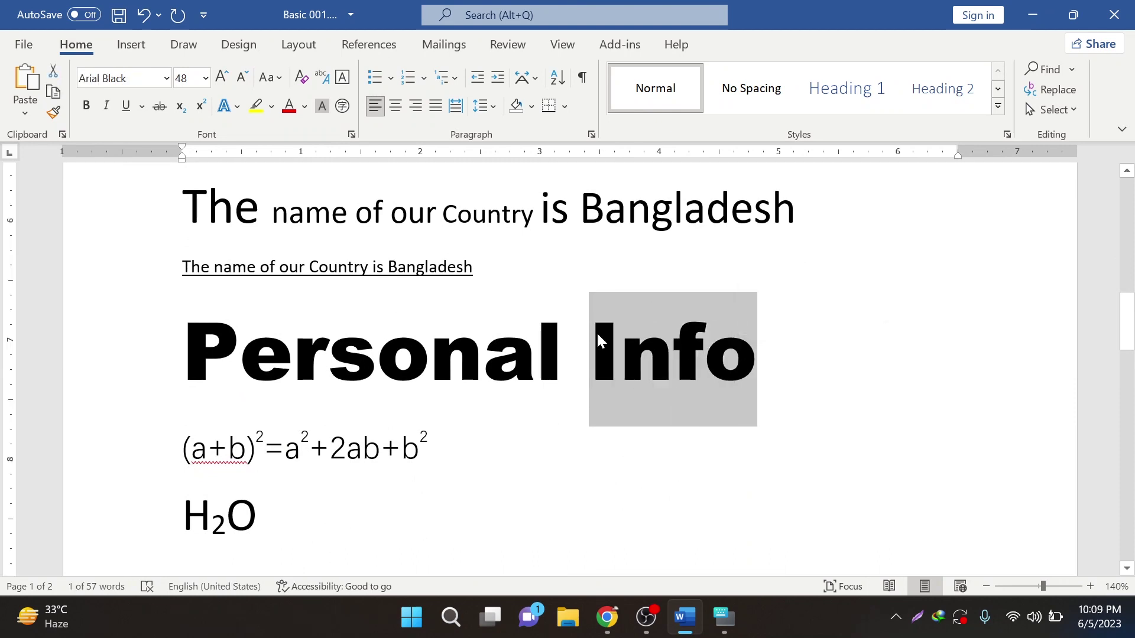
pyautogui.moveTo(582, 200); pyautogui.dragTo(771, 243)
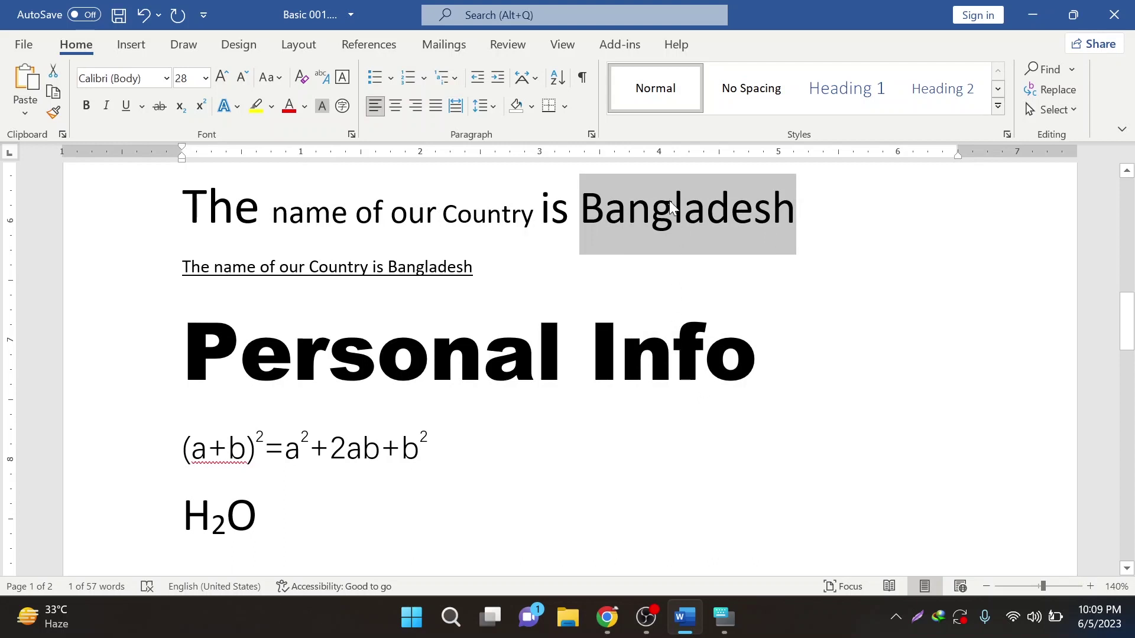
pyautogui.moveTo(590, 354); pyautogui.dragTo(757, 354)
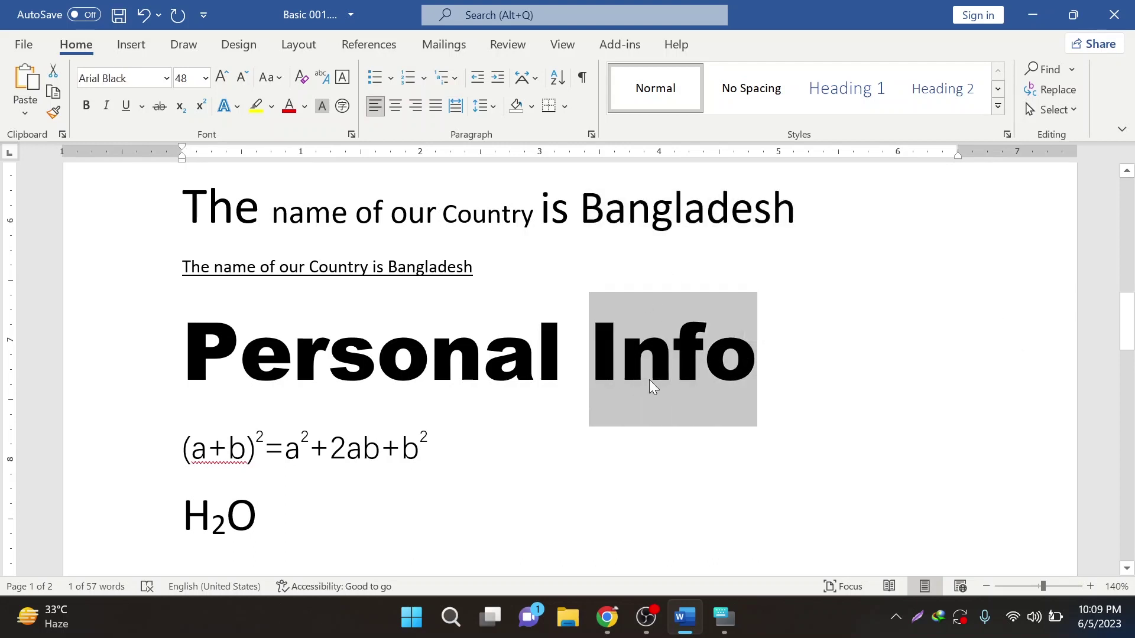
pyautogui.moveTo(582, 214); pyautogui.dragTo(794, 227)
# - Use Format Painter to copy Info's Arial Black 48 formatting onto Bangladesh
pyautogui.moveTo(592, 367); pyautogui.dragTo(747, 367)
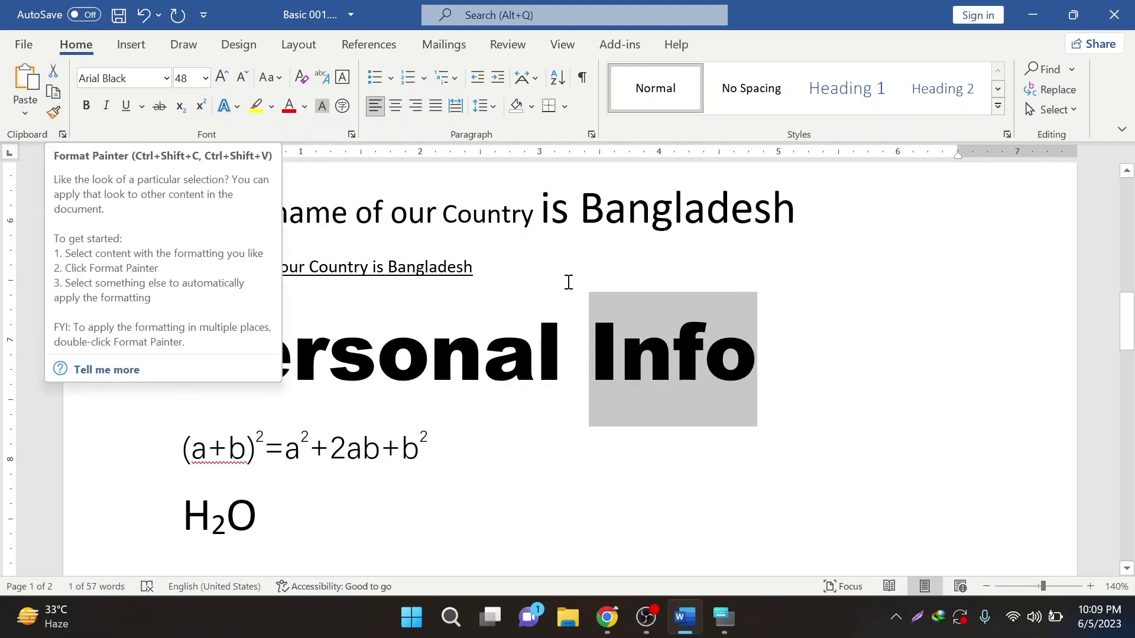
pyautogui.click(54, 113)
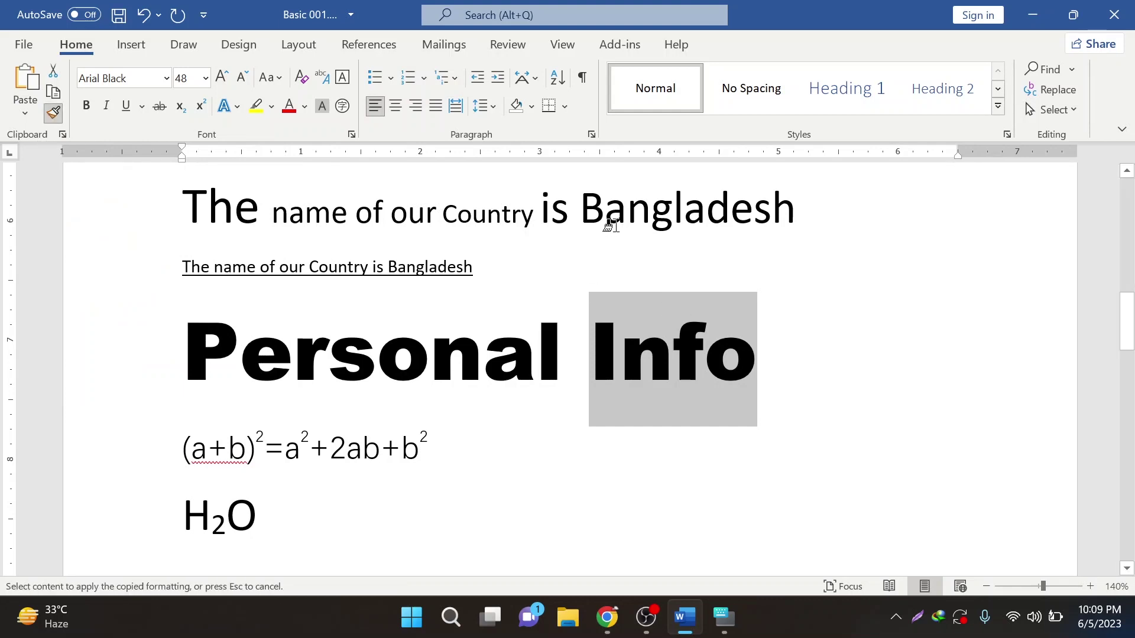
pyautogui.moveTo(577, 204); pyautogui.dragTo(795, 211)
pyautogui.click(299, 292)
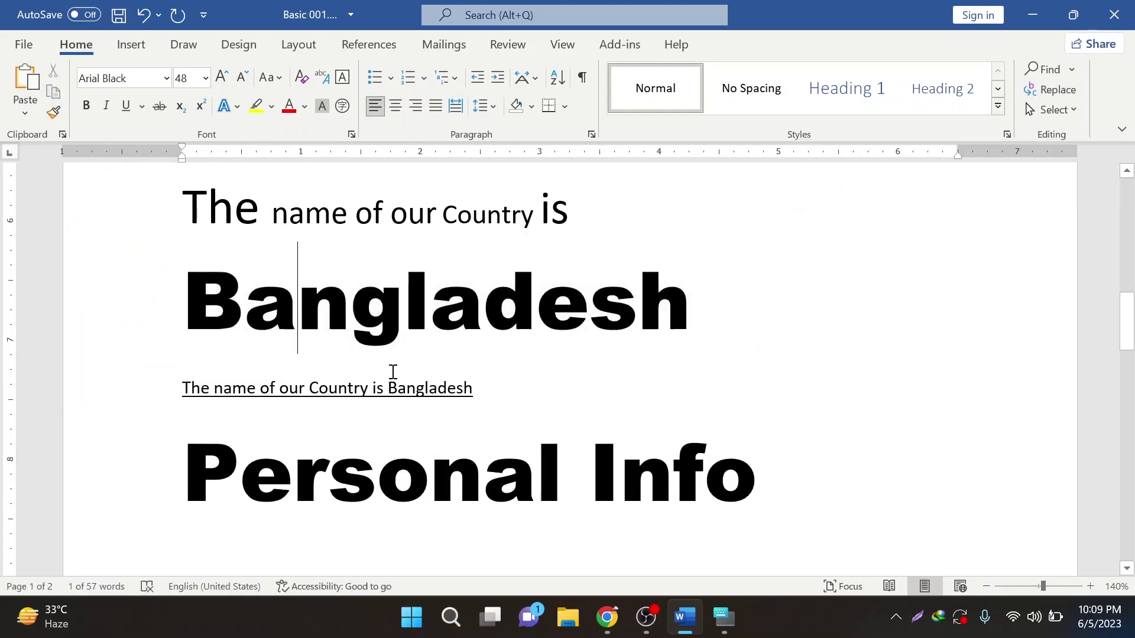
pyautogui.moveTo(620, 480); pyautogui.dragTo(704, 481)
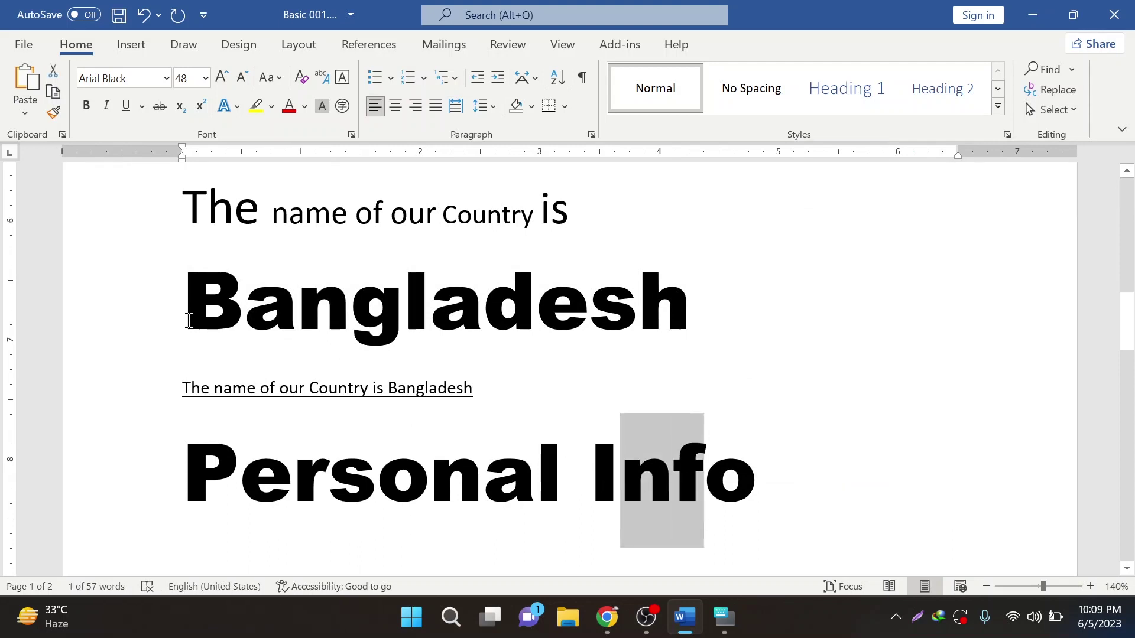
pyautogui.moveTo(183, 319); pyautogui.dragTo(553, 322)
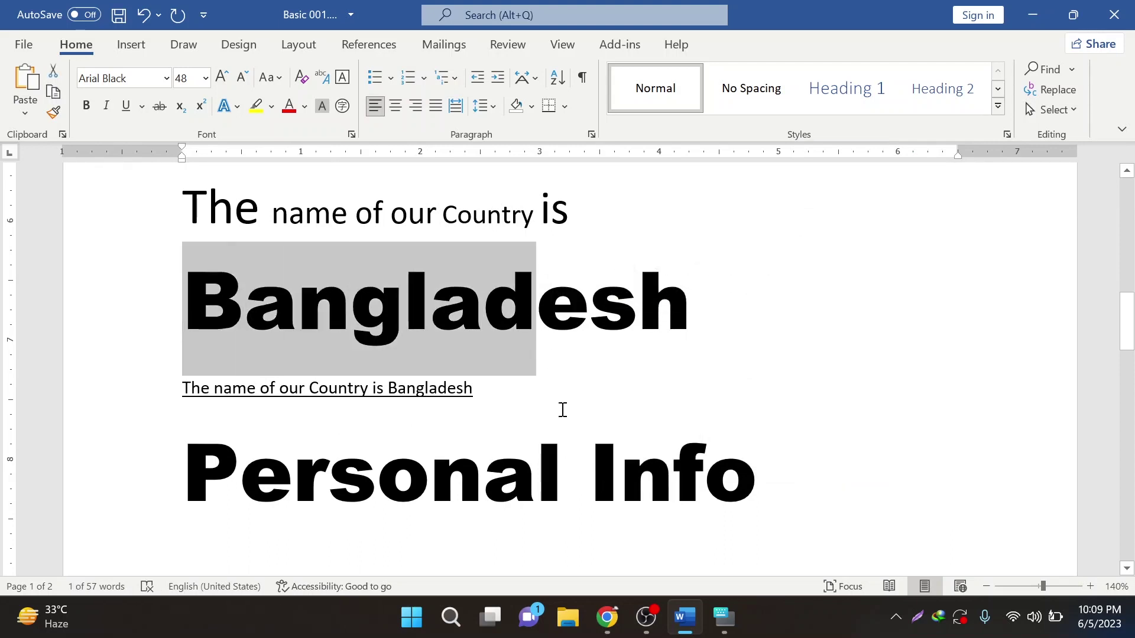
# - Format-paint the large Bangladesh style onto 'name of our Country' in the first sentence
pyautogui.scroll(-3, 555, 414)
pyautogui.scroll(1, 535, 414)
pyautogui.keyDown('ctrl'); pyautogui.scroll(-5, 531, 410); pyautogui.keyUp('ctrl')
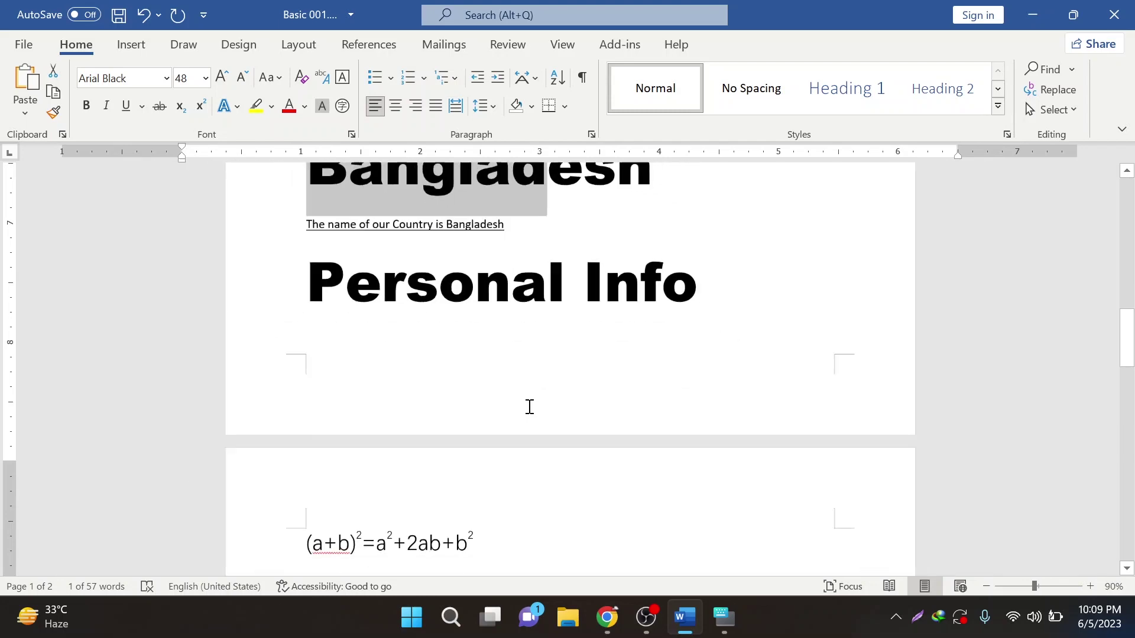
pyautogui.scroll(5, 514, 405)
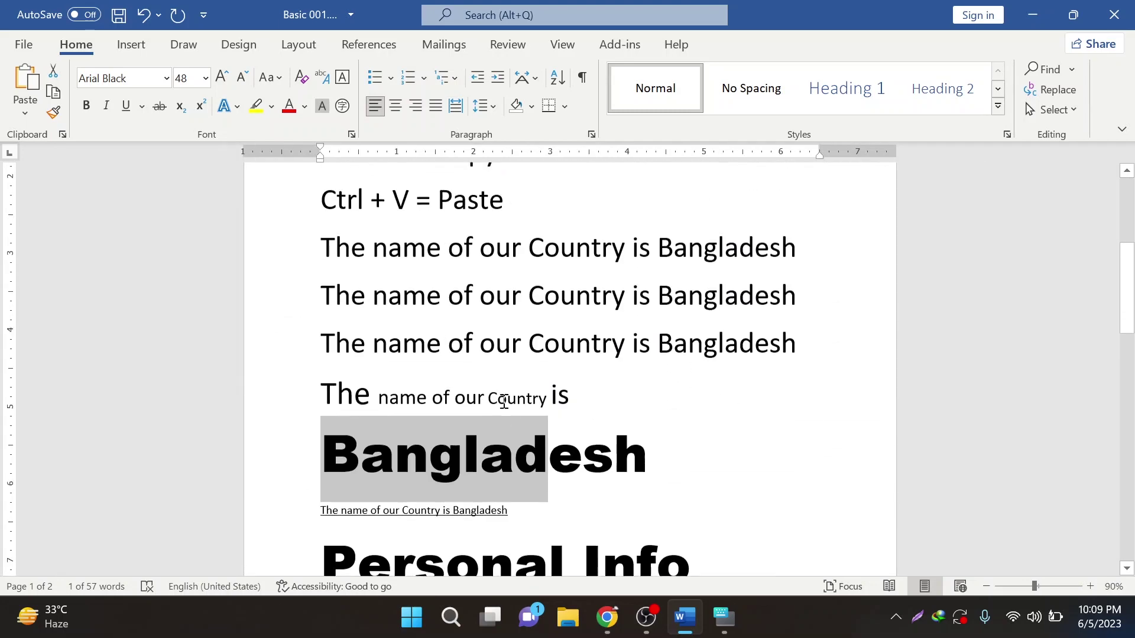
pyautogui.scroll(5, 503, 402)
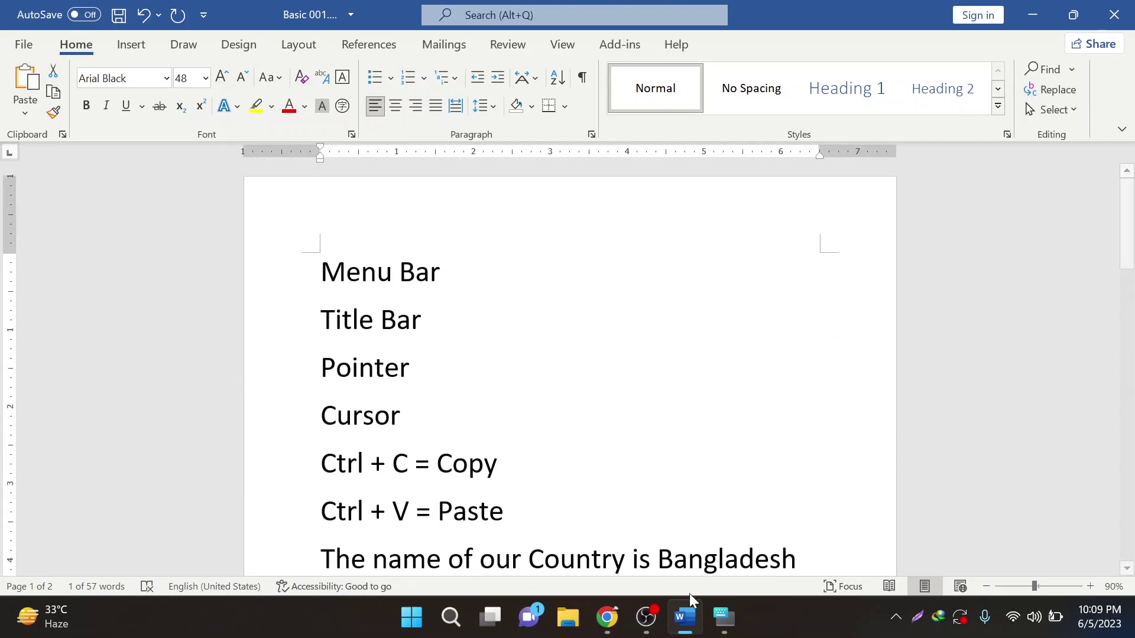
pyautogui.scroll(-8, 413, 355)
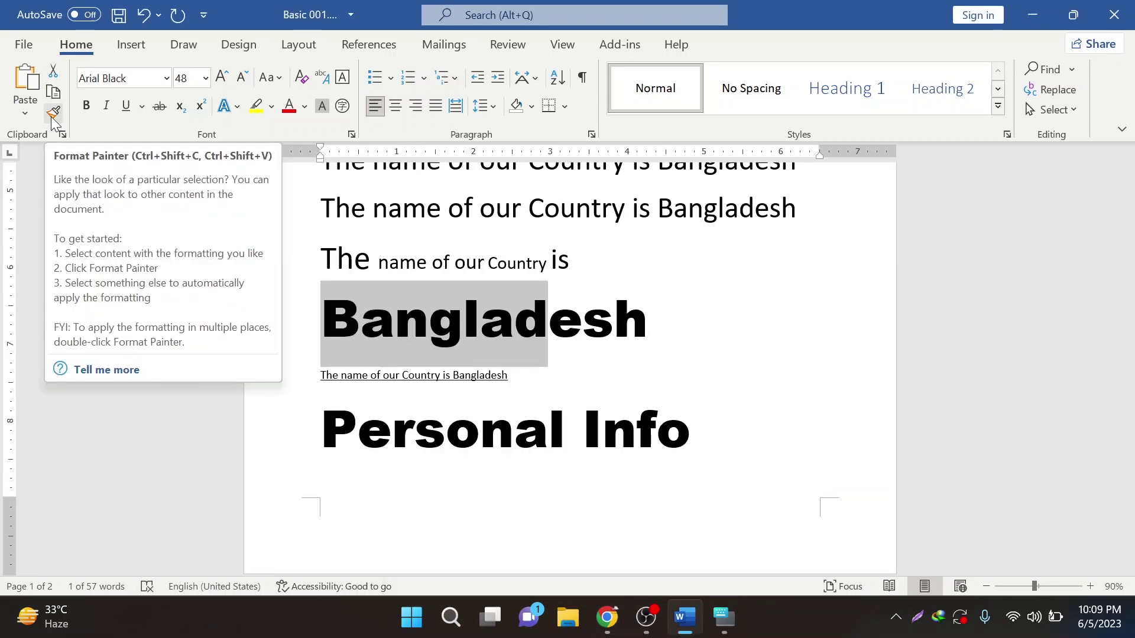
pyautogui.click(575, 357)
pyautogui.scroll(4, 573, 361)
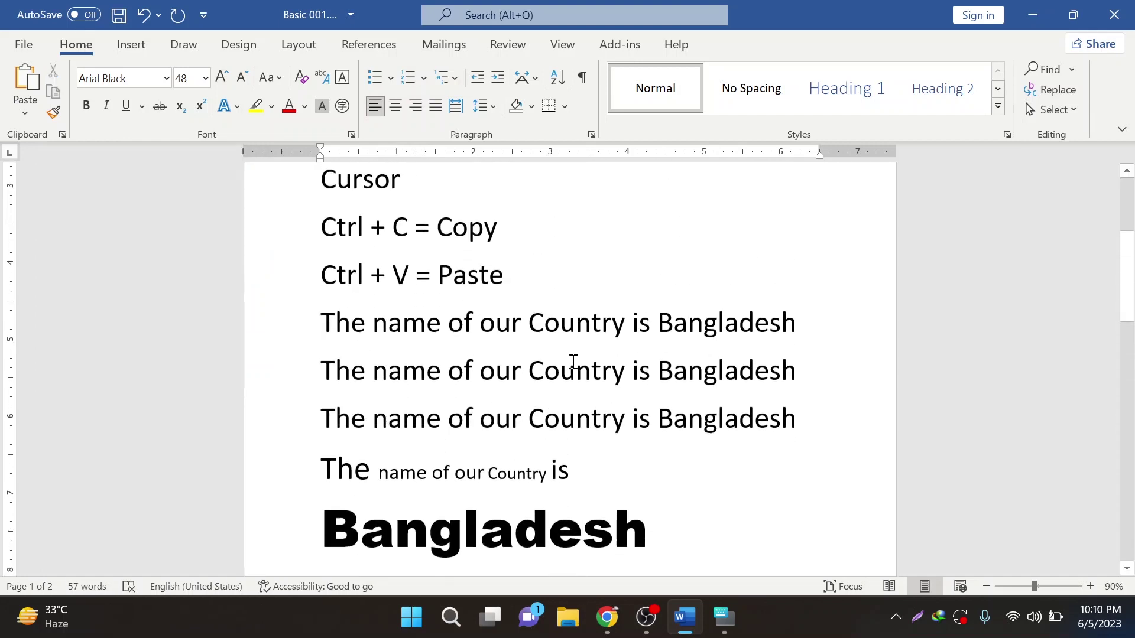
pyautogui.scroll(-1, 573, 361)
pyautogui.moveTo(394, 470); pyautogui.dragTo(463, 470)
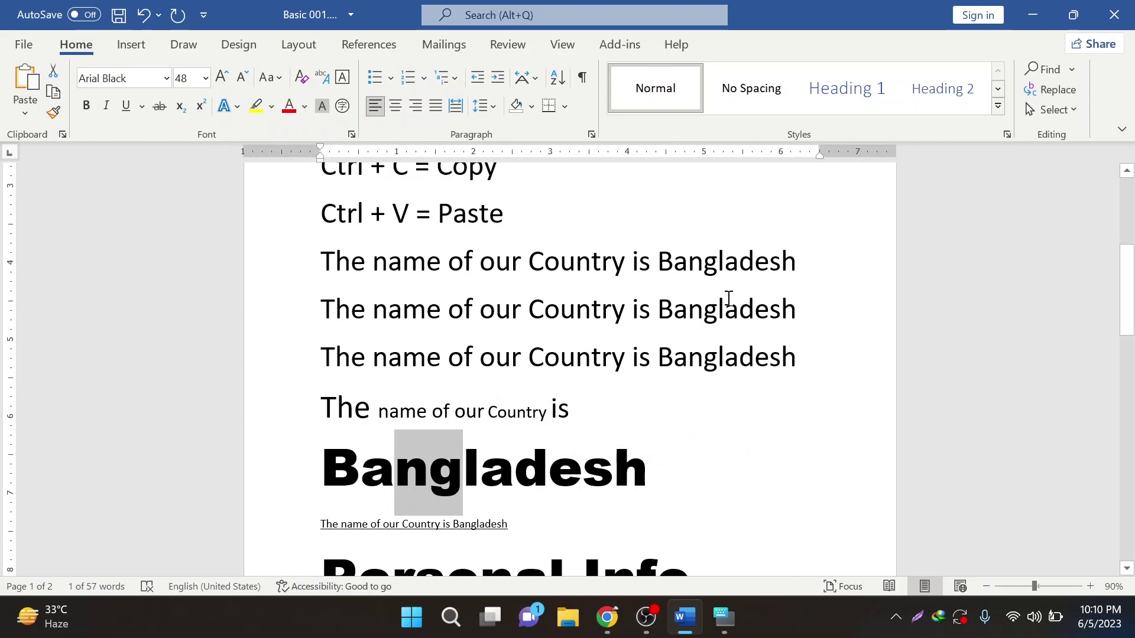
pyautogui.hotkey('ctrl', 'z')
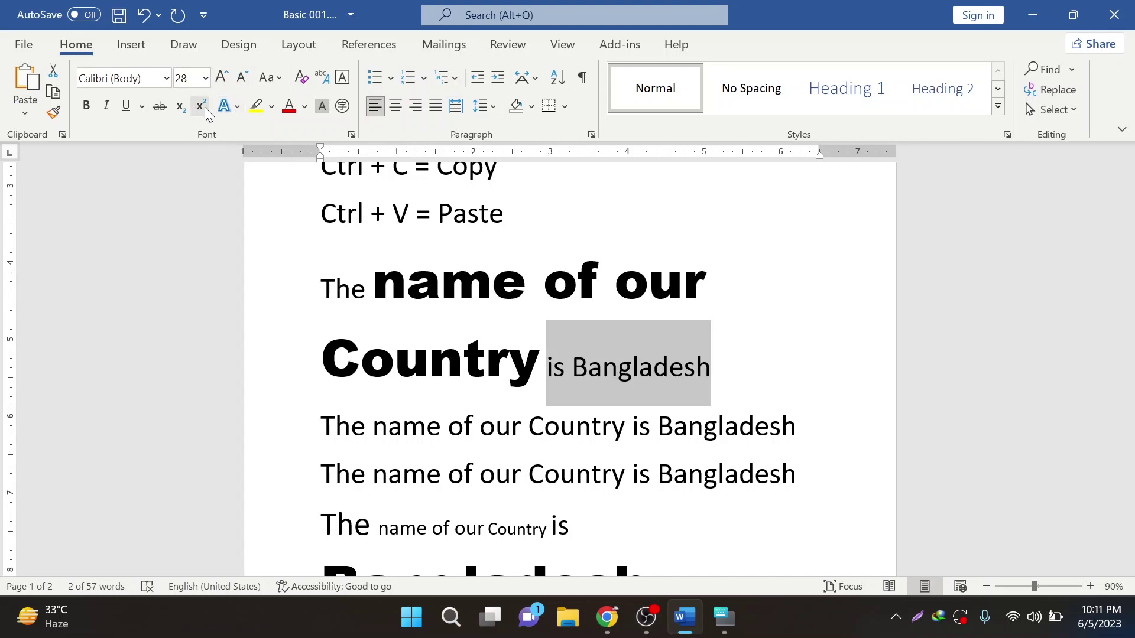
pyautogui.click(226, 110)
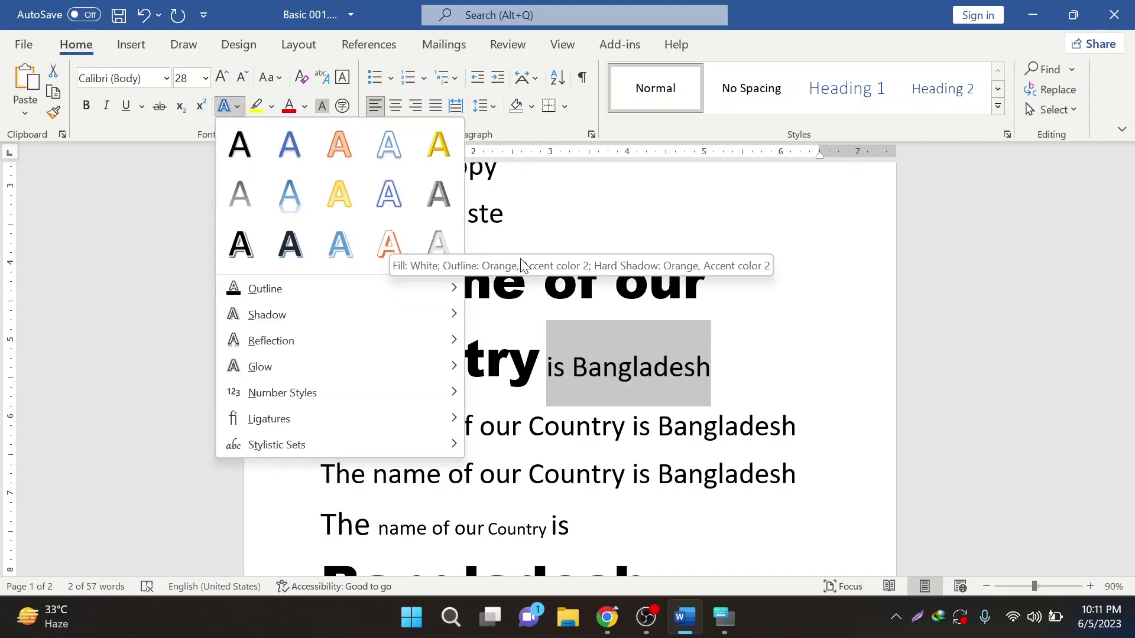
# - Apply the blue outline text effect to the word Pointer
pyautogui.click(541, 256)
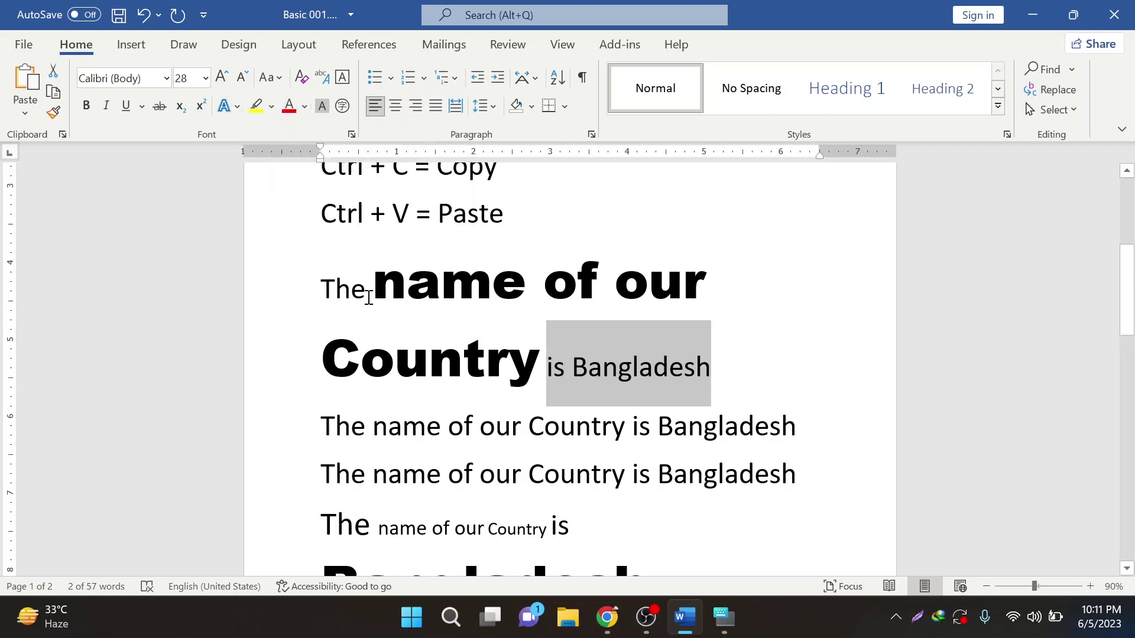
pyautogui.scroll(3, 380, 319)
pyautogui.scroll(4, 380, 319)
pyautogui.moveTo(311, 287); pyautogui.dragTo(409, 297)
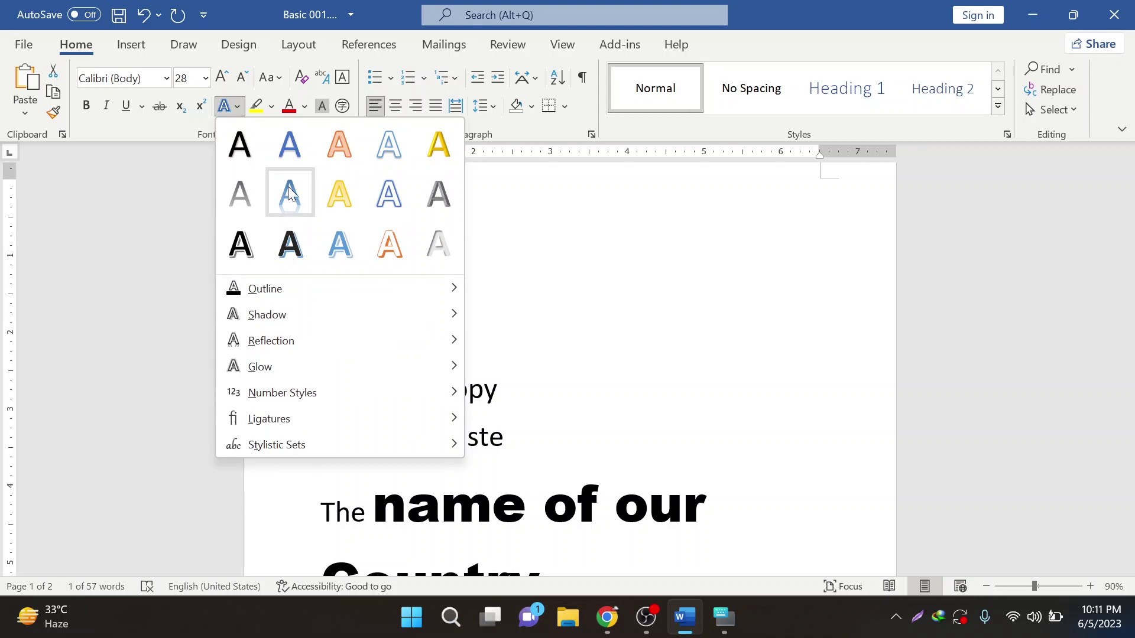
pyautogui.click(388, 195)
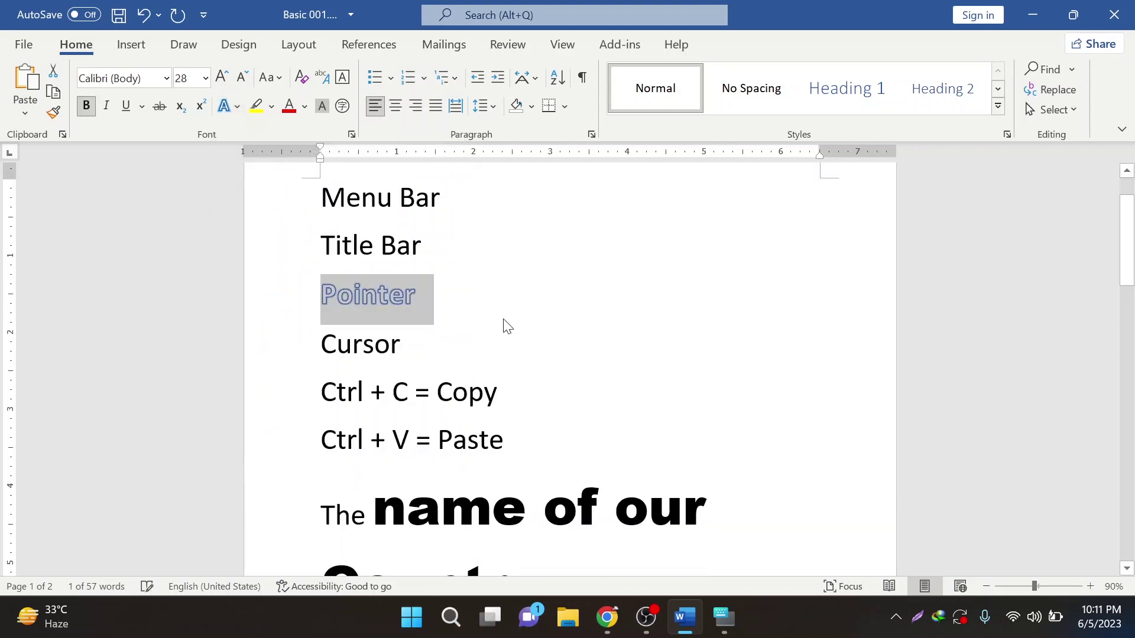
pyautogui.click(426, 327)
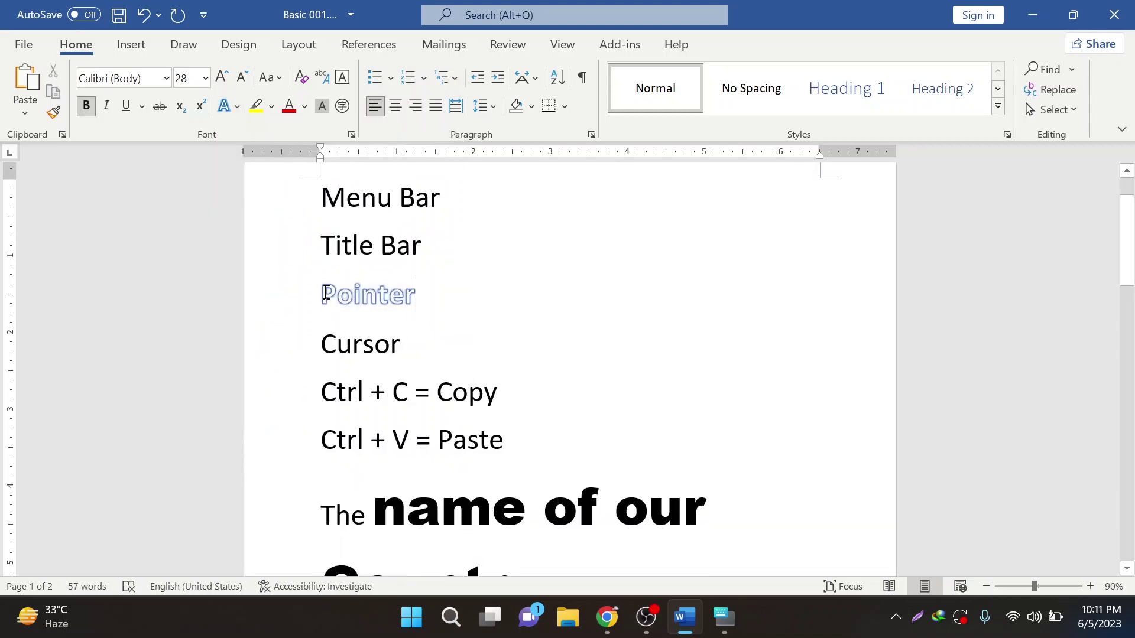
# - Highlight Cursor in green, then select the Ctrl + C = Copy line for font colouring
pyautogui.moveTo(321, 344); pyautogui.dragTo(402, 347)
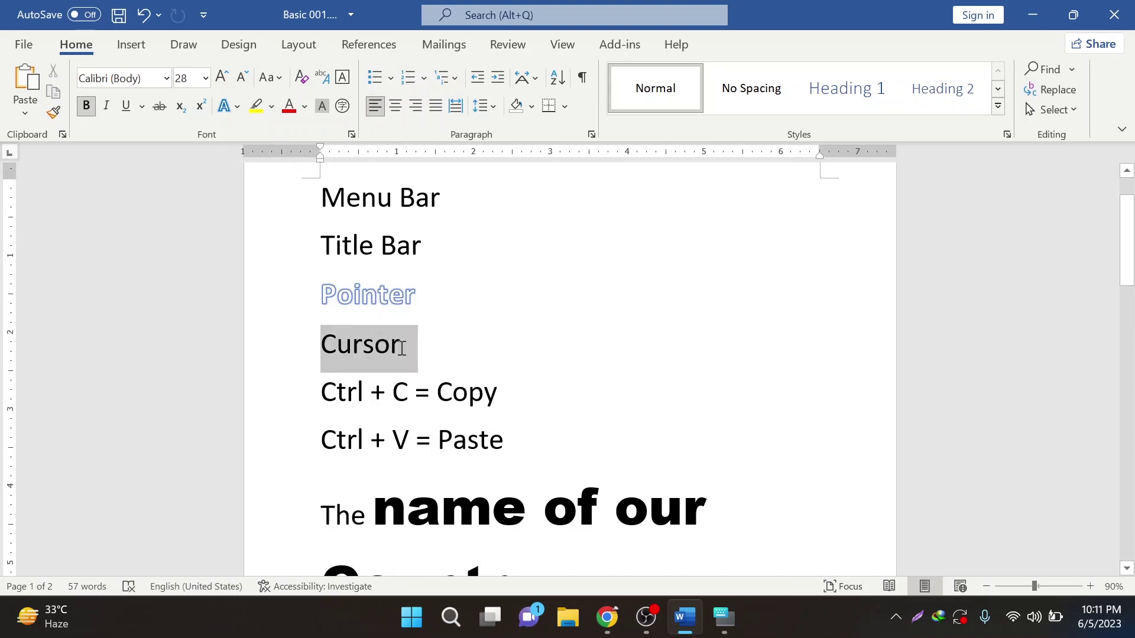
pyautogui.click(256, 106)
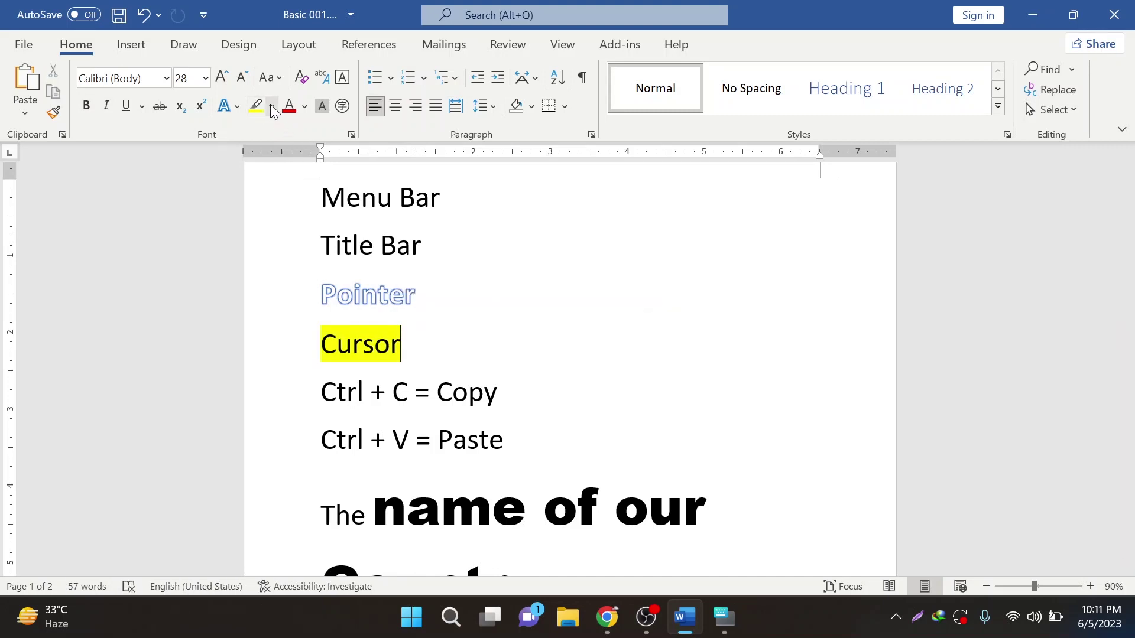
pyautogui.click(272, 106)
pyautogui.moveTo(406, 347); pyautogui.dragTo(317, 349)
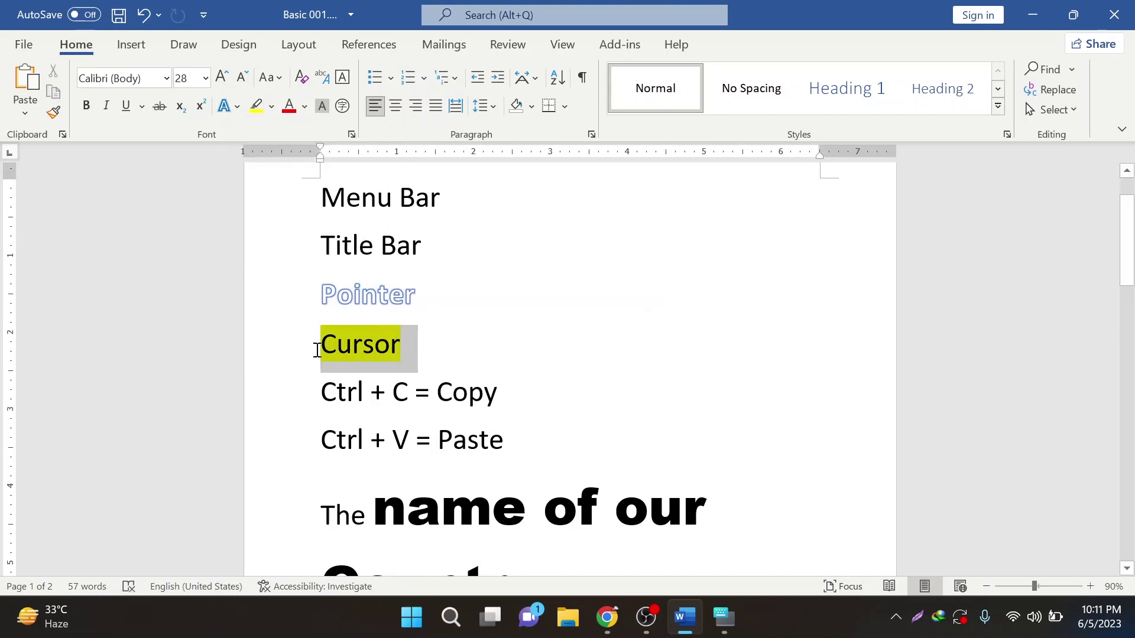
pyautogui.click(272, 107)
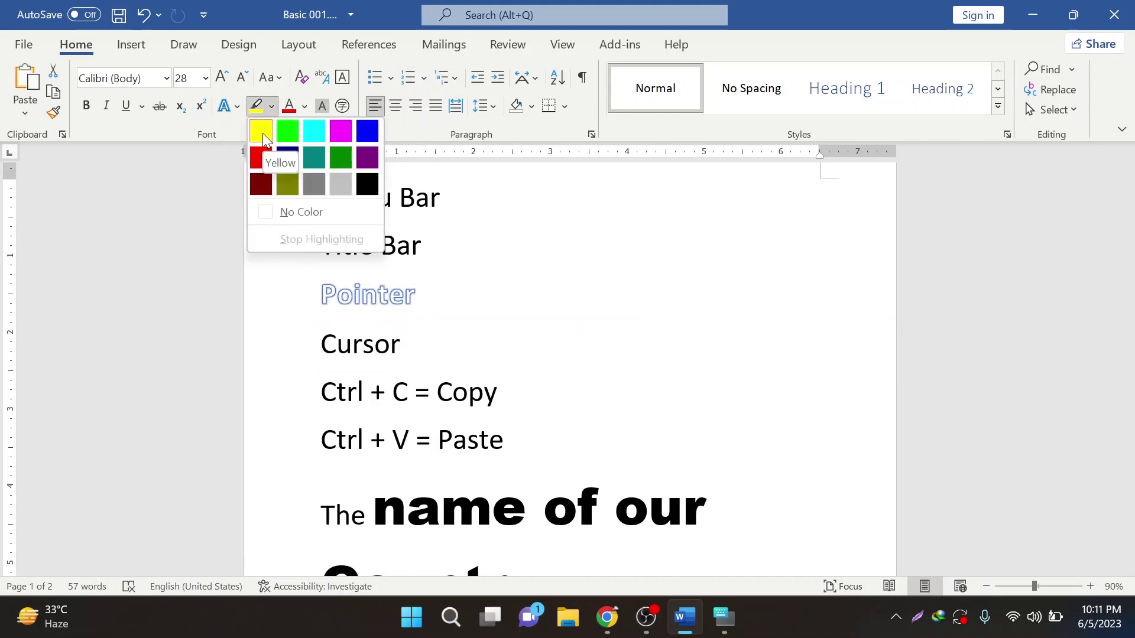
pyautogui.click(287, 131)
pyautogui.click(438, 390)
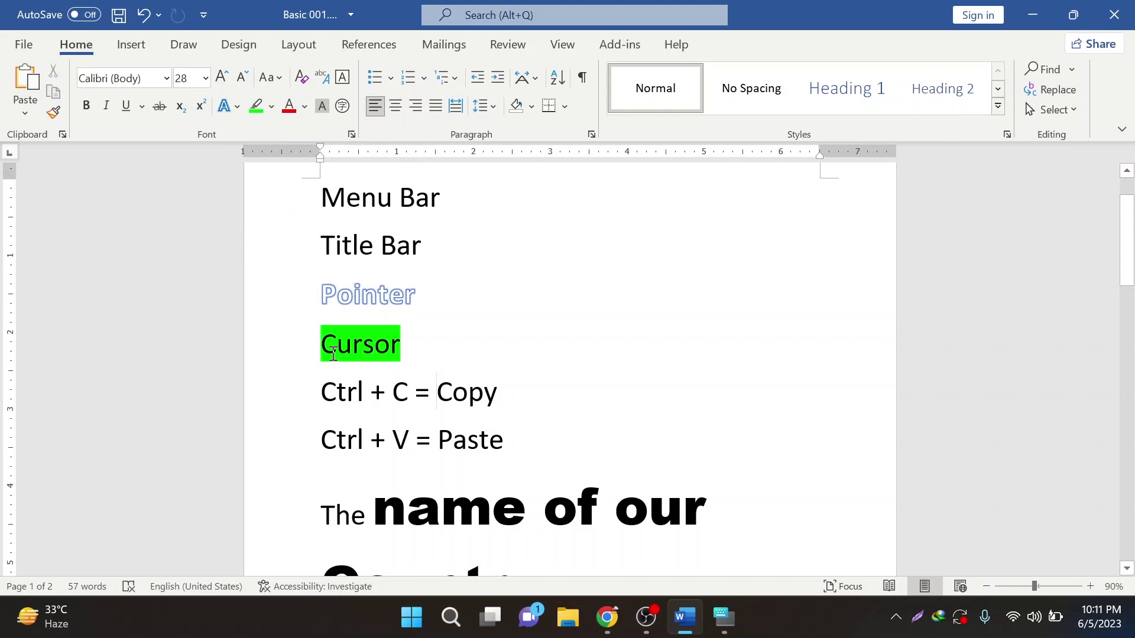
pyautogui.moveTo(322, 393); pyautogui.dragTo(510, 401)
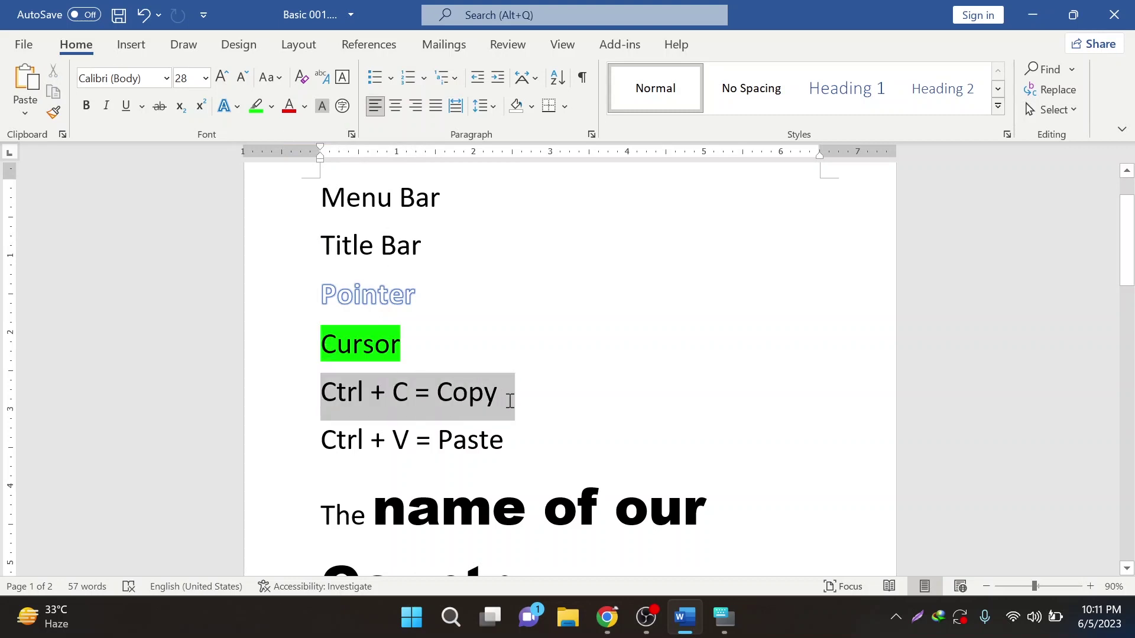
pyautogui.click(304, 106)
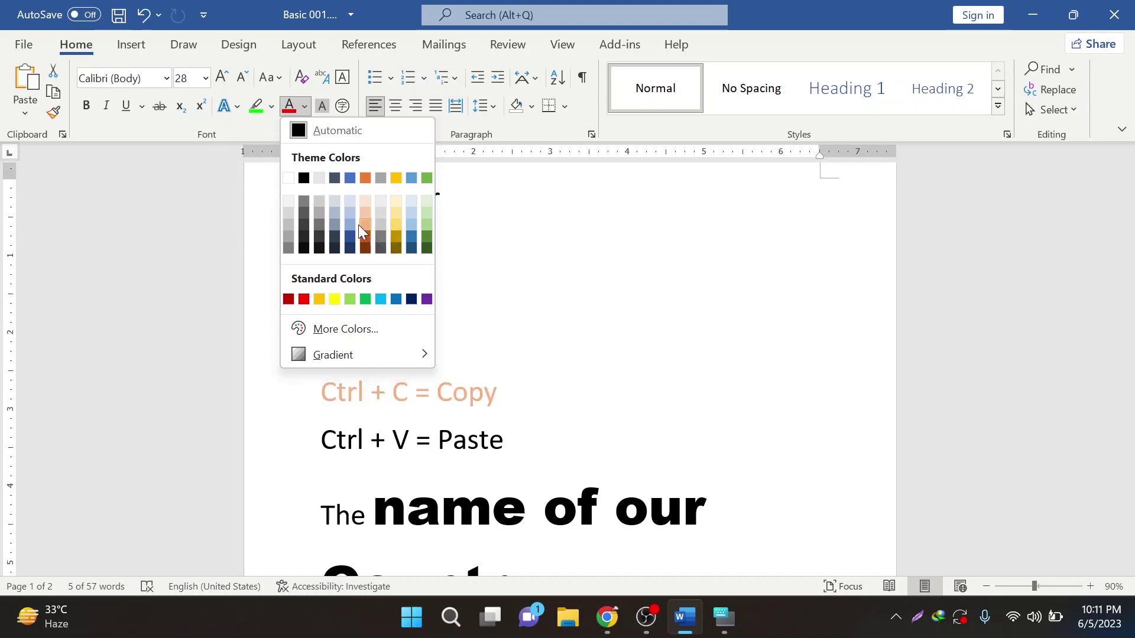
# - Apply a pale gold theme font colour to the Ctrl + C = Copy line
pyautogui.click(389, 216)
pyautogui.click(425, 350)
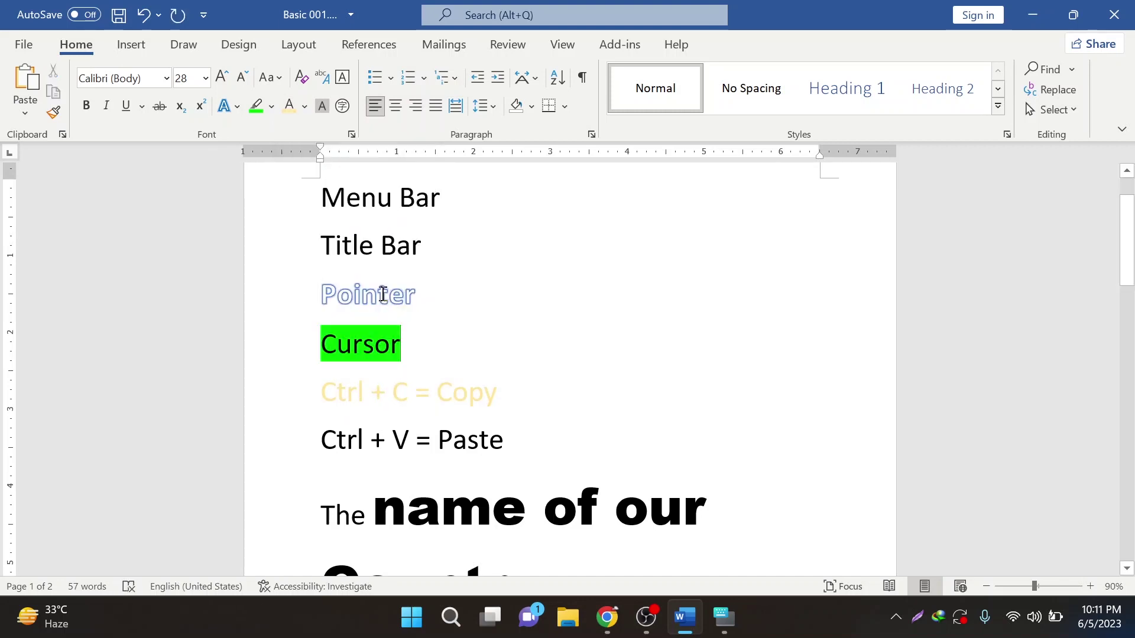
pyautogui.moveTo(324, 289); pyautogui.dragTo(455, 293)
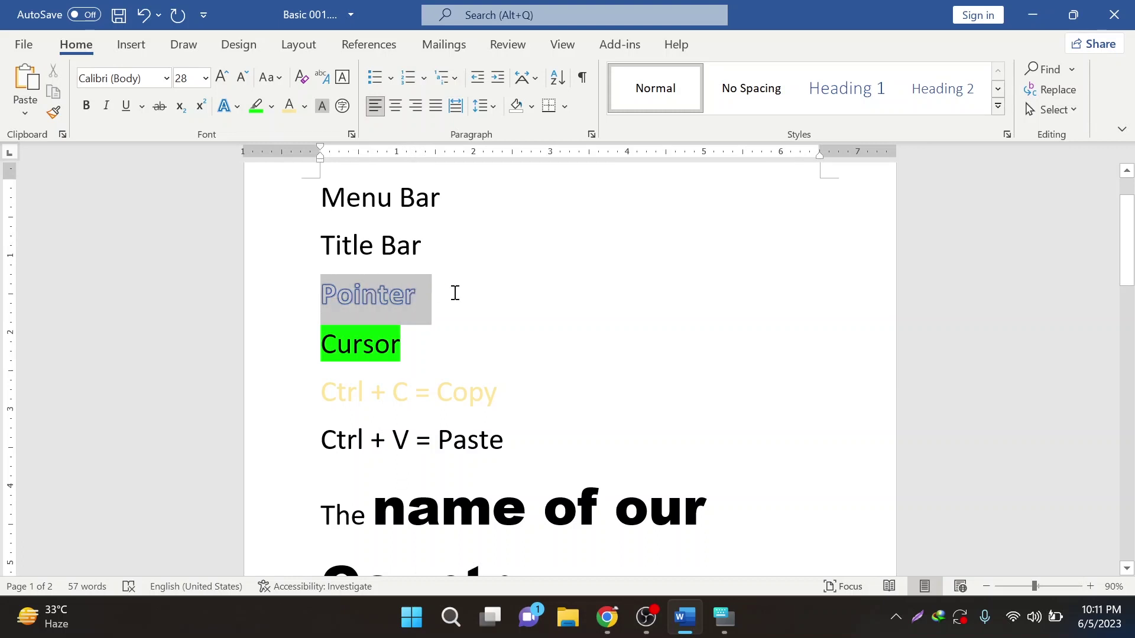
pyautogui.click(373, 246)
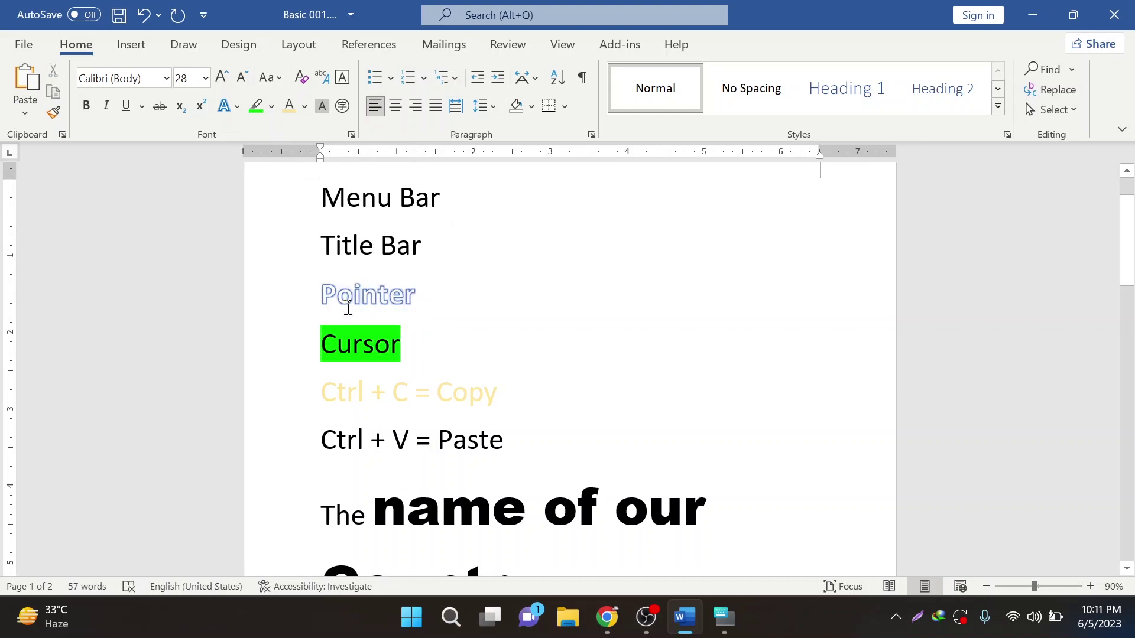
pyautogui.keyDown('ctrl'); pyautogui.scroll(5, 347, 308); pyautogui.keyUp('ctrl')
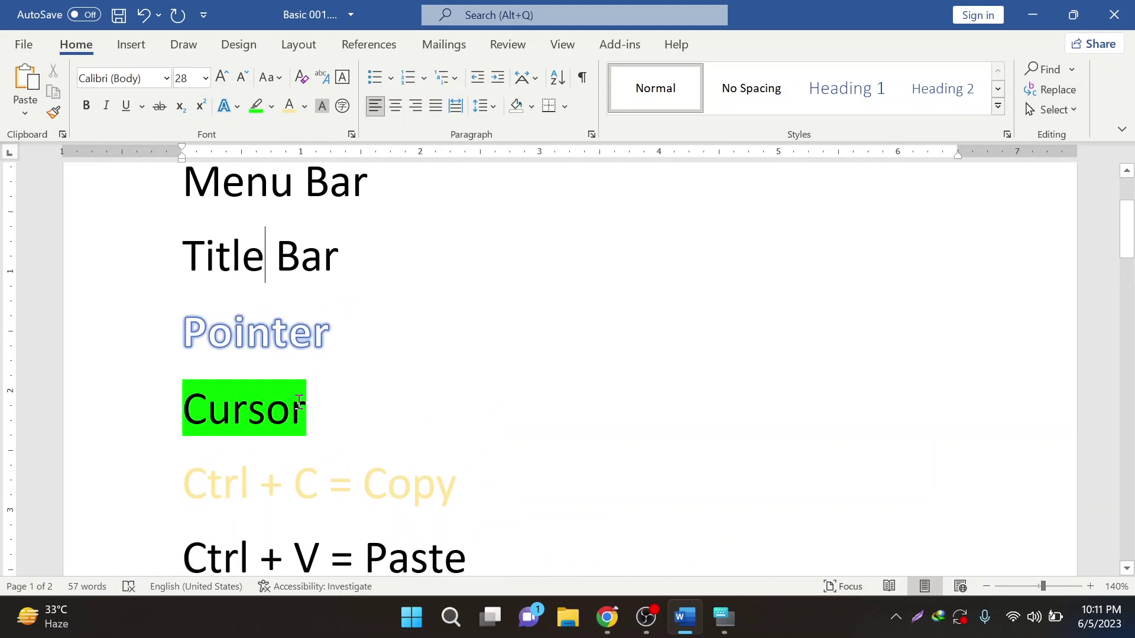
# - Check the Pointer and Cursor lines, then reselect the whole Ctrl + C = Copy line
pyautogui.moveTo(184, 329); pyautogui.dragTo(349, 347)
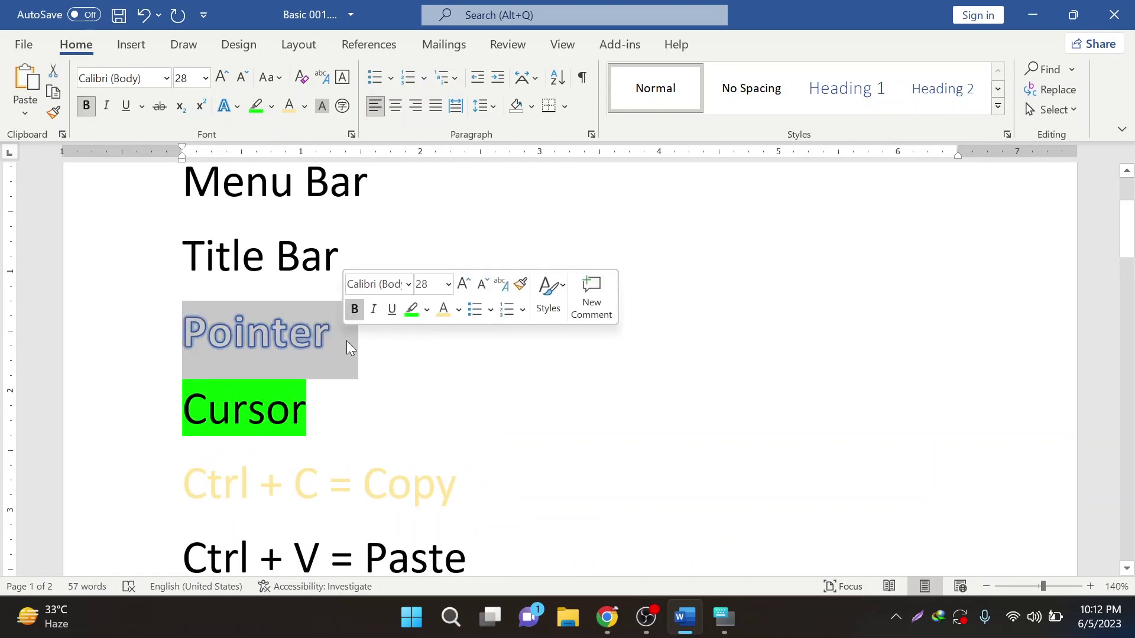
pyautogui.click(349, 348)
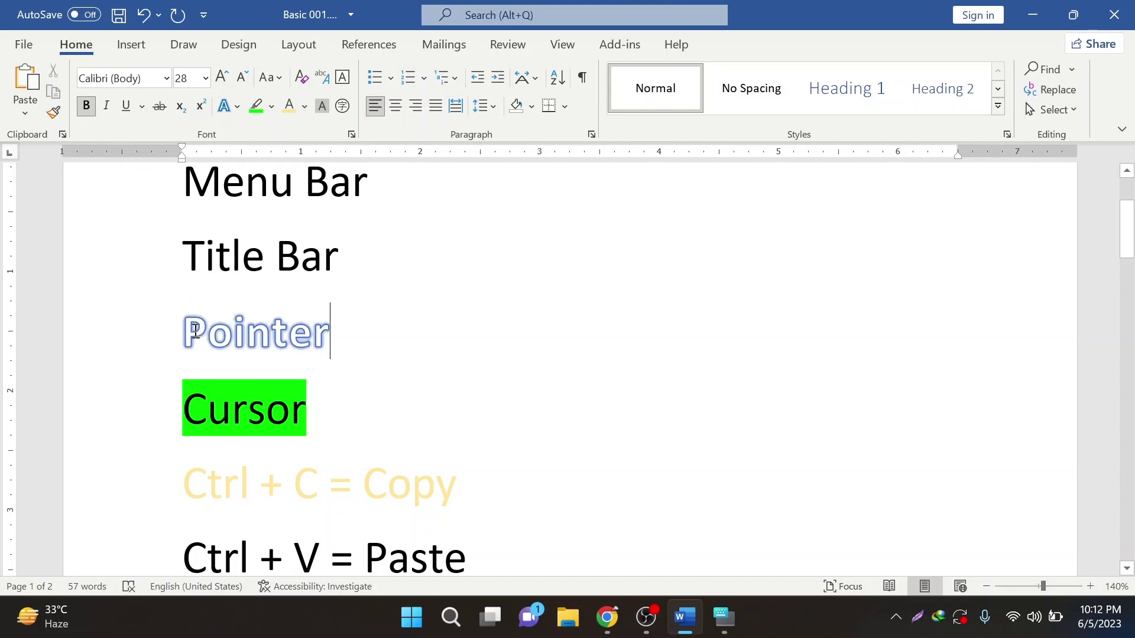
pyautogui.moveTo(196, 329); pyautogui.dragTo(367, 346)
pyautogui.click(349, 347)
pyautogui.moveTo(183, 414); pyautogui.dragTo(326, 436)
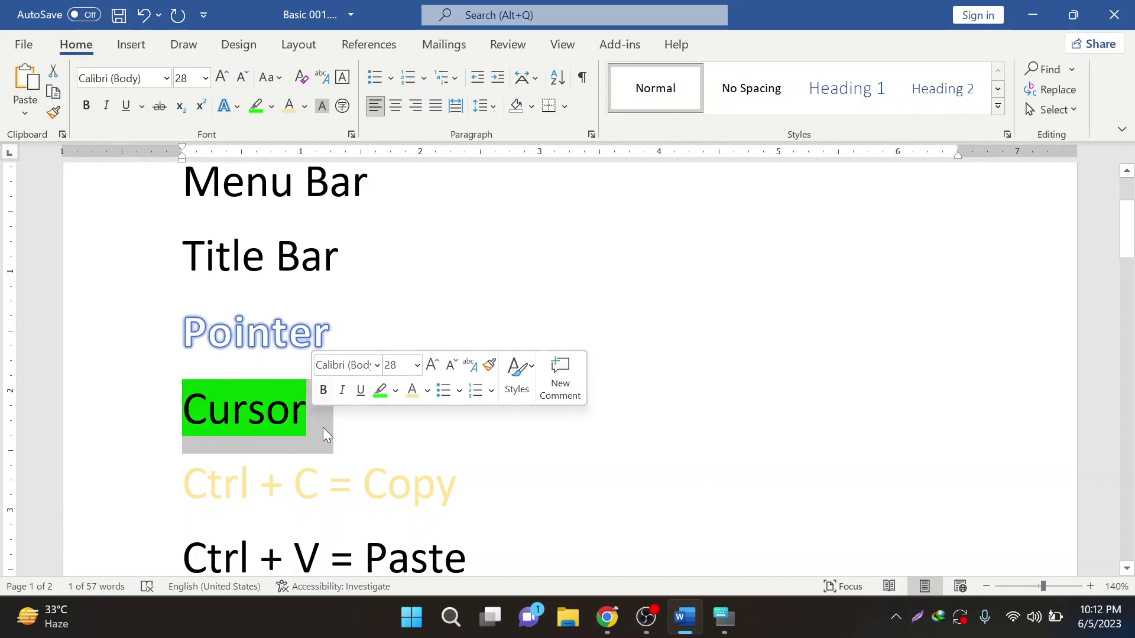
pyautogui.click(329, 431)
pyautogui.click(185, 484)
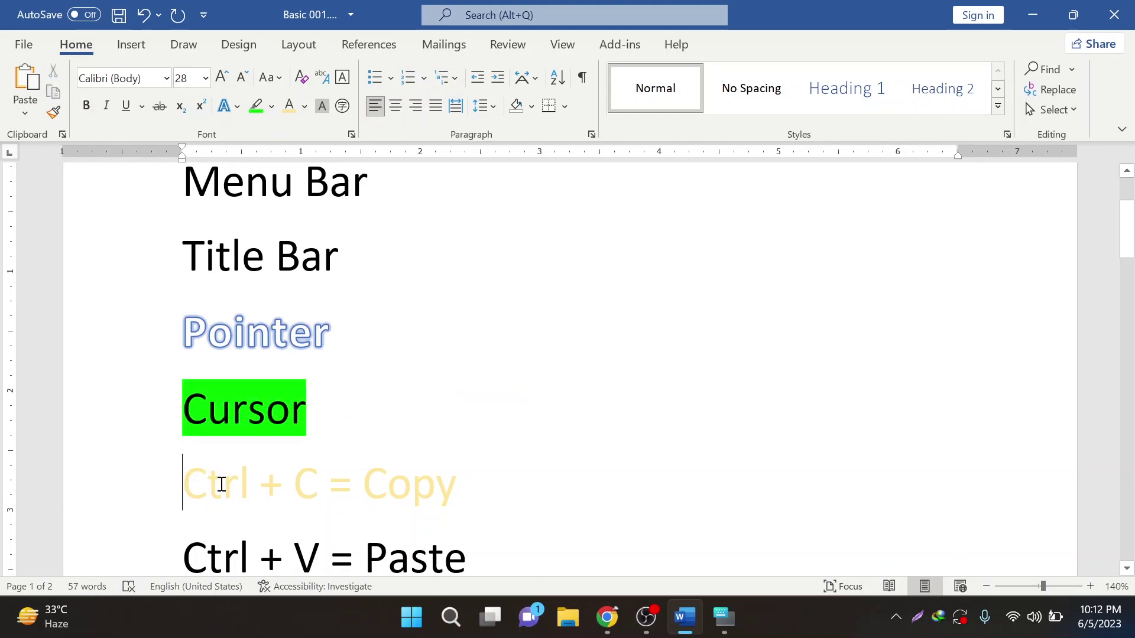
pyautogui.moveTo(221, 484); pyautogui.dragTo(428, 492)
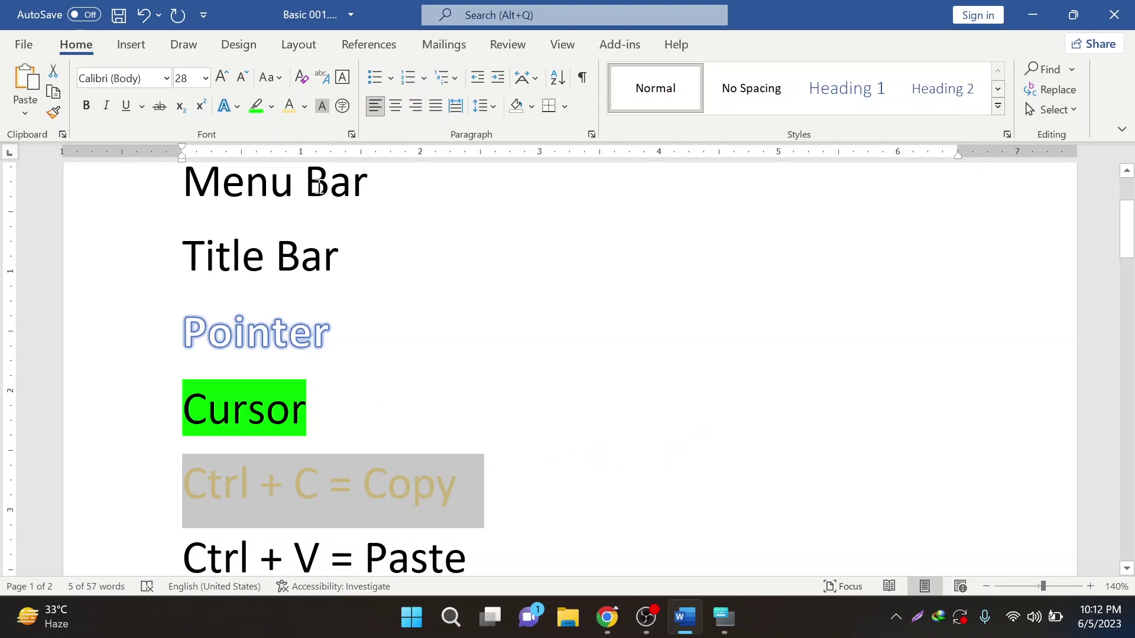
# - Recolour the Ctrl + C = Copy line light green from the More Colors Standard palette
pyautogui.click(303, 107)
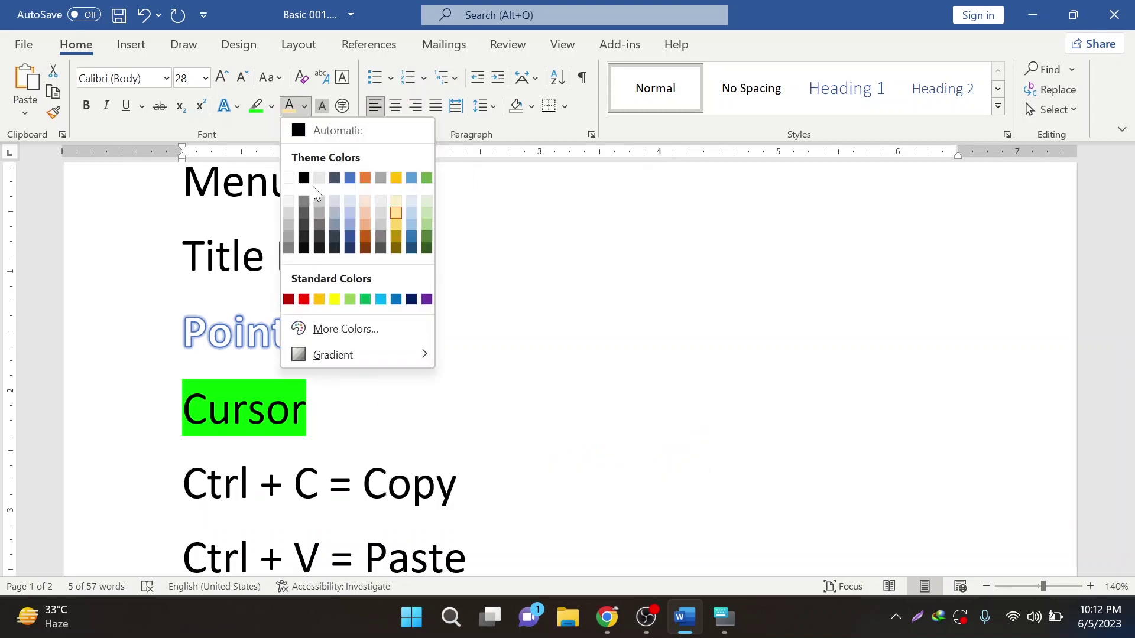
pyautogui.click(345, 329)
pyautogui.click(480, 188)
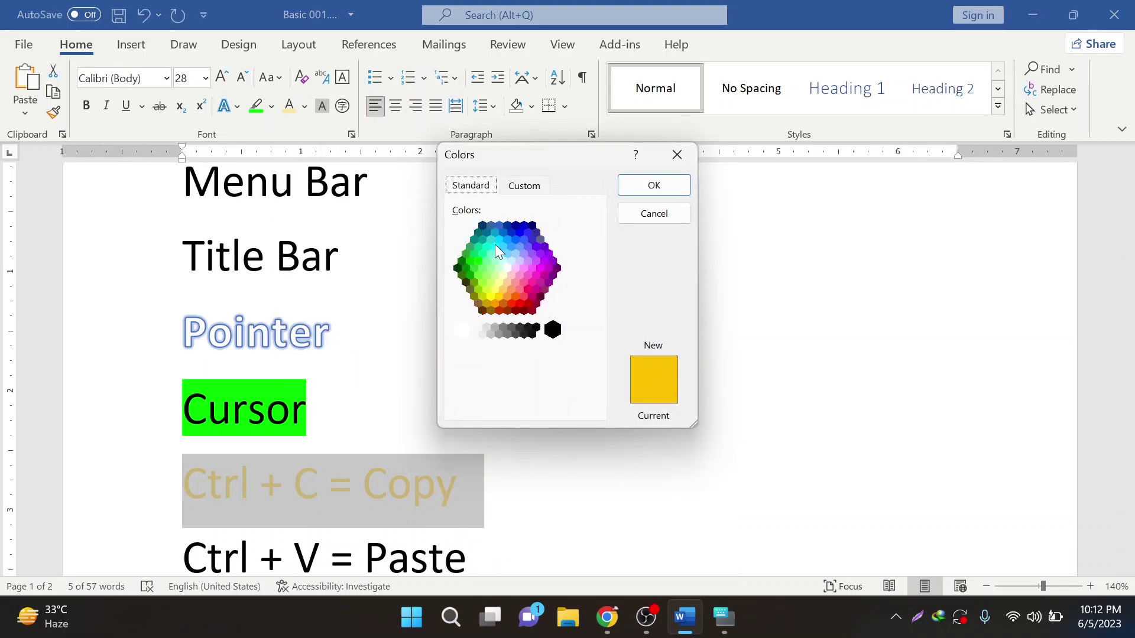
pyautogui.click(486, 275)
pyautogui.click(653, 183)
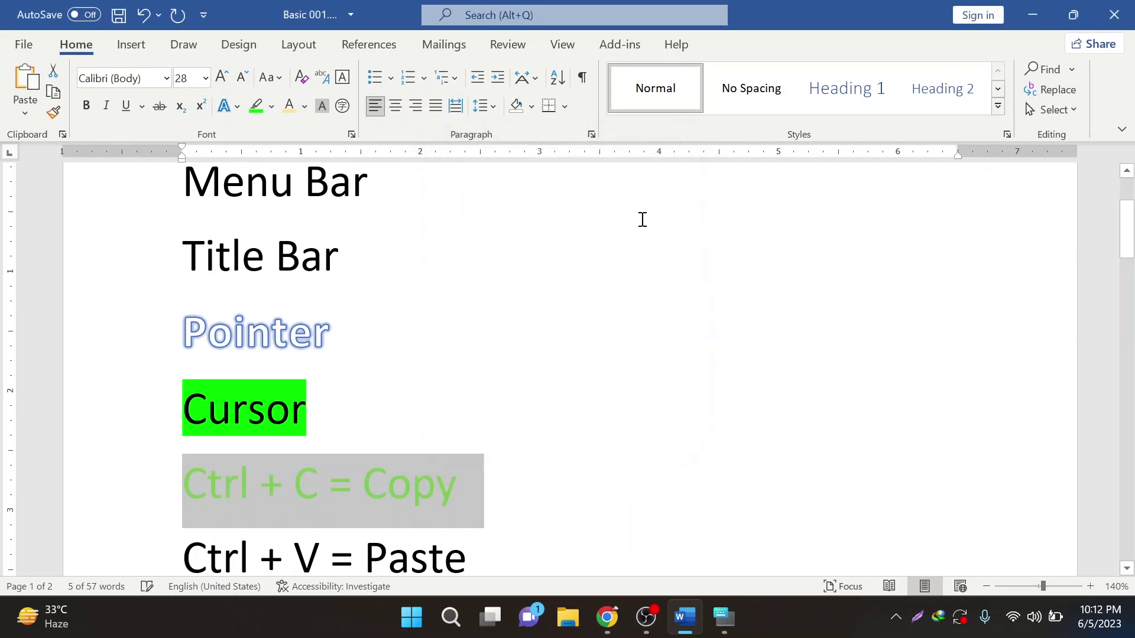
# - Change the line to a custom magenta (#F517C0) via More Colors > Custom
pyautogui.click(305, 106)
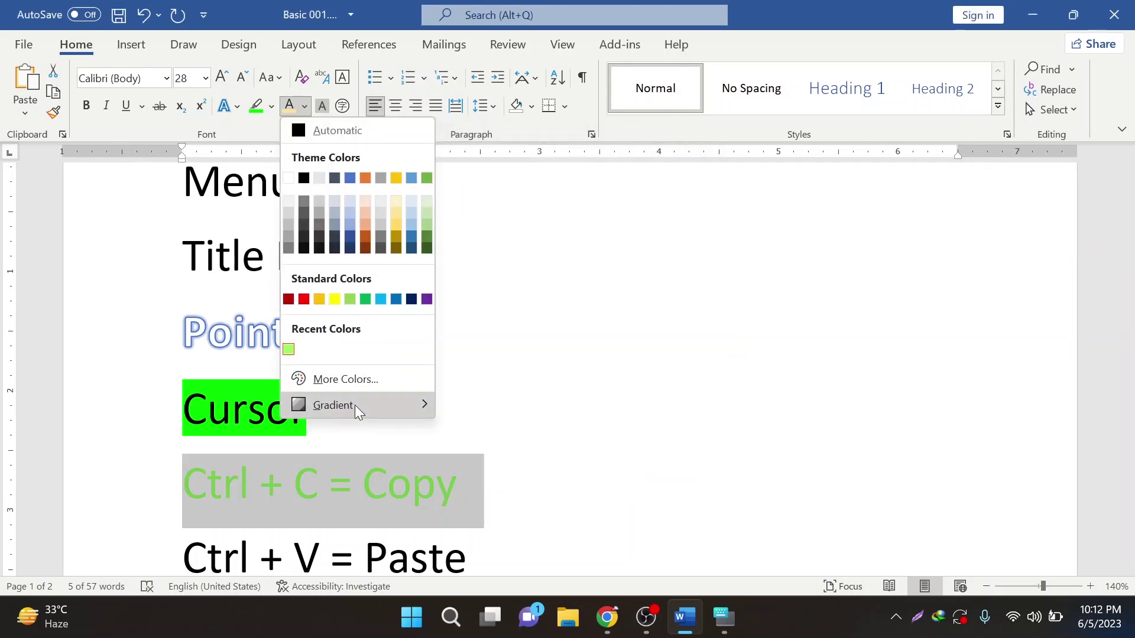
pyautogui.click(352, 381)
pyautogui.click(523, 185)
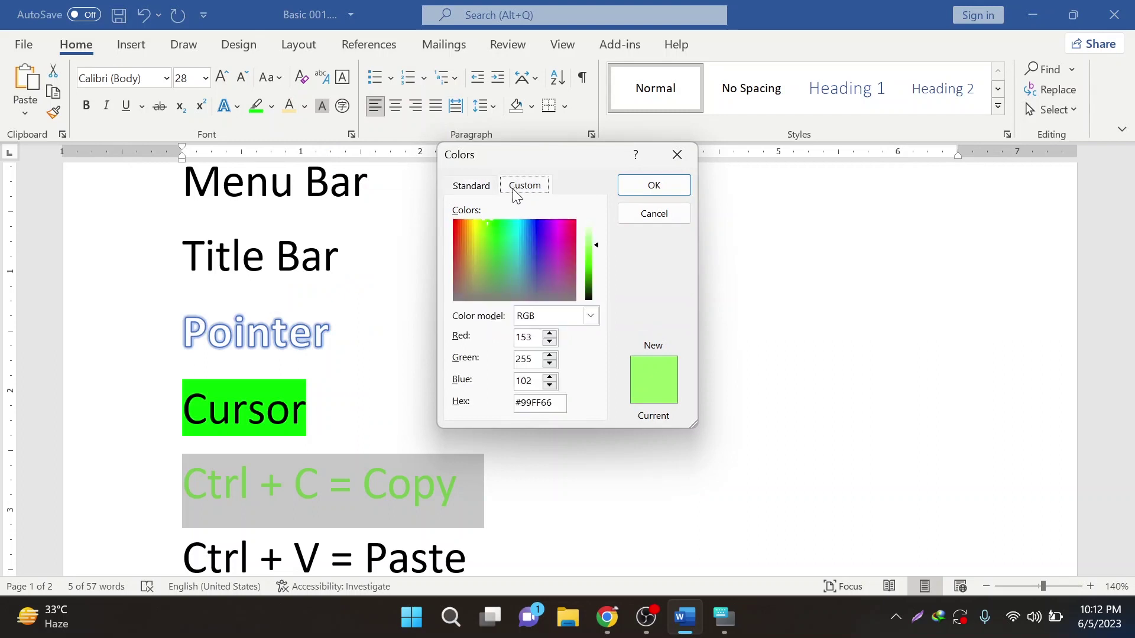
pyautogui.moveTo(590, 250); pyautogui.dragTo(559, 225)
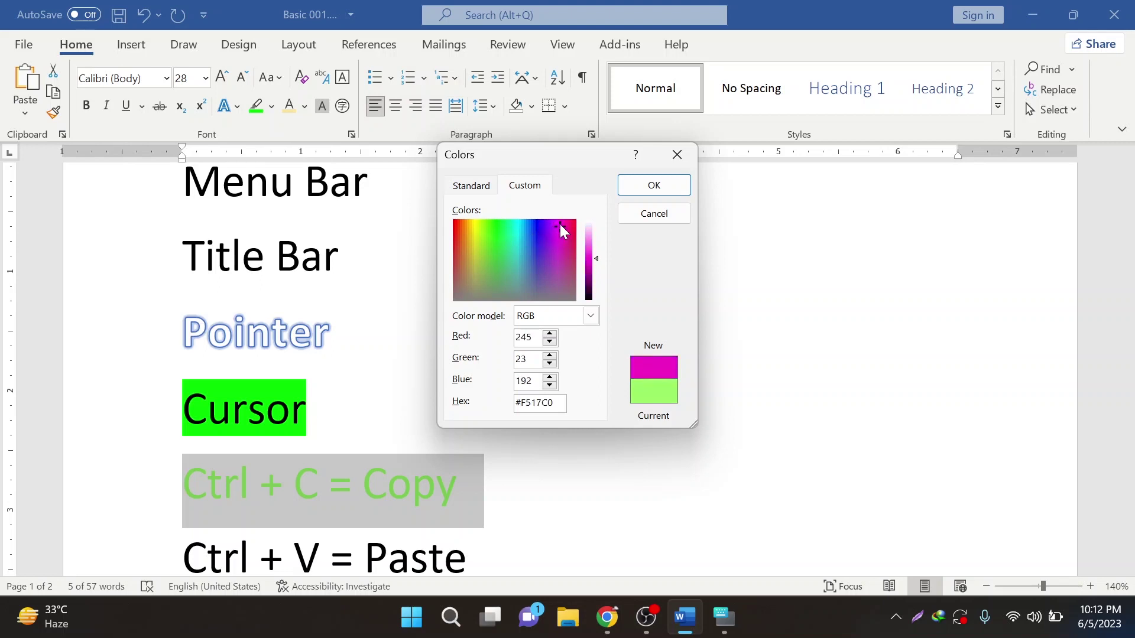
pyautogui.click(653, 185)
pyautogui.click(387, 490)
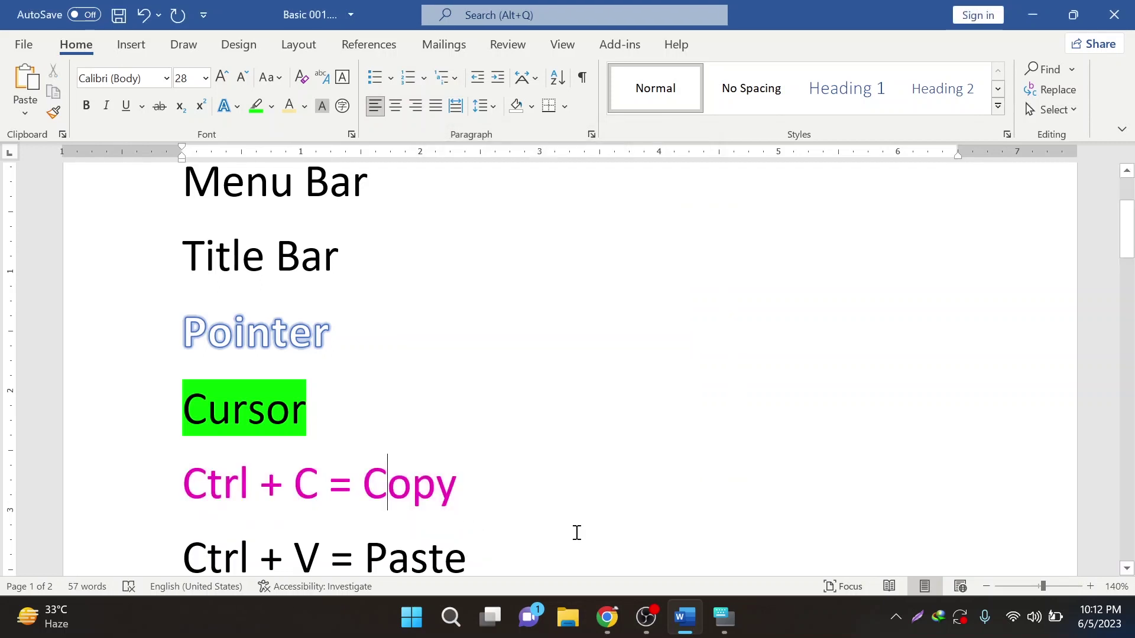
pyautogui.moveTo(487, 505); pyautogui.dragTo(202, 507)
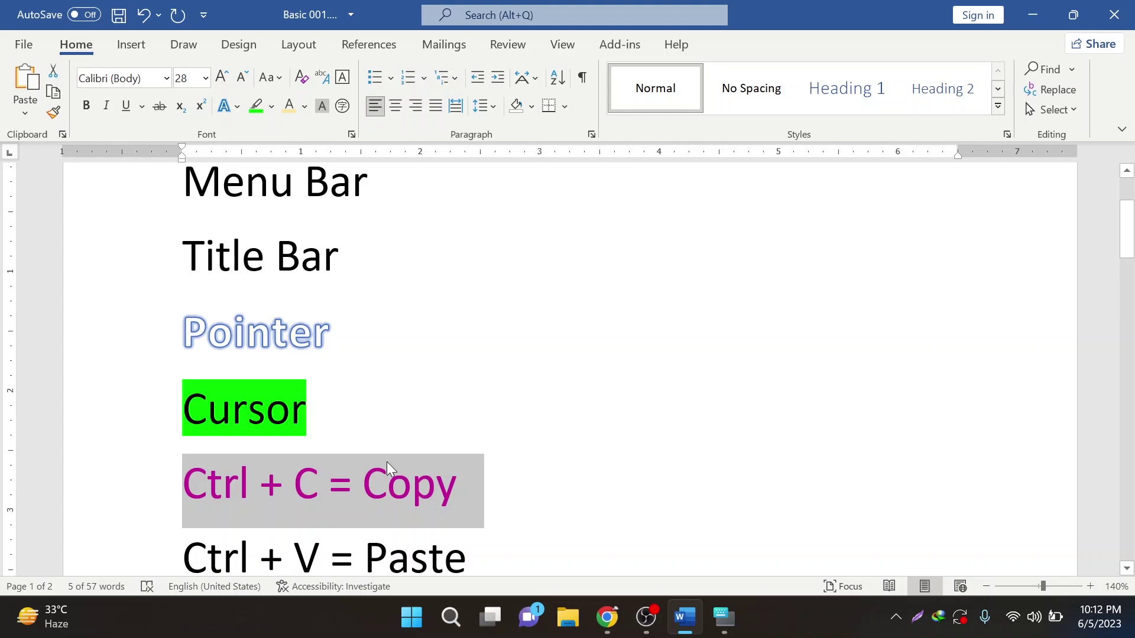
pyautogui.click(315, 415)
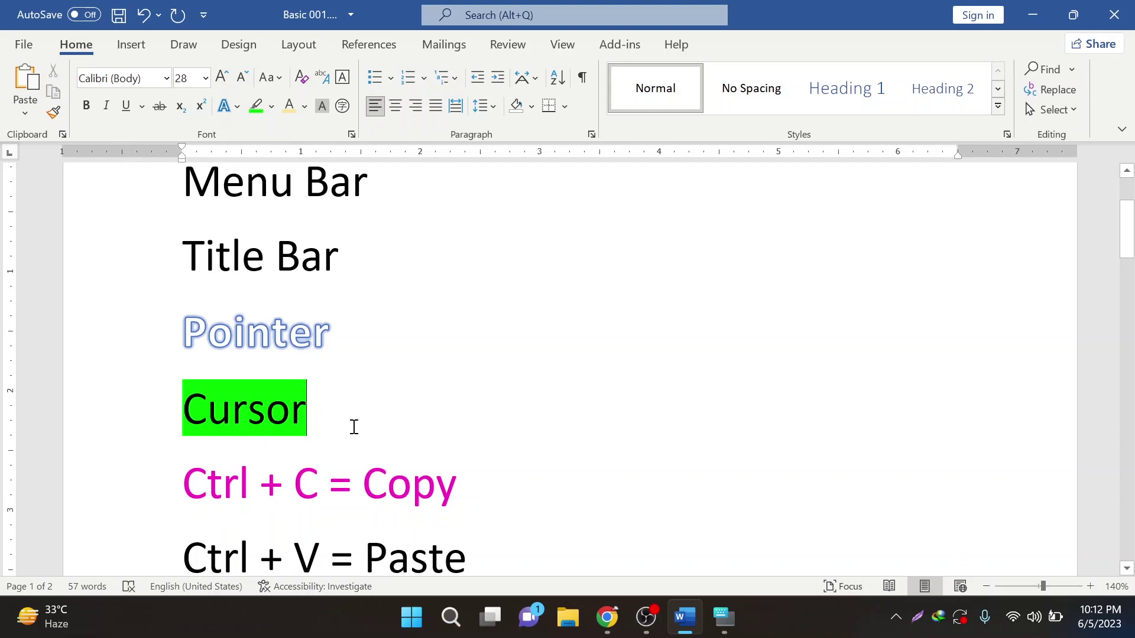
# - Place the insertion point between 's' and 'o' to split Cursor into Curs or
pyautogui.doubleClick(305, 423)
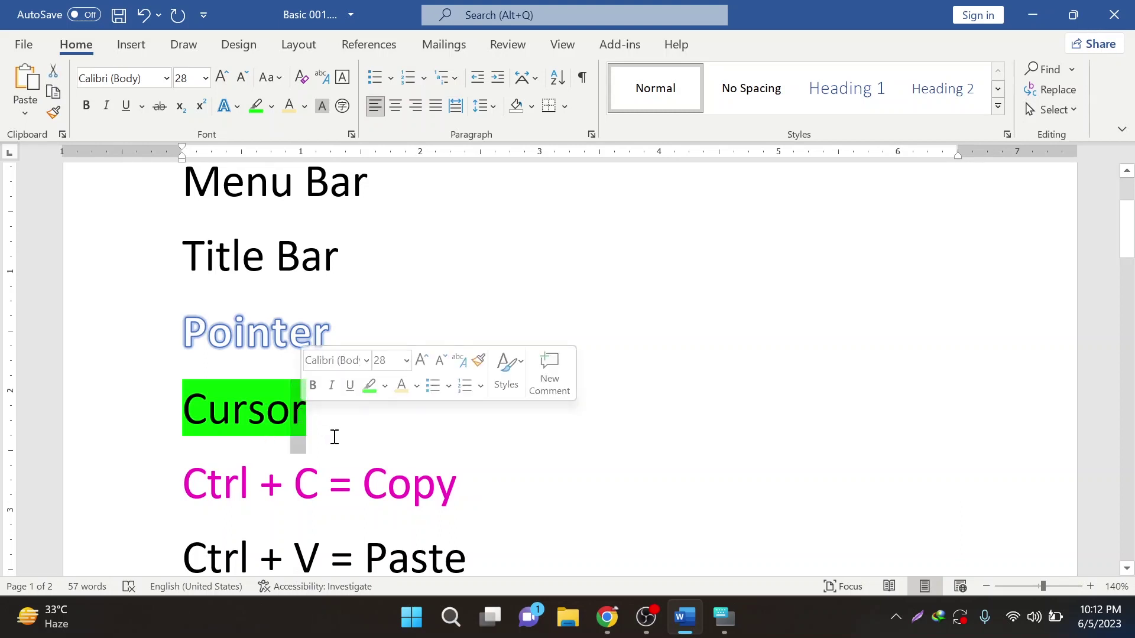
pyautogui.click(316, 425)
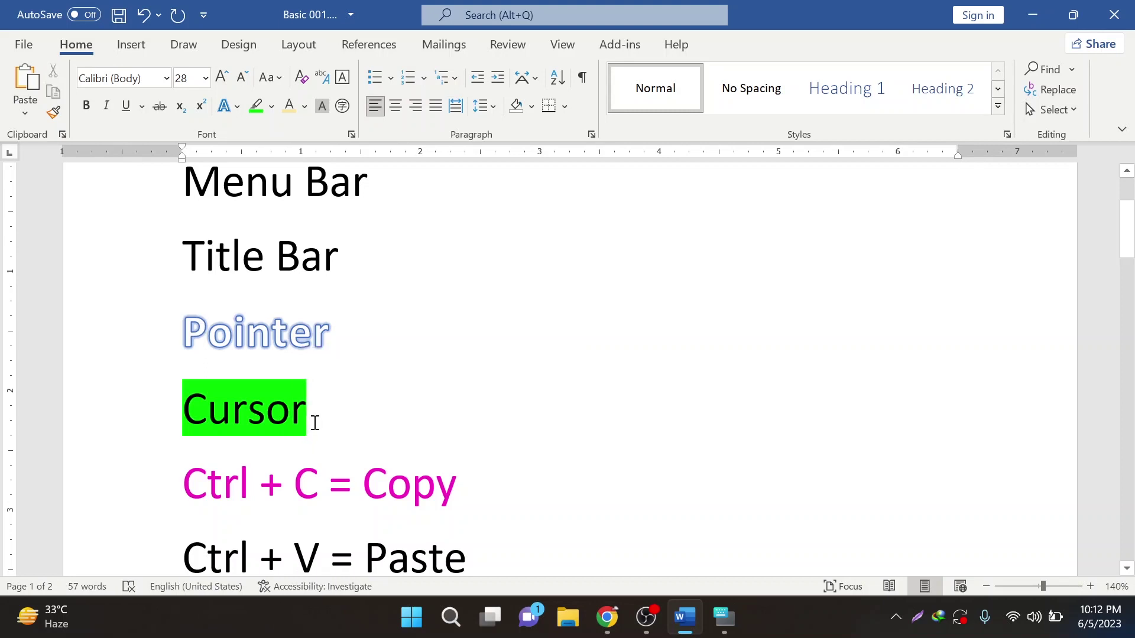
pyautogui.moveTo(315, 423); pyautogui.dragTo(265, 419)
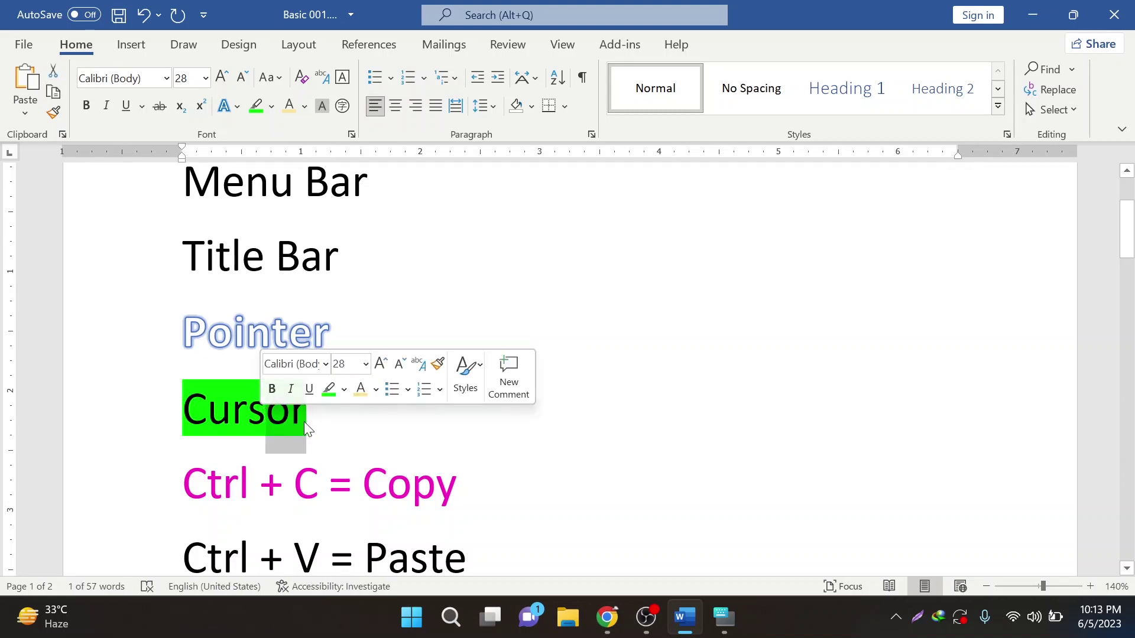
pyautogui.click(269, 416)
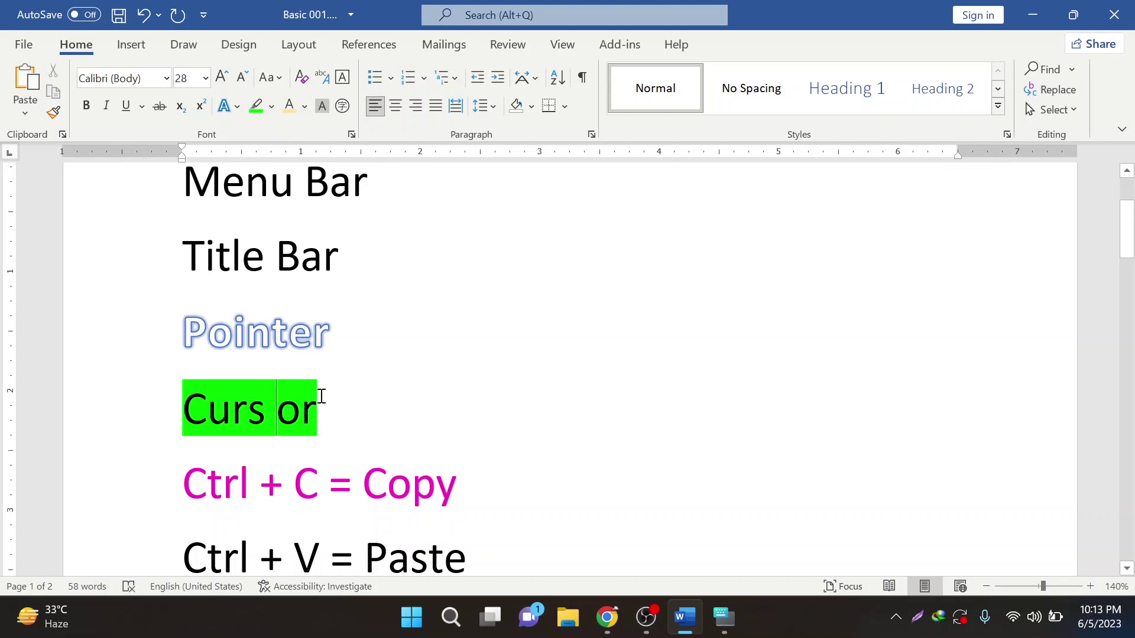
pyautogui.click(266, 414)
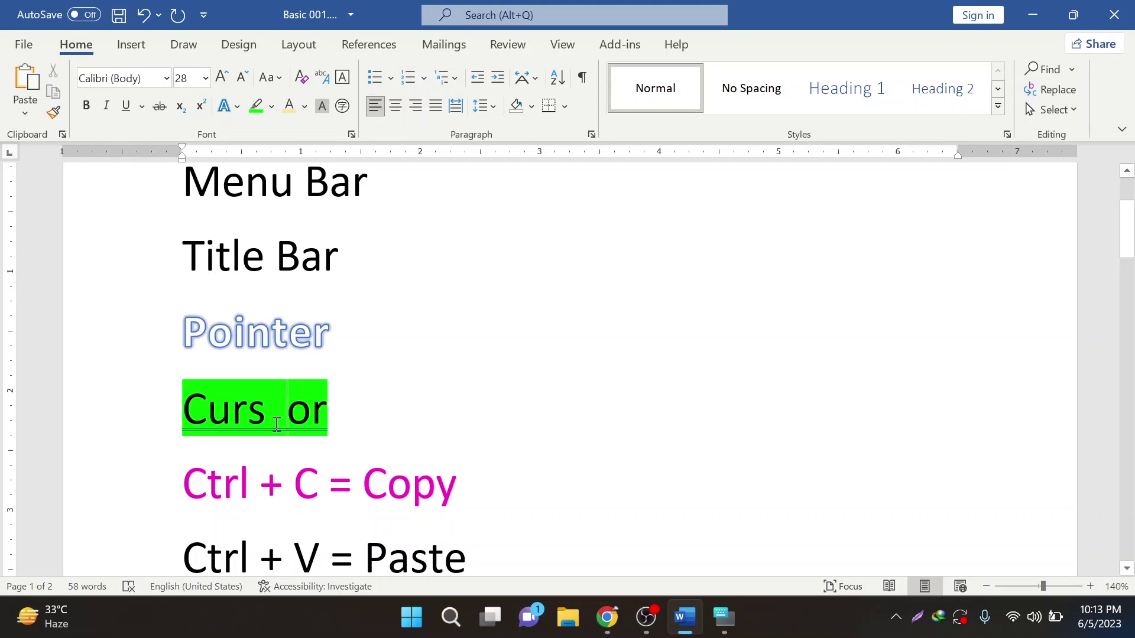
# - Ignore the spelling flag on Curs or, remove the extra space, and switch windows
pyautogui.rightClick(277, 423)
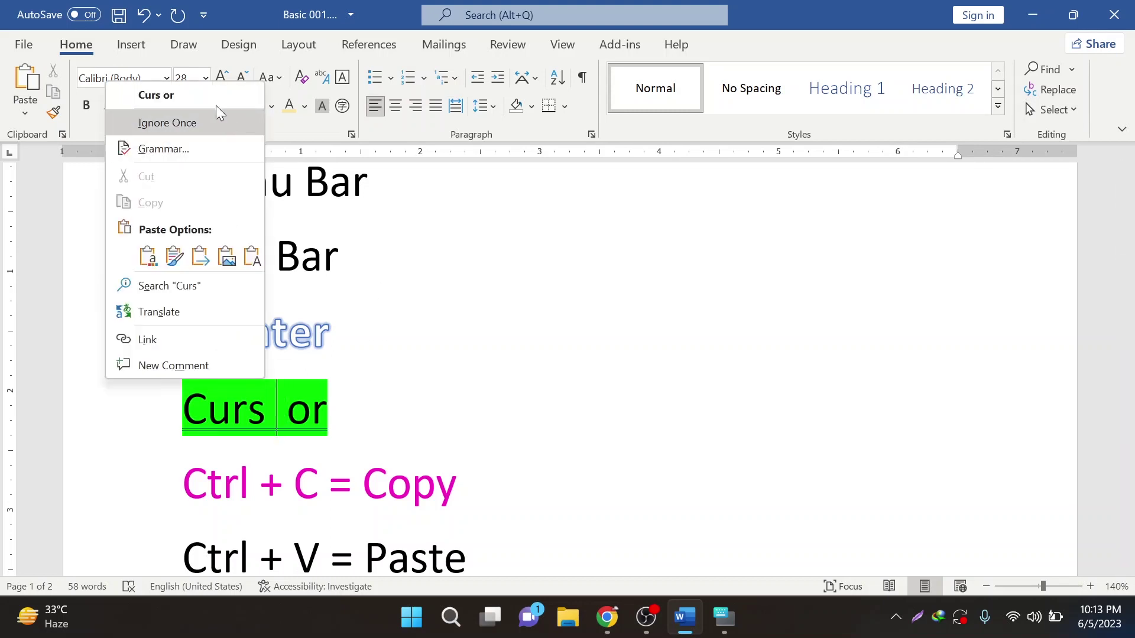
pyautogui.click(217, 123)
pyautogui.press('BackSpace')
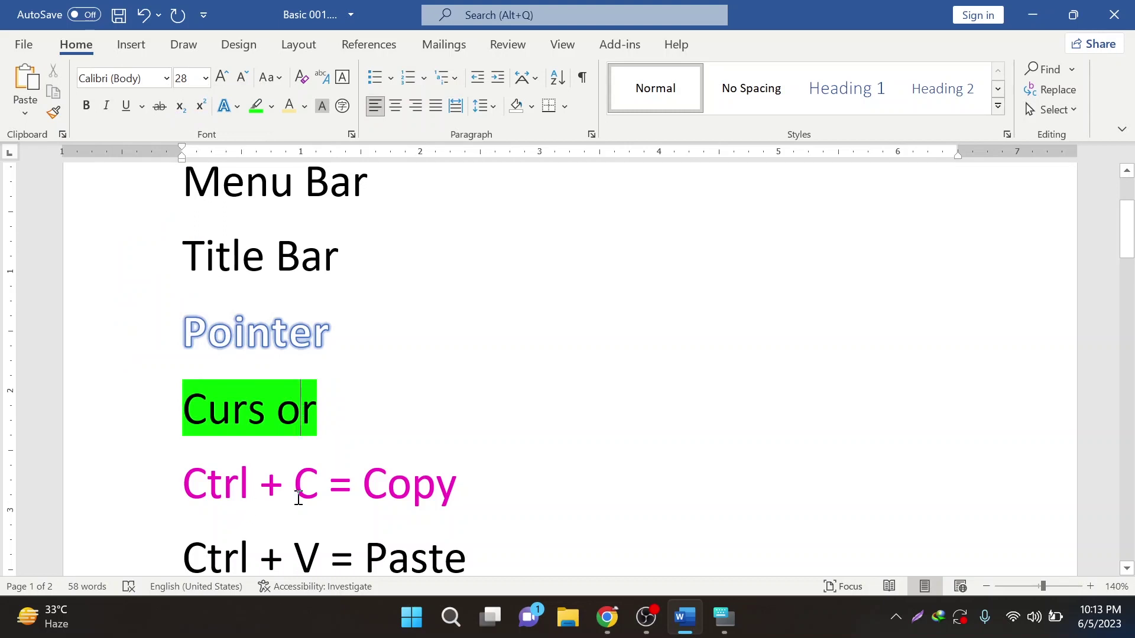
pyautogui.click(607, 617)
pyautogui.click(577, 554)
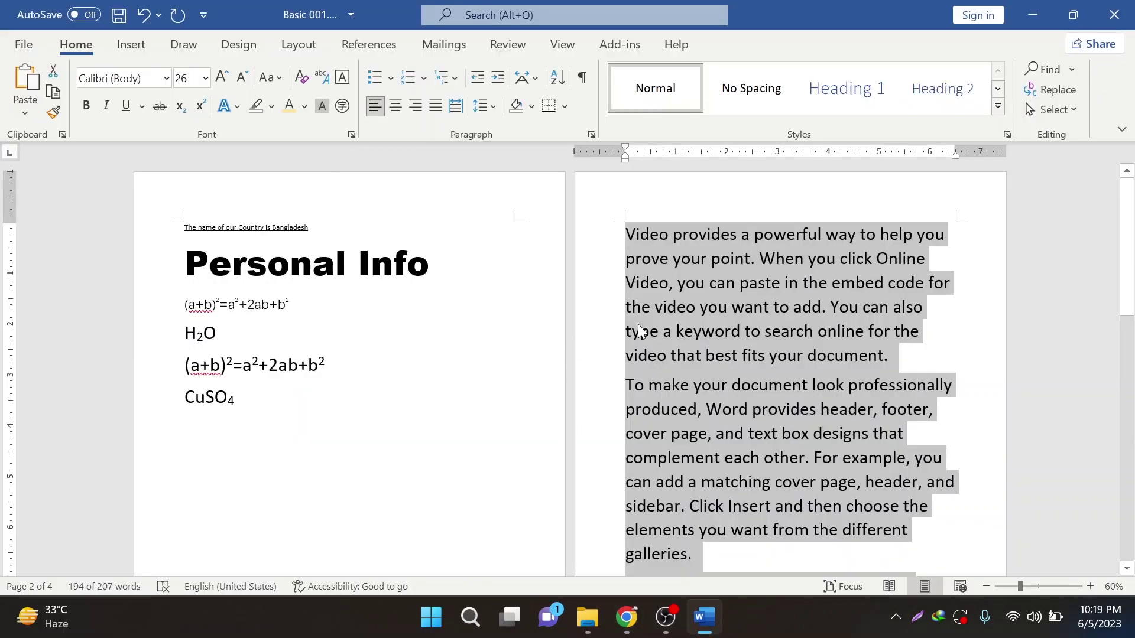
# - Merge the following paragraph into the online video paragraph on page 2
pyautogui.click(638, 330)
pyautogui.scroll(-1, 688, 436)
pyautogui.scroll(-1, 688, 436)
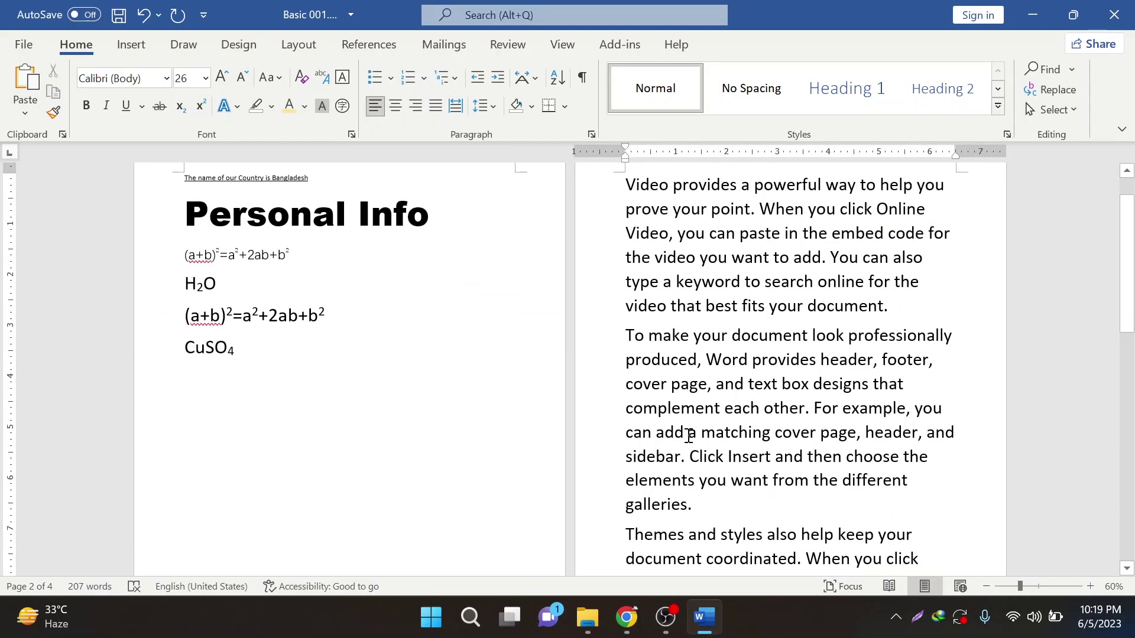
pyautogui.keyDown('ctrl'); pyautogui.scroll(1, 688, 436); pyautogui.keyUp('ctrl')
pyautogui.scroll(3, 786, 435)
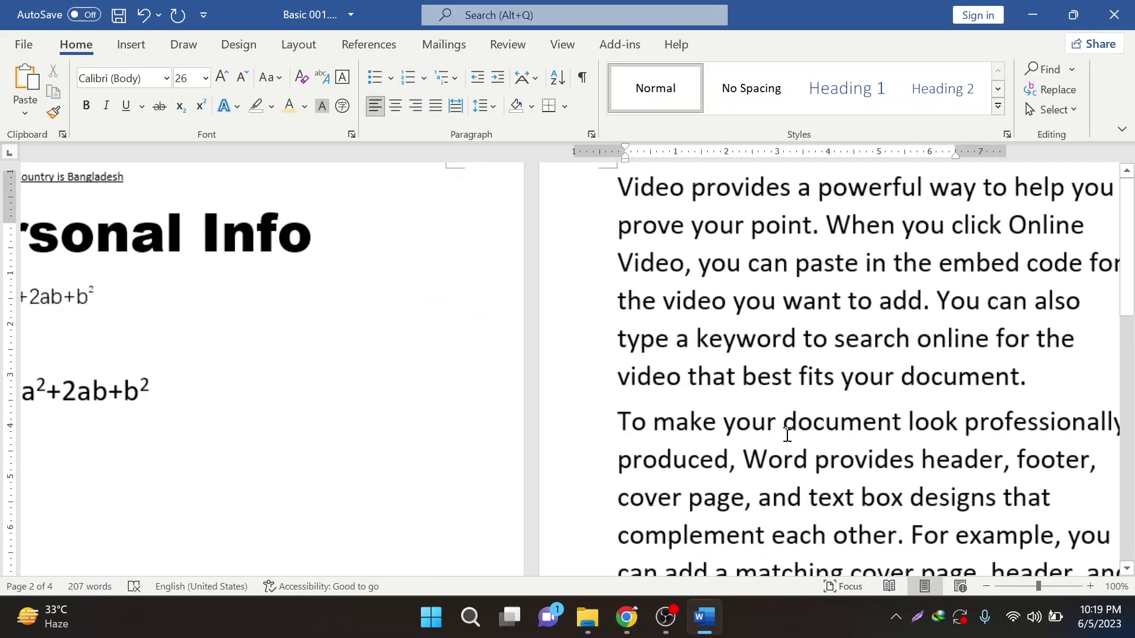
pyautogui.scroll(1, 616, 473)
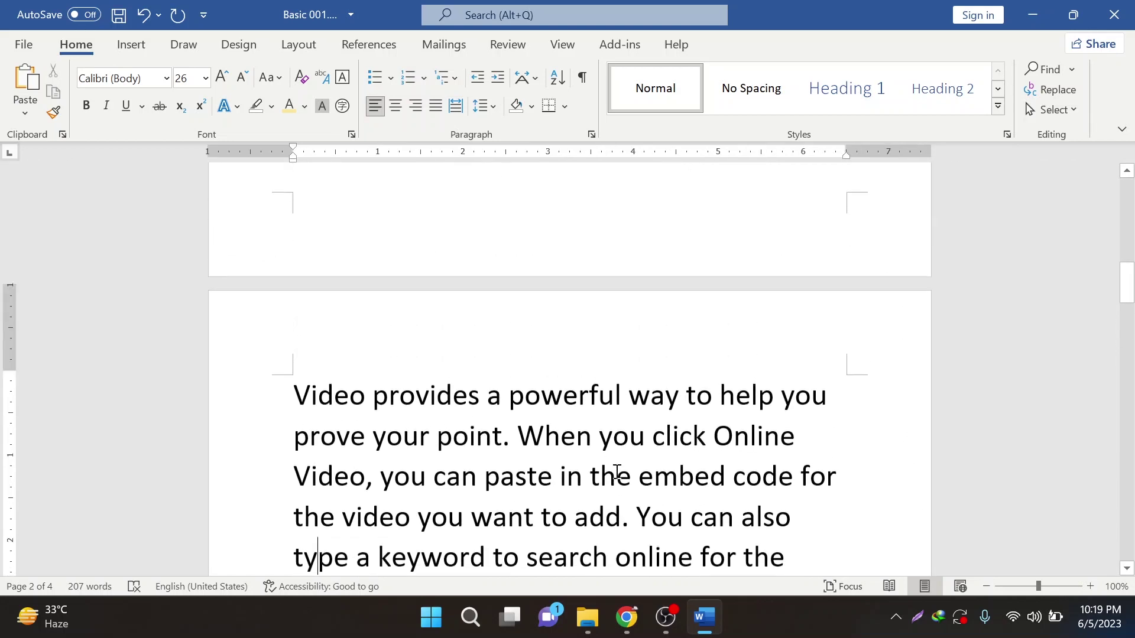
pyautogui.scroll(-1, 615, 474)
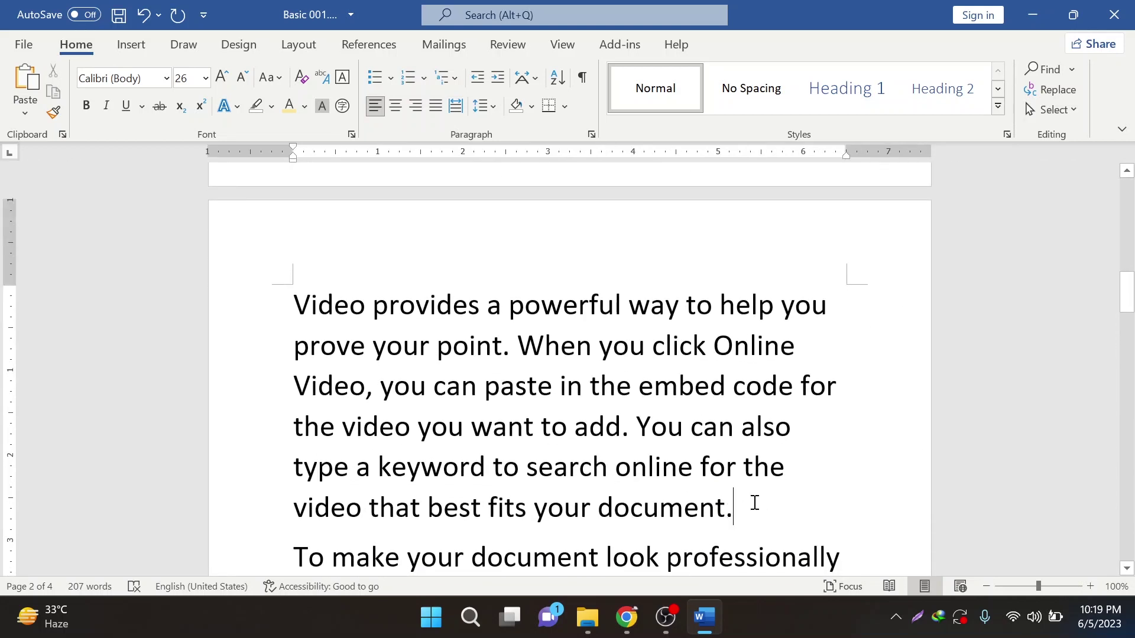
pyautogui.scroll(-1, 755, 503)
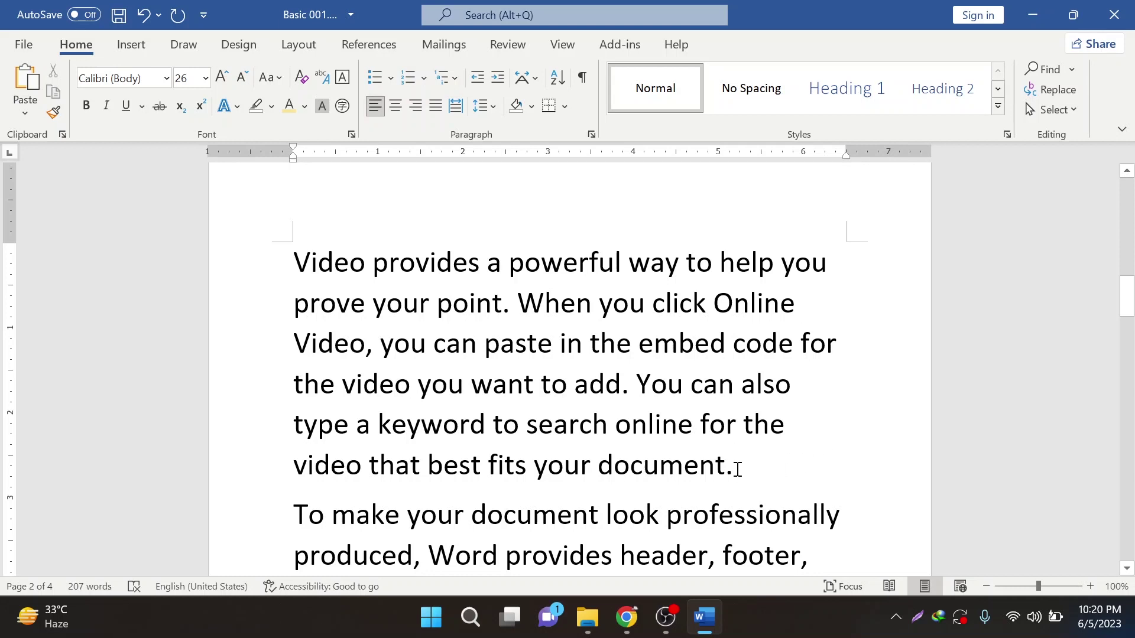
pyautogui.scroll(-1, 737, 470)
pyautogui.scroll(-2, 736, 469)
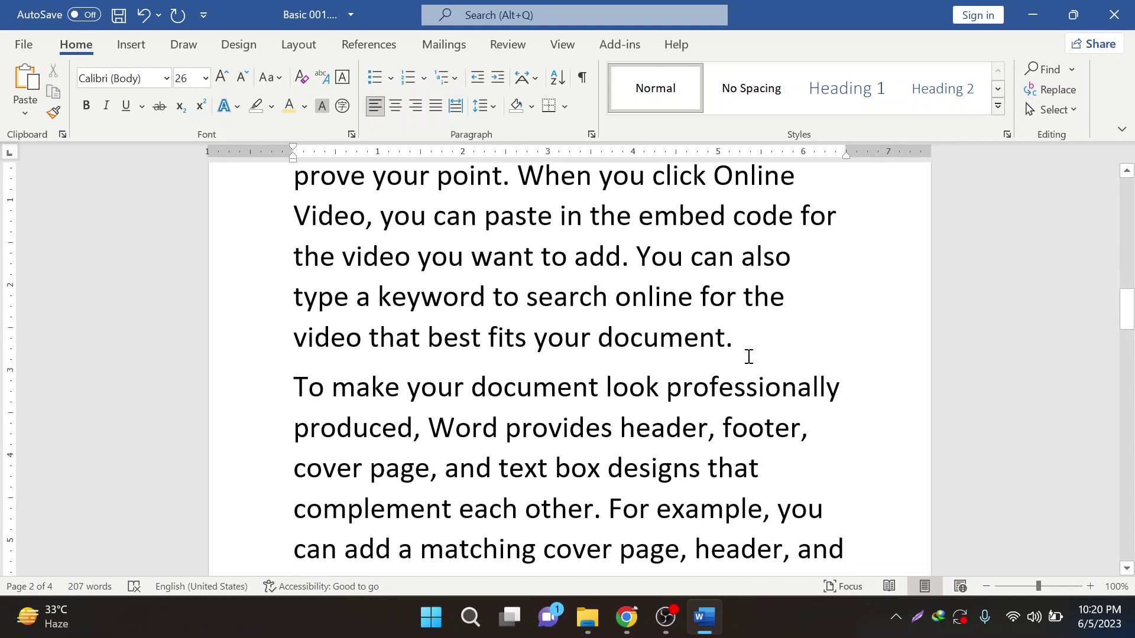
pyautogui.press('Delete')
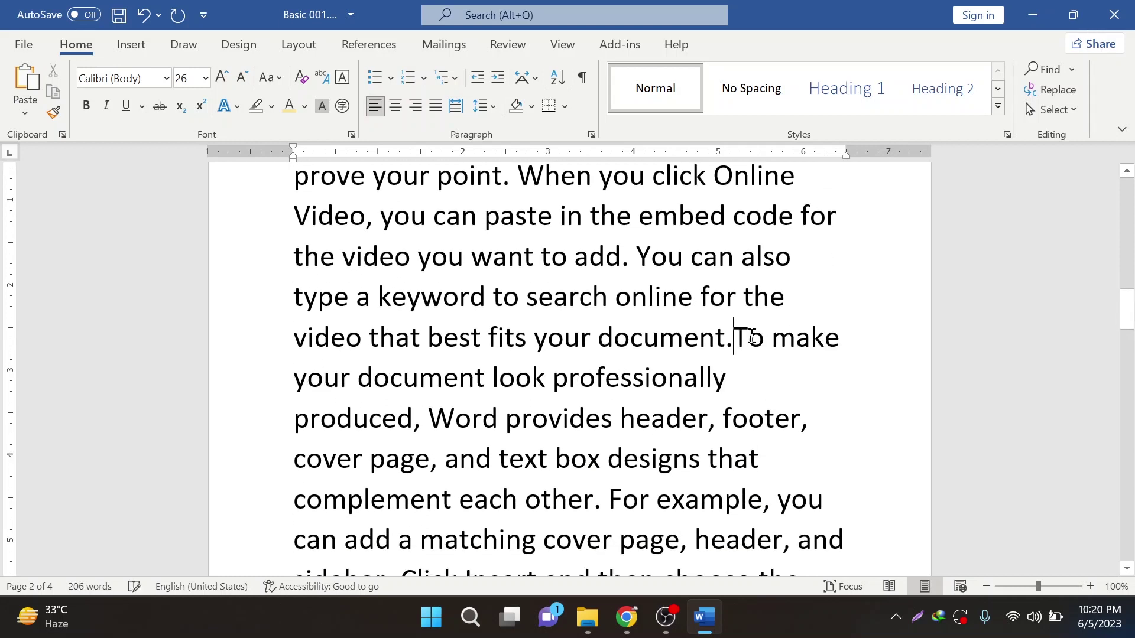
# - Start a new paragraph at 'your document.To make your document…'
pyautogui.click(533, 339)
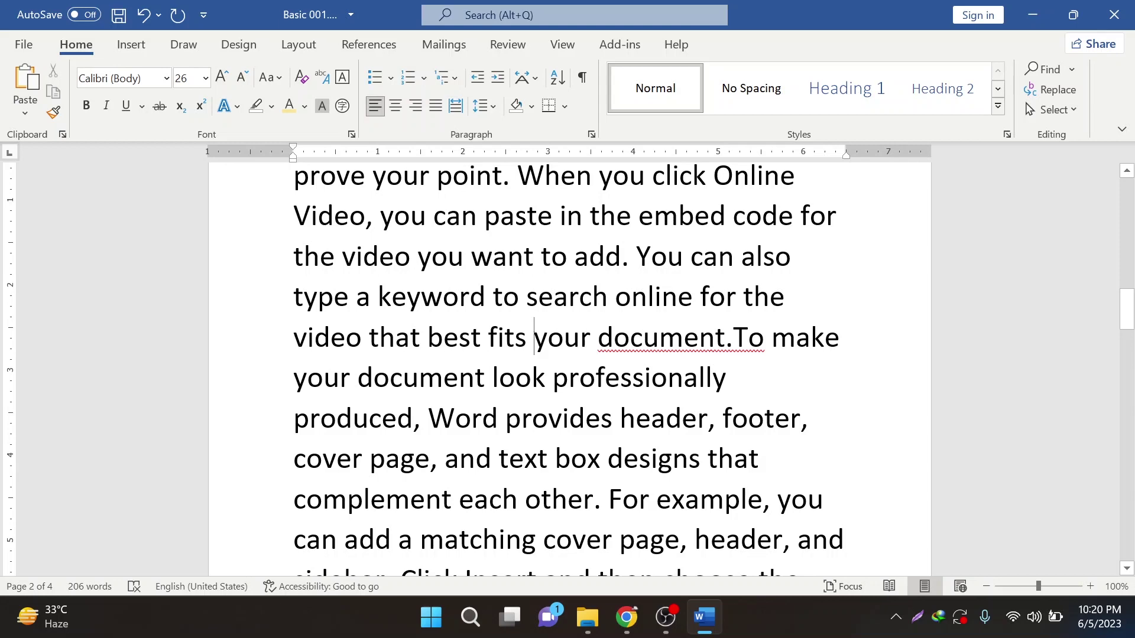
pyautogui.press('Return')
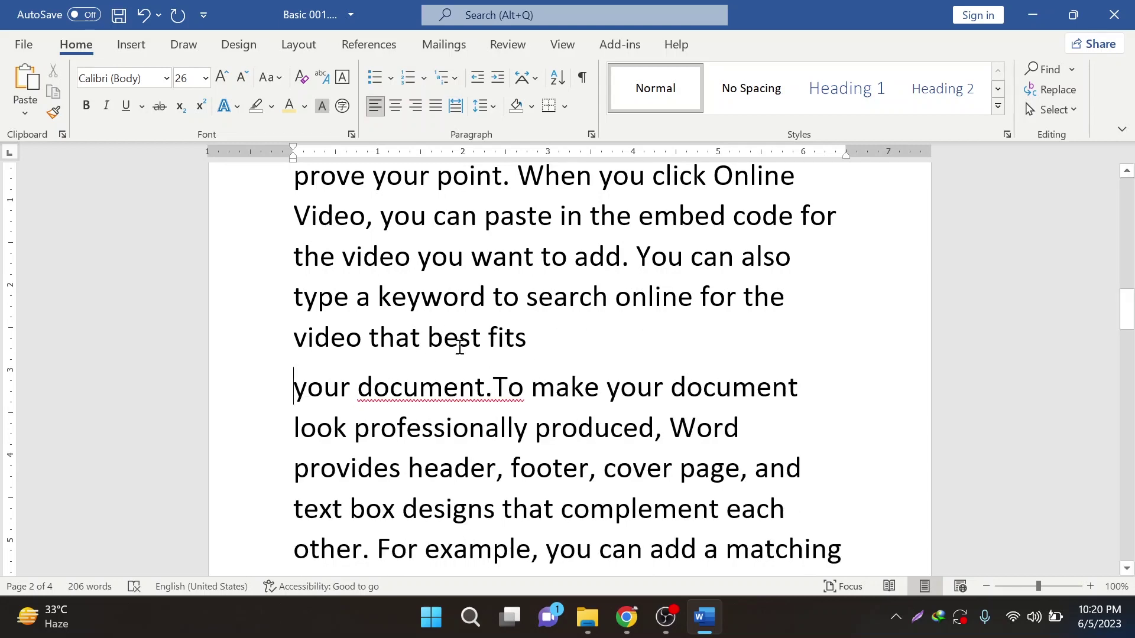
pyautogui.scroll(3, 459, 347)
pyautogui.moveTo(541, 466); pyautogui.dragTo(266, 256)
pyautogui.scroll(-4, 313, 385)
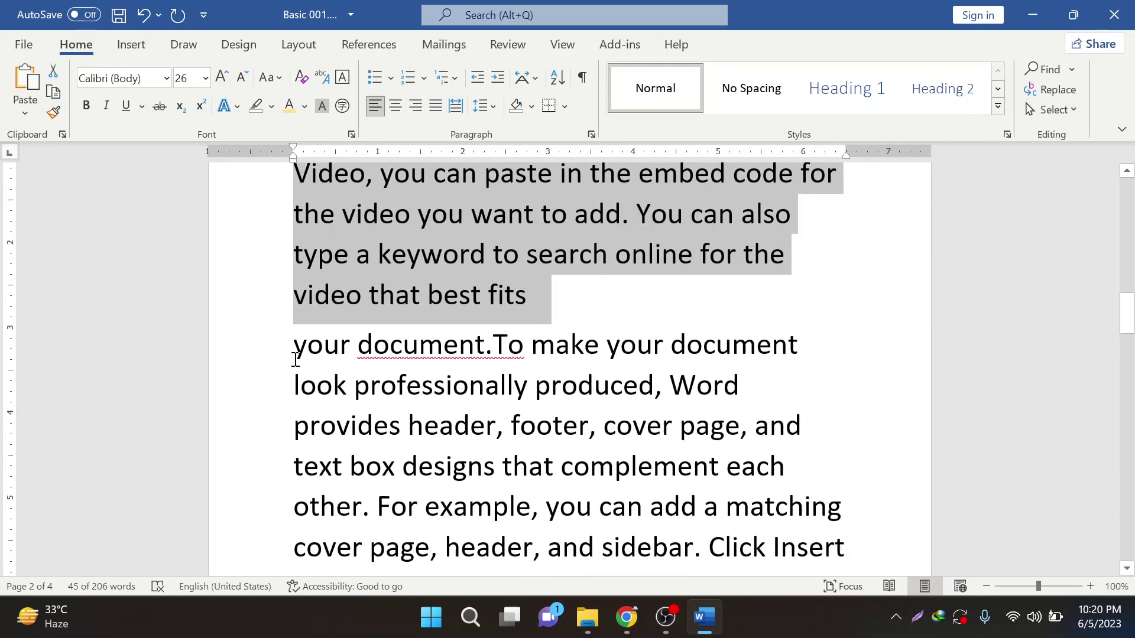
pyautogui.moveTo(296, 348); pyautogui.dragTo(495, 425)
pyautogui.scroll(-2, 429, 425)
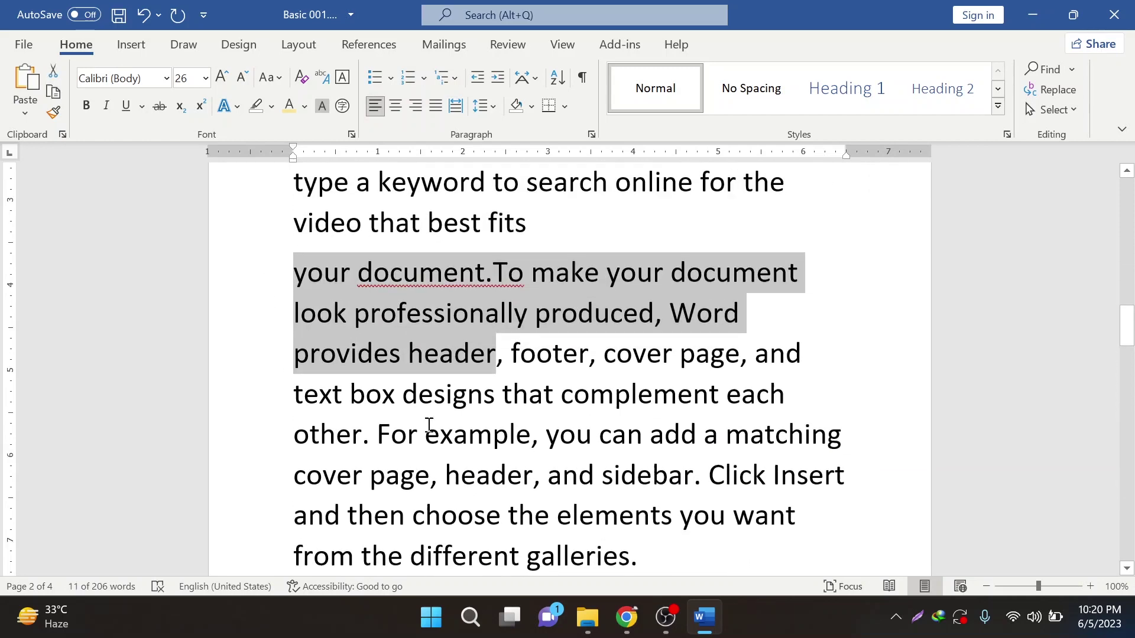
pyautogui.scroll(-3, 429, 425)
pyautogui.click(643, 430)
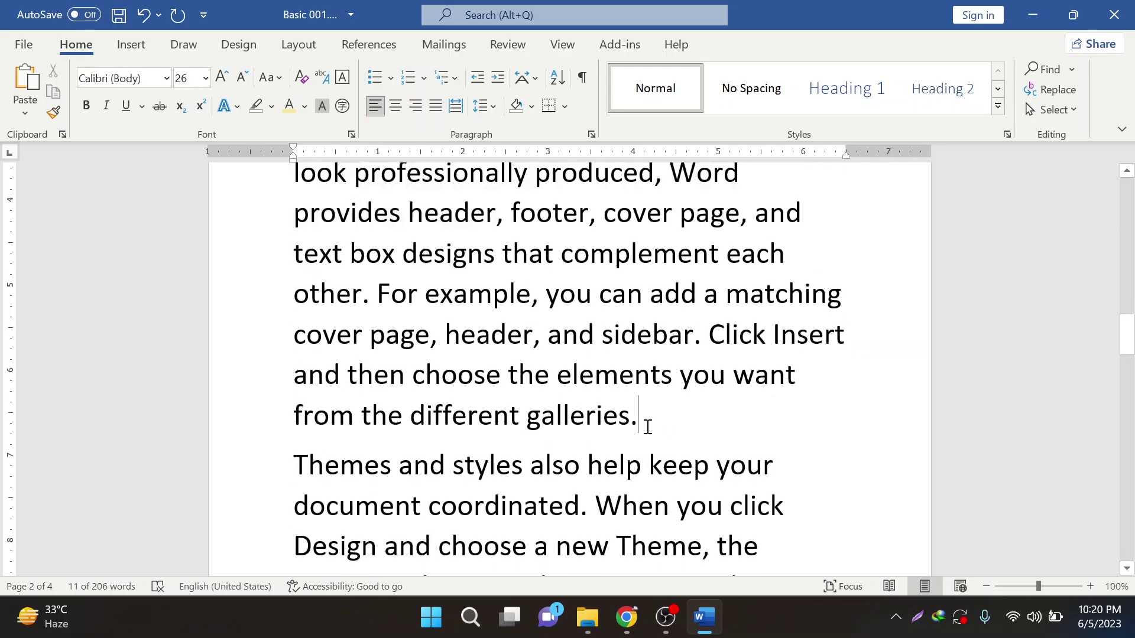
pyautogui.scroll(-5, 595, 418)
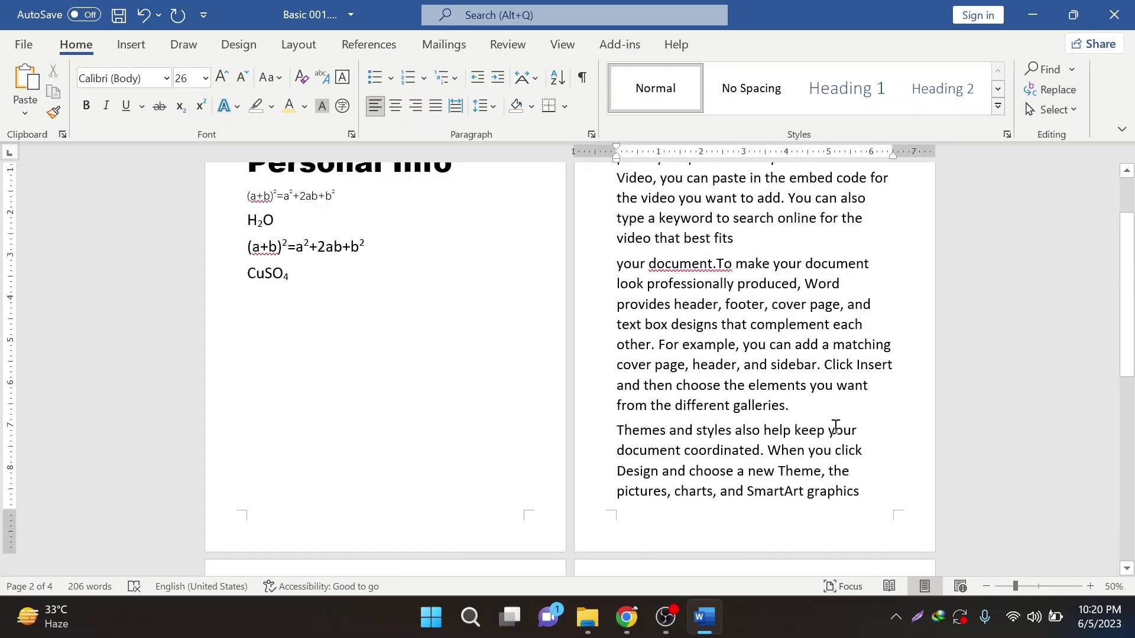
# - Split the Video paragraph after 'paste in' and remove the leading space before the embed code
pyautogui.scroll(3, 835, 427)
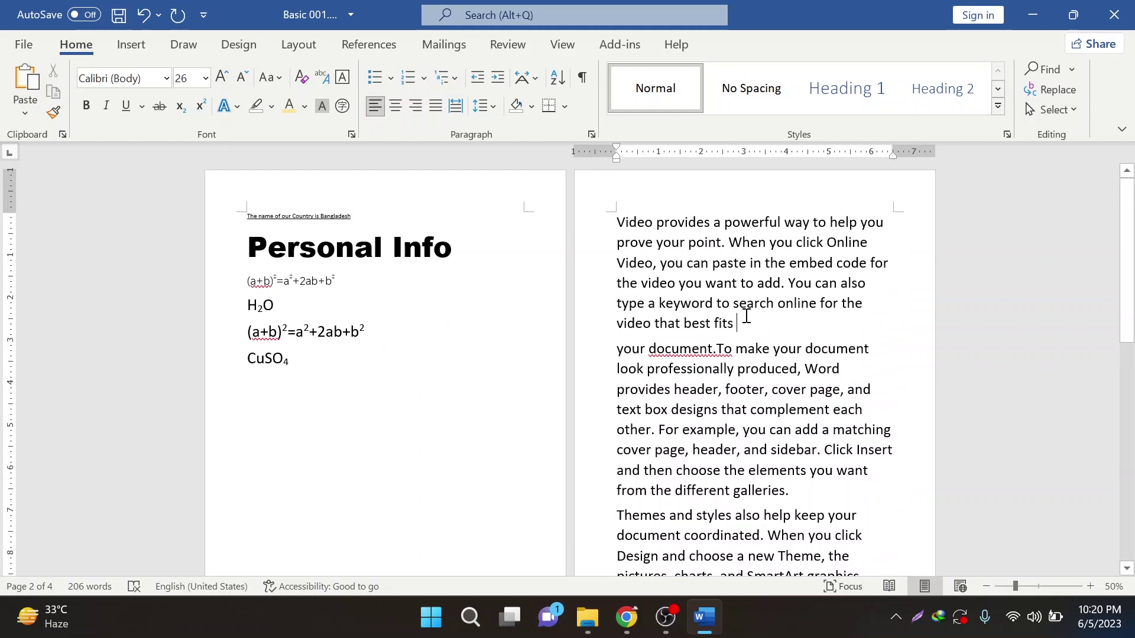
pyautogui.moveTo(736, 324); pyautogui.dragTo(597, 218)
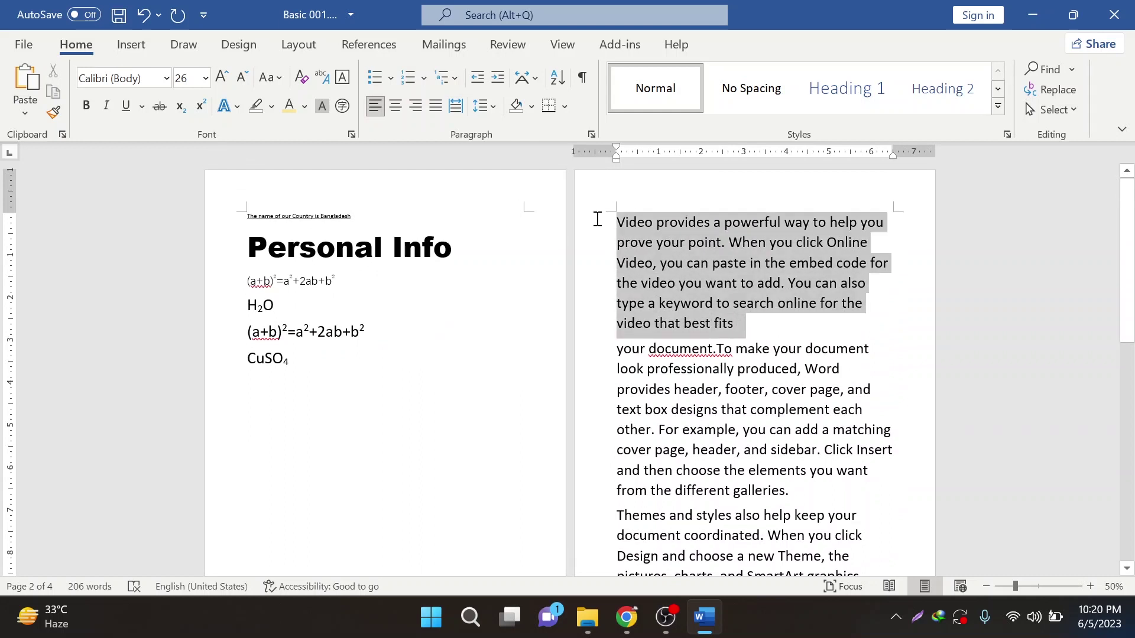
pyautogui.click(730, 303)
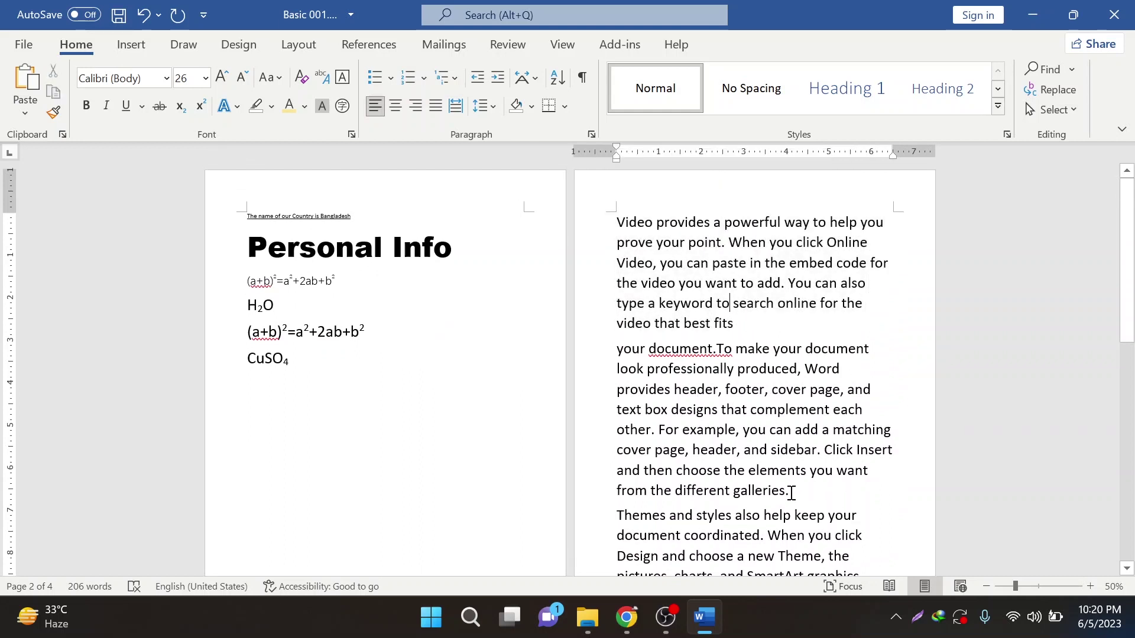
pyautogui.moveTo(792, 493); pyautogui.dragTo(585, 349)
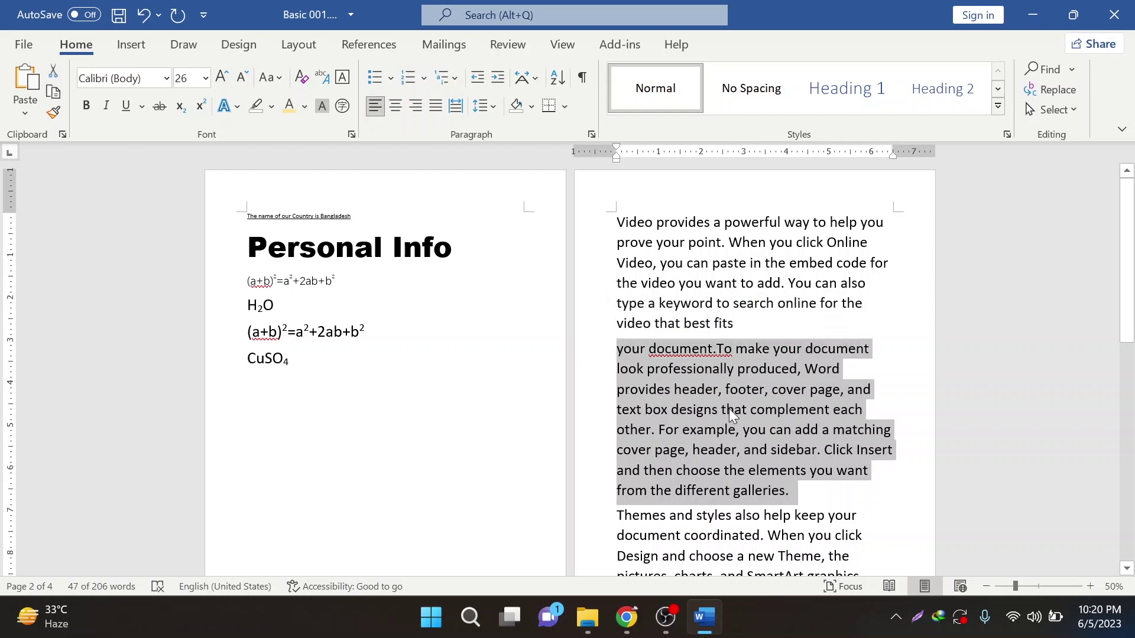
pyautogui.click(727, 411)
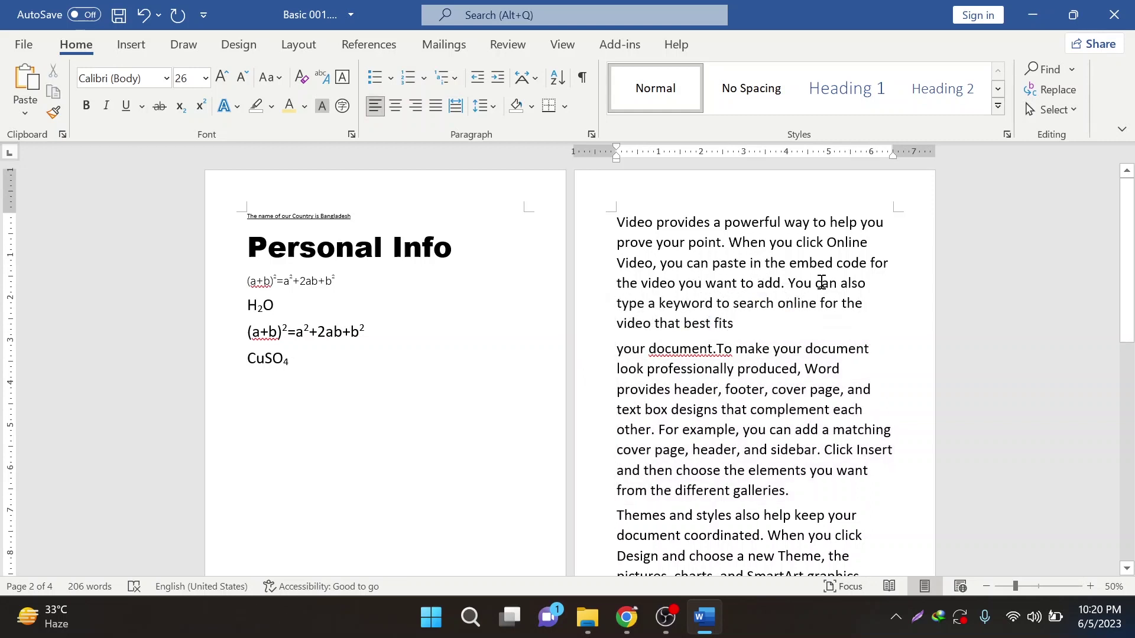
pyautogui.click(762, 263)
pyautogui.press('Return')
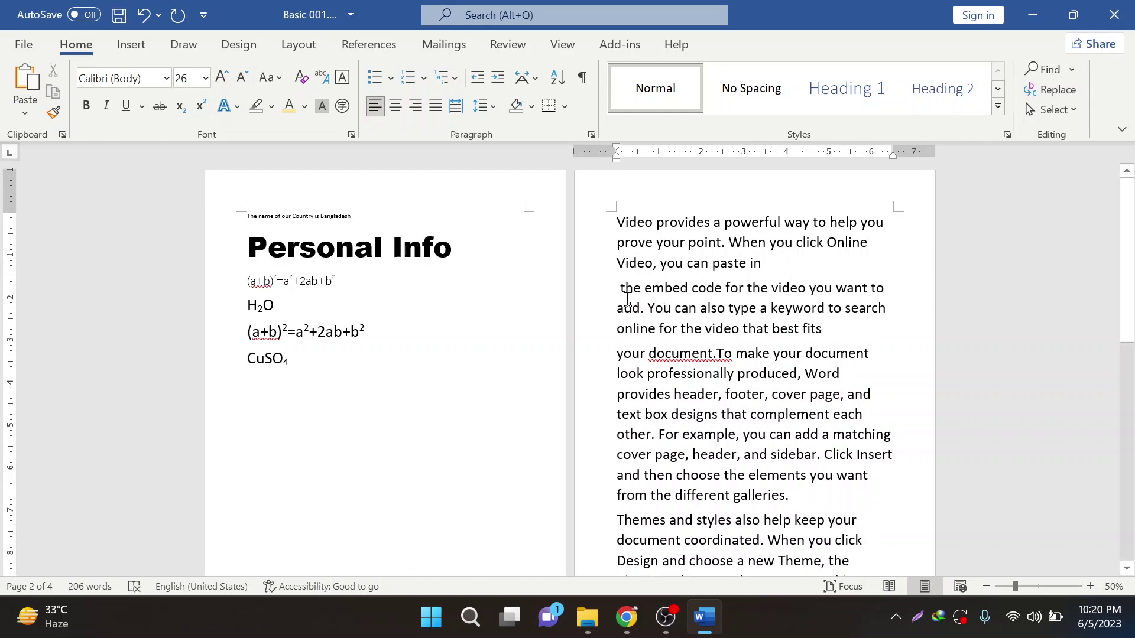
pyautogui.press('Delete')
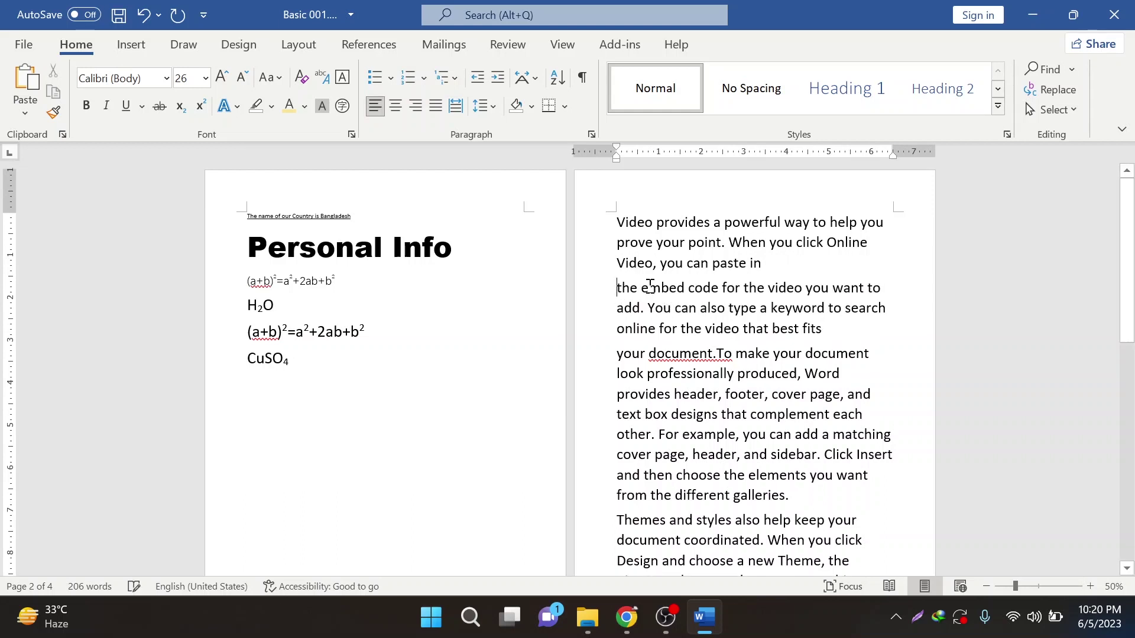
# - Rejoin the 'paste in' line with the embed code and pull 'your document.To make' back up
pyautogui.moveTo(850, 342); pyautogui.dragTo(605, 223)
pyautogui.moveTo(614, 609)
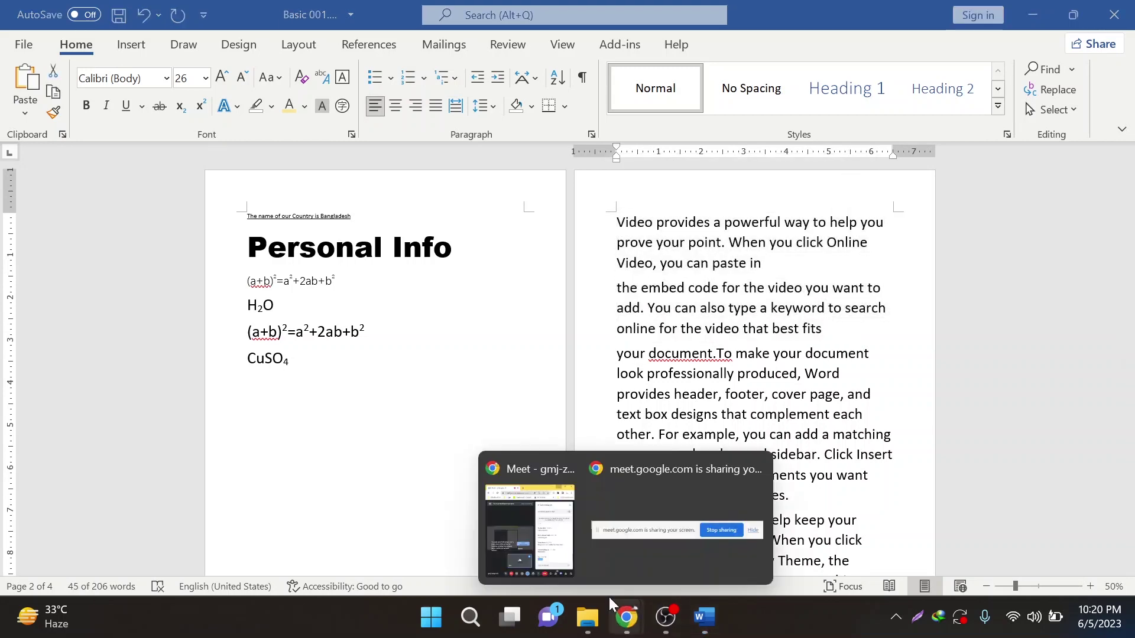
pyautogui.click(545, 545)
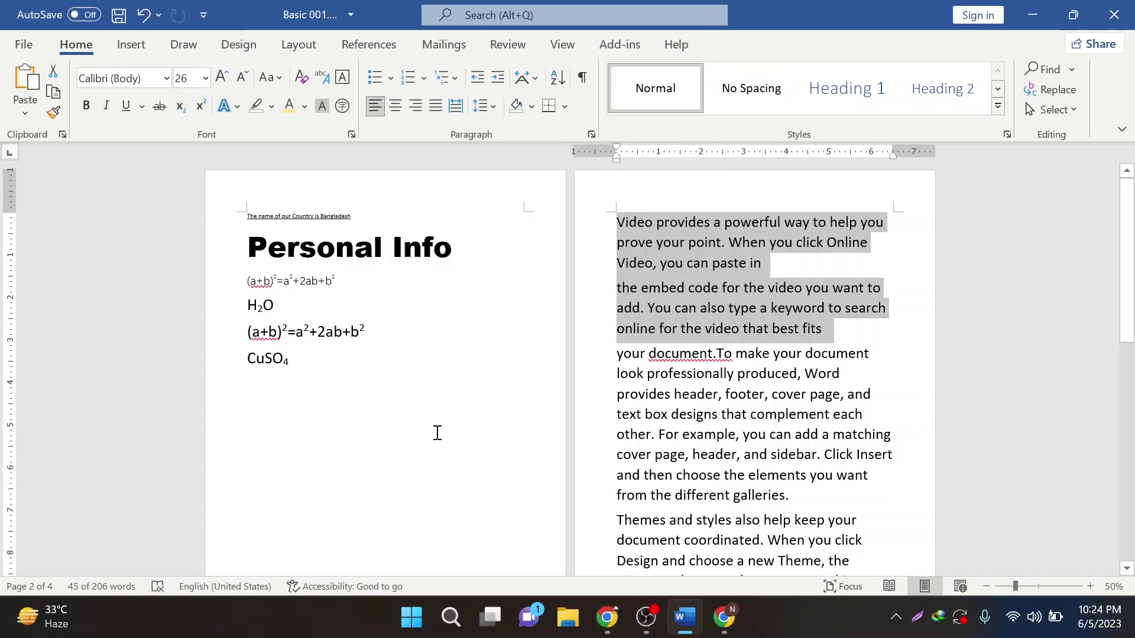
pyautogui.scroll(1, 768, 442)
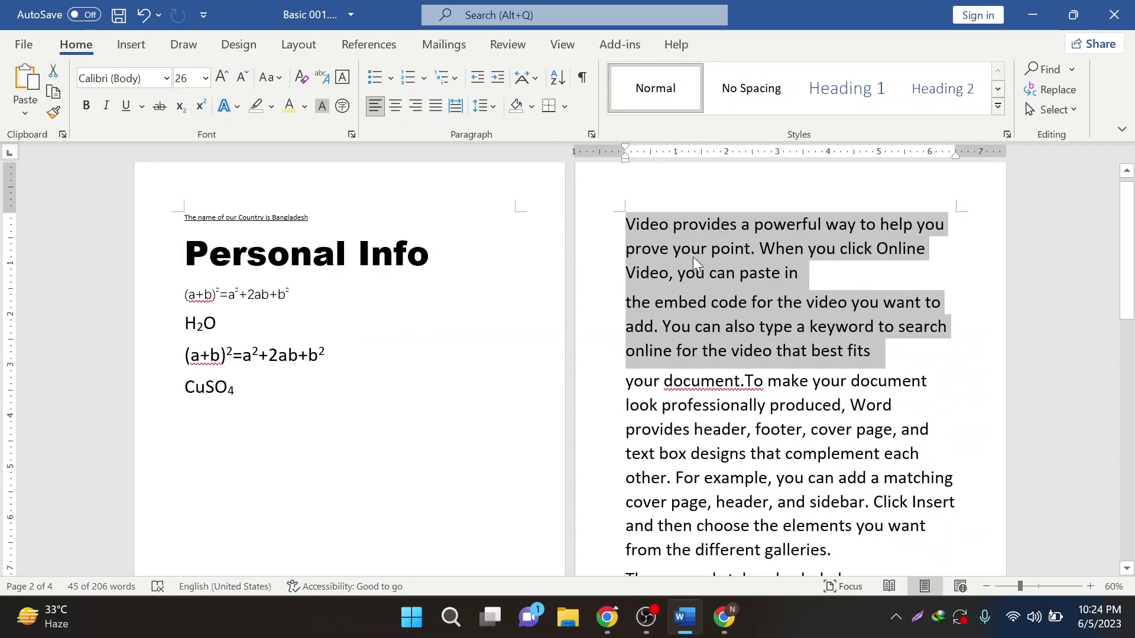
pyautogui.click(795, 283)
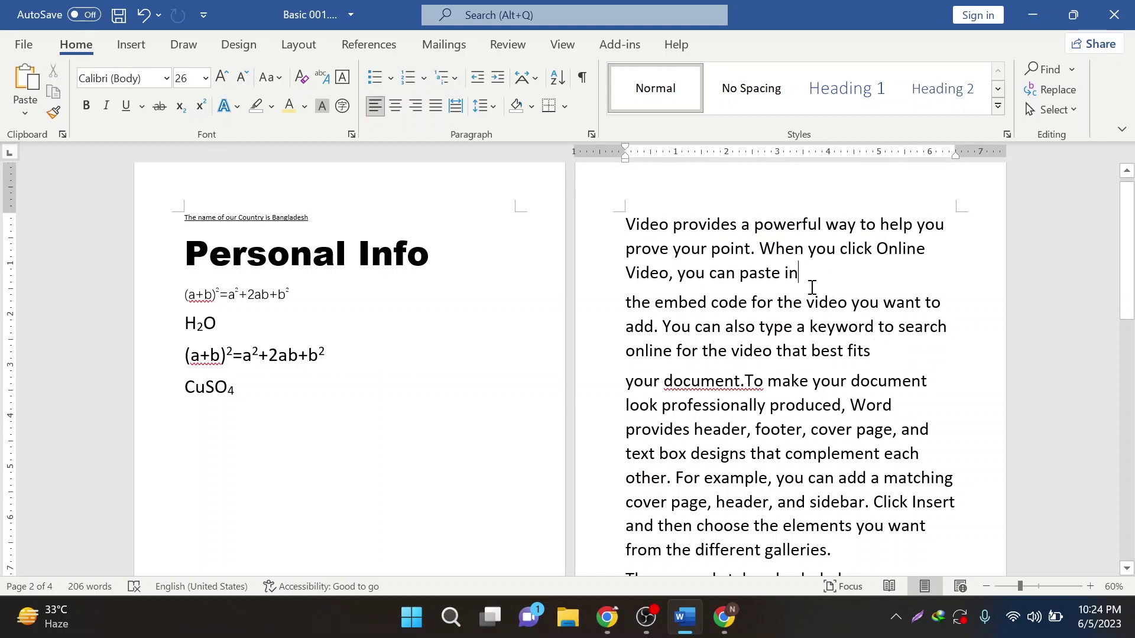
pyautogui.press('Delete')
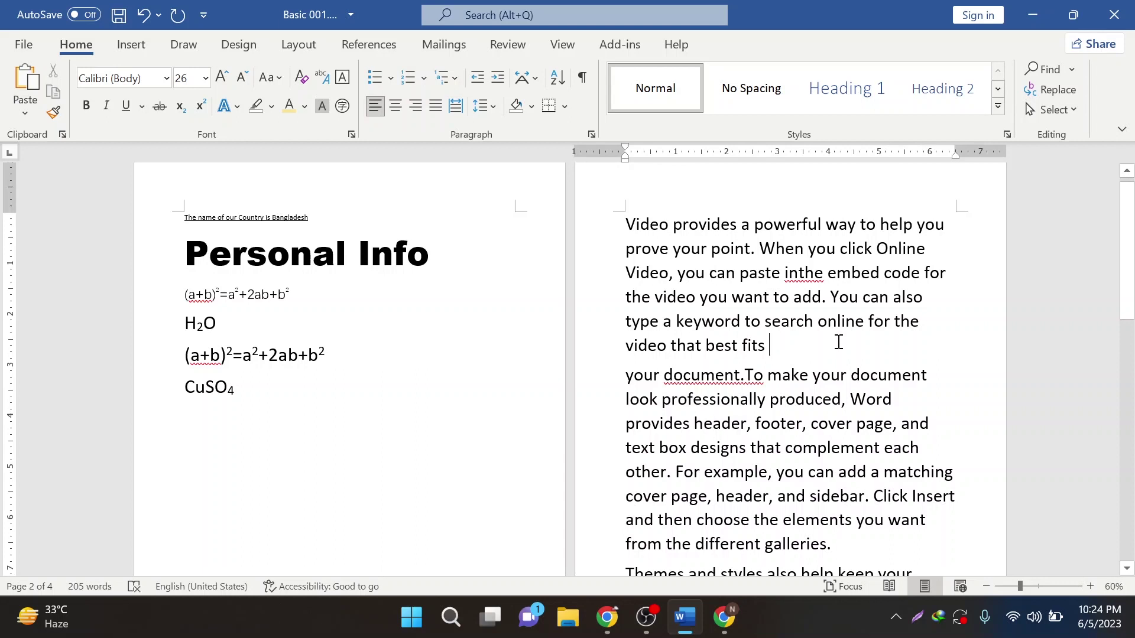
pyautogui.press('Delete')
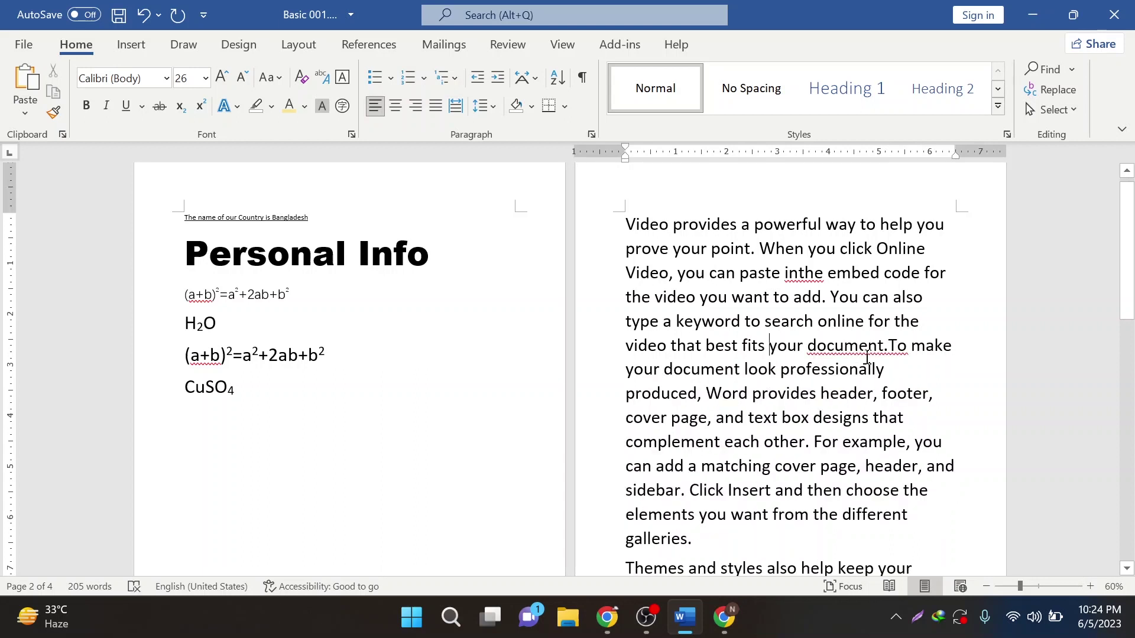
# - Make 'To make your document' and 'When you click' new paragraphs and fix 'inthe' to 'in the'
pyautogui.click(887, 349)
pyautogui.write('\\')
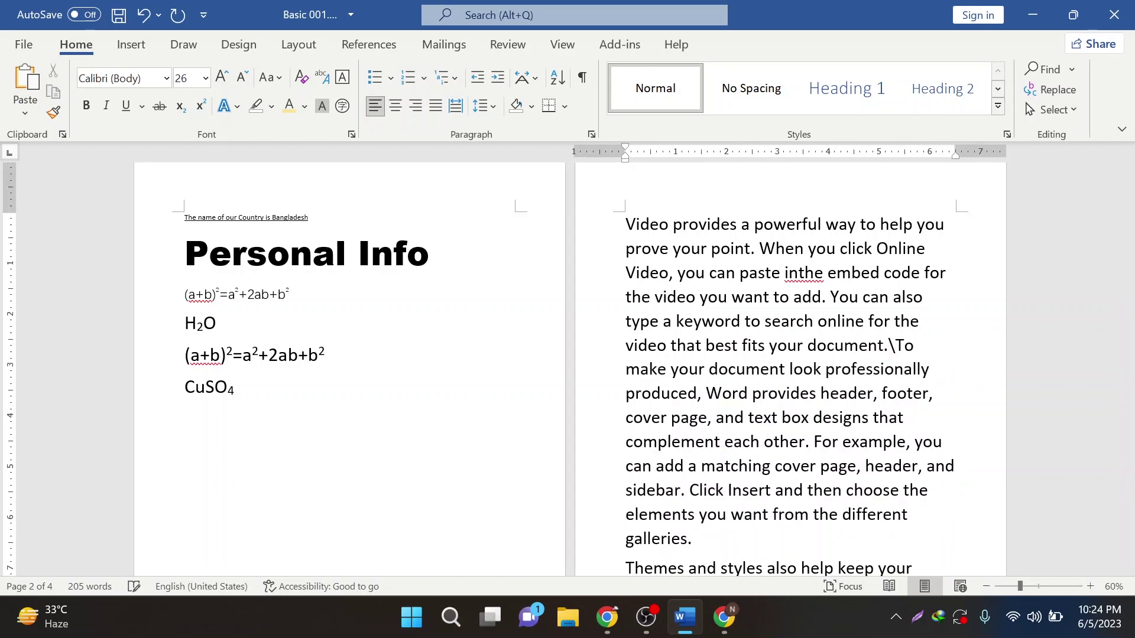
pyautogui.press('BackSpace')
pyautogui.press('Return')
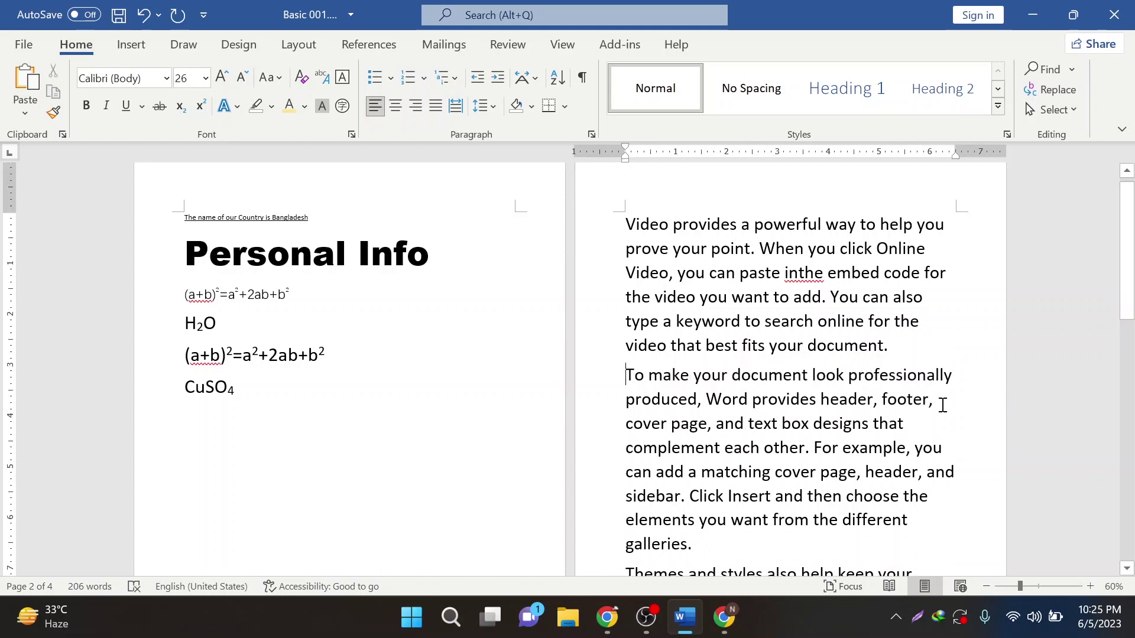
pyautogui.click(801, 273)
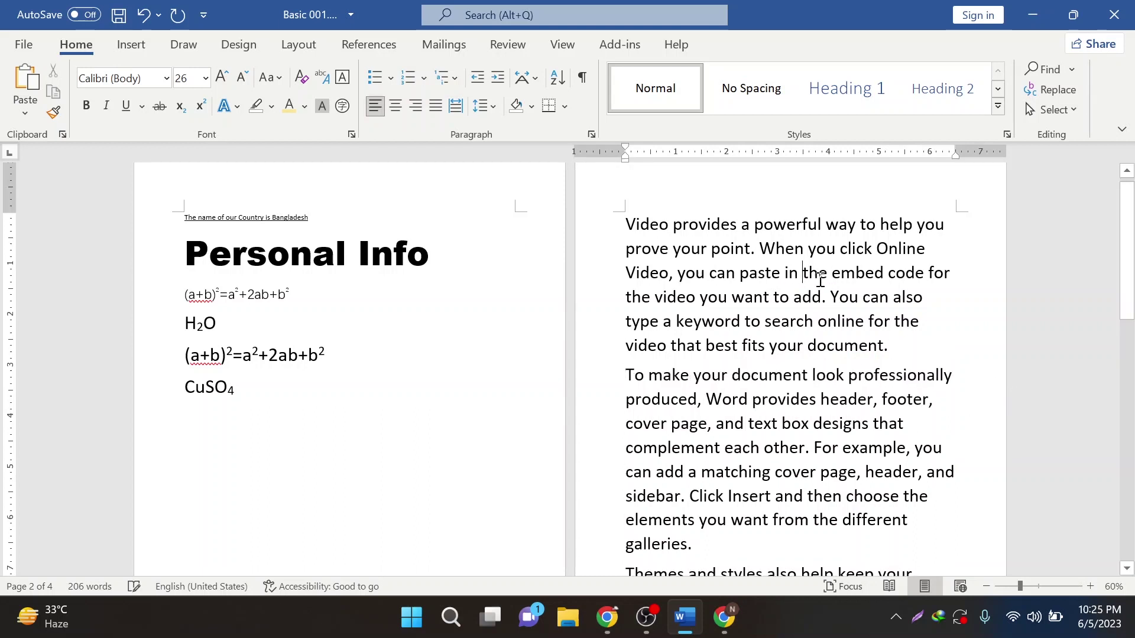
pyautogui.click(755, 248)
pyautogui.press('Return')
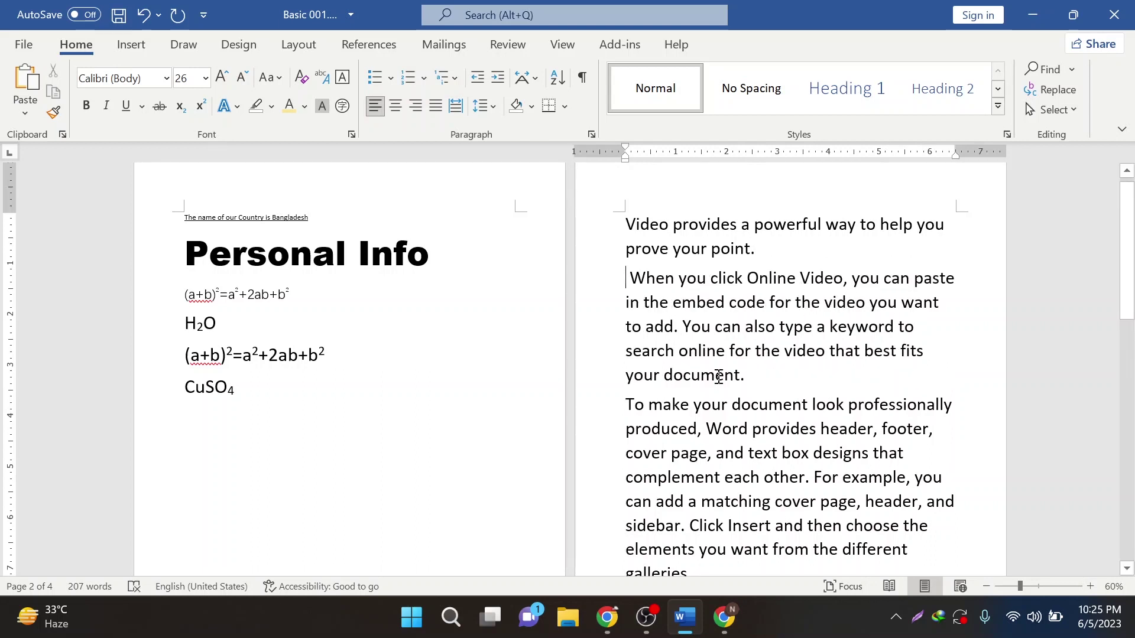
# - Split paragraphs after 'to add.' and after 'video,' (adding the comma)
pyautogui.moveTo(751, 375); pyautogui.dragTo(626, 219)
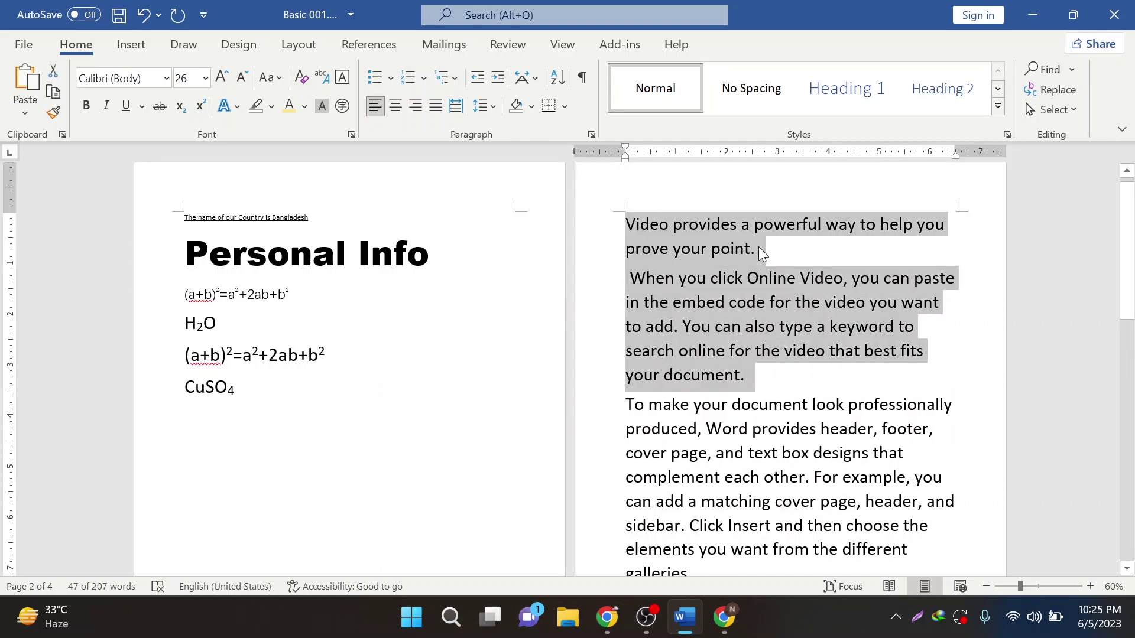
pyautogui.click(772, 256)
pyautogui.moveTo(746, 376); pyautogui.dragTo(631, 279)
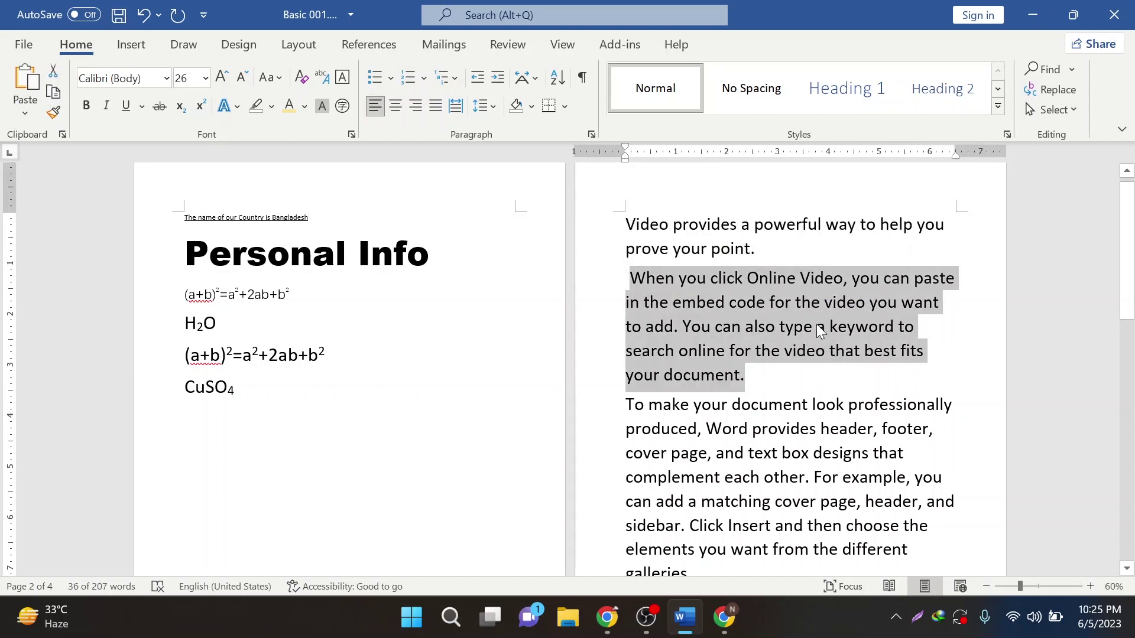
pyautogui.click(682, 334)
pyautogui.press('Return')
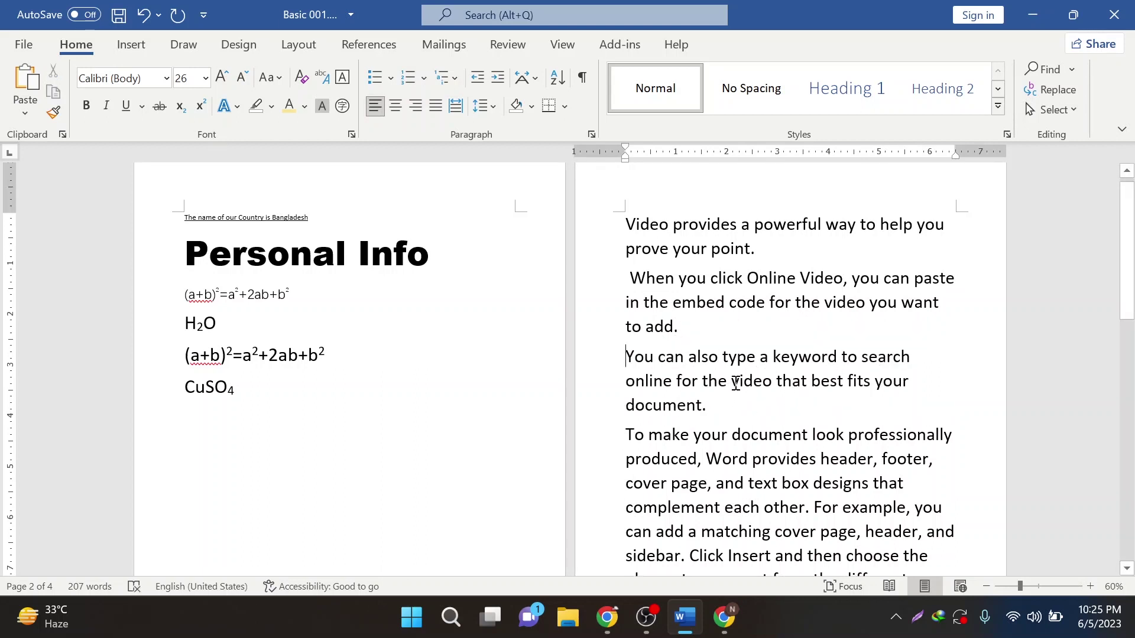
pyautogui.write(',')
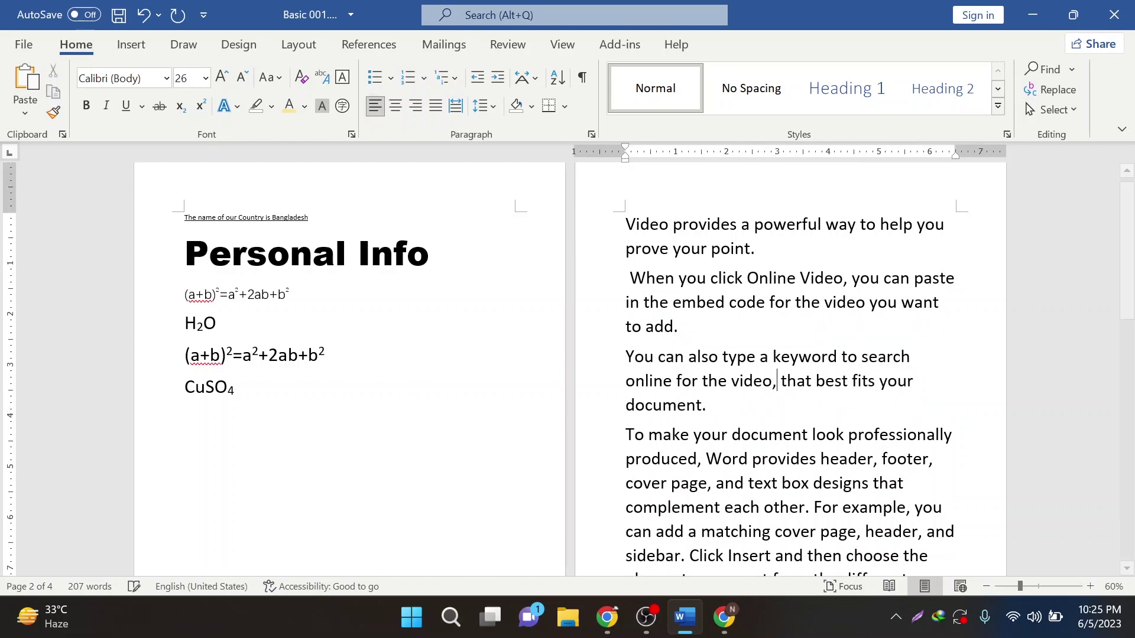
pyautogui.press('Return')
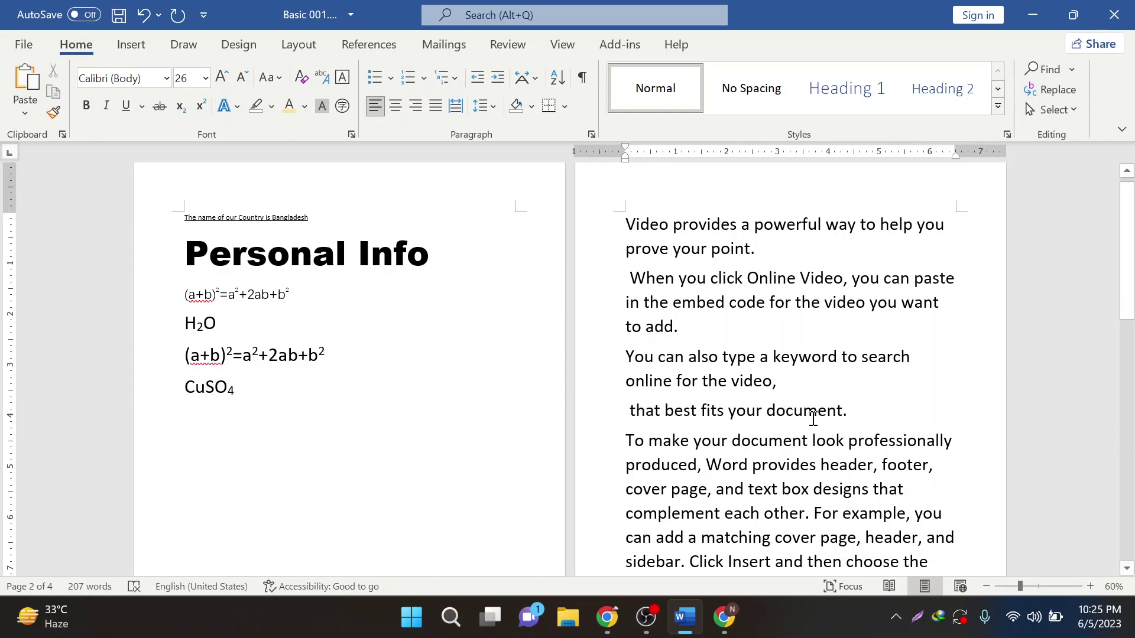
# - Add a blank line before the 'To make your document' paragraph
pyautogui.click(792, 363)
pyautogui.click(756, 241)
pyautogui.hotkey('ctrl', 'z')
pyautogui.hotkey('ctrl', 'z')
pyautogui.hotkey('ctrl', 'z')
pyautogui.hotkey('ctrl', 'z')
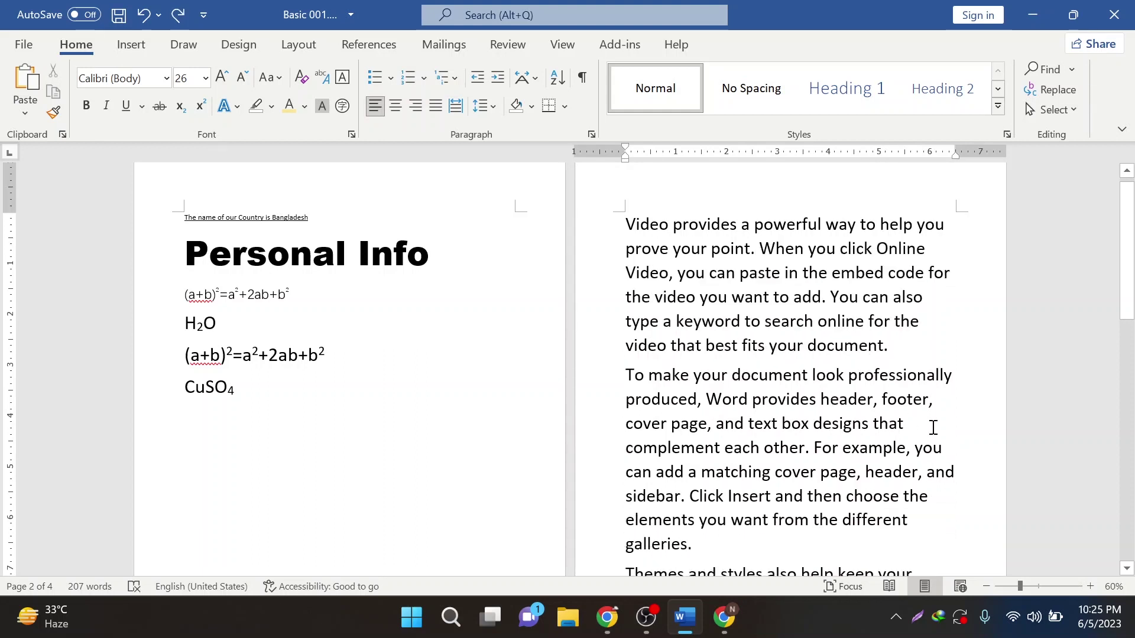
pyautogui.hotkey('ctrl', 'y')
pyautogui.hotkey('ctrl', 'y')
pyautogui.hotkey('ctrl', 'y')
pyautogui.hotkey('ctrl', 'y')
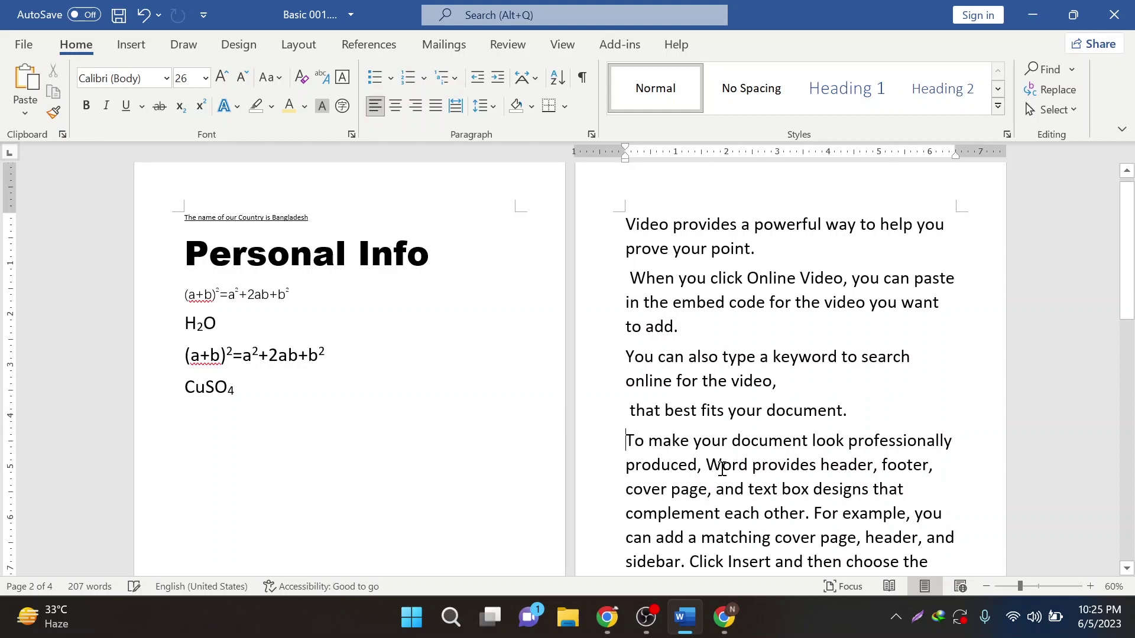
pyautogui.press('Return')
pyautogui.moveTo(857, 415); pyautogui.dragTo(882, 419)
# - Give the four video paragraphs arrowhead bullets from the Bullet Library
pyautogui.click(647, 278)
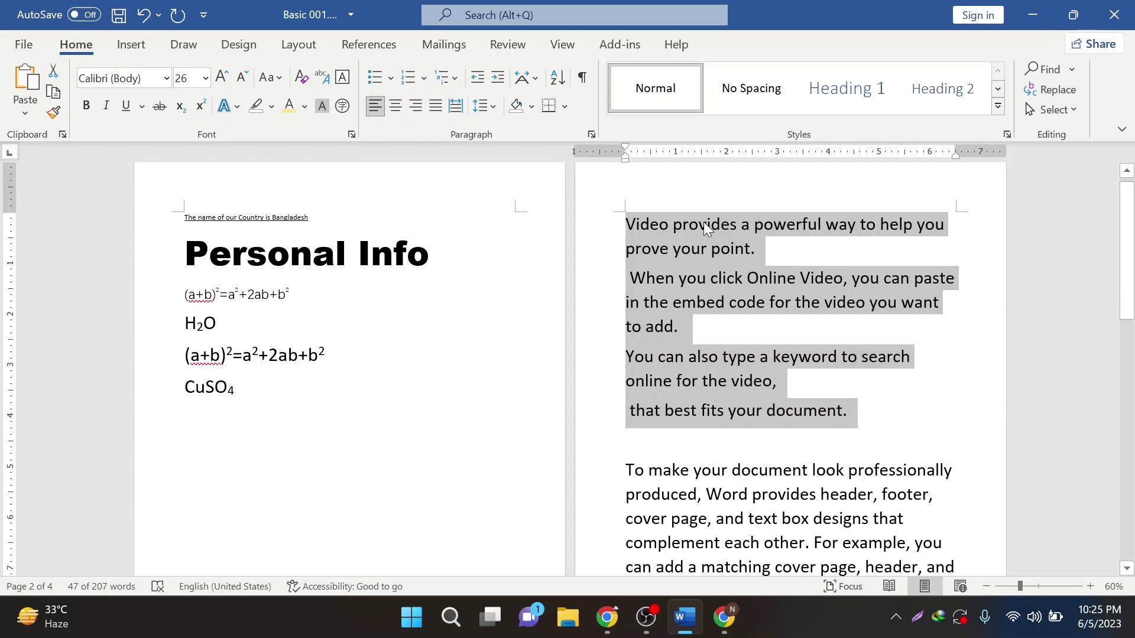
pyautogui.click(389, 80)
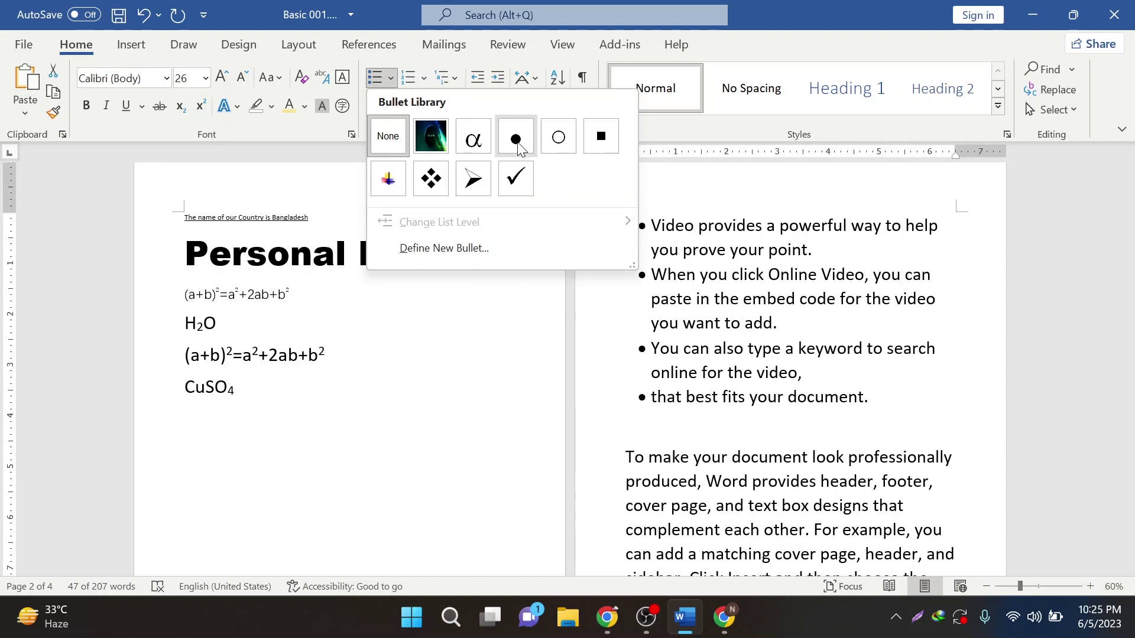
pyautogui.click(473, 179)
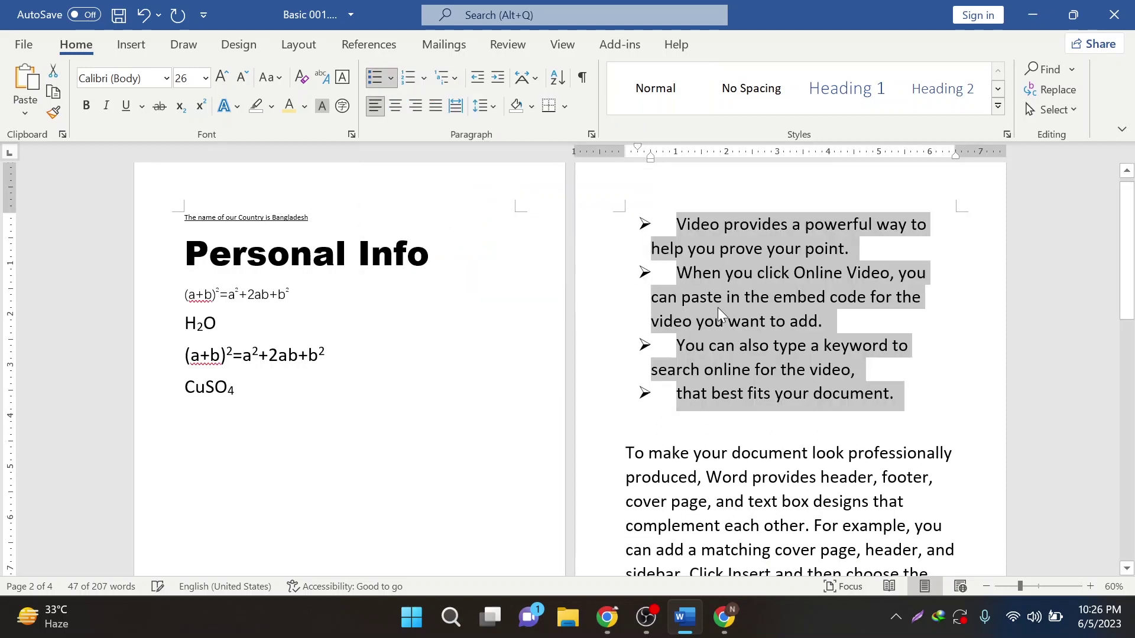
pyautogui.click(396, 79)
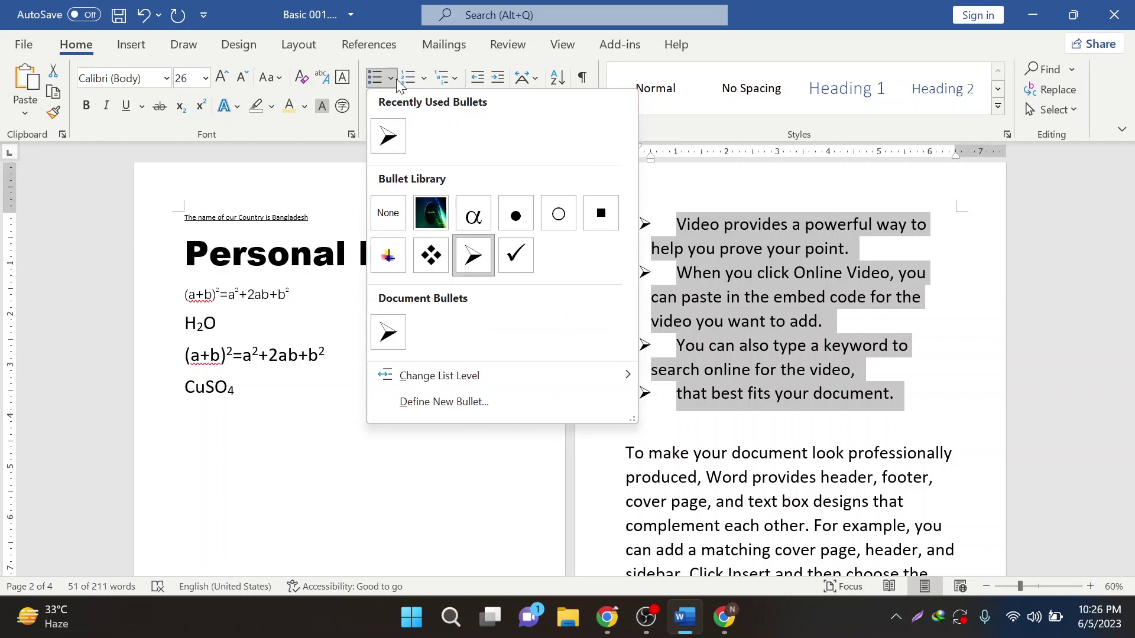
# - Define a new bullet using the Female Sign (♀, 2640) symbol from the Tahoma font
pyautogui.click(420, 401)
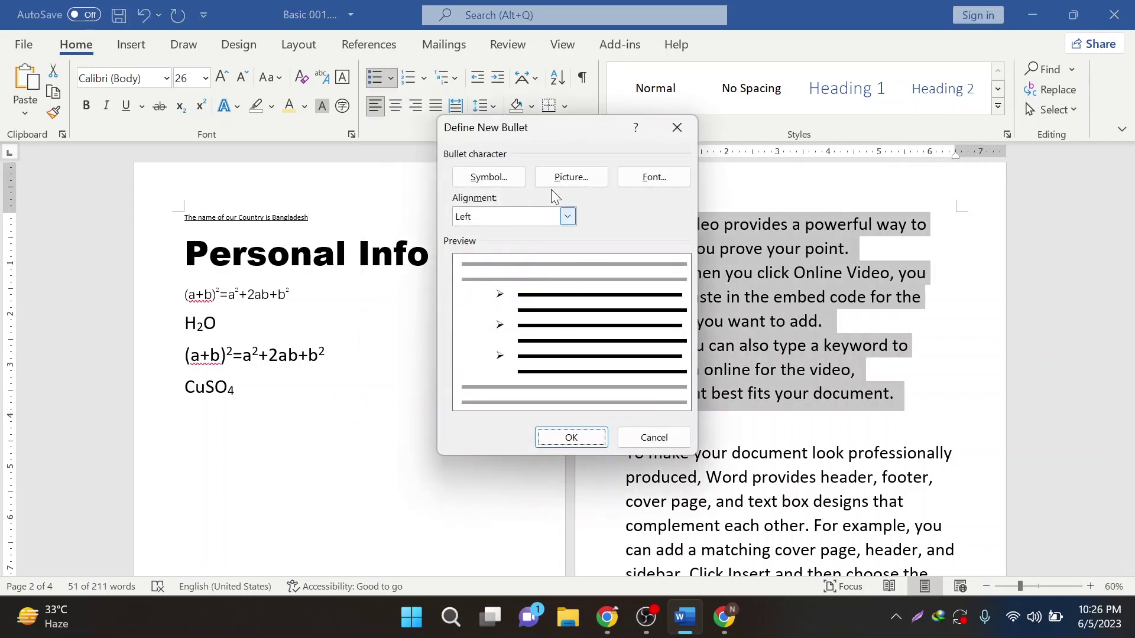
pyautogui.click(506, 178)
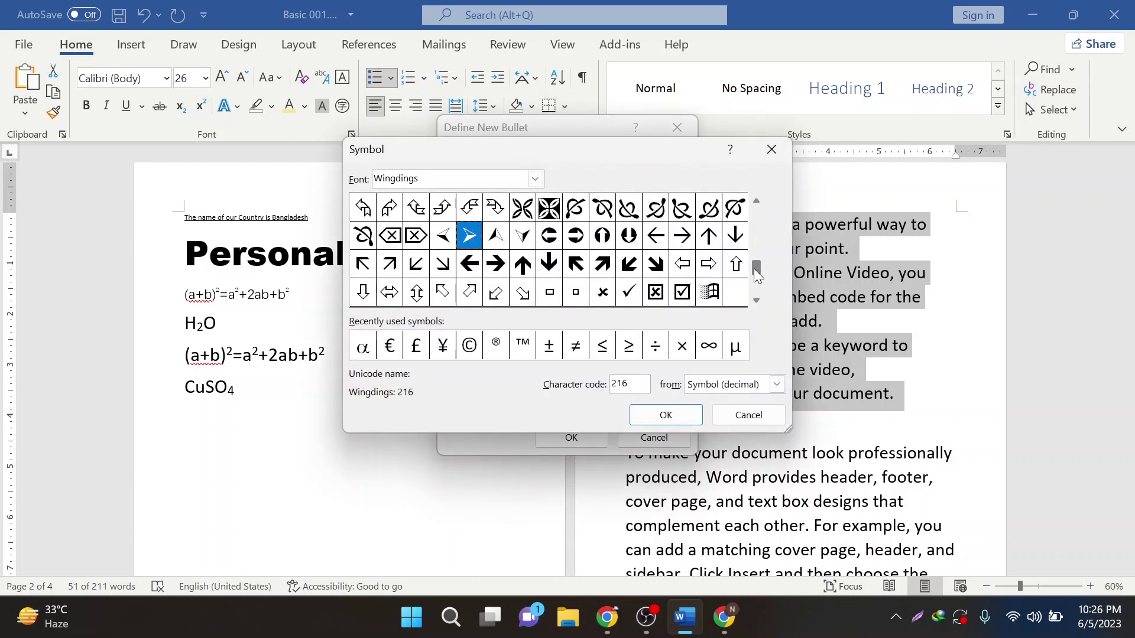
pyautogui.moveTo(753, 268); pyautogui.dragTo(760, 296)
pyautogui.click(534, 178)
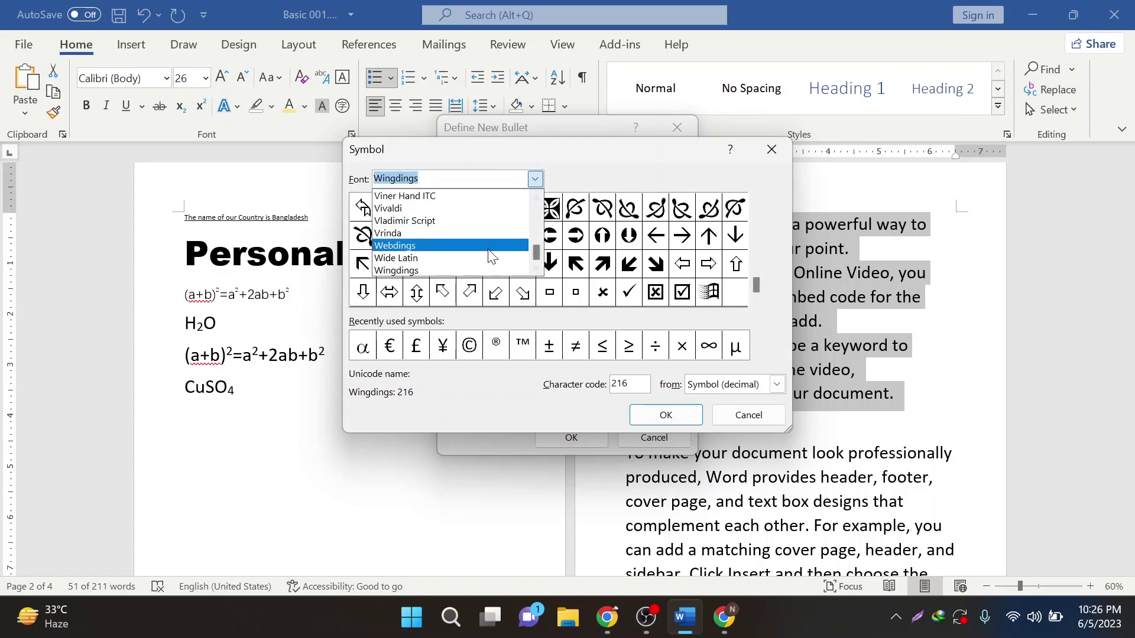
pyautogui.scroll(6, 472, 234)
pyautogui.click(449, 208)
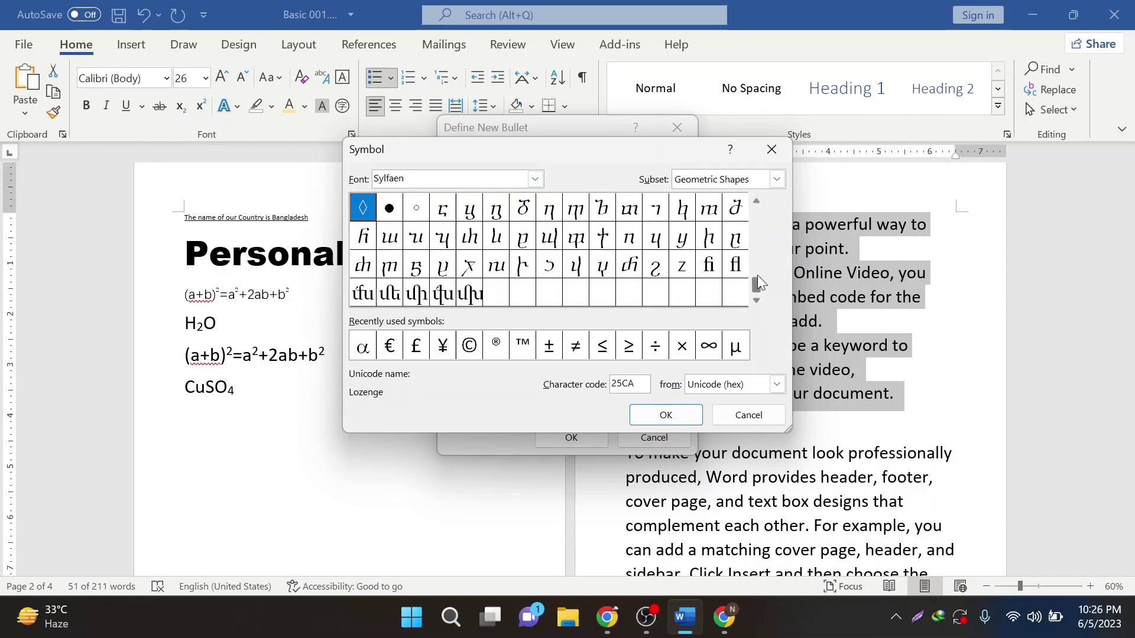
pyautogui.click(533, 179)
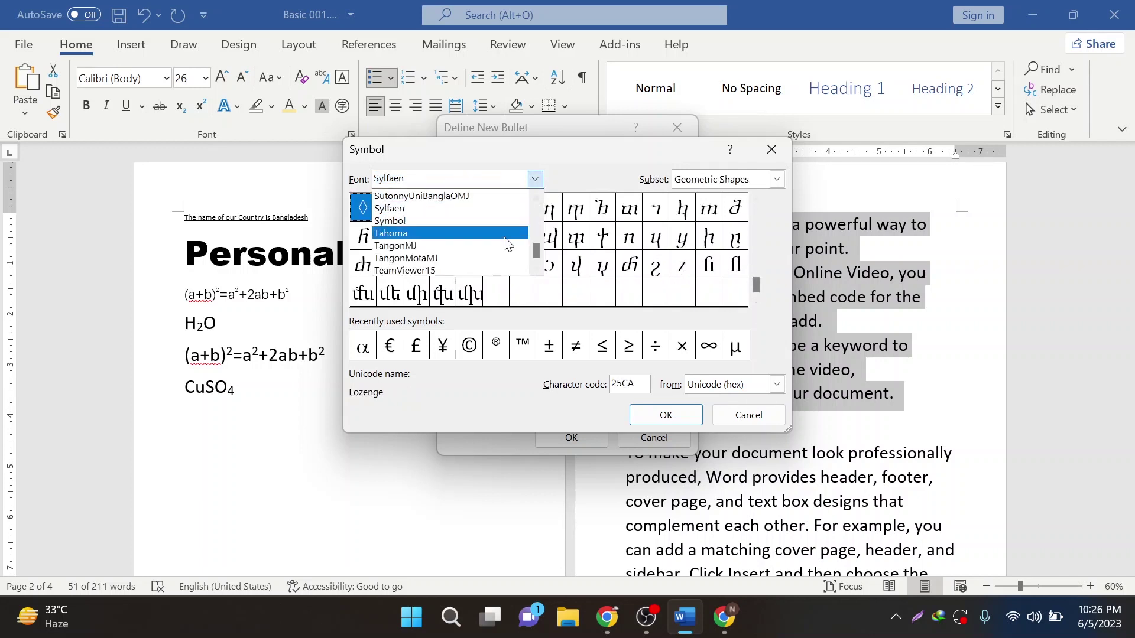
pyautogui.click(500, 242)
pyautogui.click(411, 264)
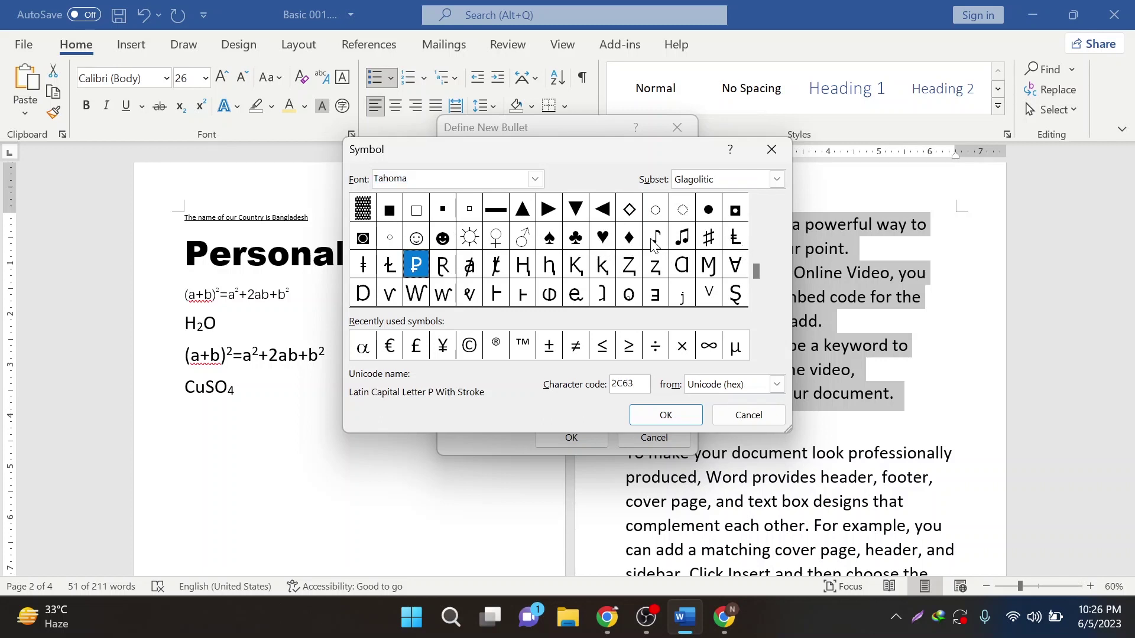
pyautogui.click(499, 241)
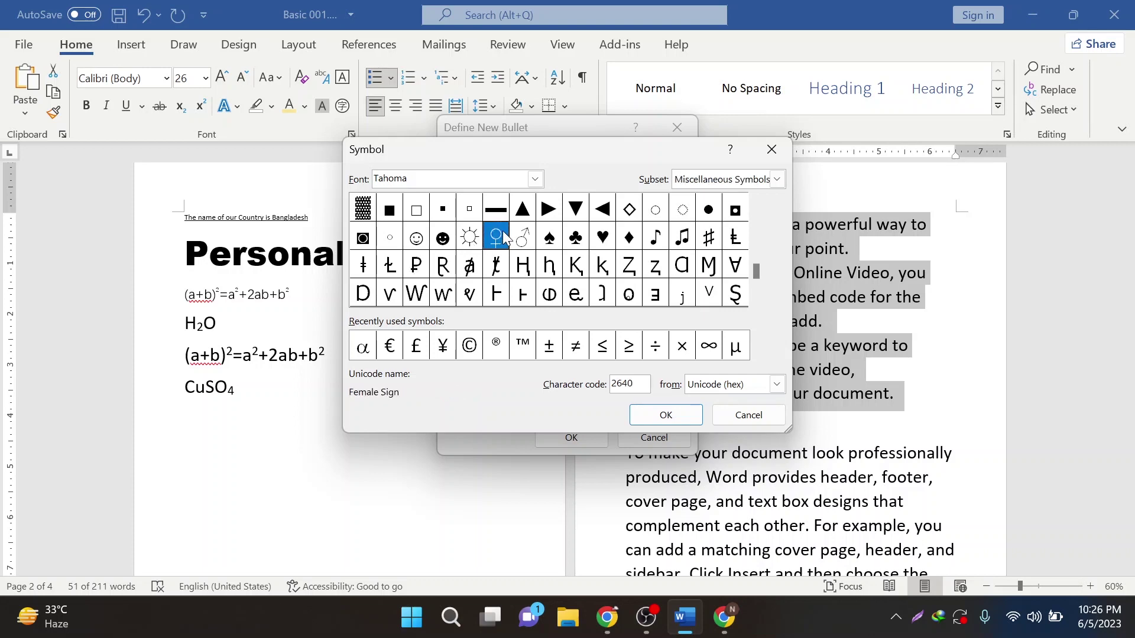
pyautogui.click(666, 416)
pyautogui.click(566, 438)
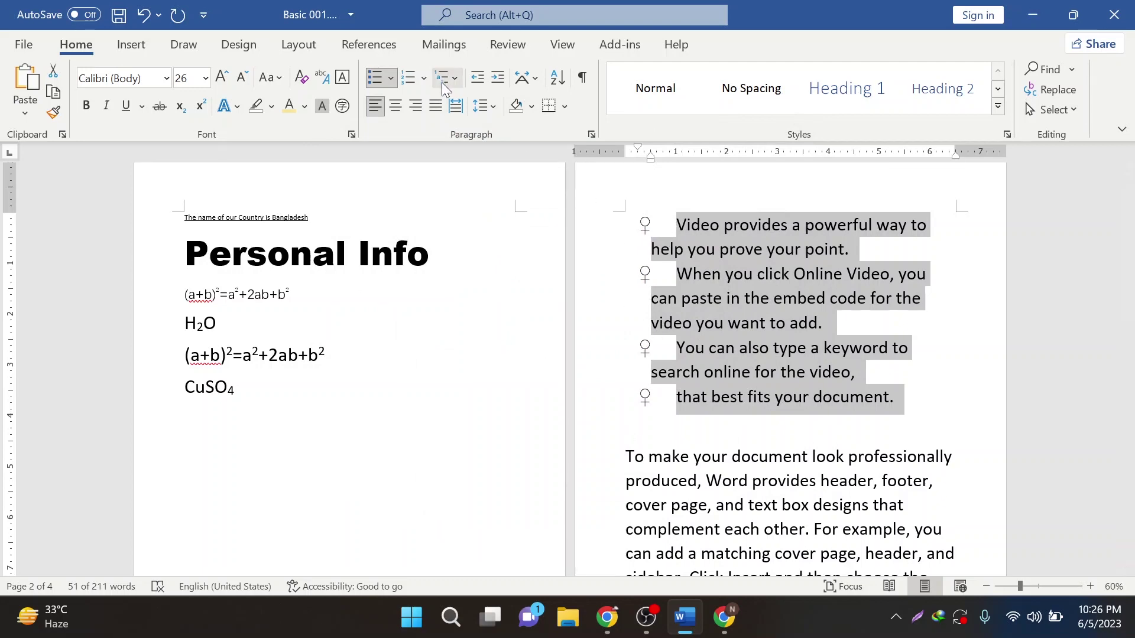
# - Try checkmark bullets, undo them, then set the list's bullets to None
pyautogui.click(392, 83)
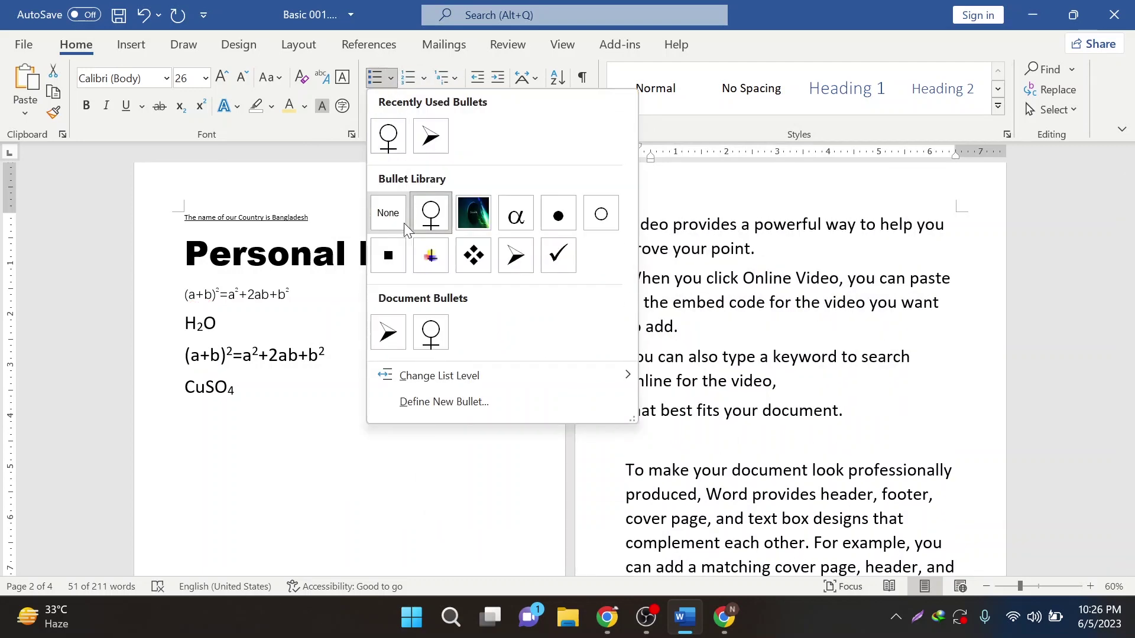
pyautogui.click(559, 254)
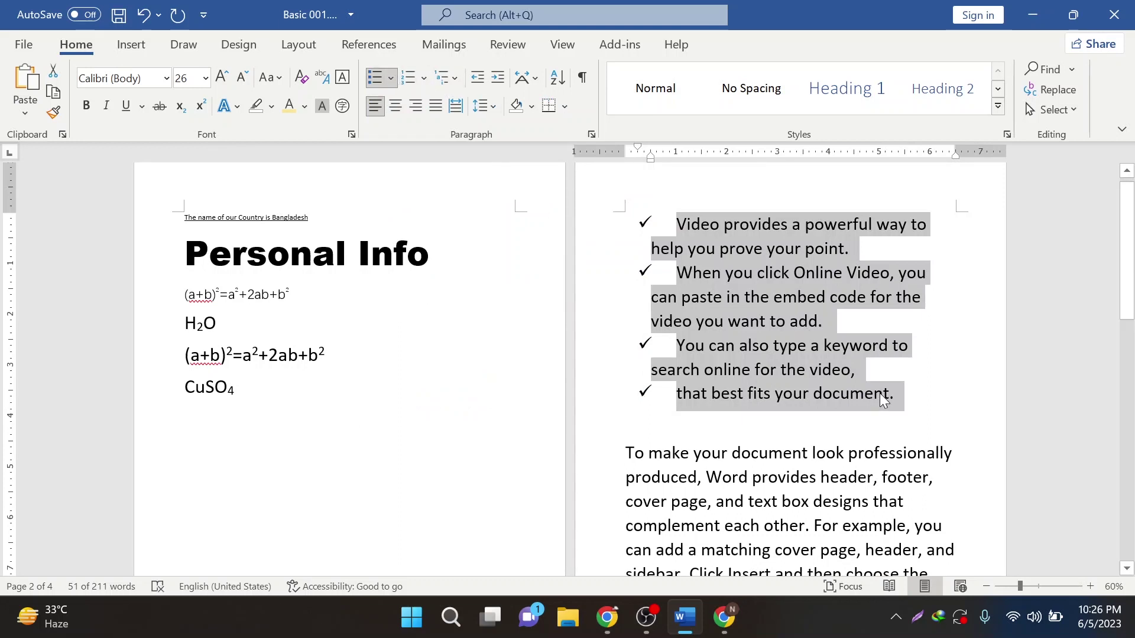
pyautogui.hotkey('ctrl', 'z')
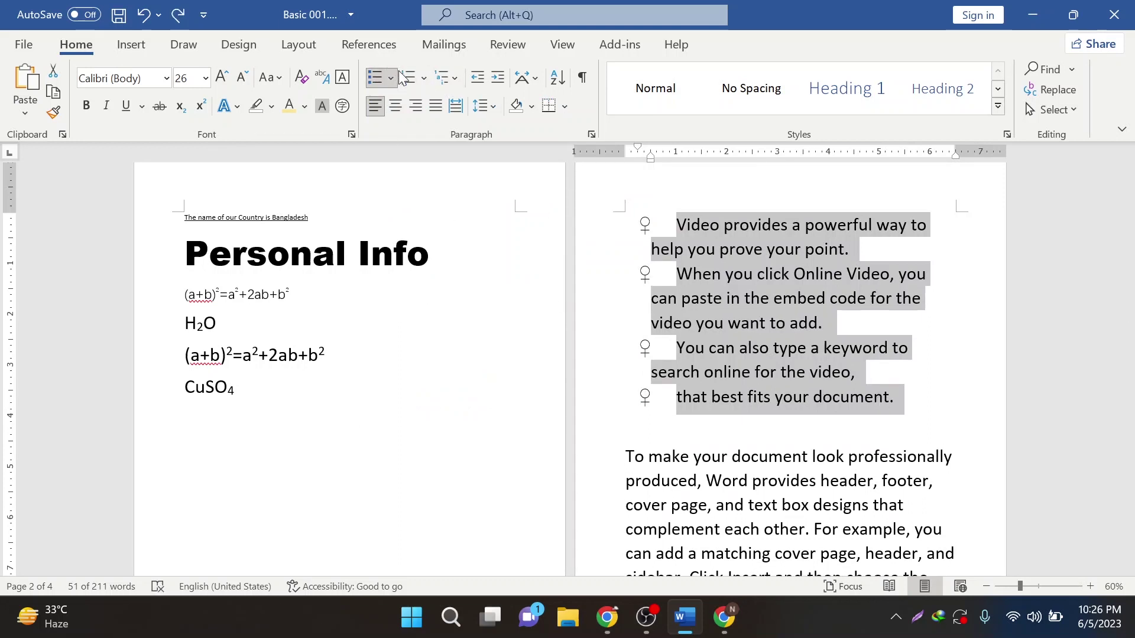
pyautogui.click(390, 77)
pyautogui.click(388, 220)
pyautogui.click(779, 381)
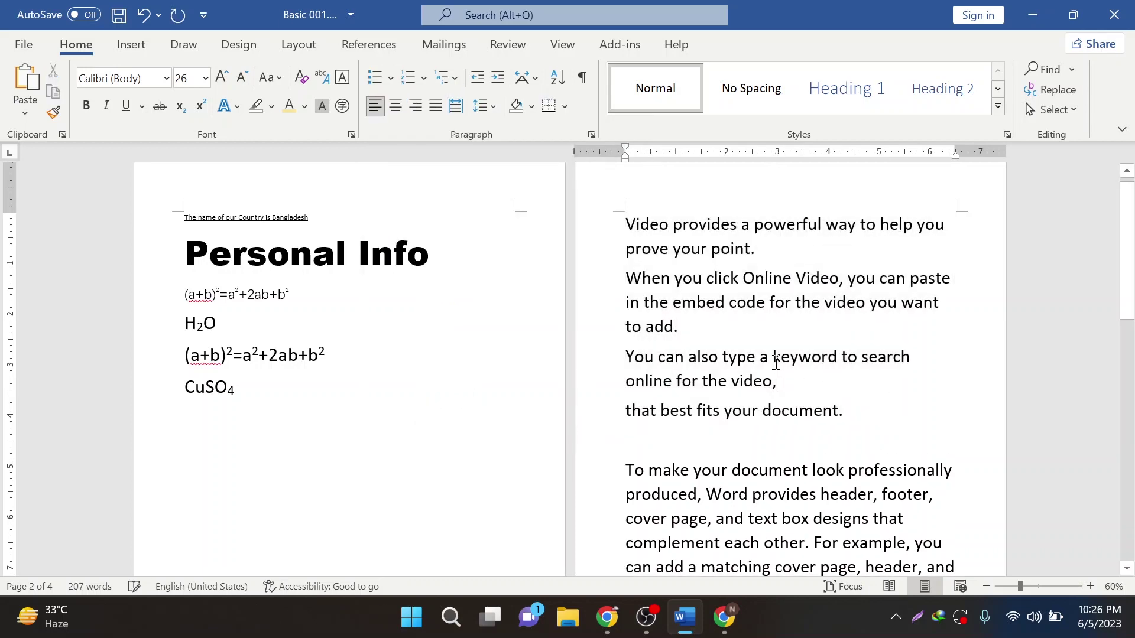
# - Apply filled-circle bullets to the first two paragraphs, then undo them
pyautogui.moveTo(692, 329); pyautogui.dragTo(613, 228)
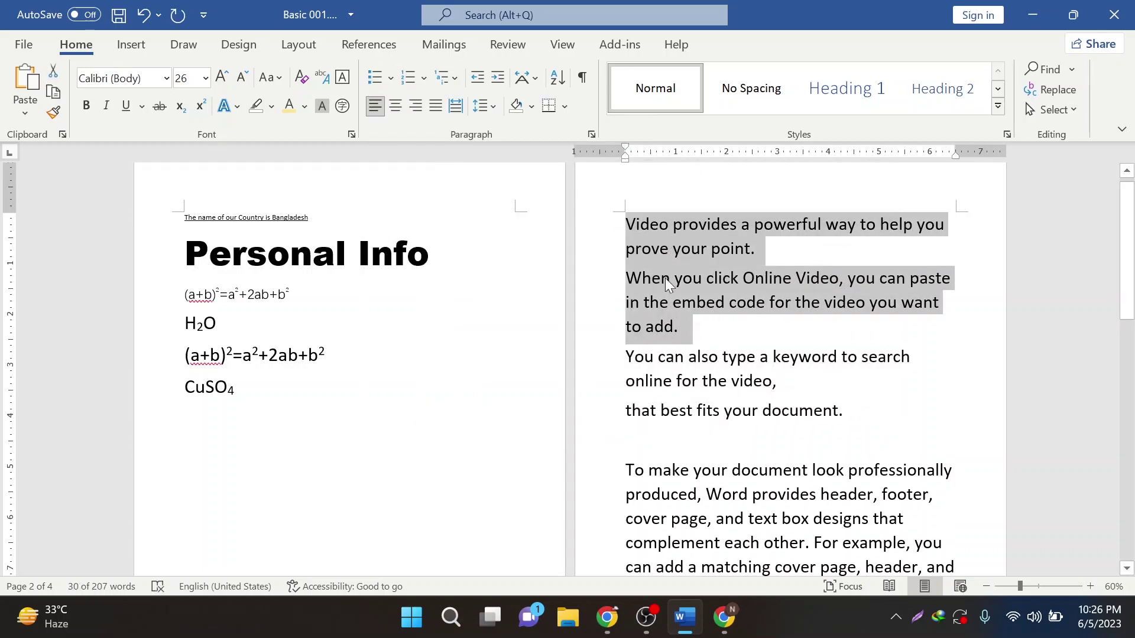
pyautogui.click(390, 77)
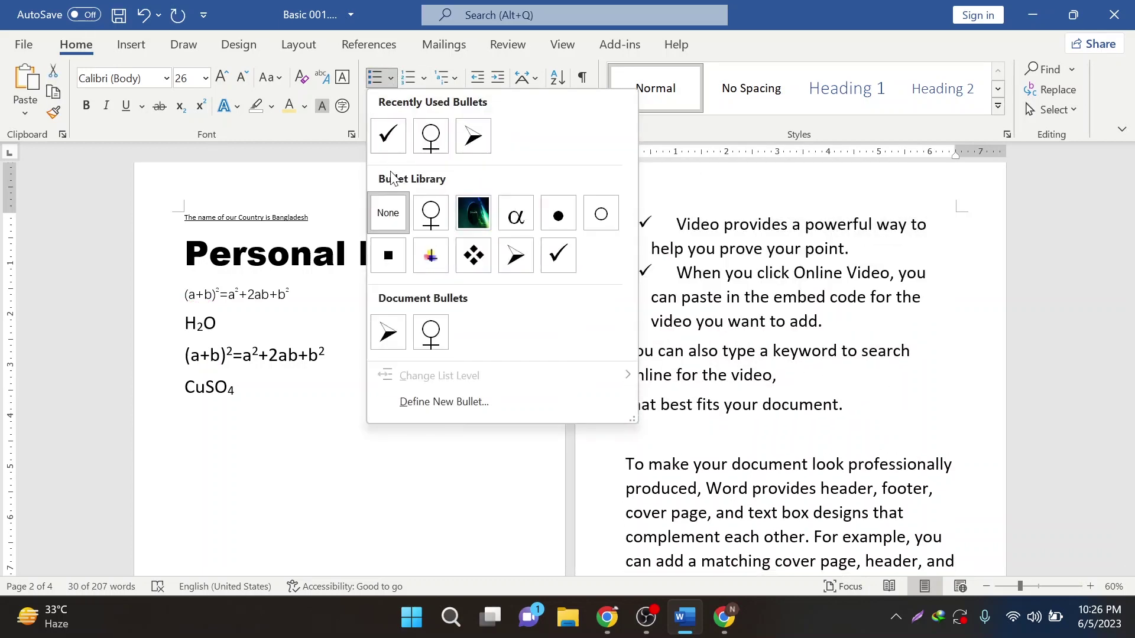
pyautogui.click(558, 214)
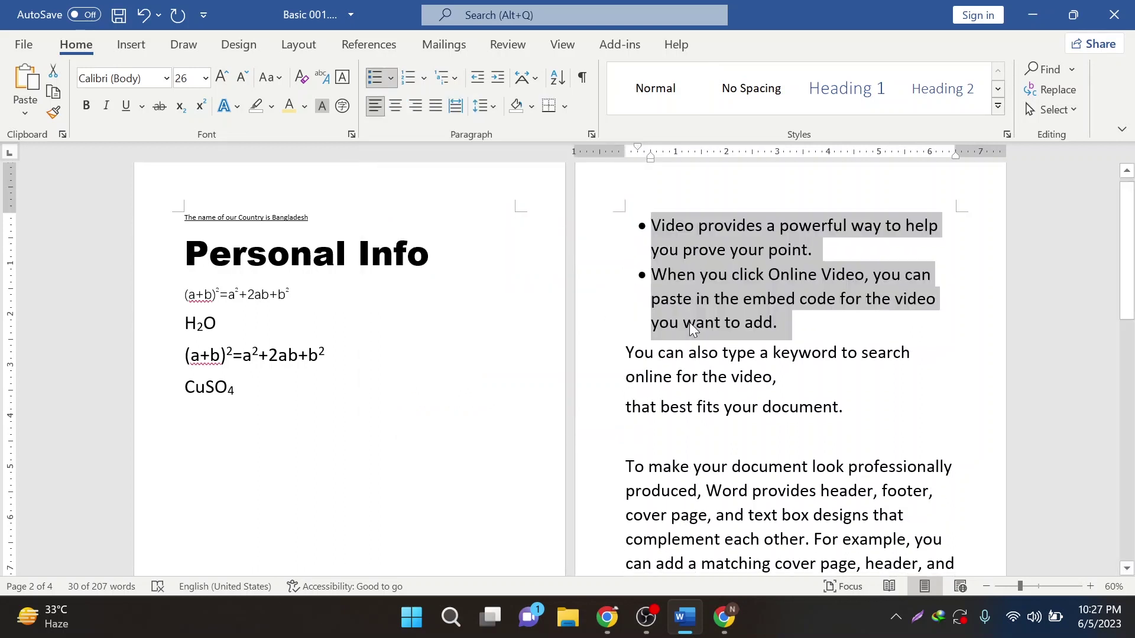
pyautogui.hotkey('ctrl', 'z')
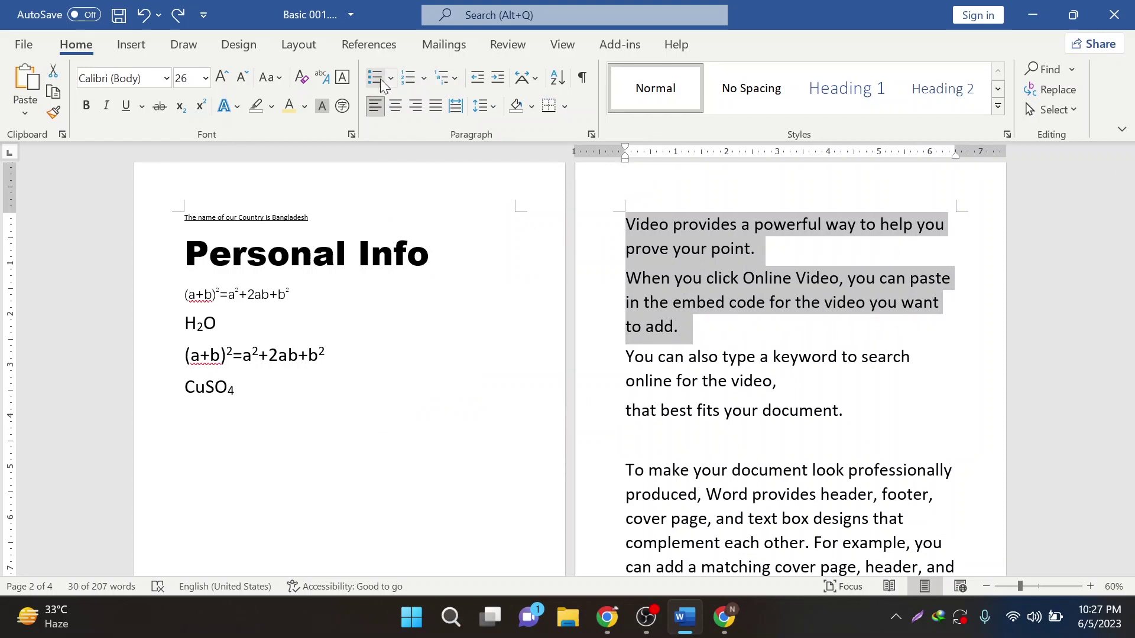
# - Open Define New Bullet for the first two paragraphs and preview the Picture source options
pyautogui.click(390, 78)
pyautogui.click(435, 402)
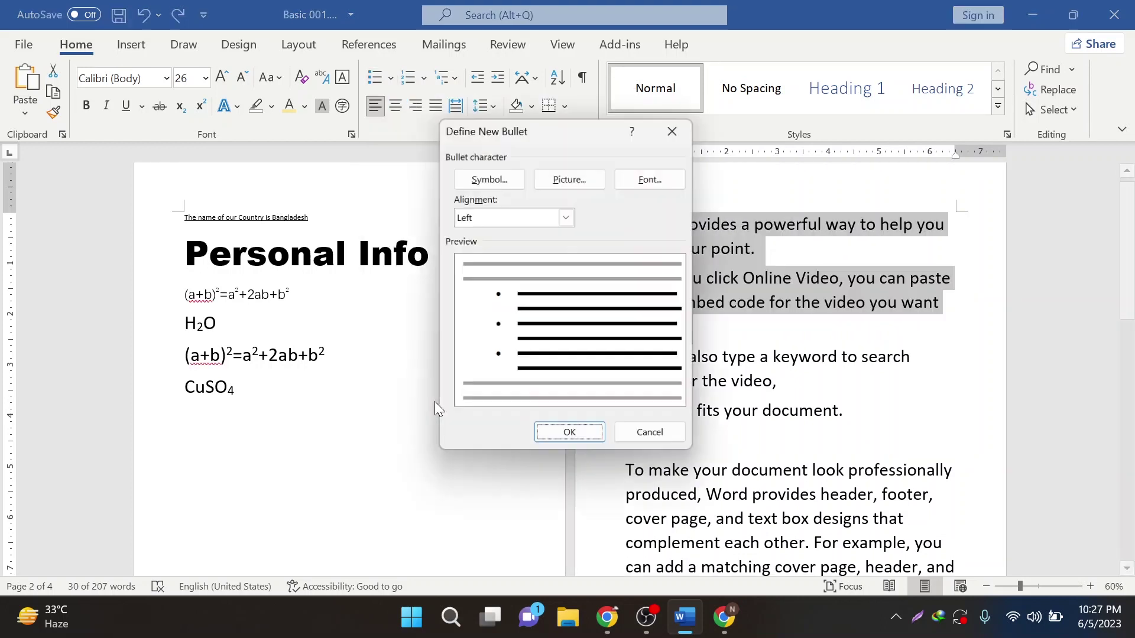
pyautogui.click(558, 180)
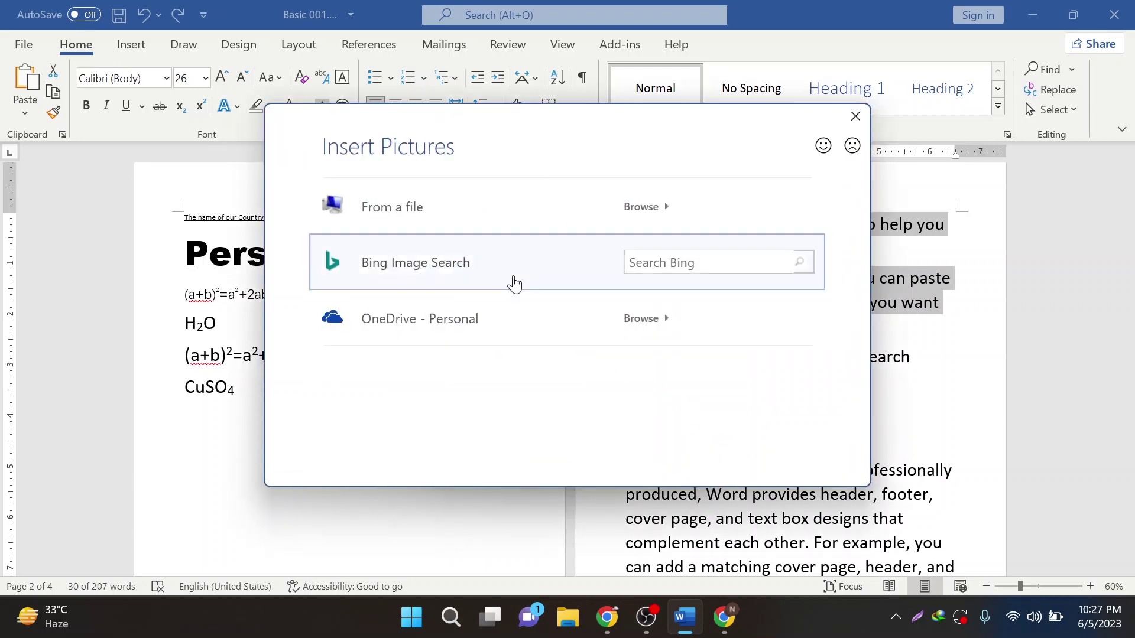
pyautogui.click(855, 116)
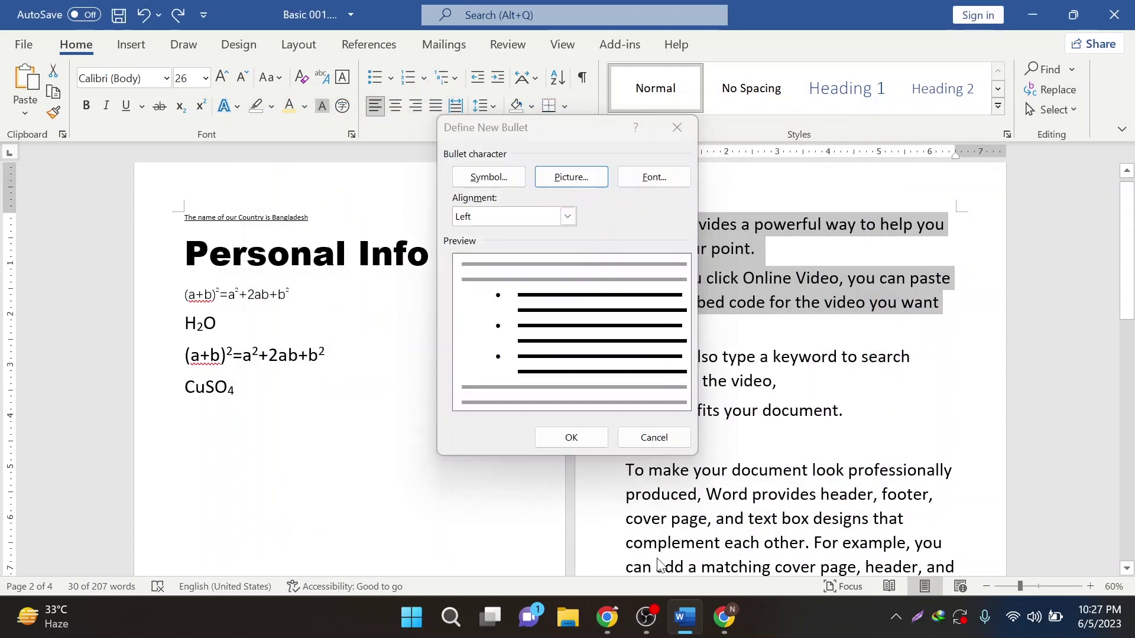
pyautogui.click(566, 509)
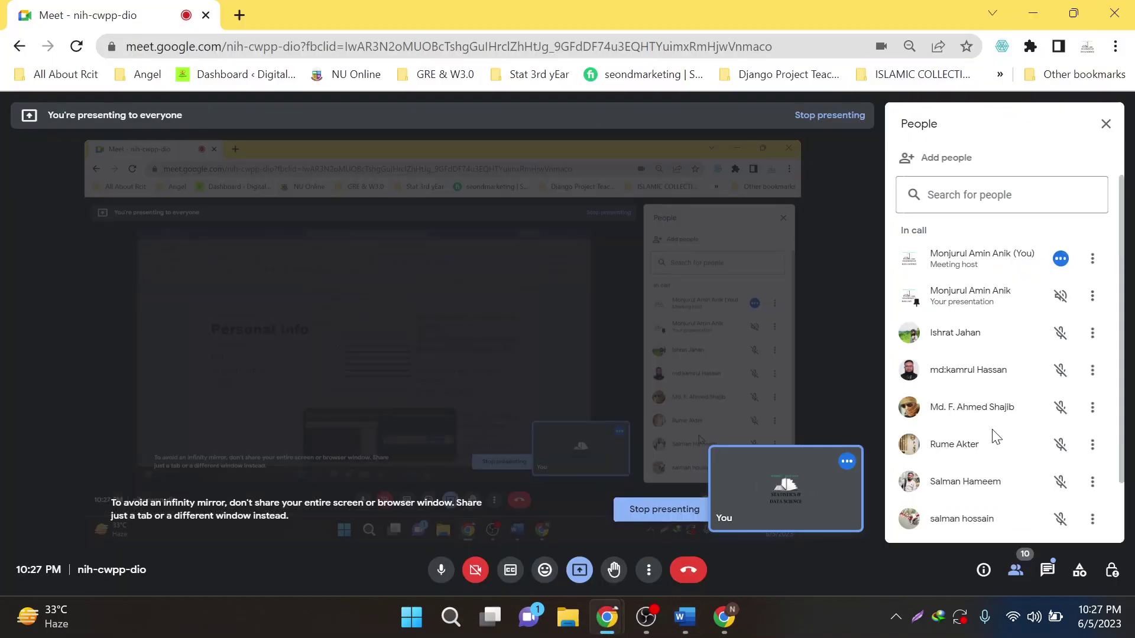
pyautogui.scroll(-2, 996, 437)
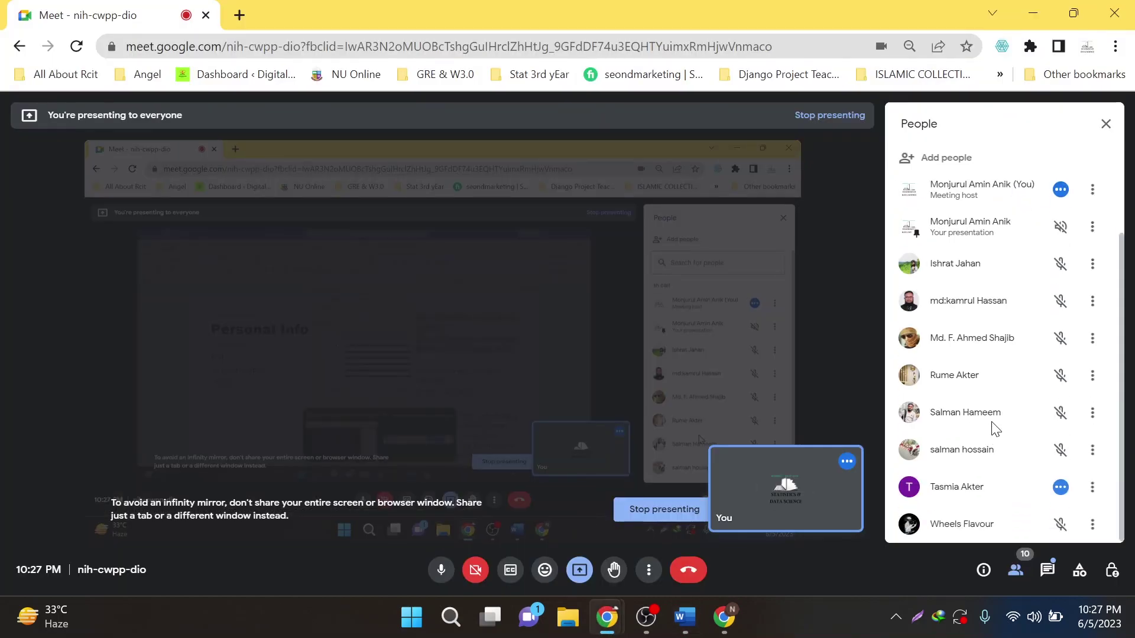
pyautogui.click(1031, 11)
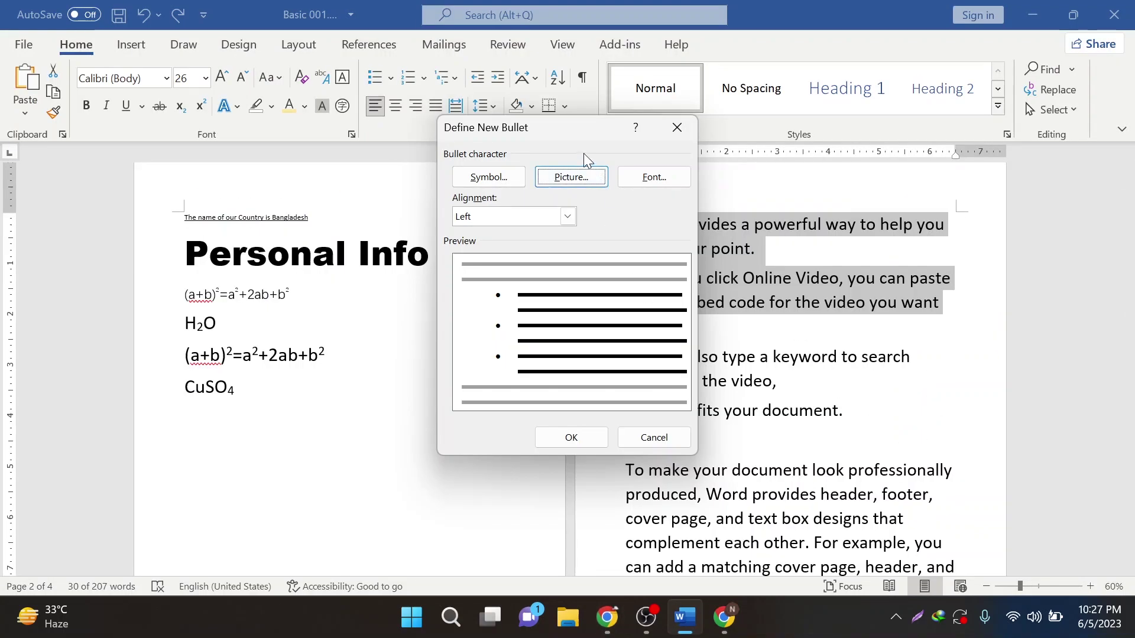
# - Use the baby photo from Desktop > PSonal as the picture bullet for the first two paragraphs
pyautogui.click(580, 179)
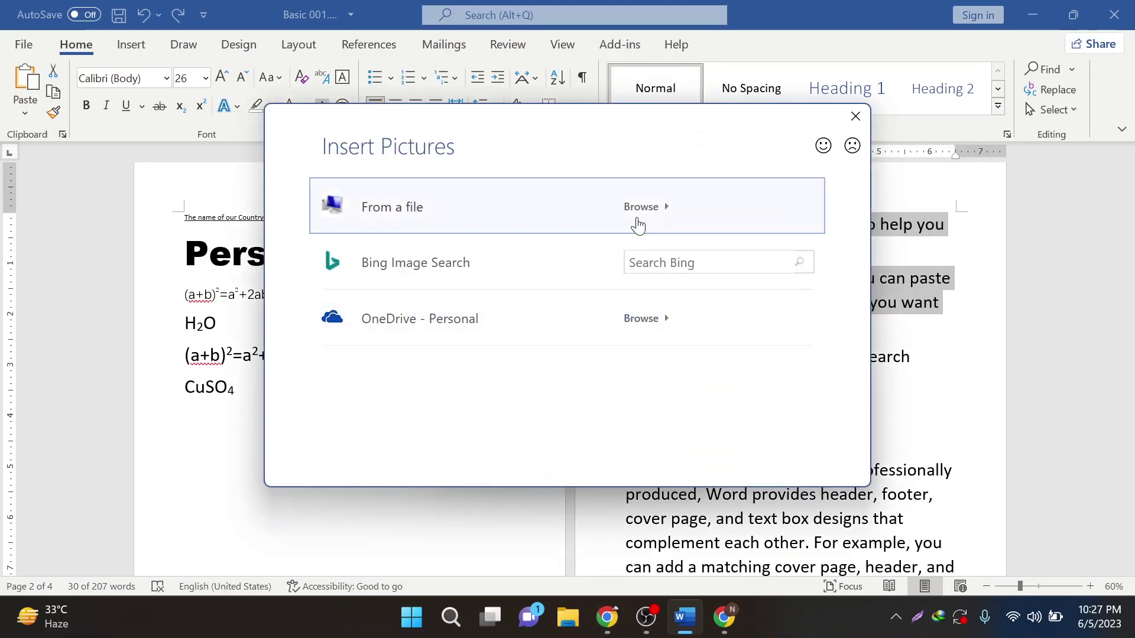
pyautogui.press('Escape')
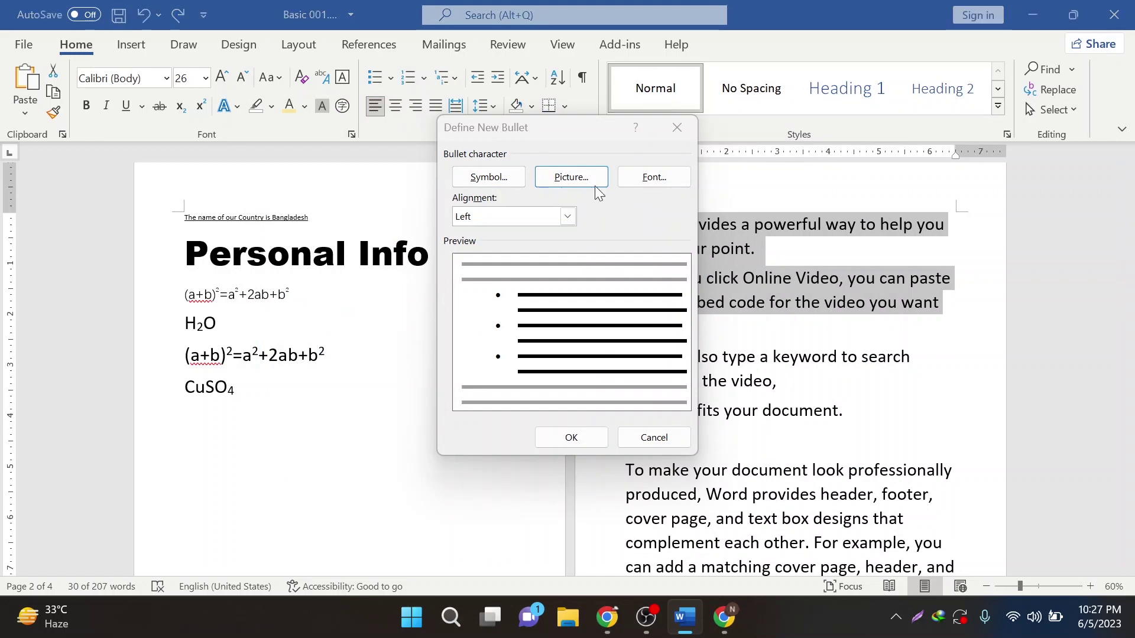
pyautogui.click(595, 185)
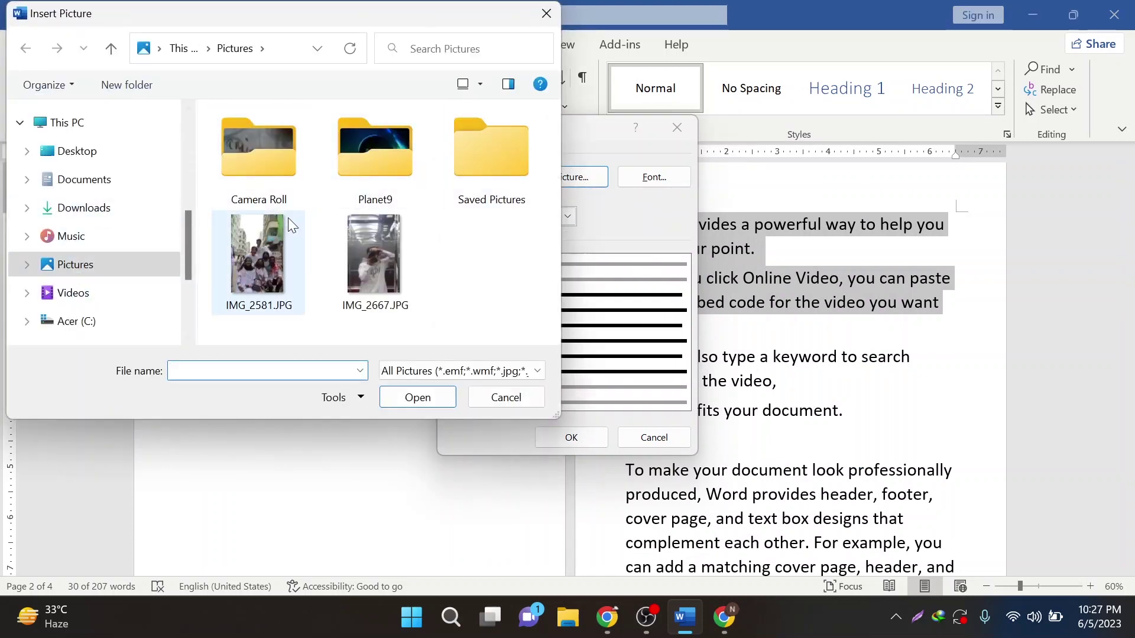
pyautogui.click(88, 154)
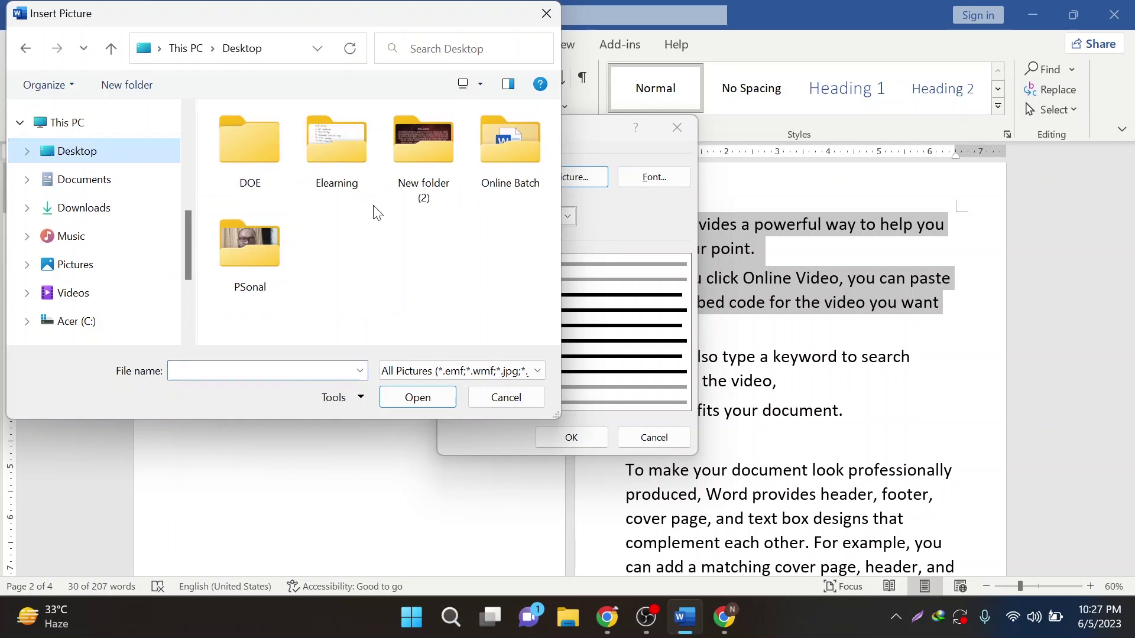
pyautogui.doubleClick(443, 156)
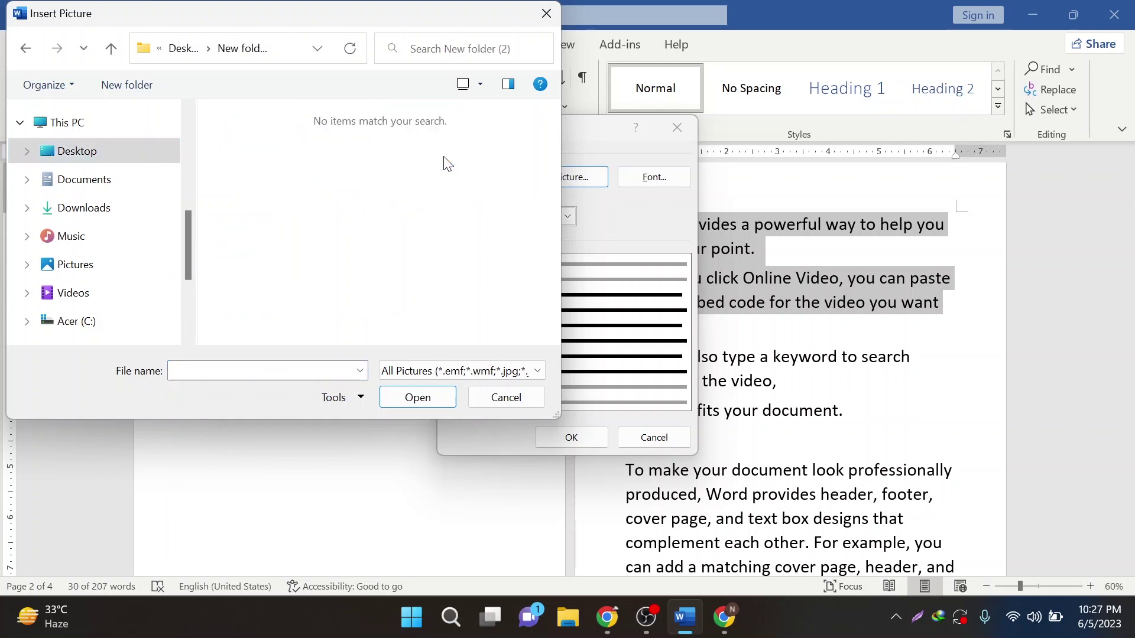
pyautogui.click(109, 50)
pyautogui.doubleClick(270, 246)
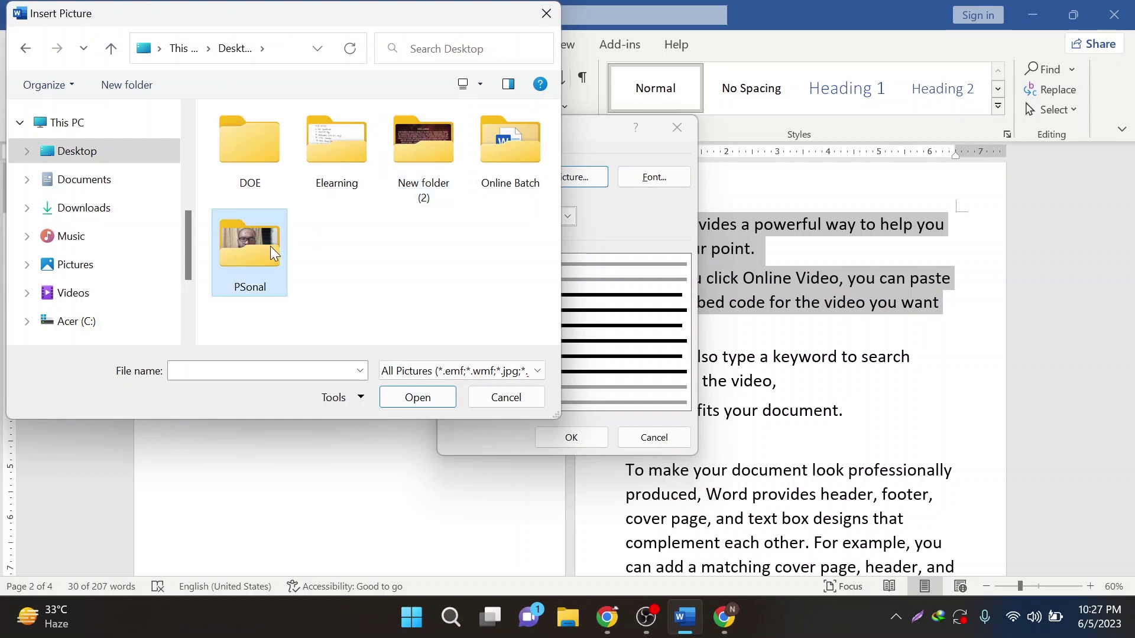
pyautogui.scroll(-2, 338, 274)
pyautogui.doubleClick(270, 249)
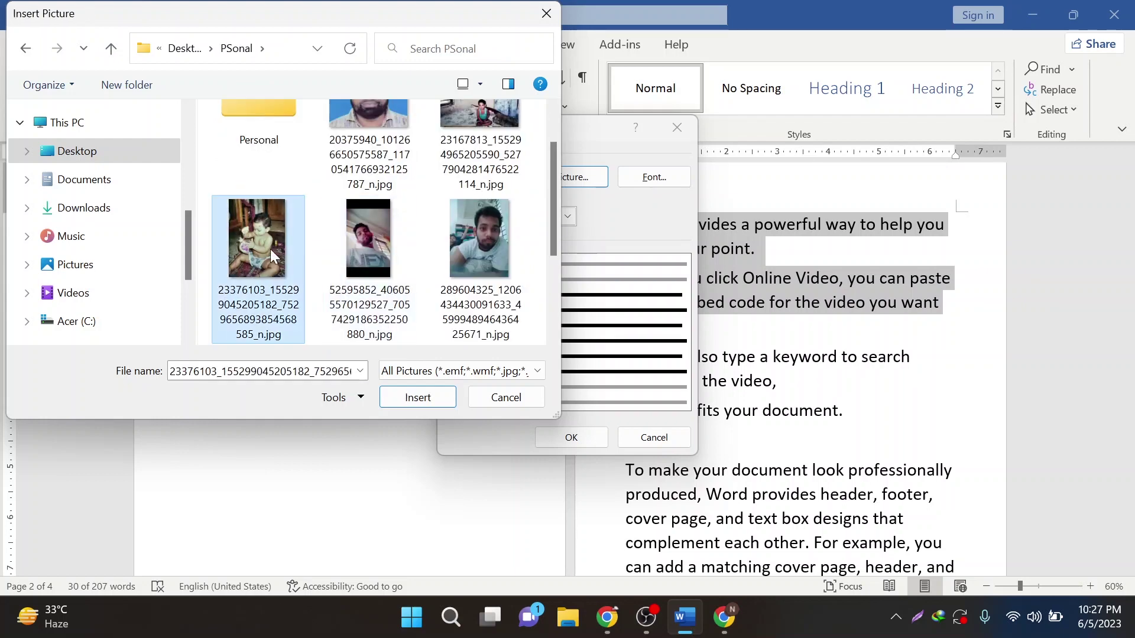
pyautogui.click(567, 438)
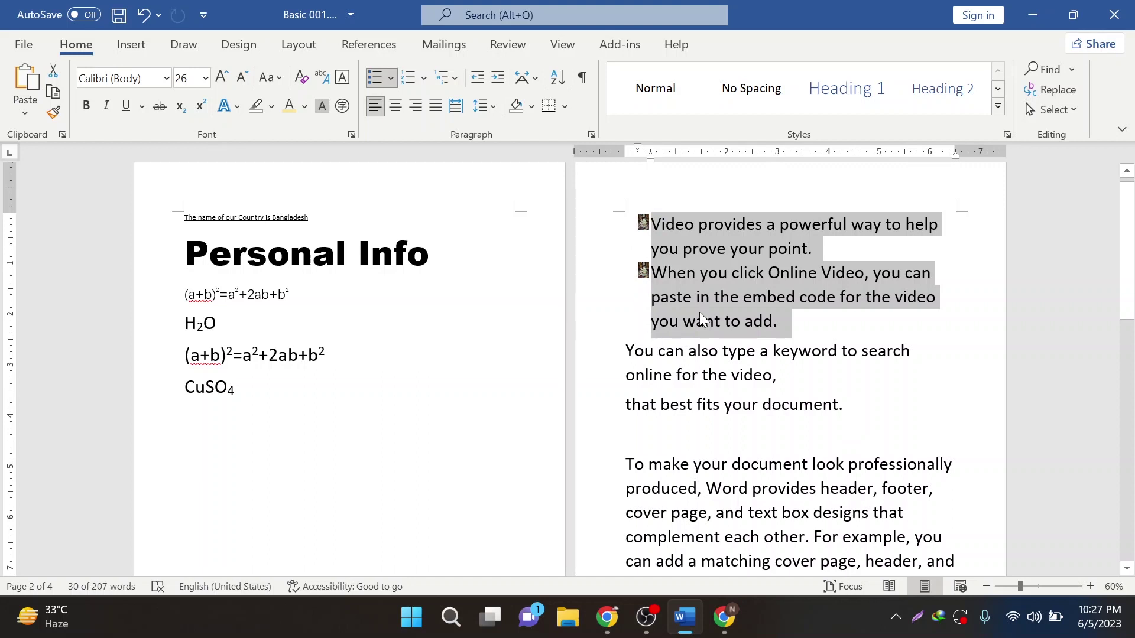
pyautogui.click(390, 81)
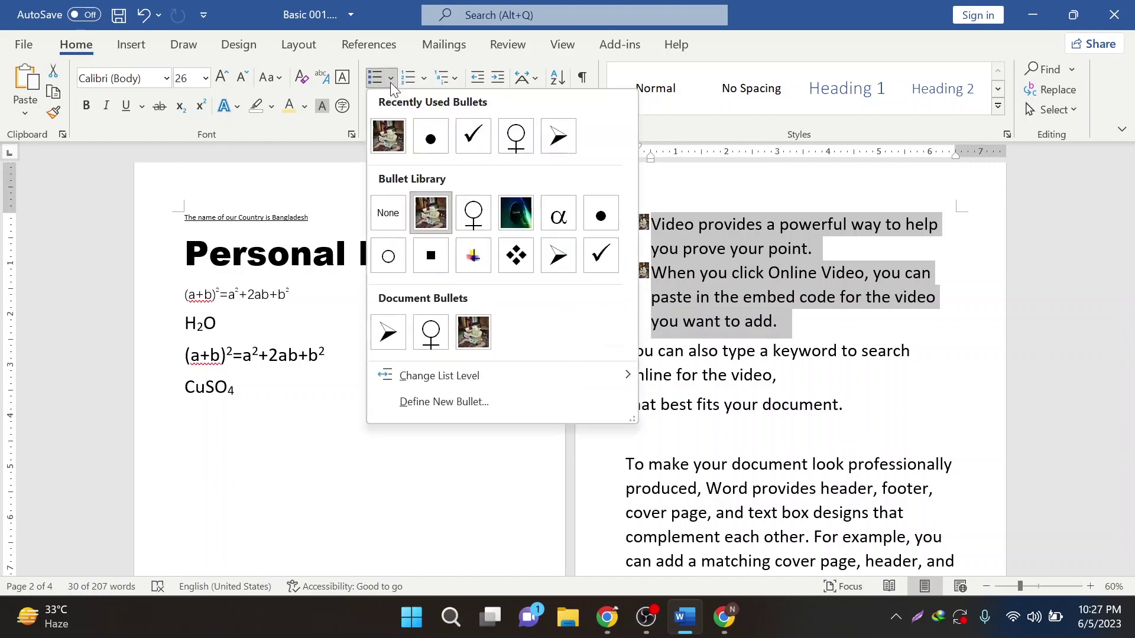
# - Remove the picture bullets and give both paragraphs a φ bullet from the Symbol font
pyautogui.click(388, 217)
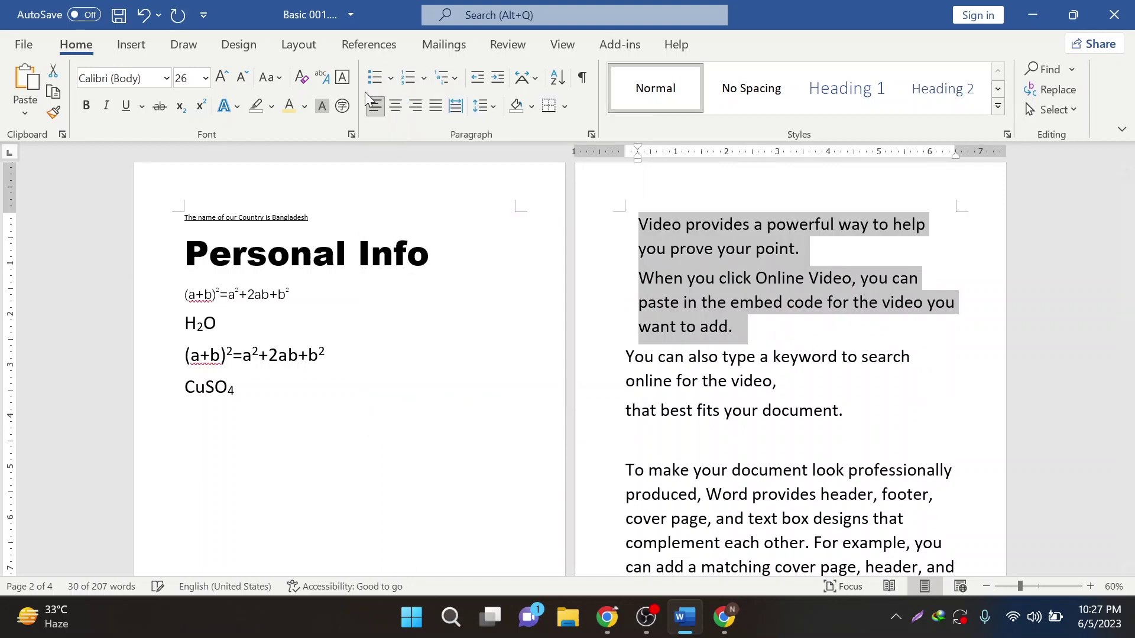
pyautogui.click(390, 79)
pyautogui.click(442, 397)
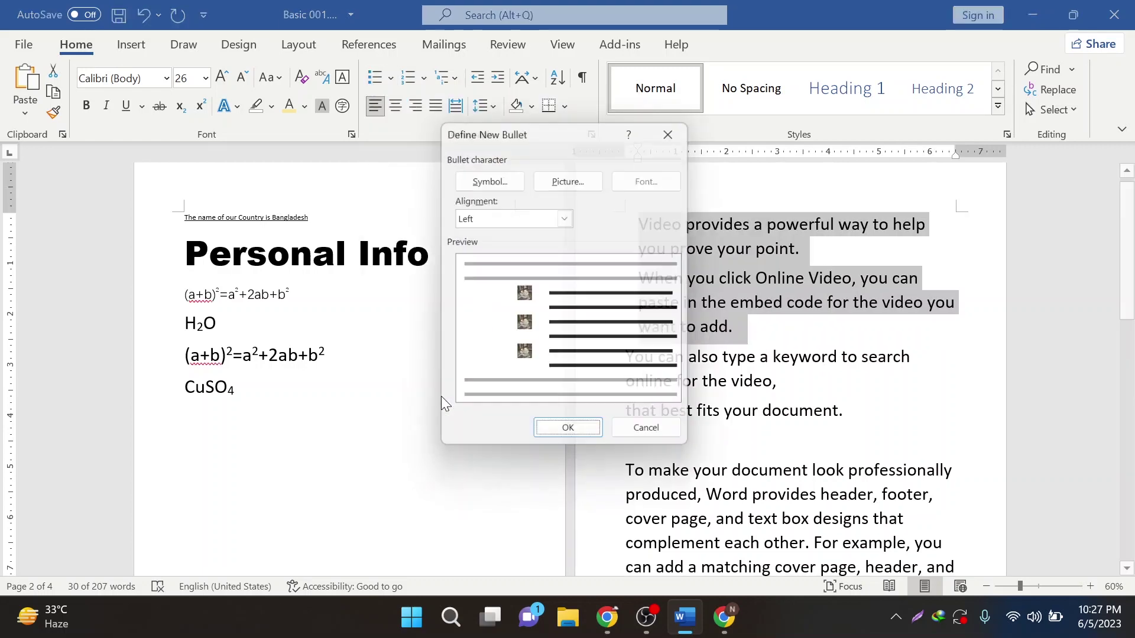
pyautogui.click(499, 178)
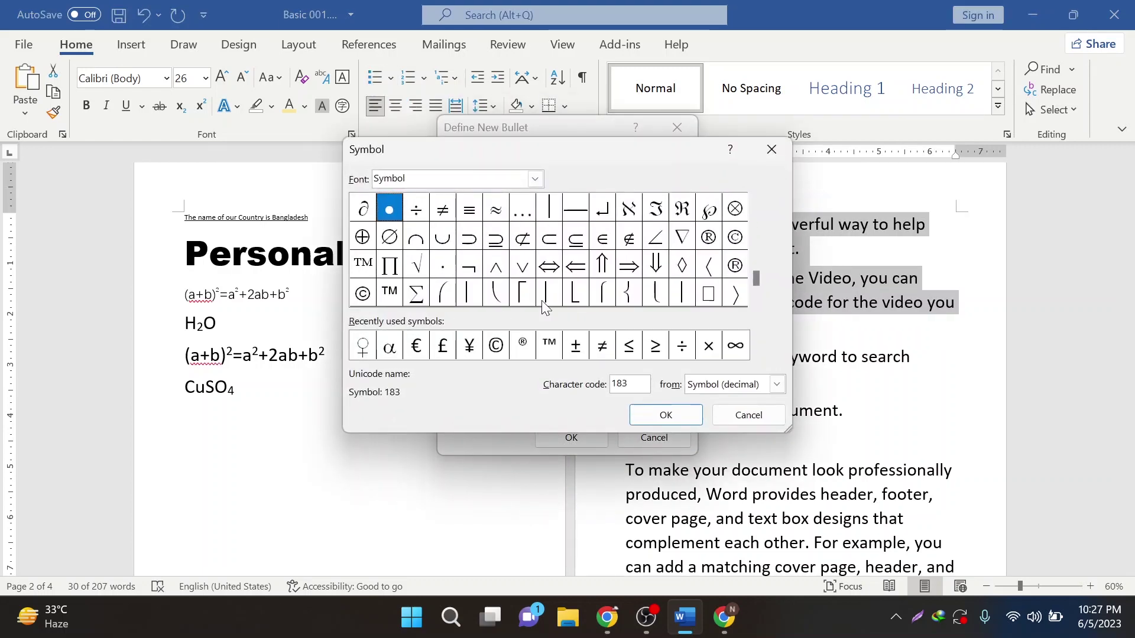
pyautogui.click(757, 267)
pyautogui.click(757, 238)
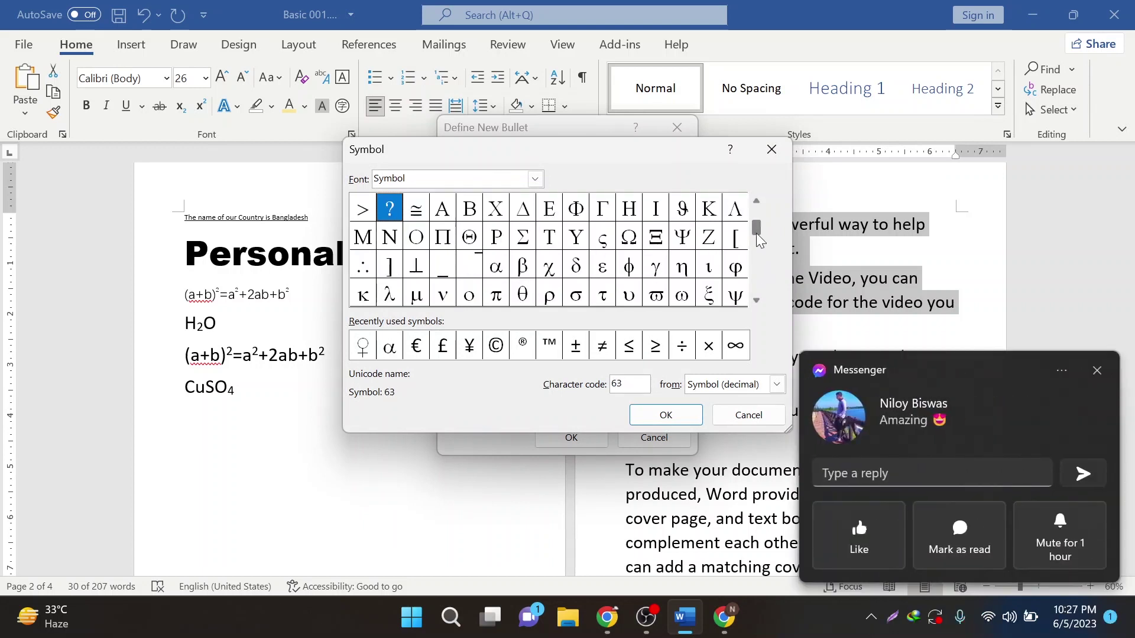
pyautogui.click(1097, 371)
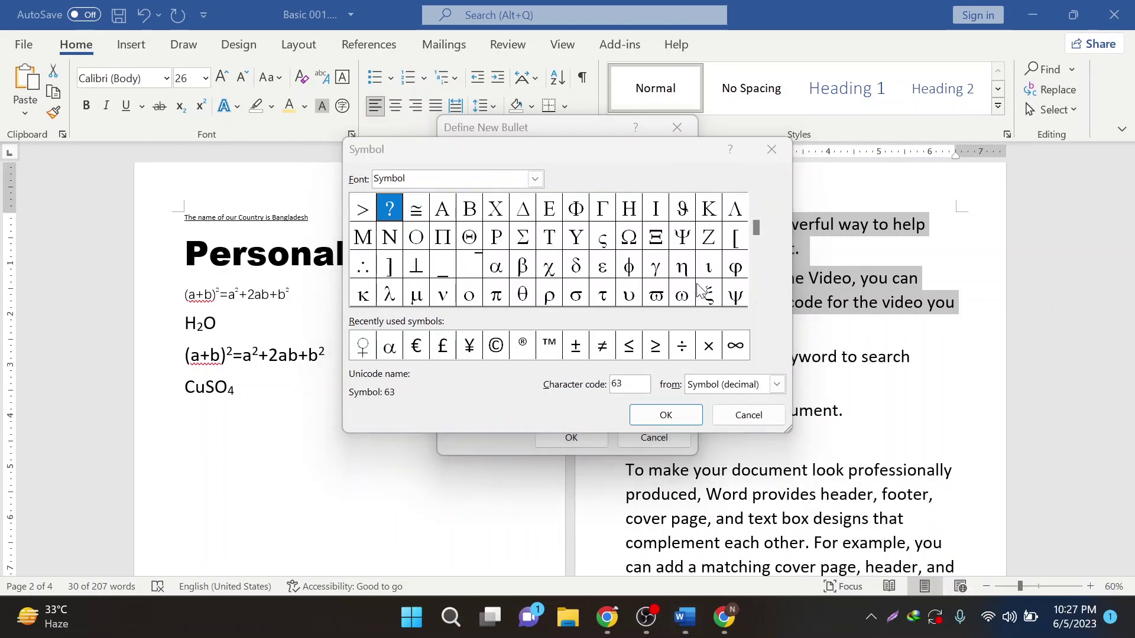
pyautogui.click(629, 267)
pyautogui.click(666, 415)
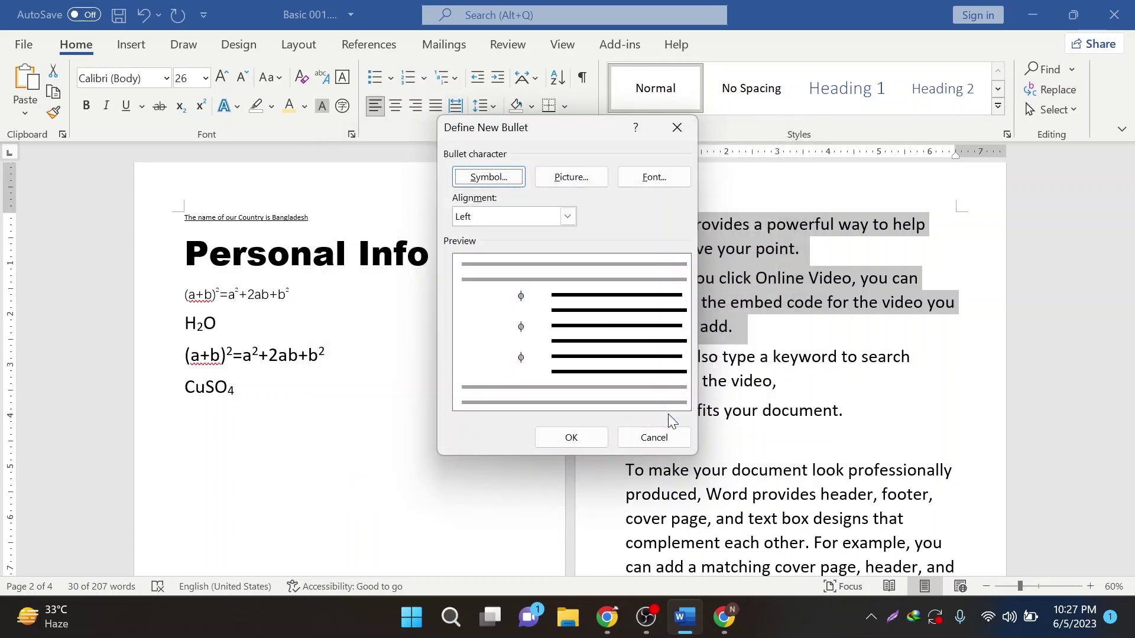
pyautogui.click(571, 437)
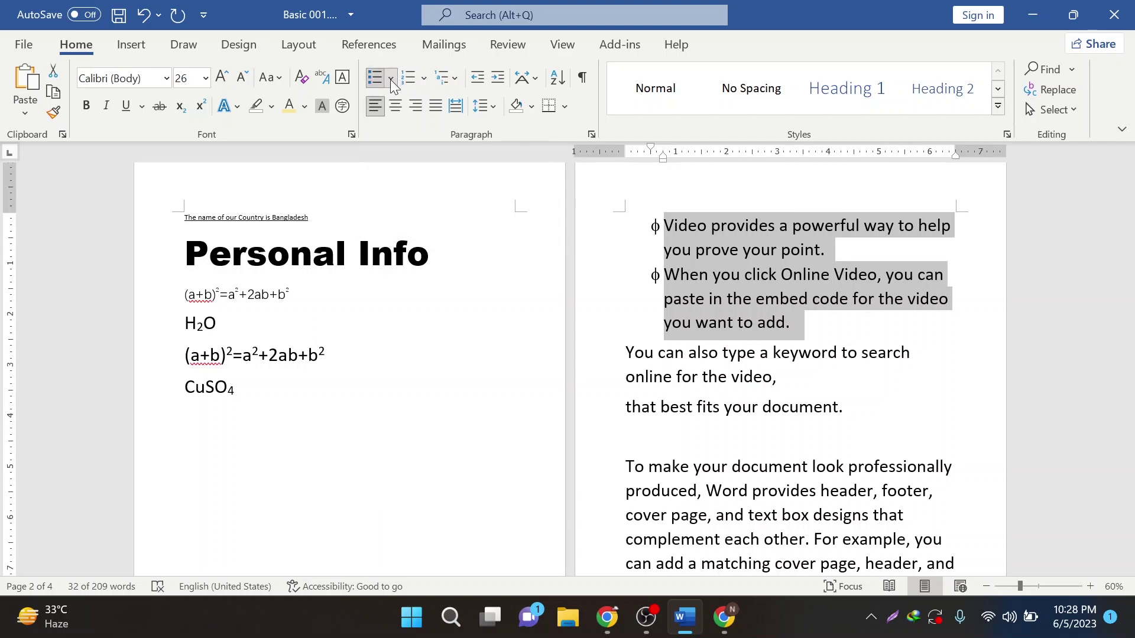
pyautogui.click(424, 79)
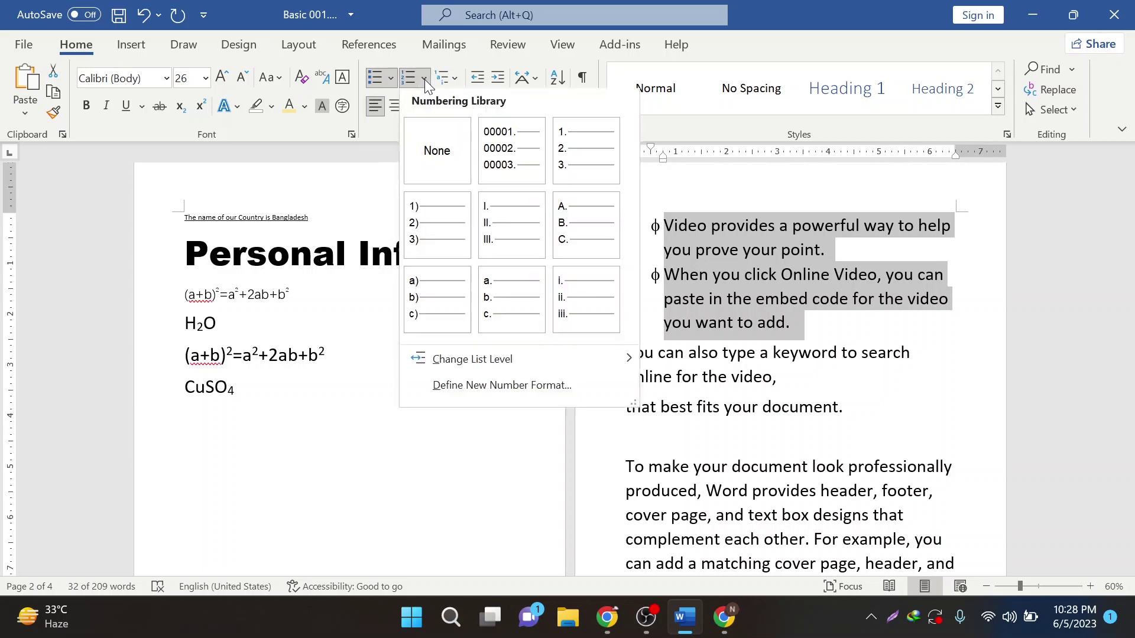
pyautogui.click(424, 79)
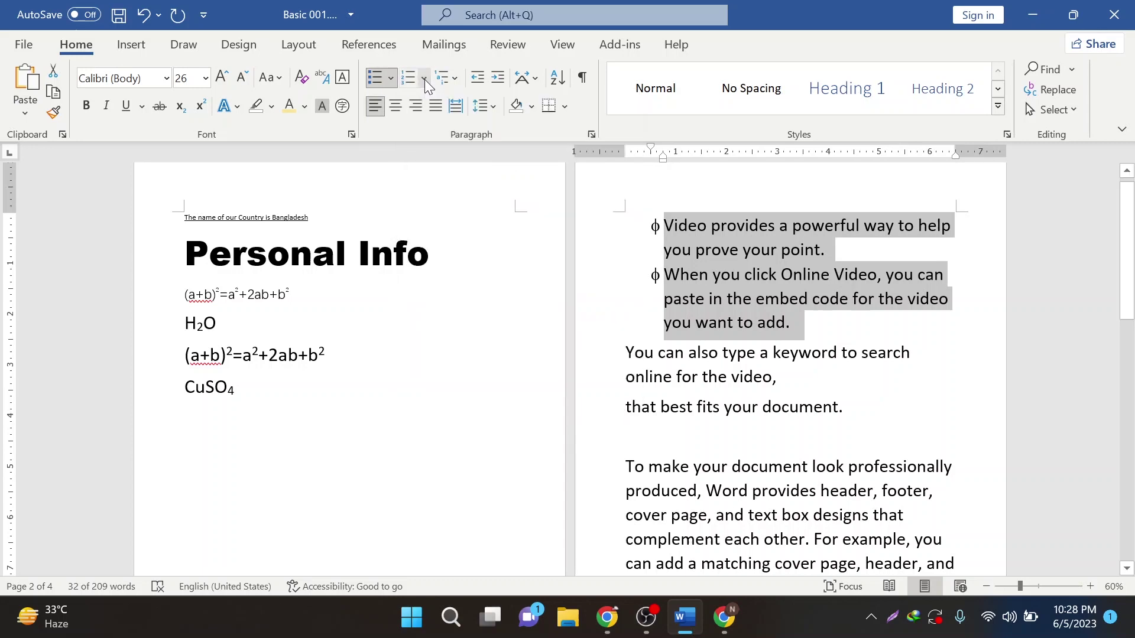
pyautogui.moveTo(607, 618)
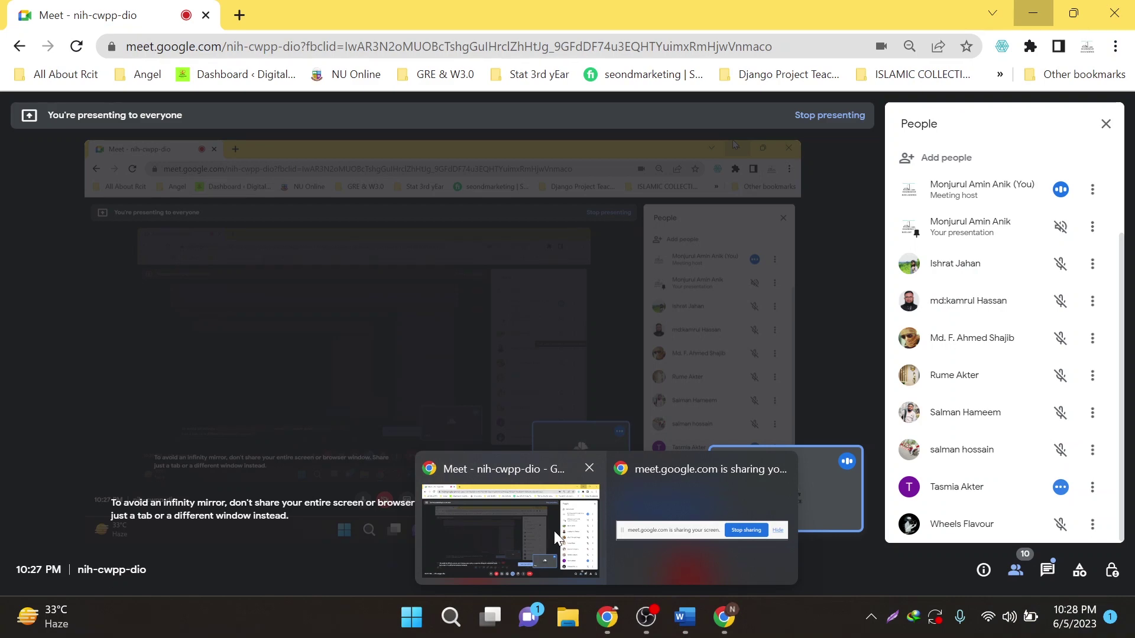
pyautogui.click(555, 531)
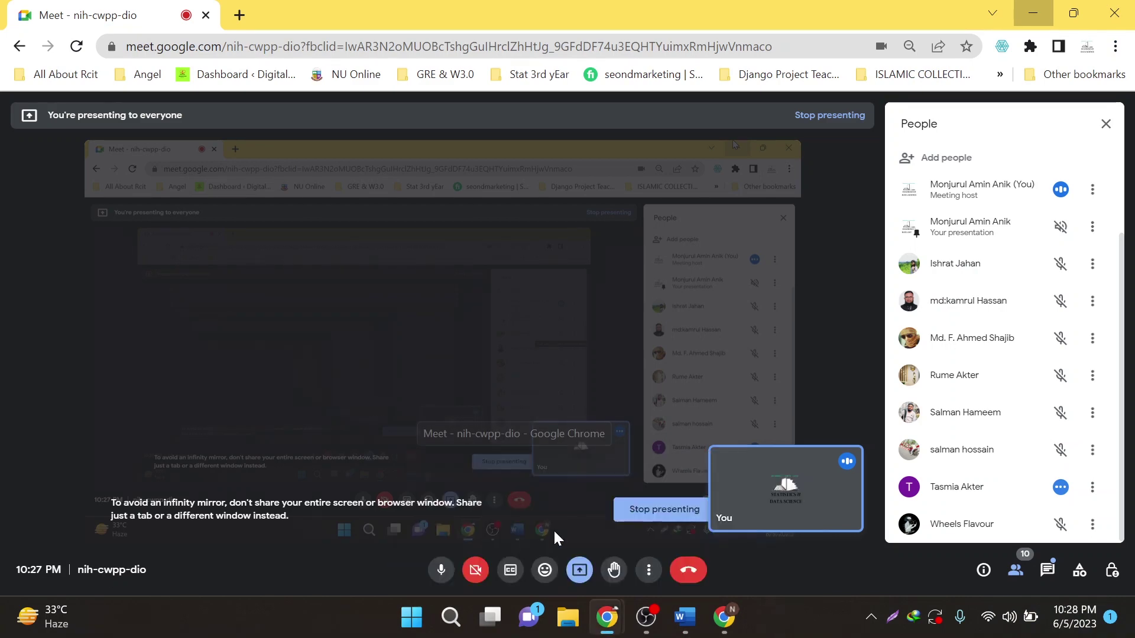
pyautogui.click(240, 18)
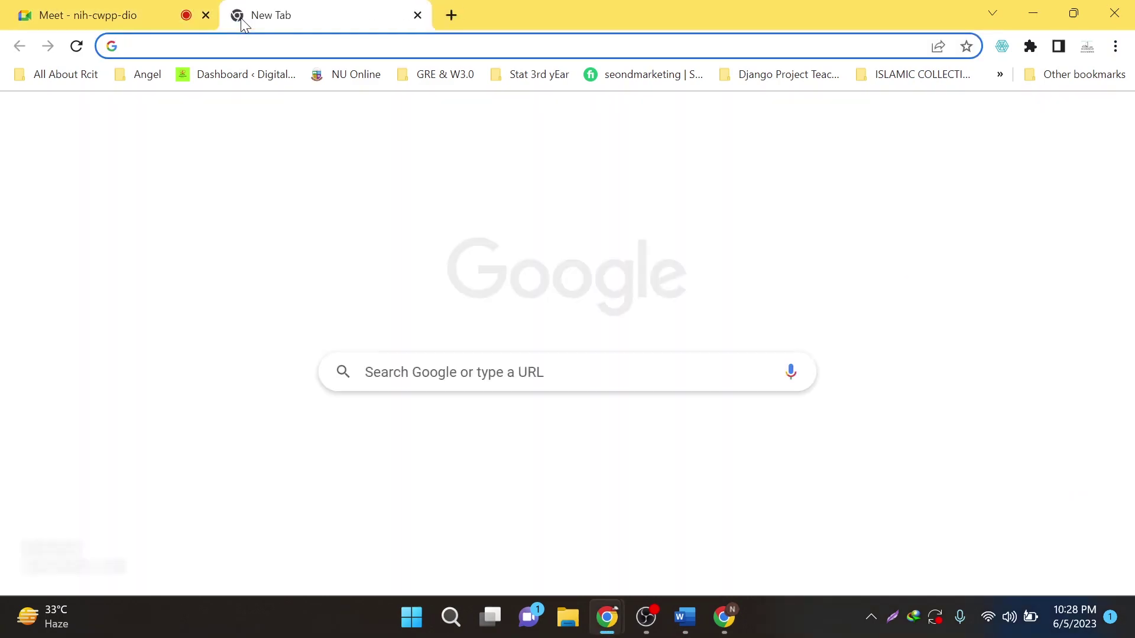
pyautogui.write('linked')
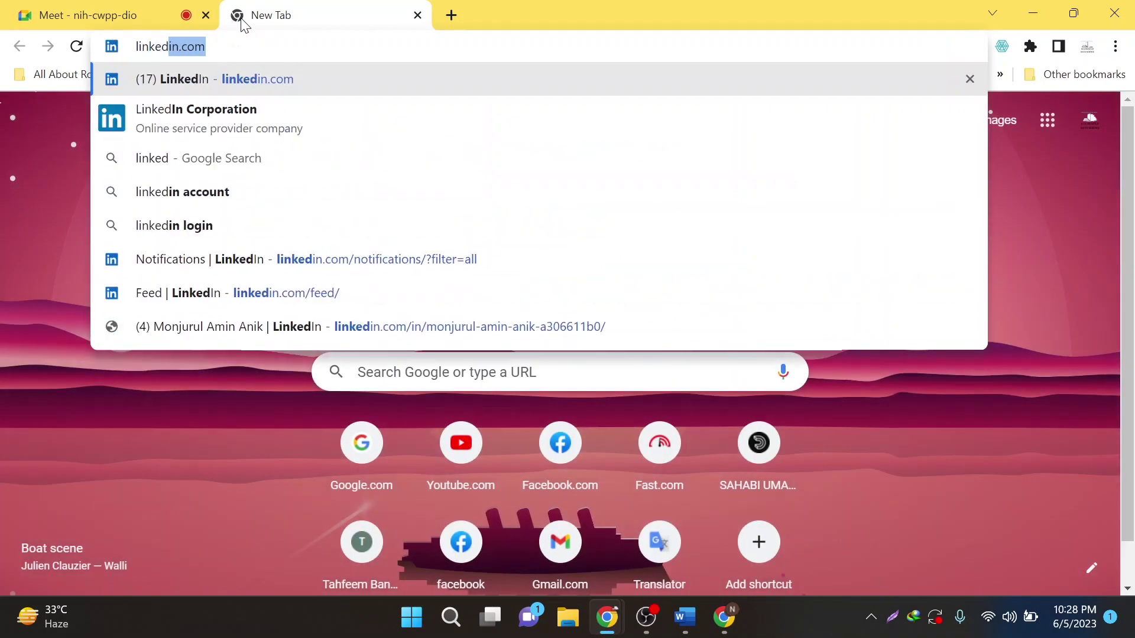
pyautogui.write('in.c')
pyautogui.press('BackSpace')
pyautogui.press('BackSpace')
pyautogui.press('BackSpace')
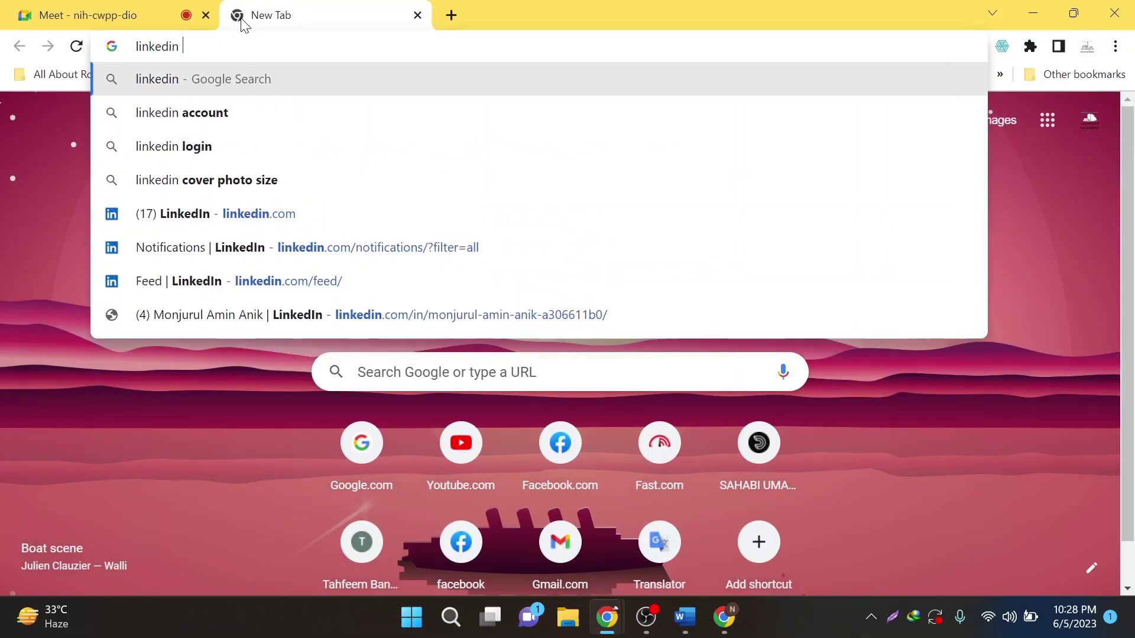
pyautogui.write('ms w')
pyautogui.write('ord')
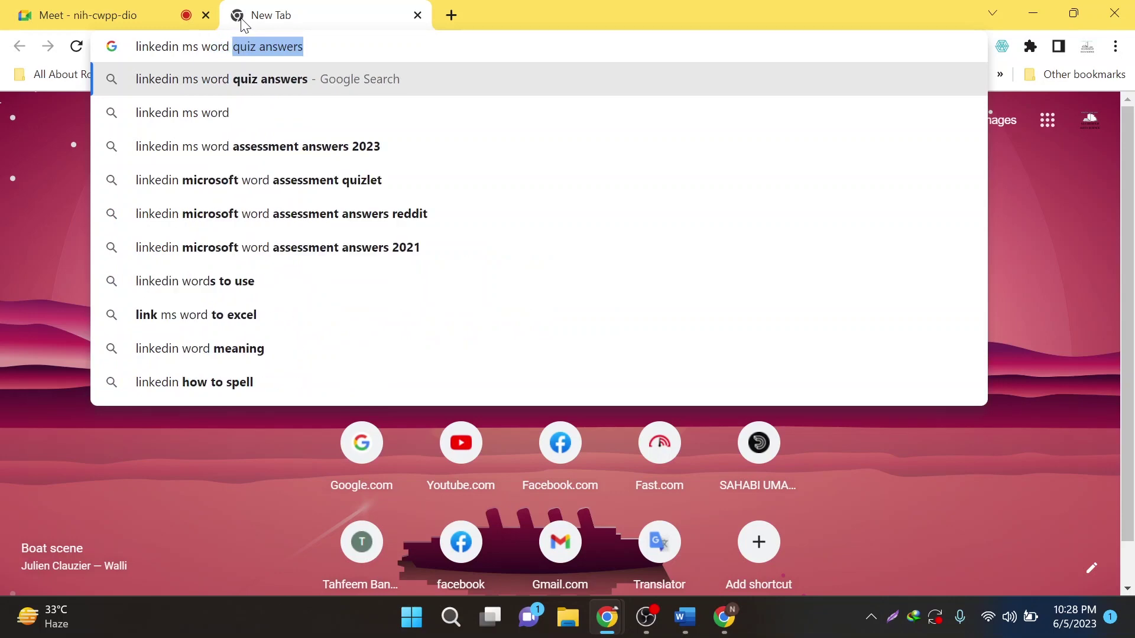
pyautogui.press('Return')
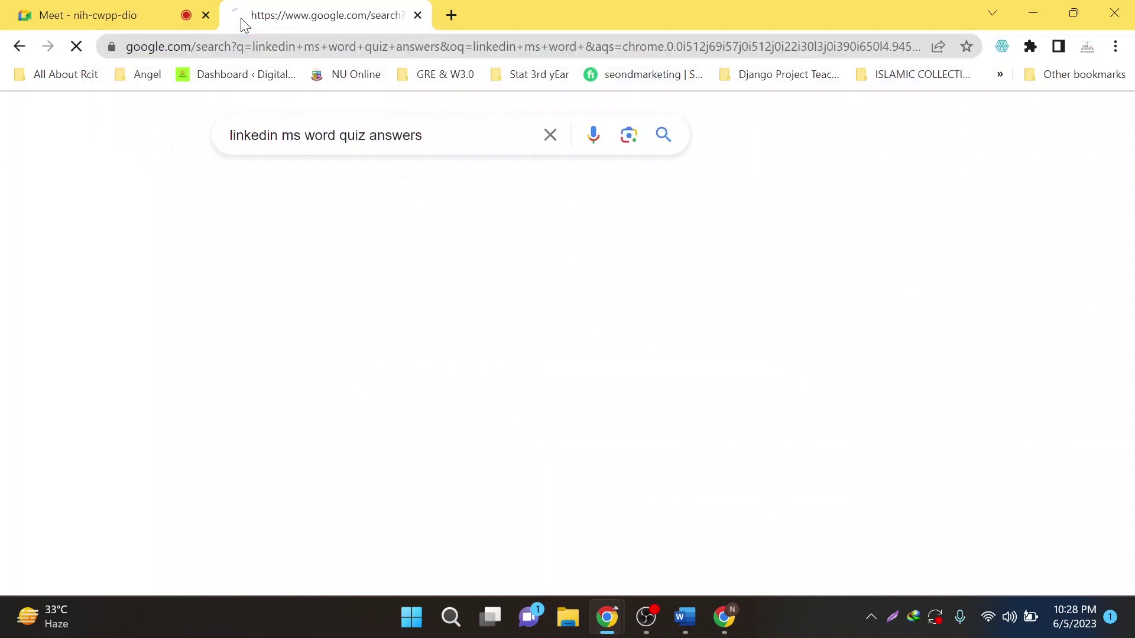
pyautogui.scroll(-3, 337, 304)
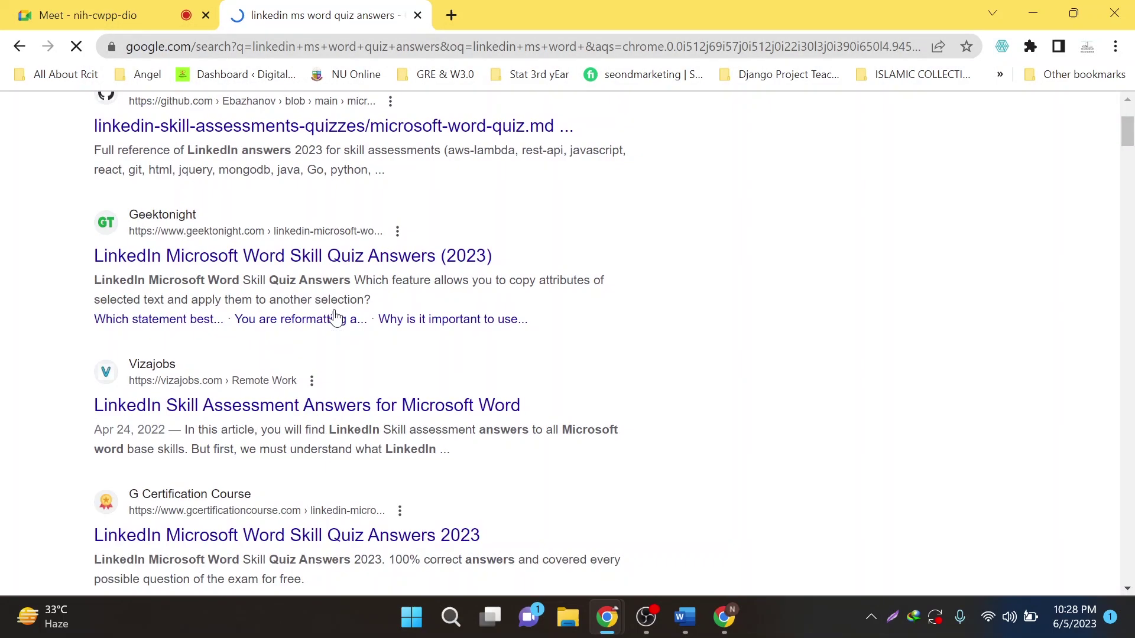
pyautogui.middleClick(333, 267)
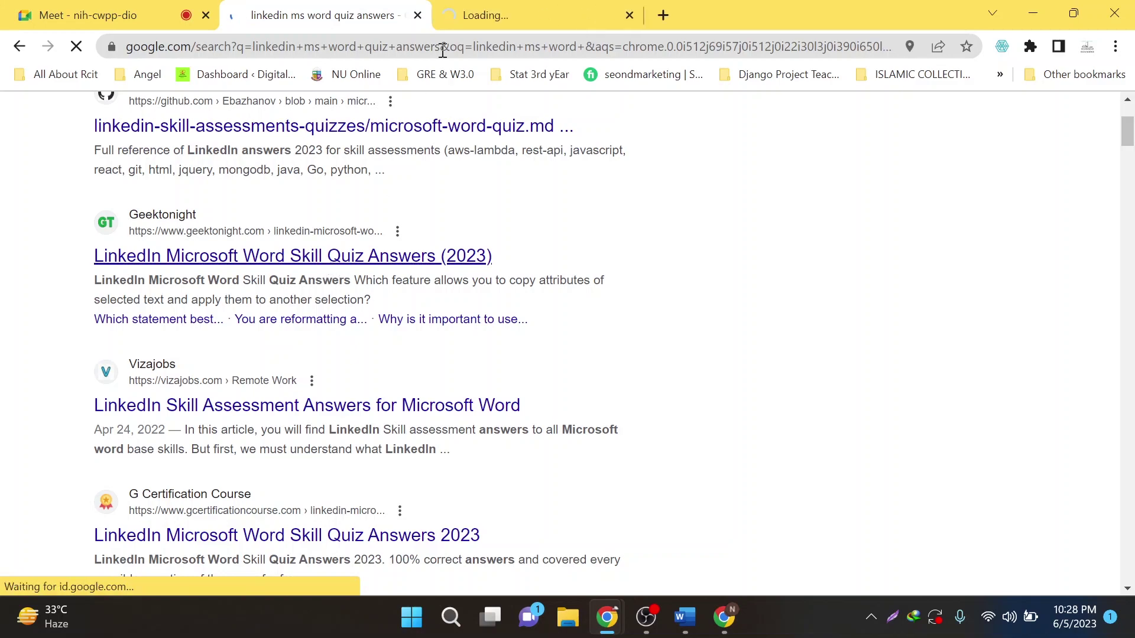
pyautogui.click(463, 13)
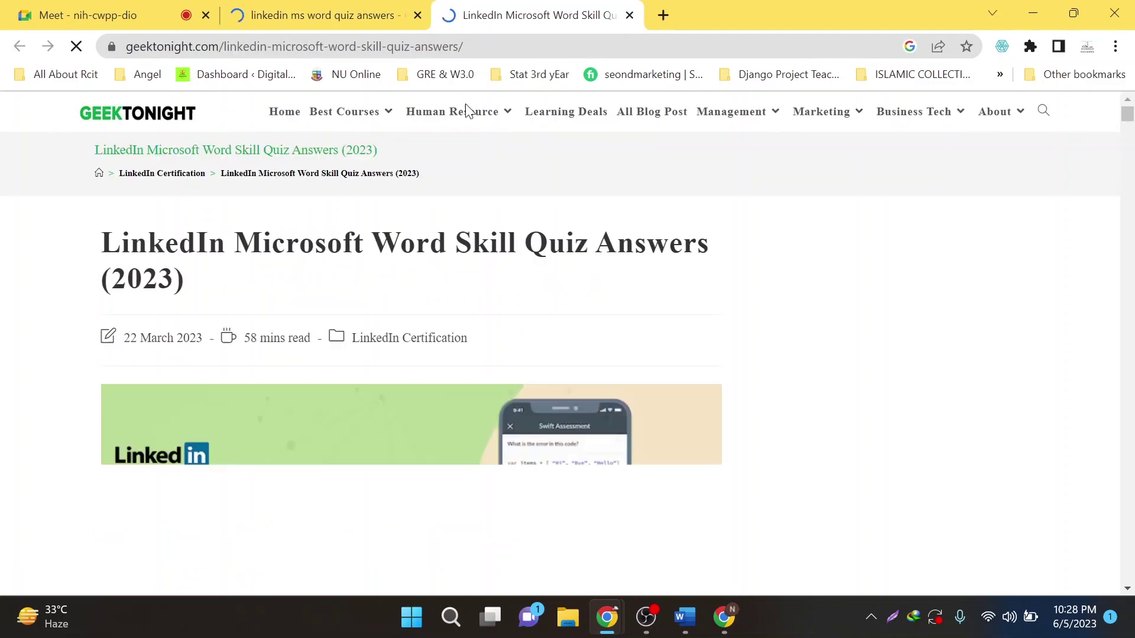
pyautogui.scroll(-15, 248, 402)
pyautogui.scroll(-5, 236, 379)
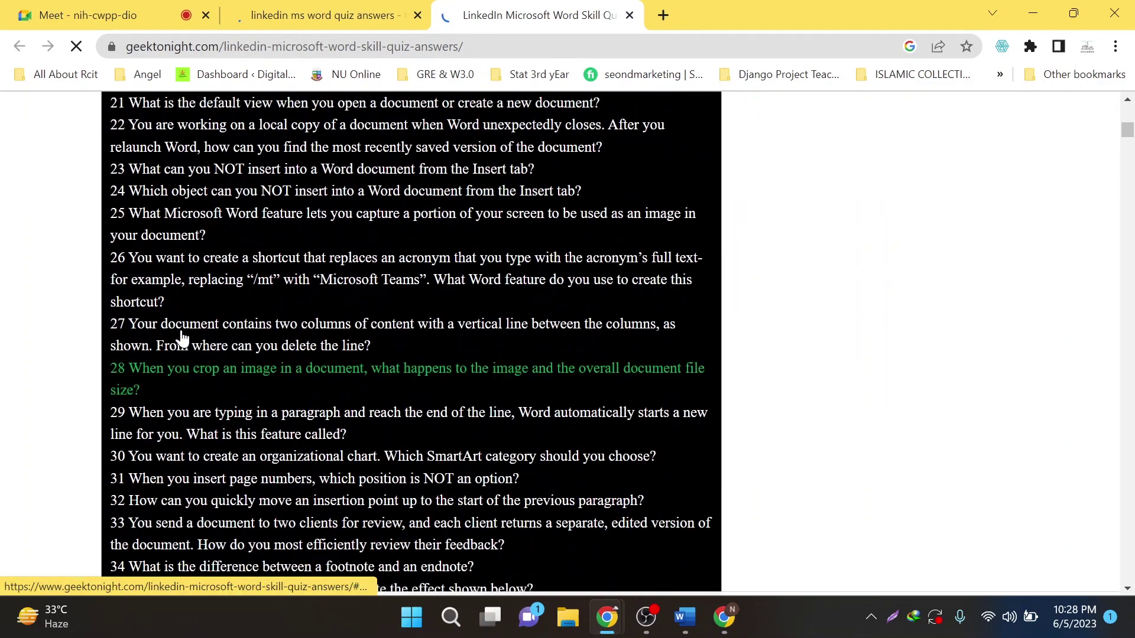
pyautogui.scroll(-6, 331, 355)
pyautogui.scroll(-5, 302, 388)
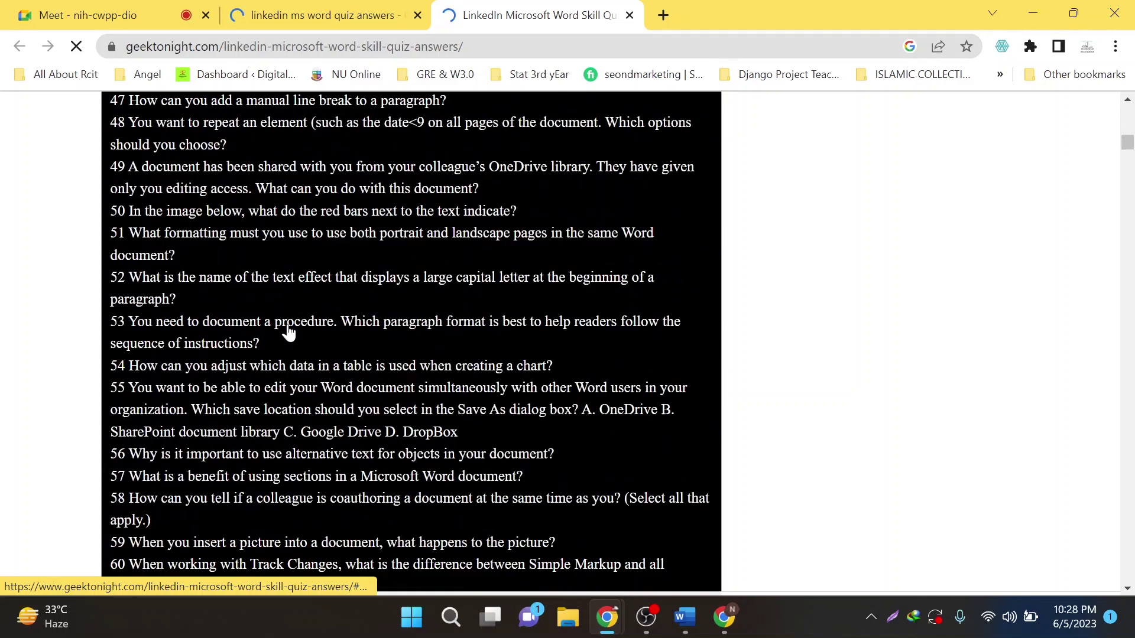
pyautogui.click(286, 329)
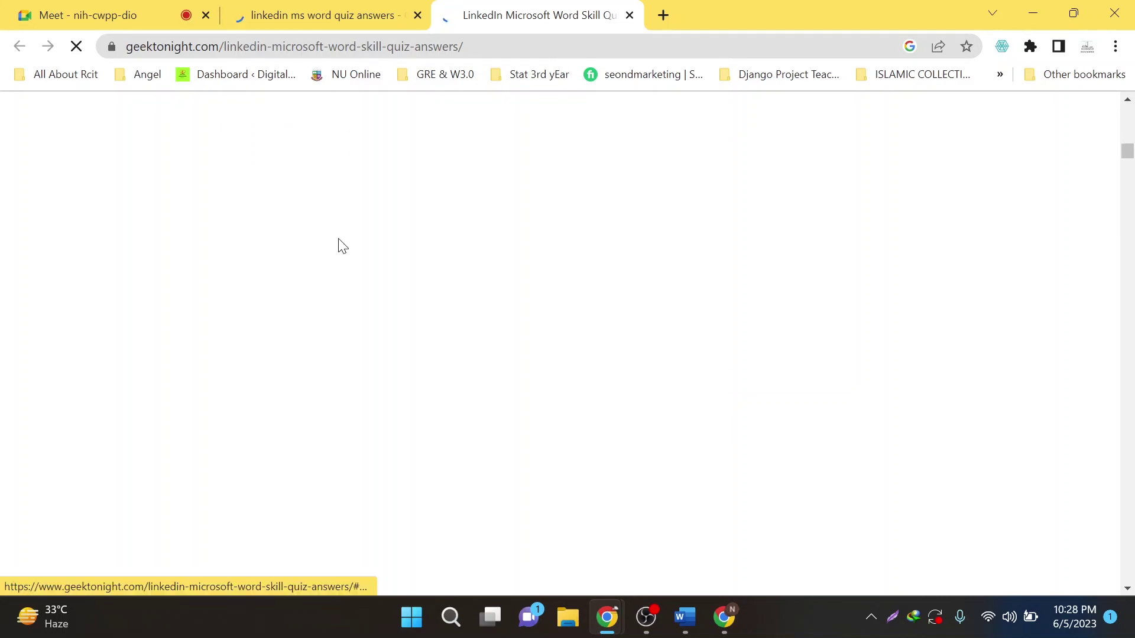
pyautogui.click(319, 15)
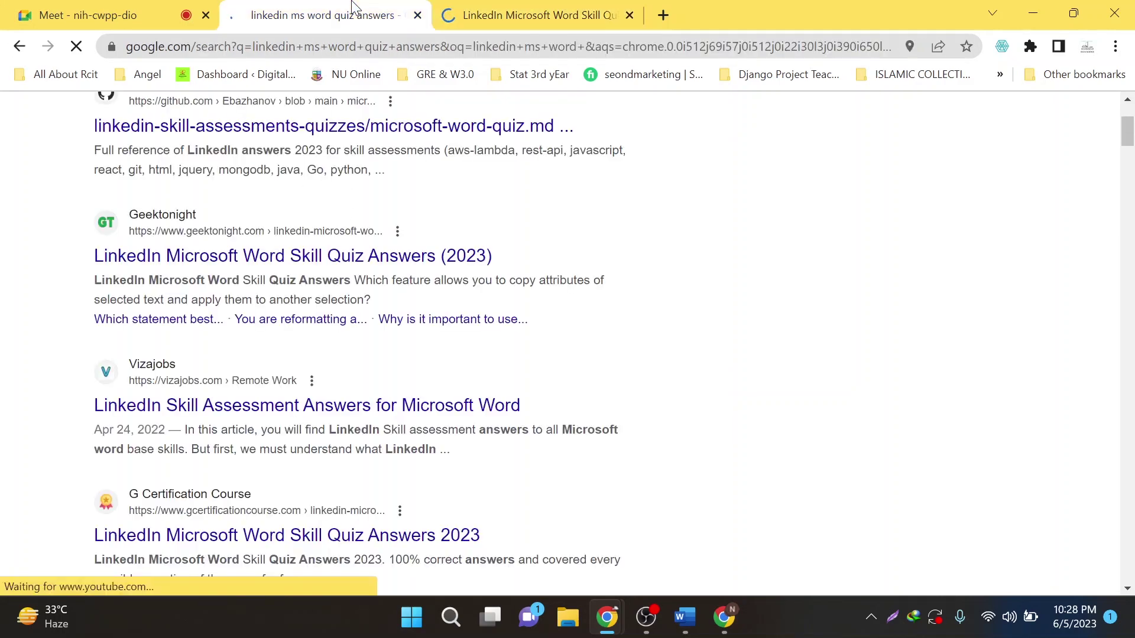
pyautogui.click(526, 14)
pyautogui.click(417, 15)
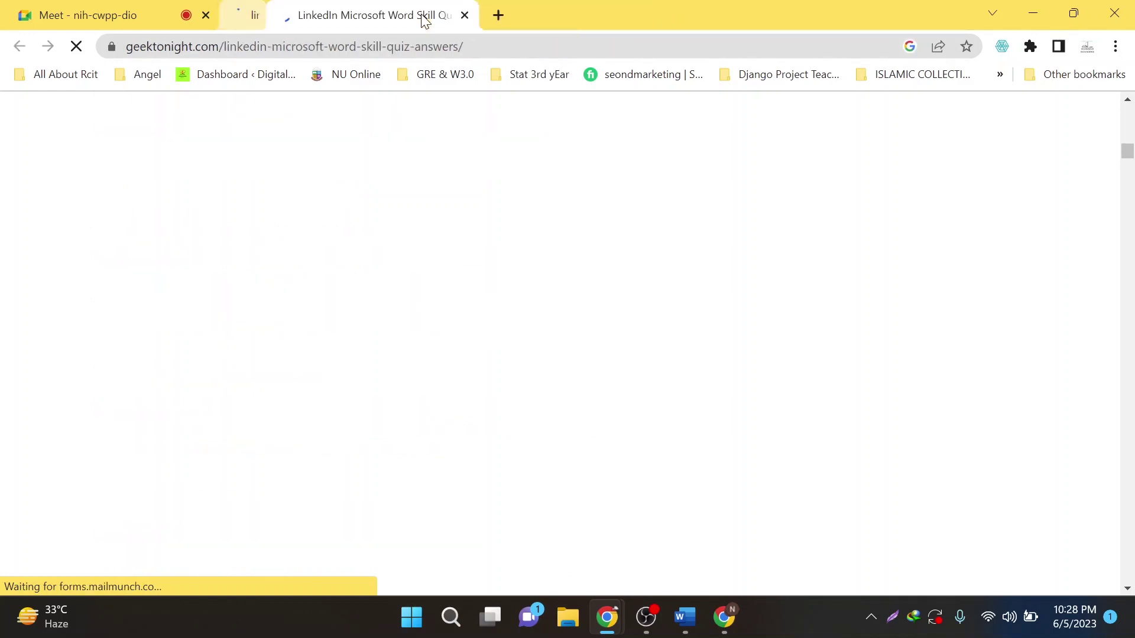
pyautogui.hotkey('ctrl', 'w')
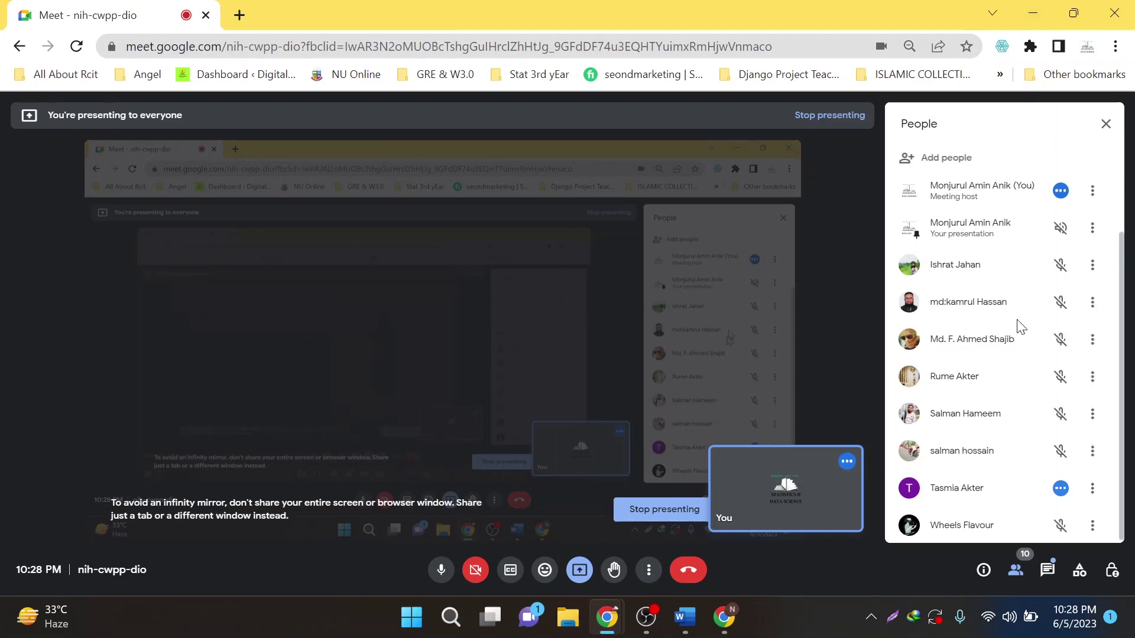
pyautogui.click(1031, 8)
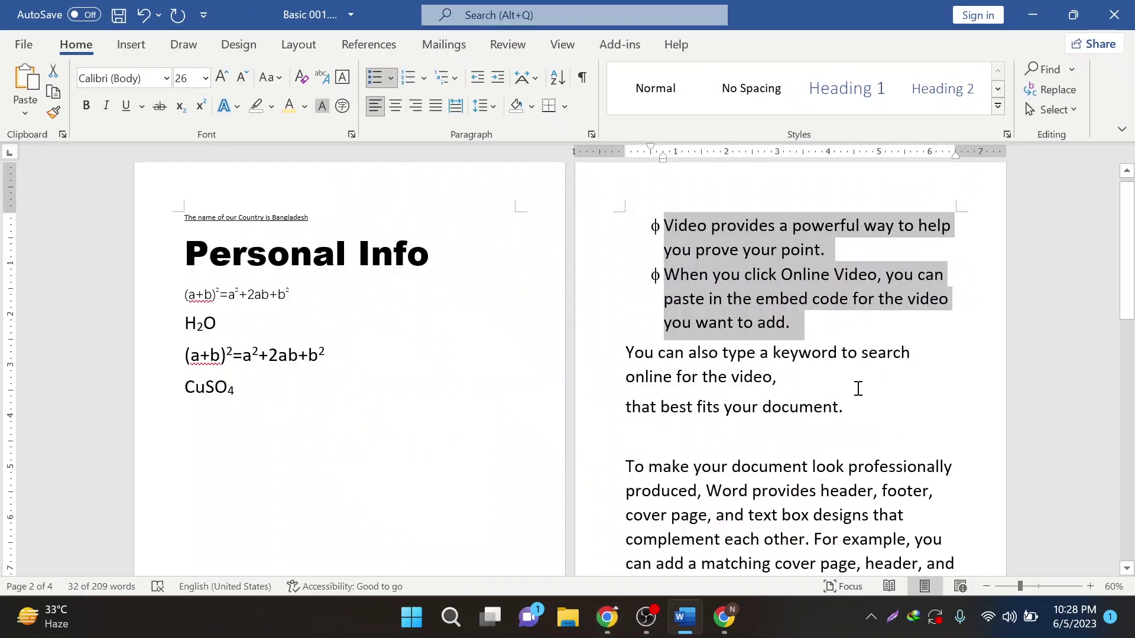
# - Select the two paragraphs below the φ bullets, try a. b. then 1) 2) numbering, then remove it
pyautogui.moveTo(851, 408); pyautogui.dragTo(620, 353)
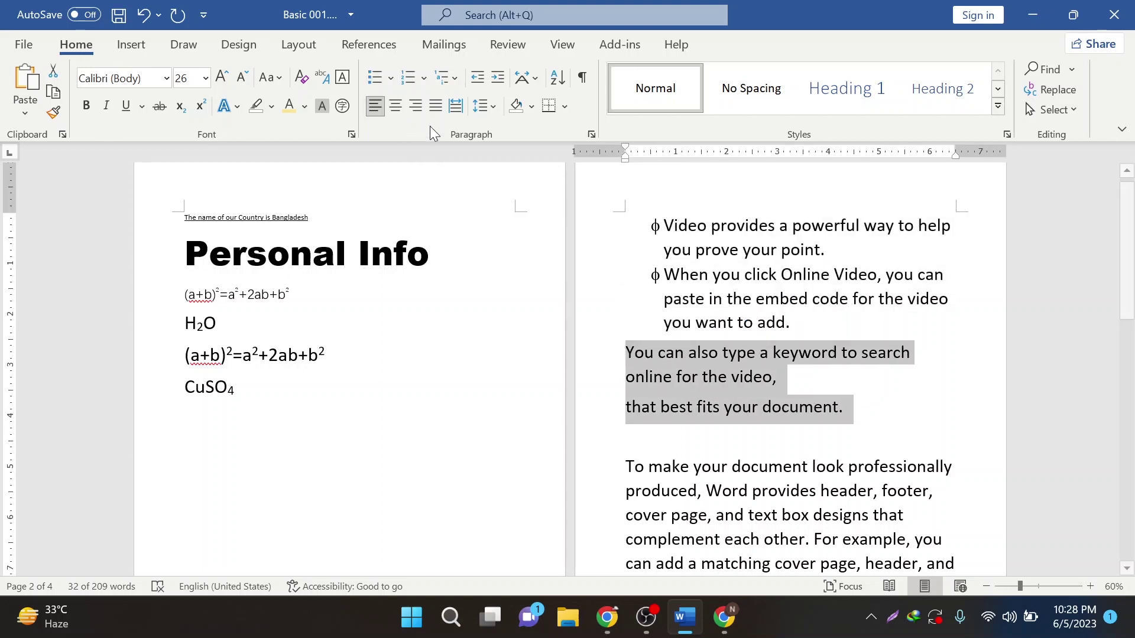
pyautogui.click(421, 83)
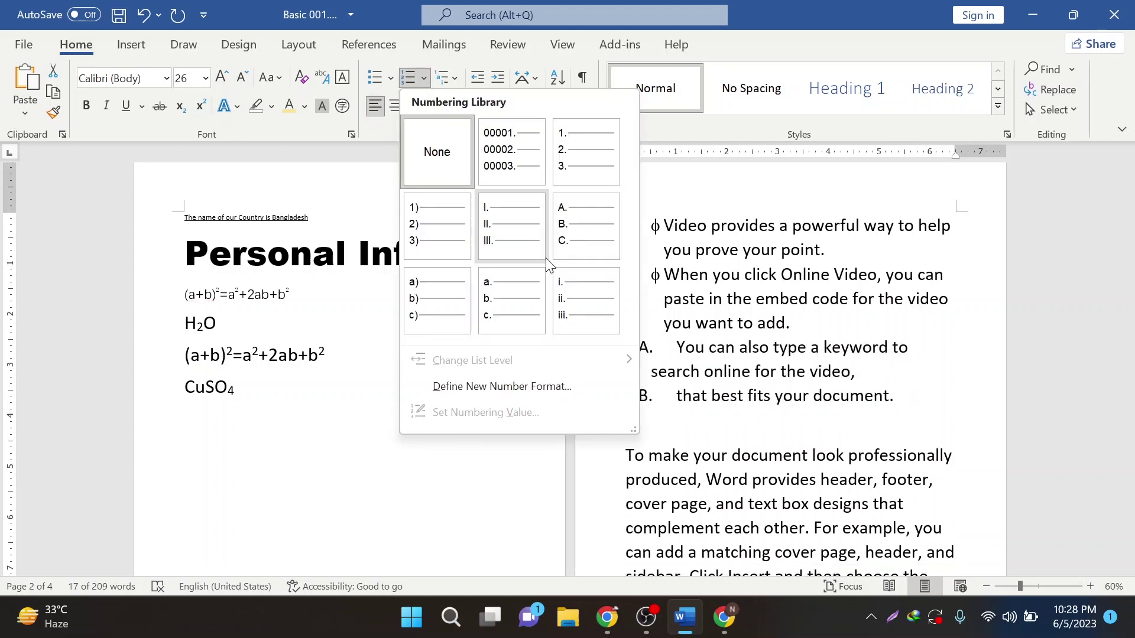
pyautogui.click(493, 312)
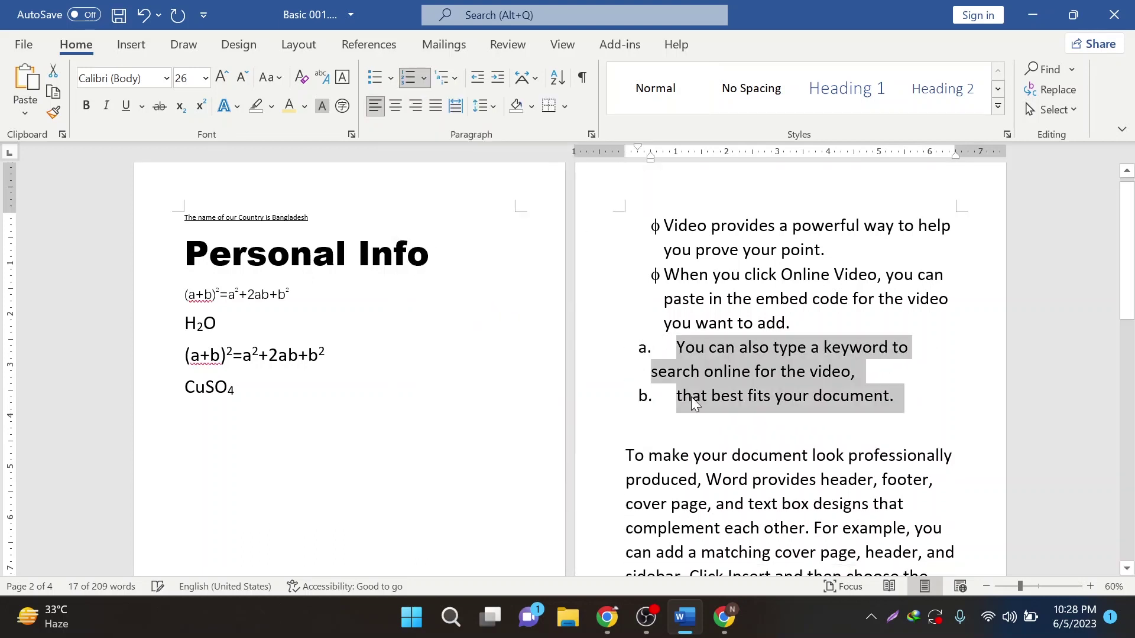
pyautogui.click(420, 78)
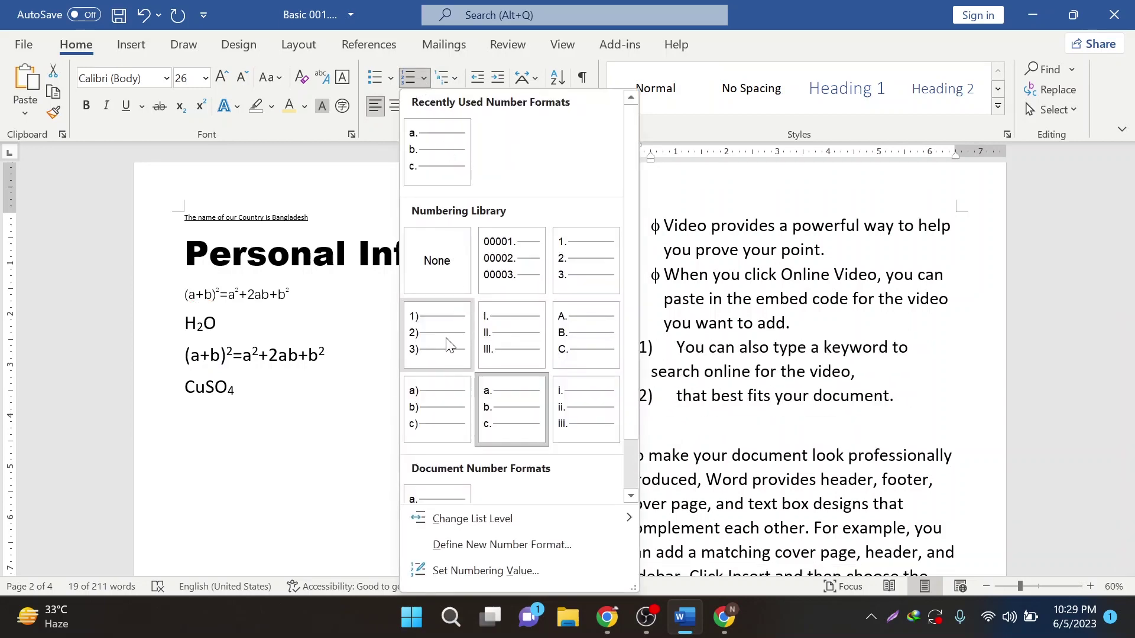
pyautogui.click(448, 344)
pyautogui.click(429, 81)
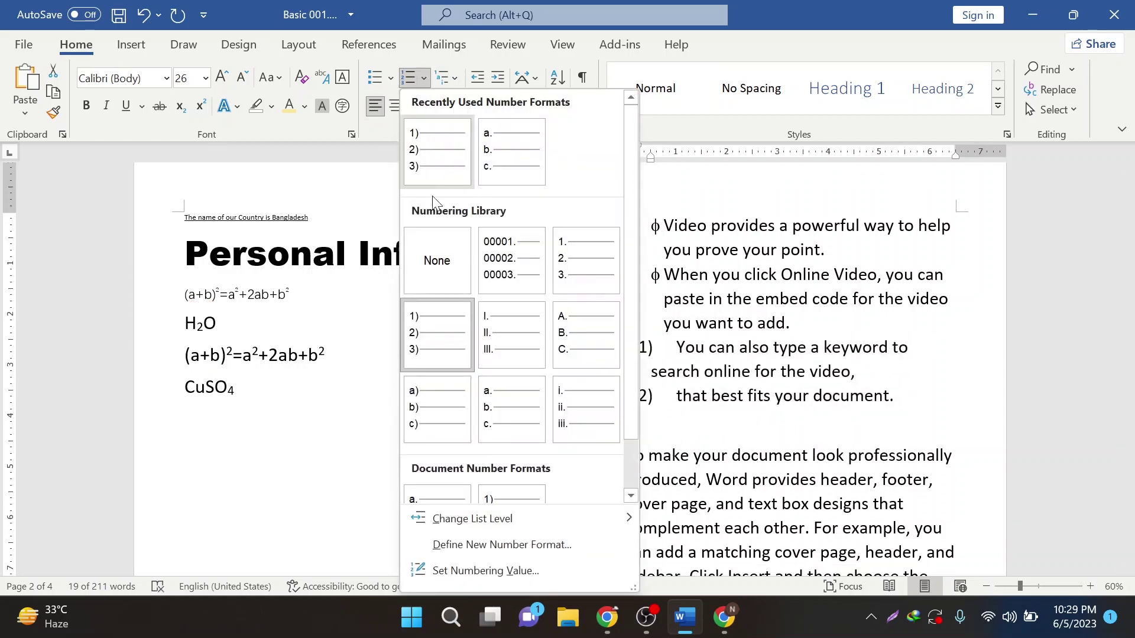
pyautogui.click(448, 269)
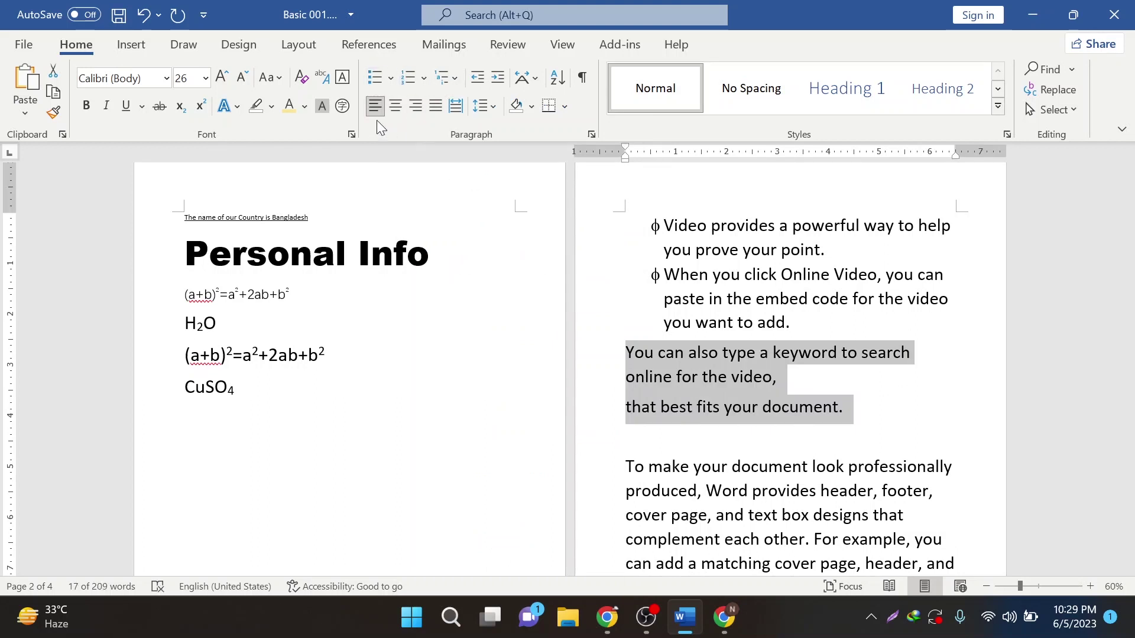
# - Cycle the paragraph through centred, right and justified alignment twice, then set it left-aligned
pyautogui.scroll(-4, 647, 378)
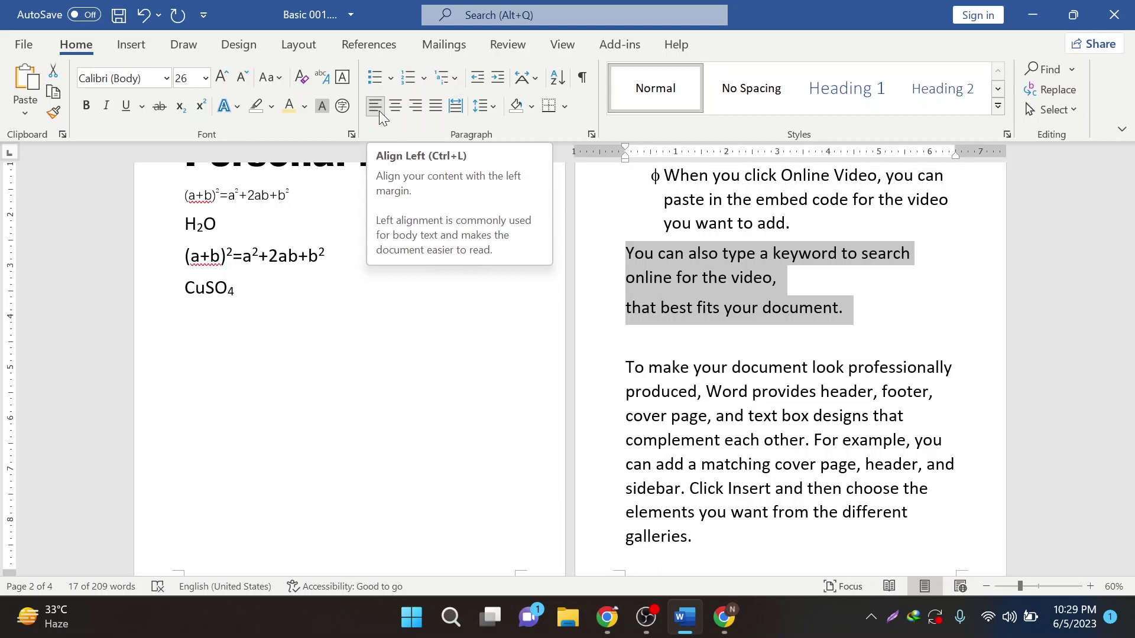
pyautogui.click(398, 111)
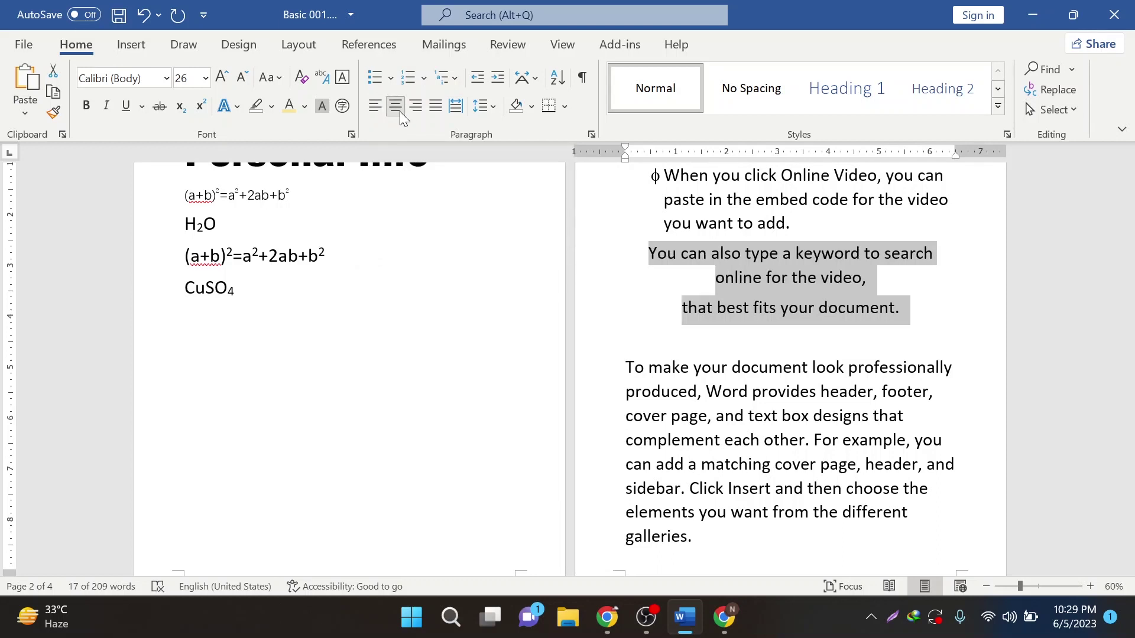
pyautogui.click(416, 116)
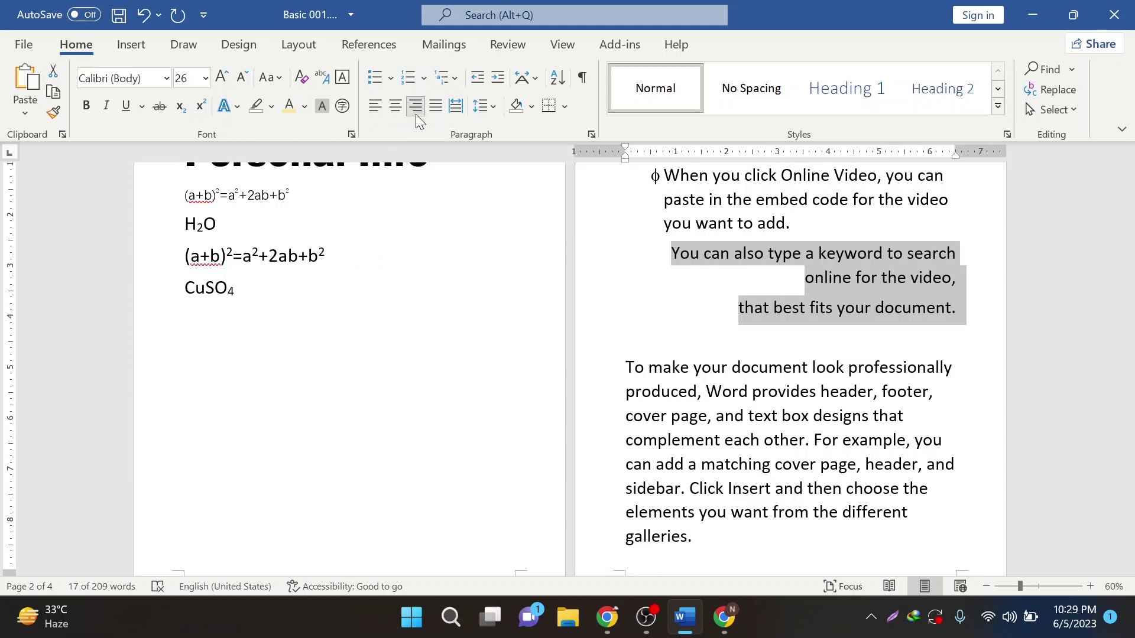
pyautogui.click(435, 107)
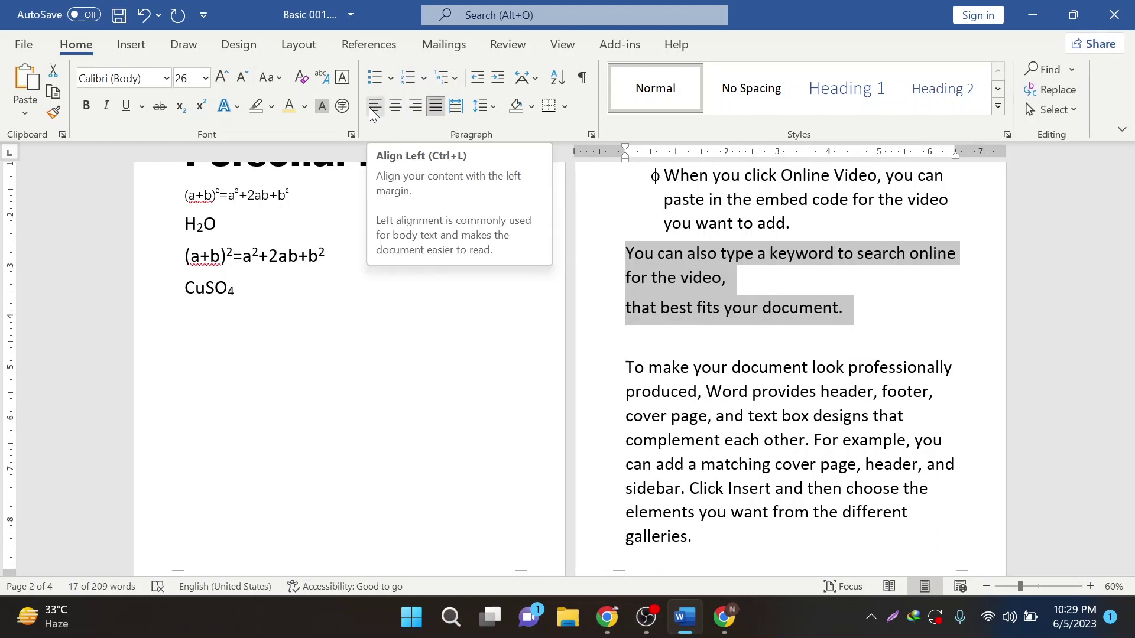
pyautogui.click(396, 107)
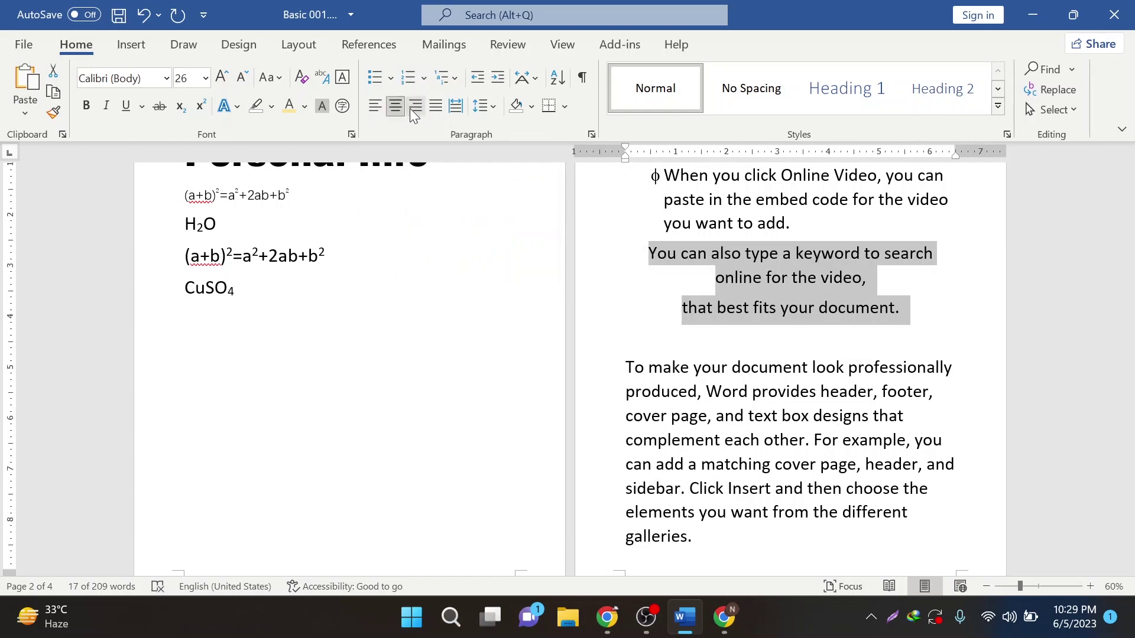
pyautogui.click(416, 109)
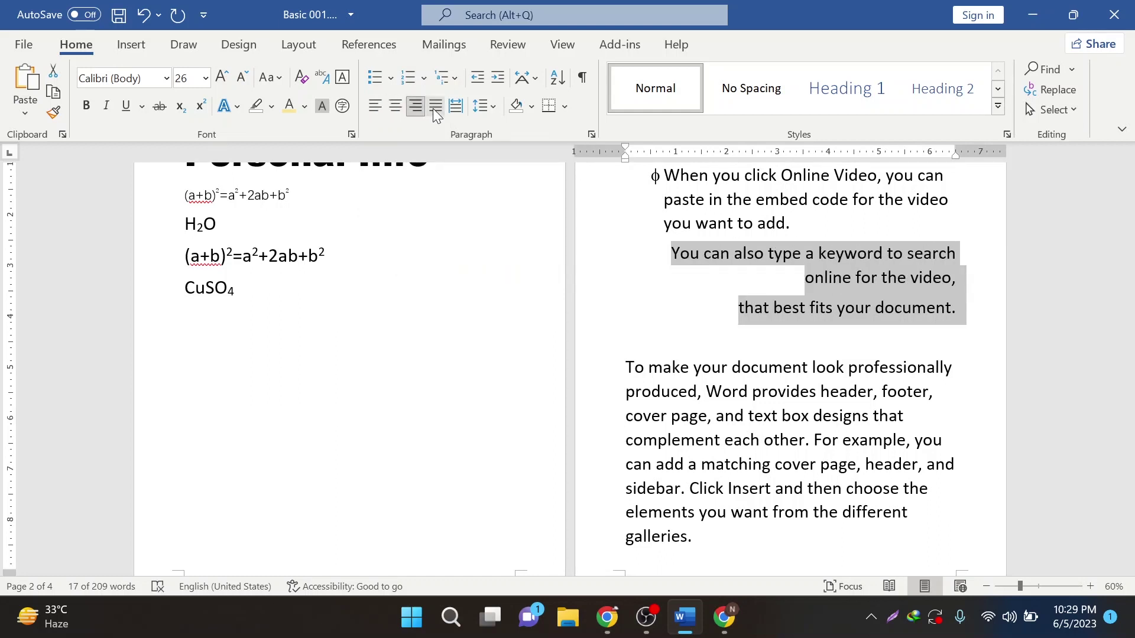
pyautogui.click(435, 109)
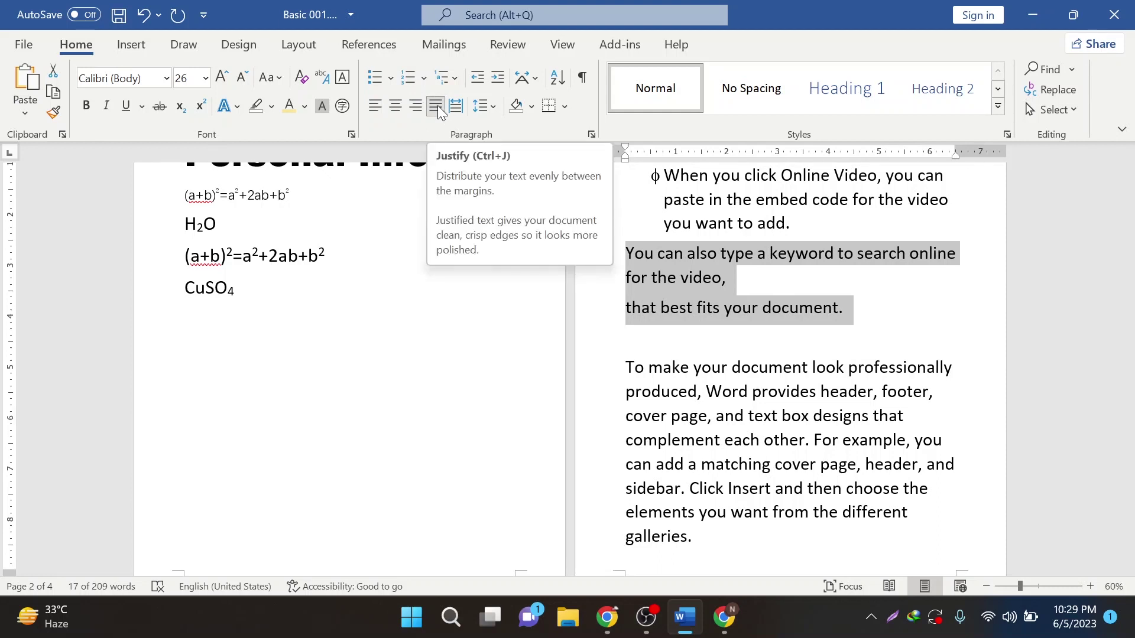
pyautogui.click(687, 279)
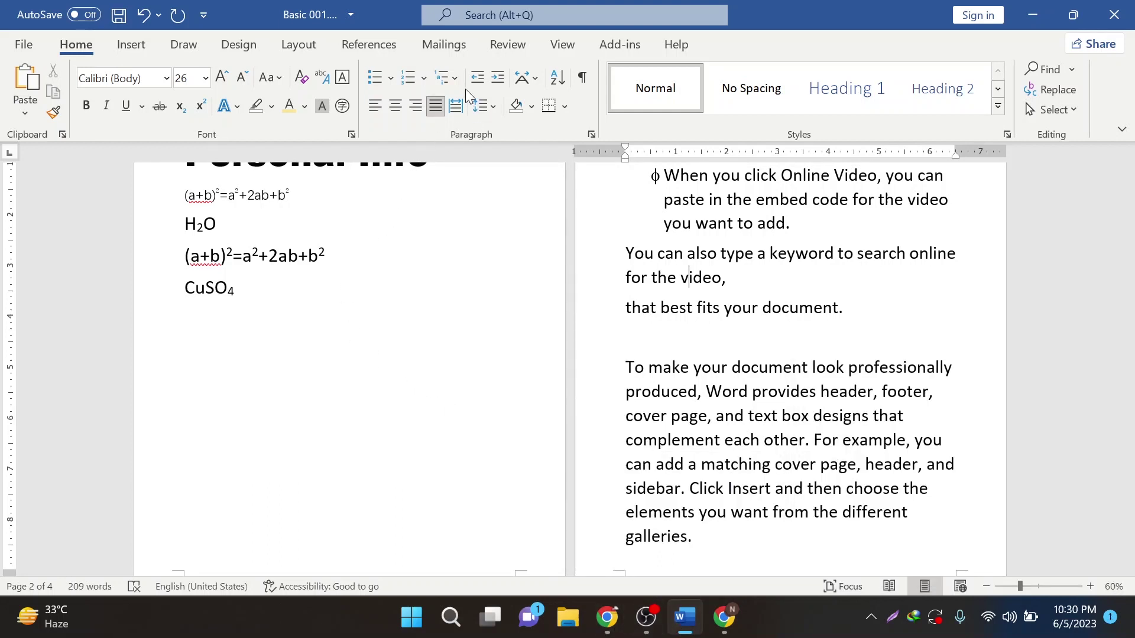
pyautogui.click(382, 104)
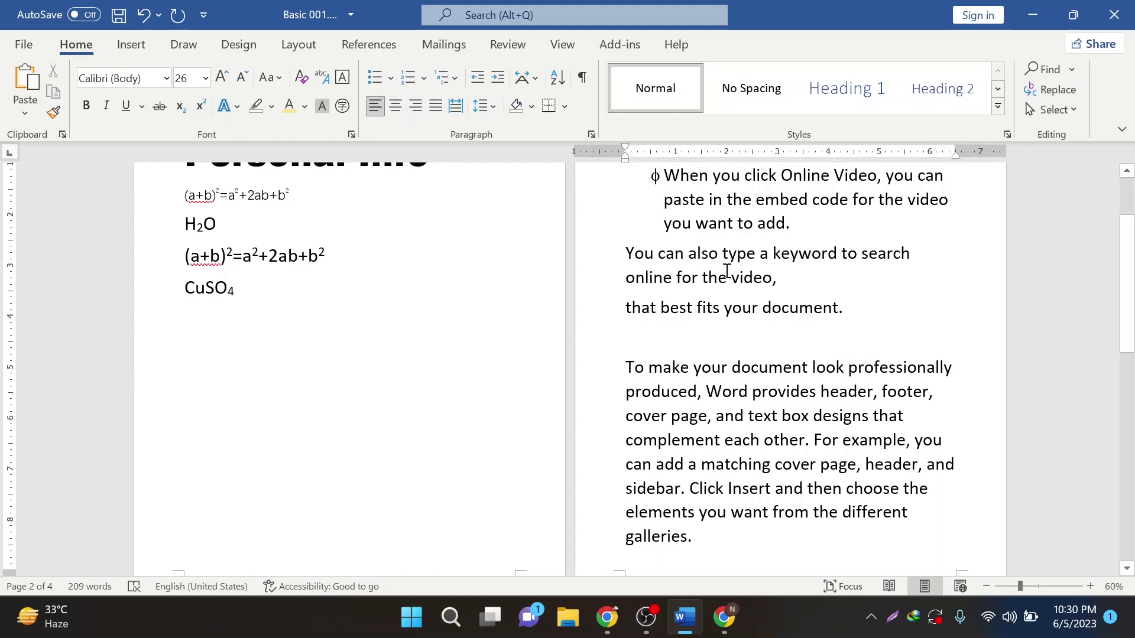
# - Select the whole 'To make your document' paragraph, ending after 'galleries.'
pyautogui.click(483, 108)
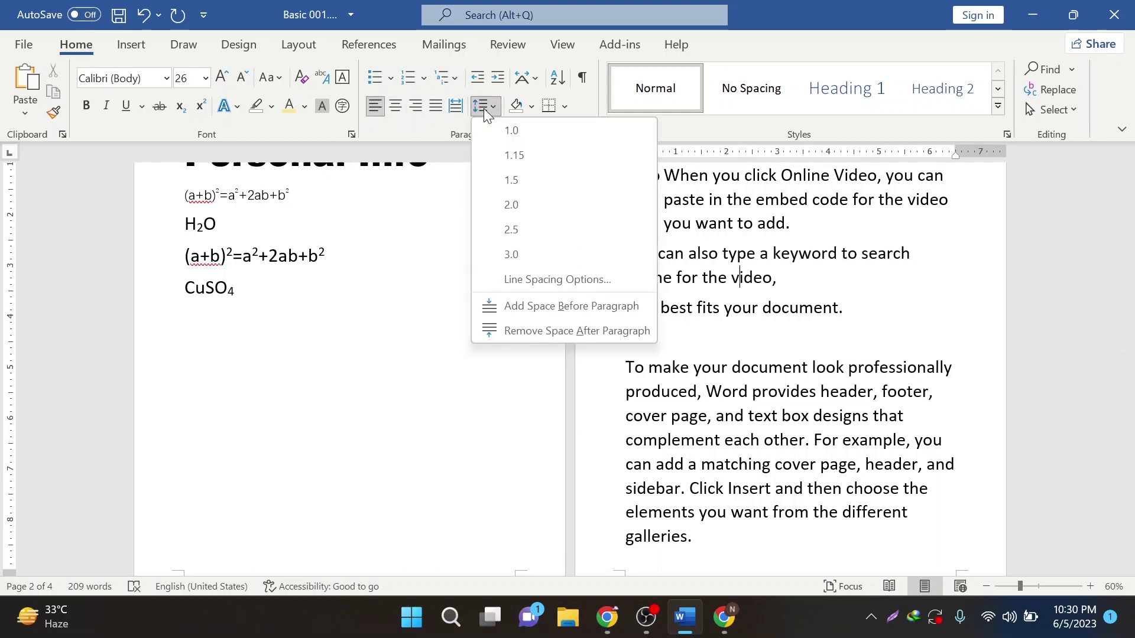
pyautogui.click(483, 108)
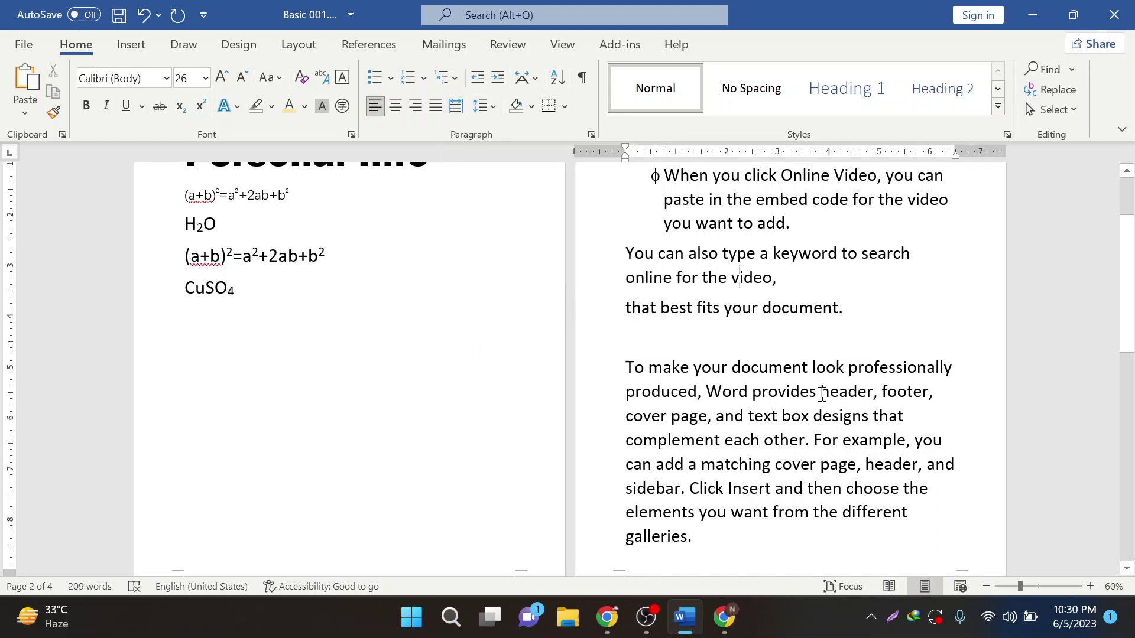
pyautogui.scroll(-1, 879, 470)
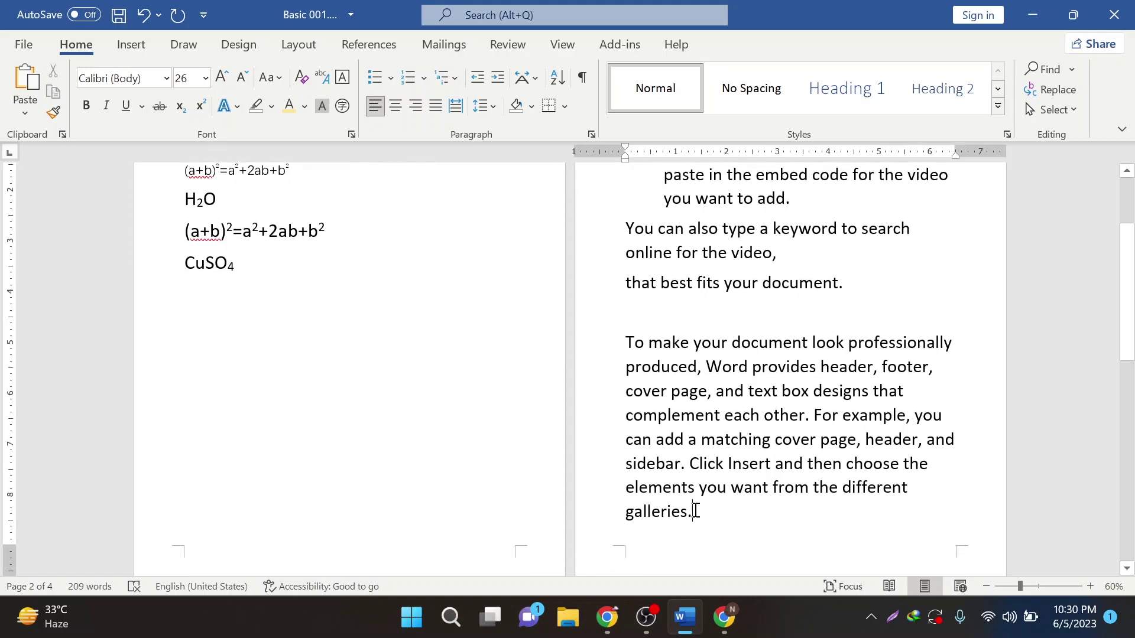
pyautogui.moveTo(695, 512); pyautogui.dragTo(627, 343)
pyautogui.scroll(7, 695, 438)
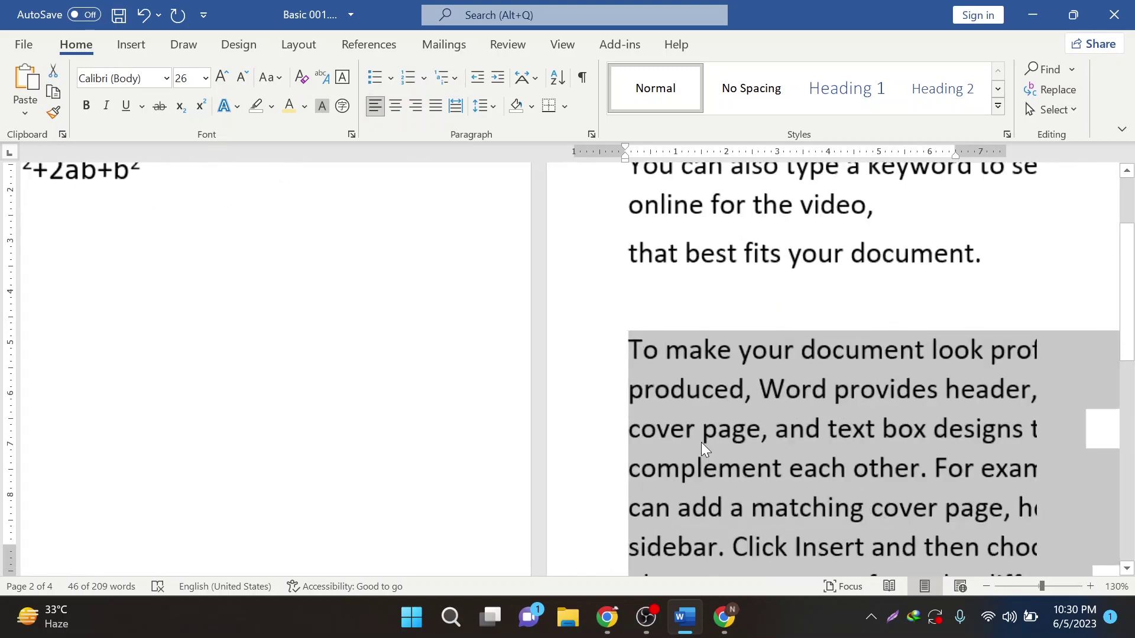
pyautogui.click(320, 386)
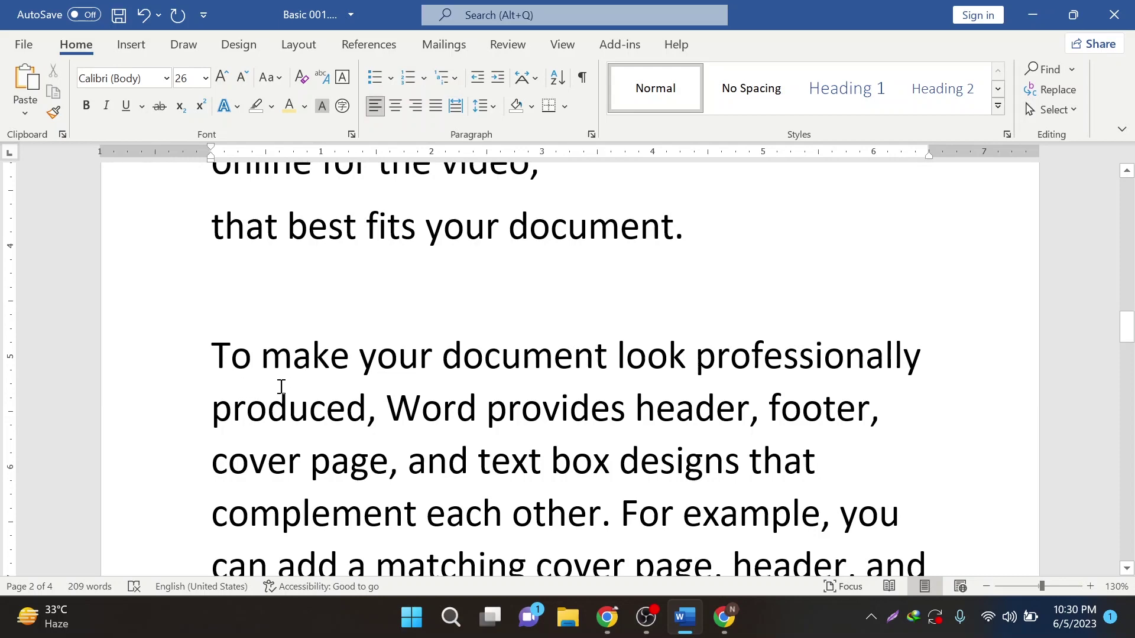
pyautogui.scroll(-2, 693, 437)
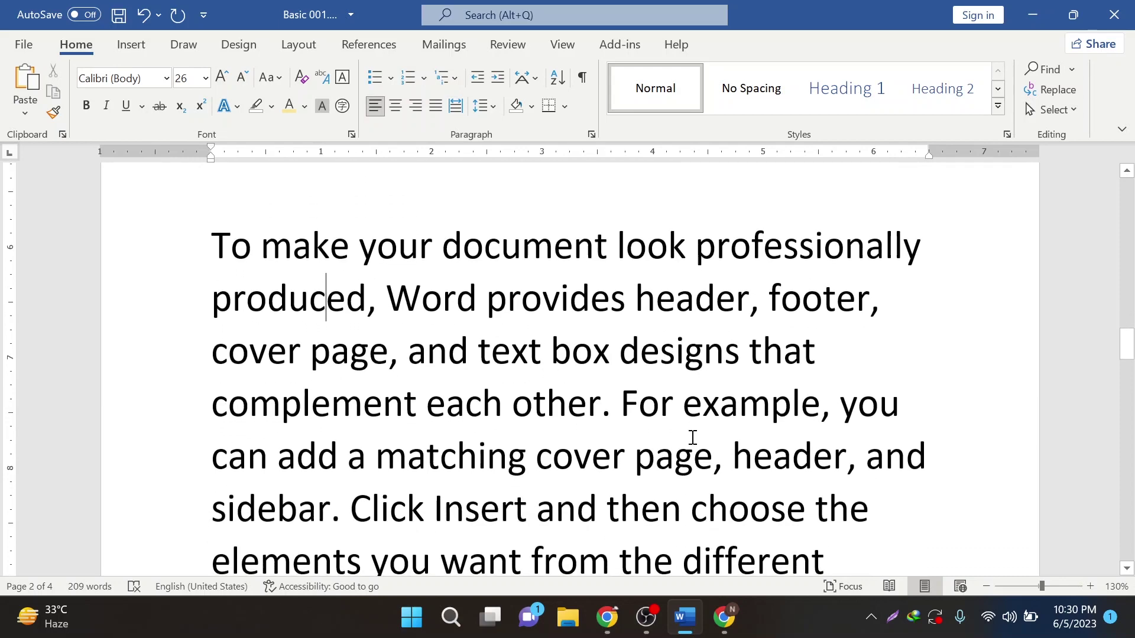
pyautogui.scroll(-2, 693, 437)
pyautogui.keyDown('ctrl'); pyautogui.scroll(-2, 493, 509); pyautogui.keyUp('ctrl')
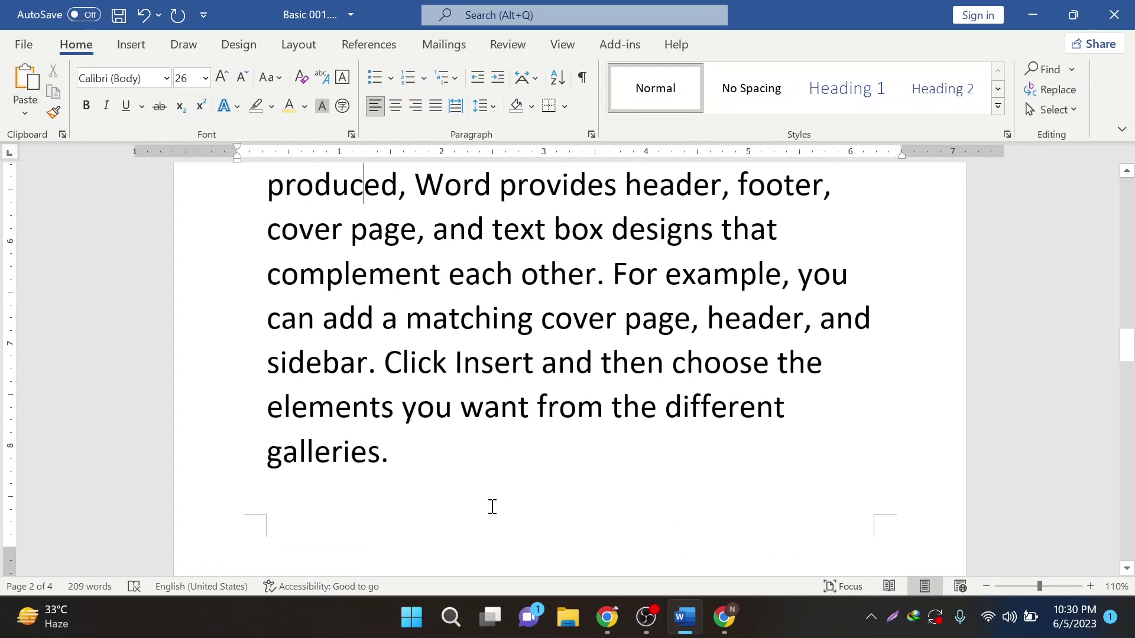
pyautogui.scroll(2, 461, 531)
pyautogui.keyDown('ctrl'); pyautogui.scroll(-1, 423, 558); pyautogui.keyUp('ctrl')
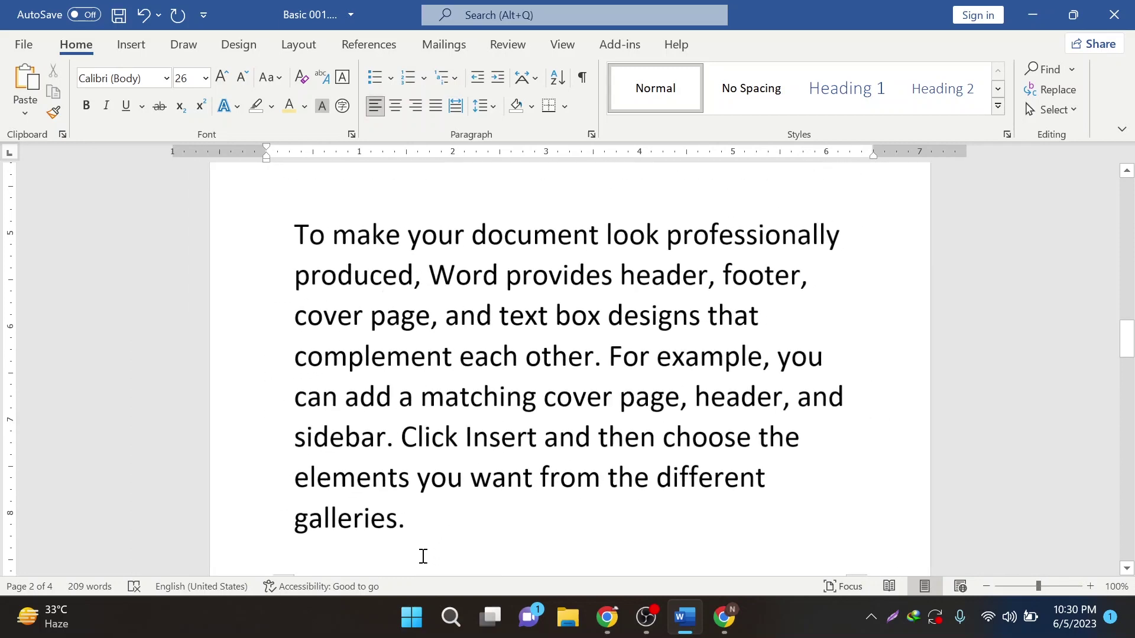
pyautogui.click(407, 519)
pyautogui.moveTo(375, 510); pyautogui.dragTo(230, 229)
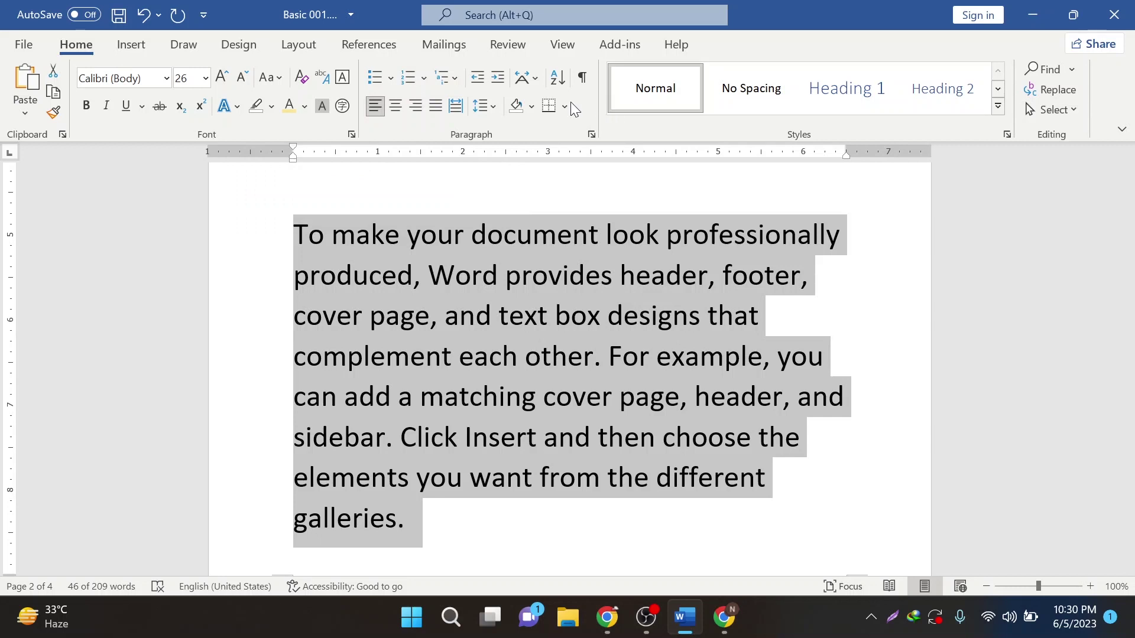
# - Apply 1.0 line spacing to the selected paragraph
pyautogui.click(483, 111)
pyautogui.click(484, 111)
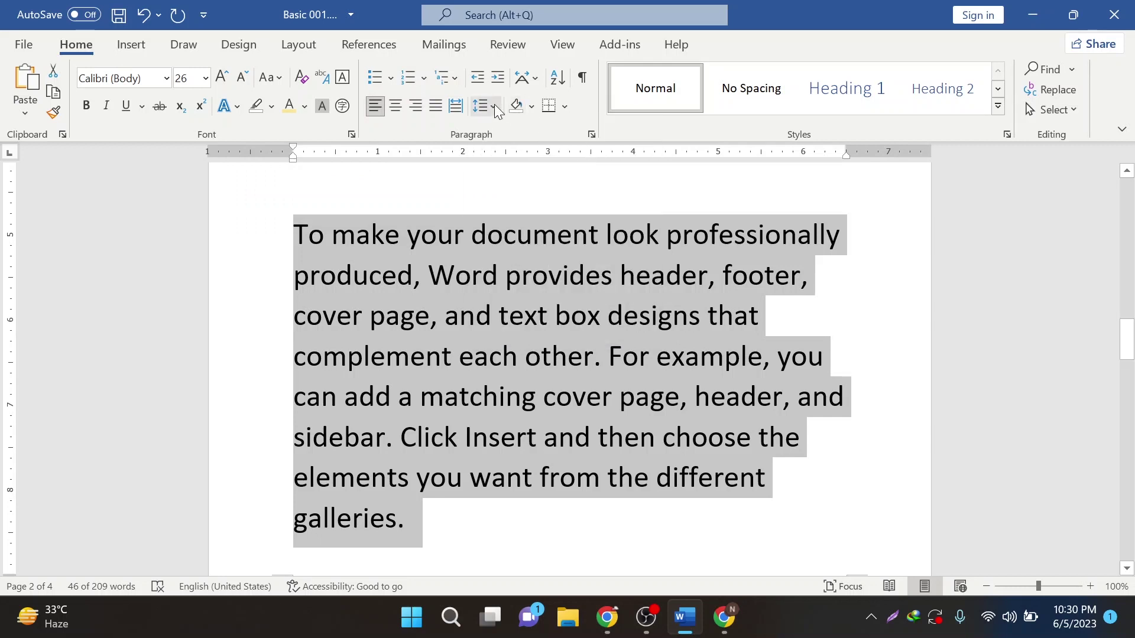
pyautogui.click(494, 104)
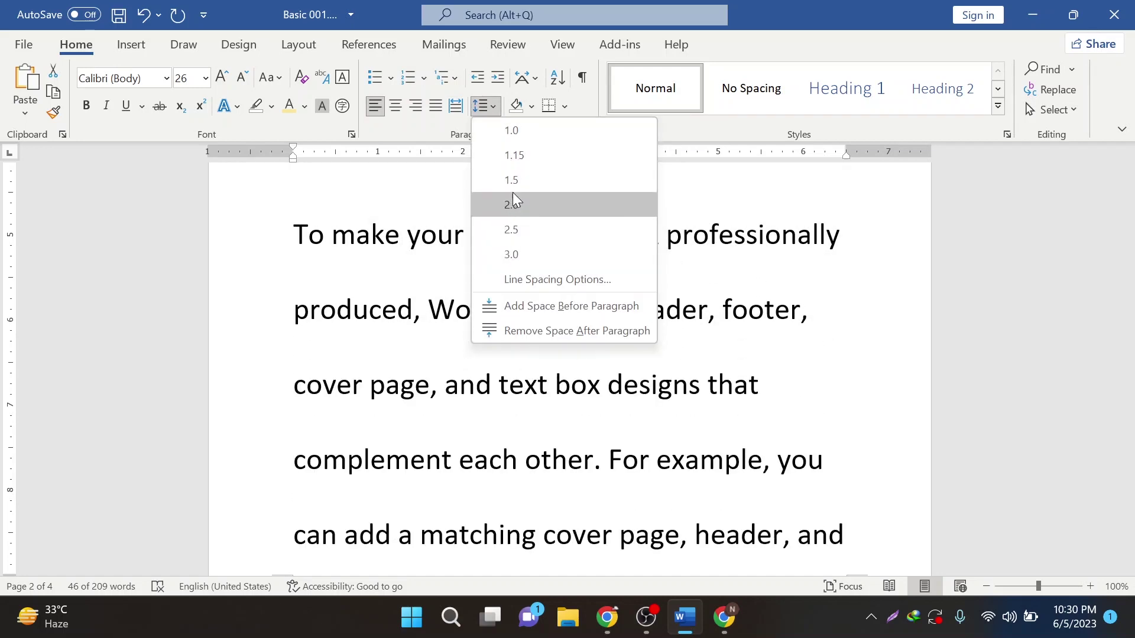
pyautogui.click(520, 129)
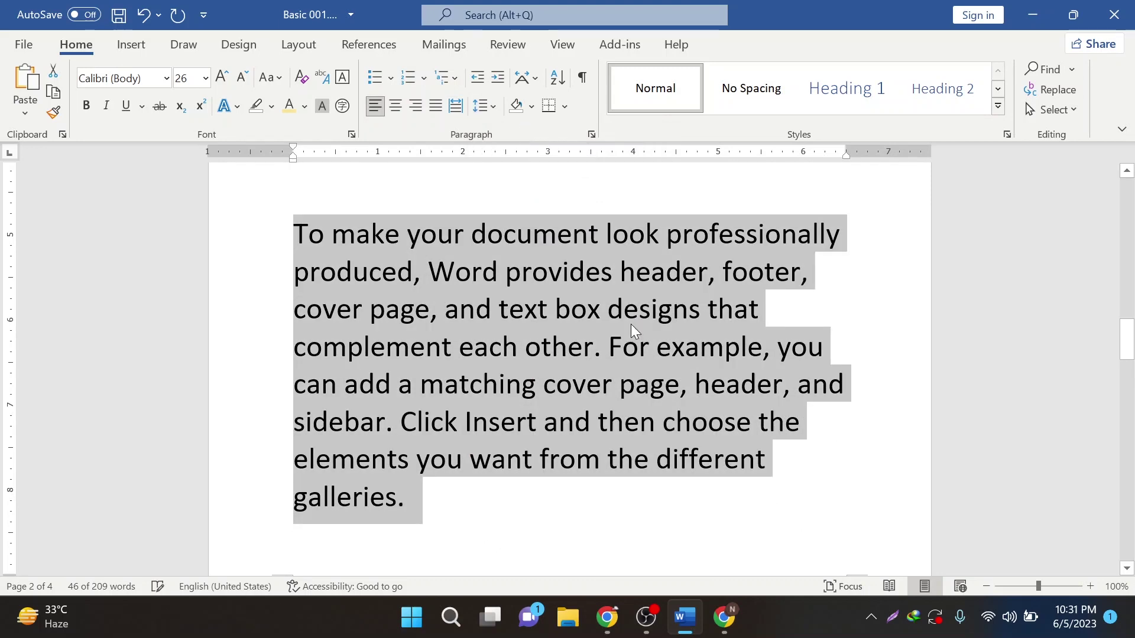
# - Admit the person waiting to join the Google Meet call, then return to Word
pyautogui.click(606, 618)
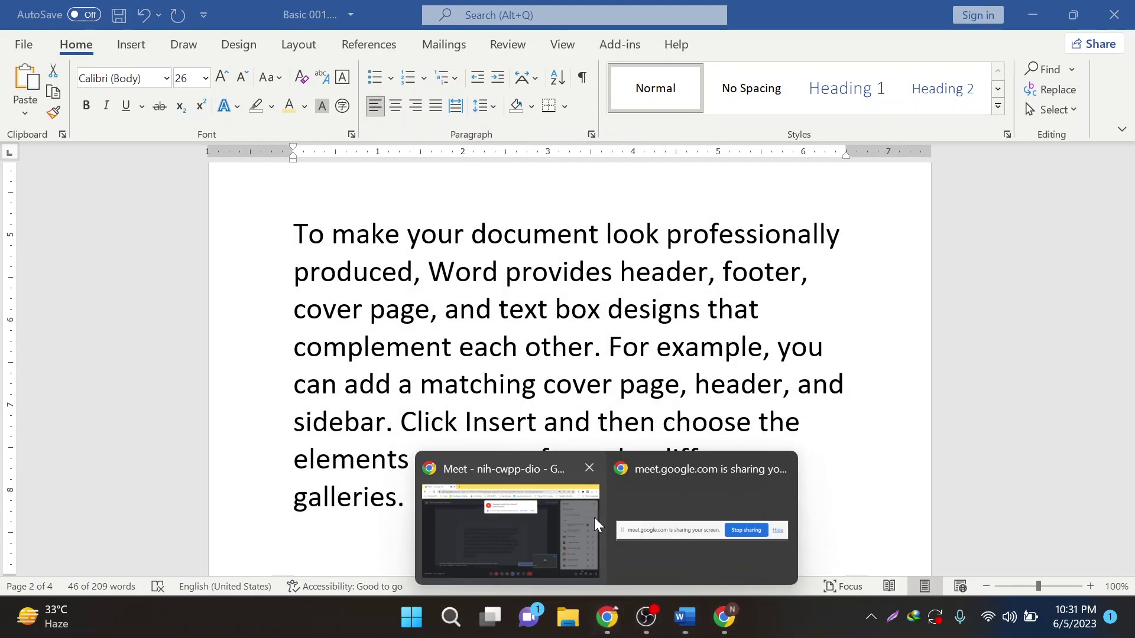
pyautogui.click(543, 480)
pyautogui.click(701, 173)
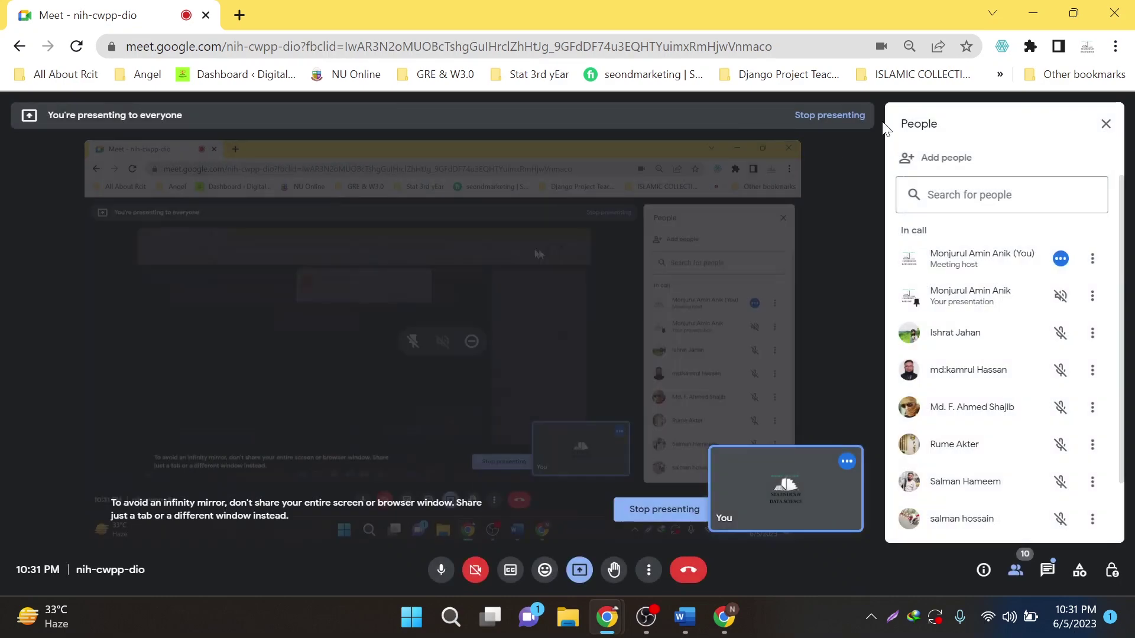
pyautogui.hotkey('alt', 'Tab')
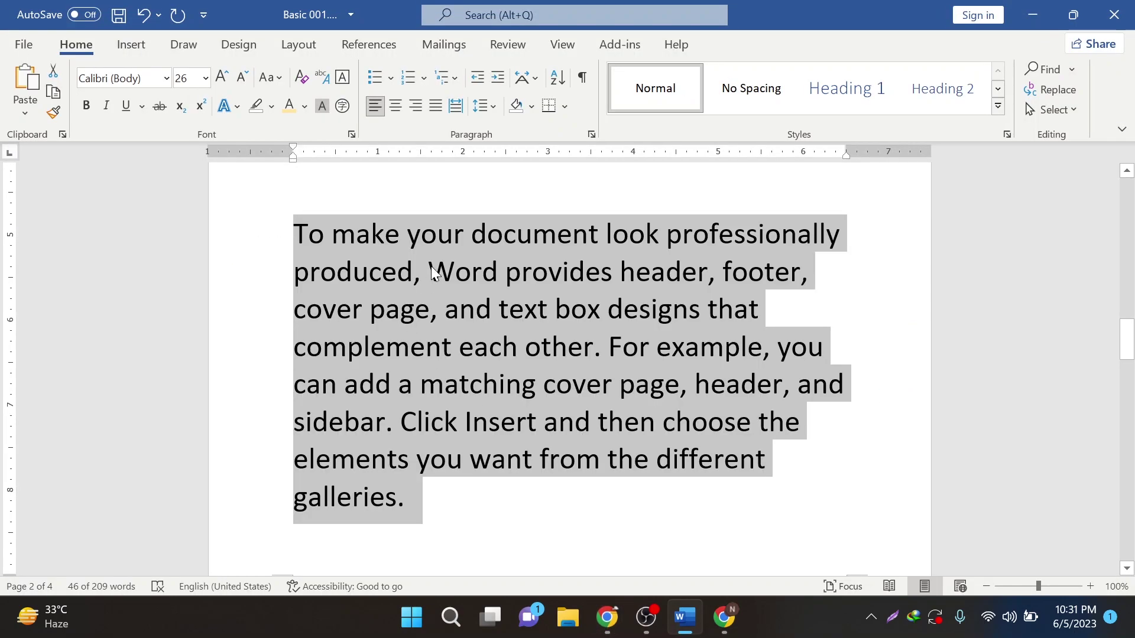
# - Set the paragraph's space after to 0 pt in the Paragraph settings
pyautogui.click(485, 105)
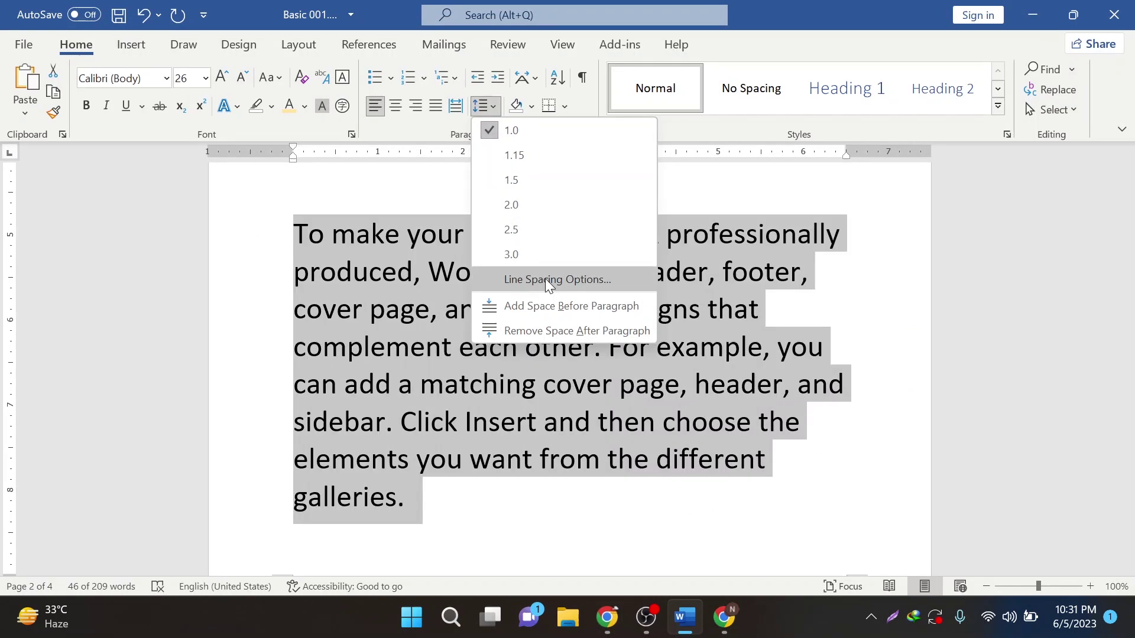
pyautogui.click(545, 279)
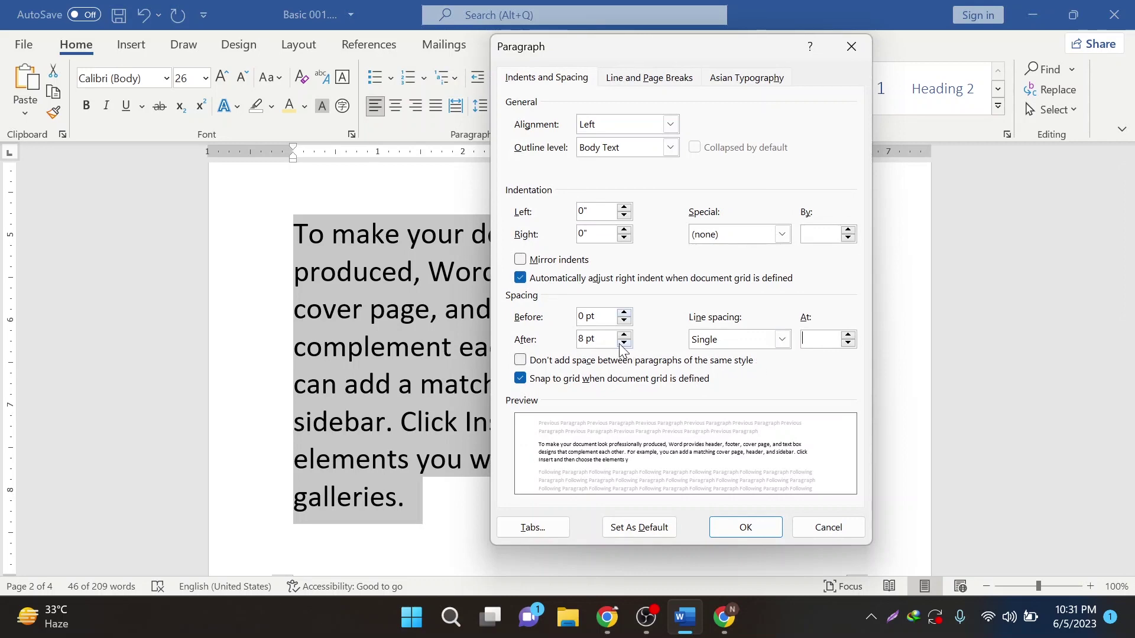
pyautogui.click(624, 344)
pyautogui.click(623, 344)
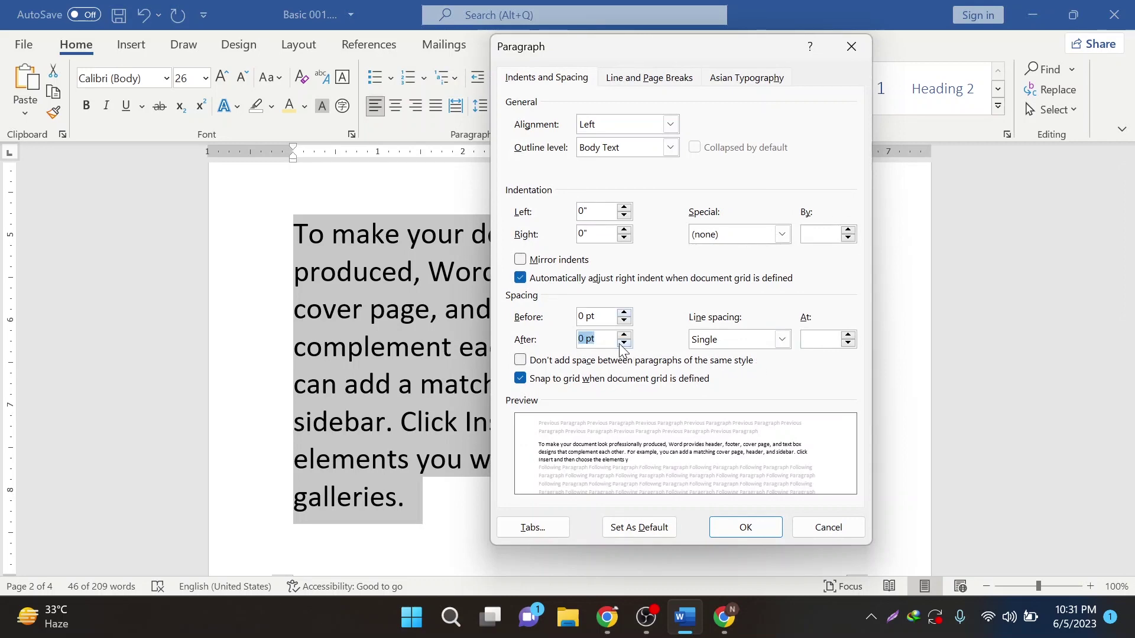
pyautogui.click(748, 527)
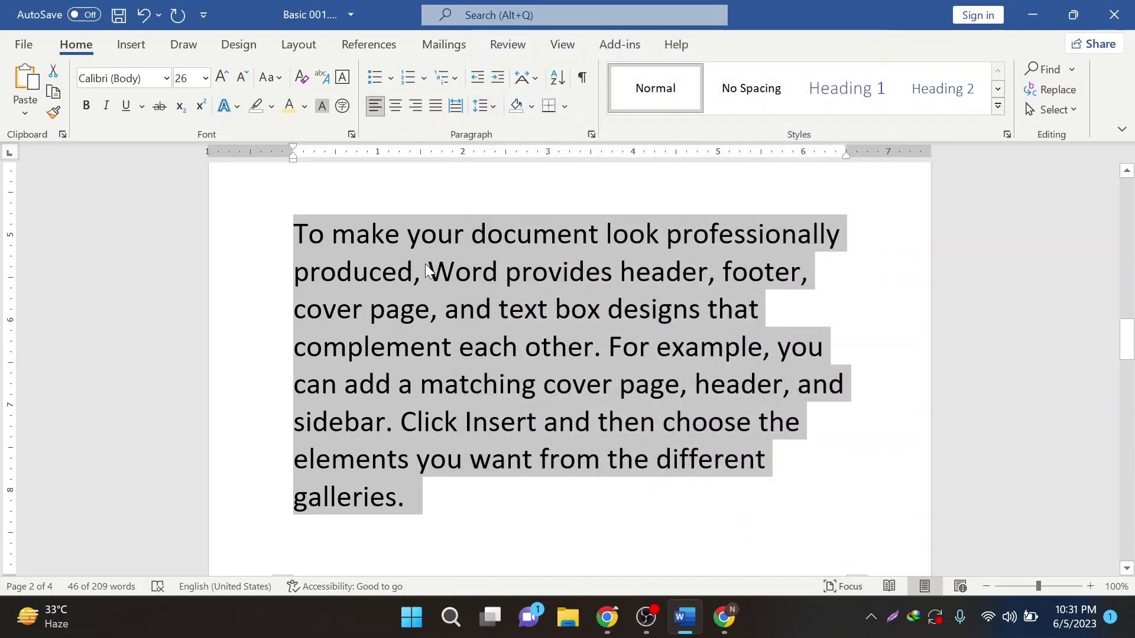
# - Change the paragraph's line spacing to multiple 0.8
pyautogui.click(478, 108)
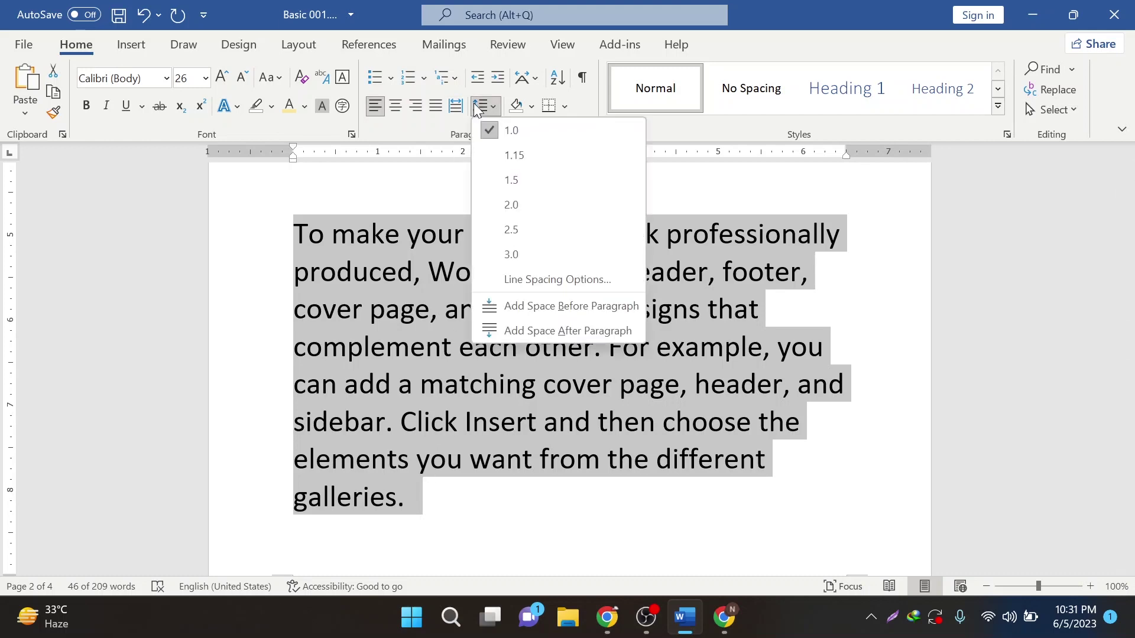
pyautogui.click(562, 281)
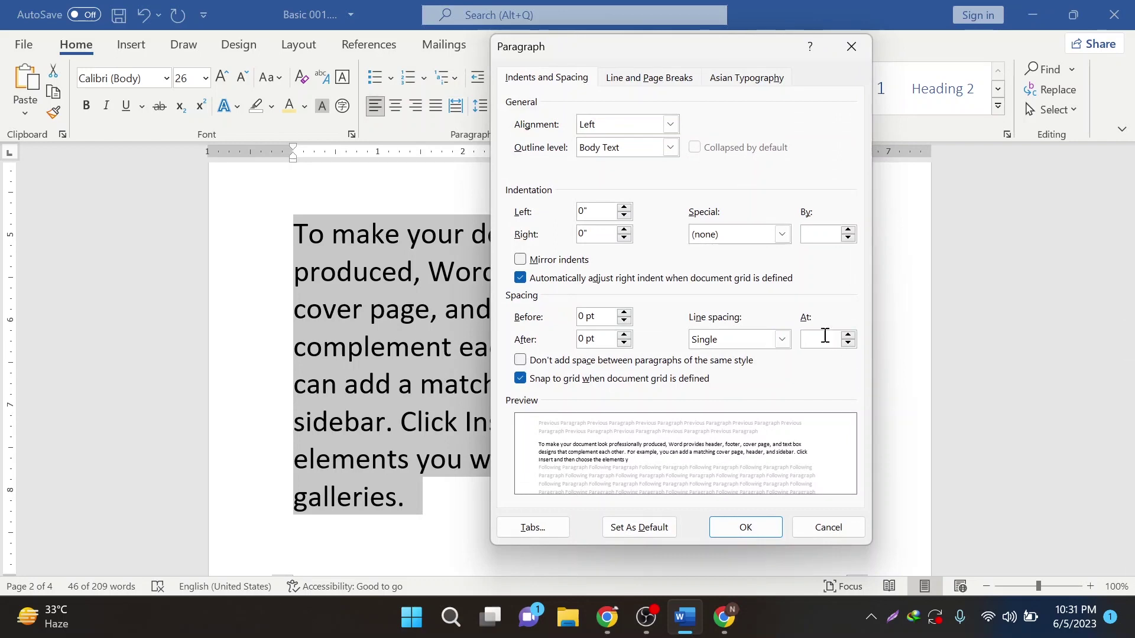
pyautogui.write('0.80')
pyautogui.press('Return')
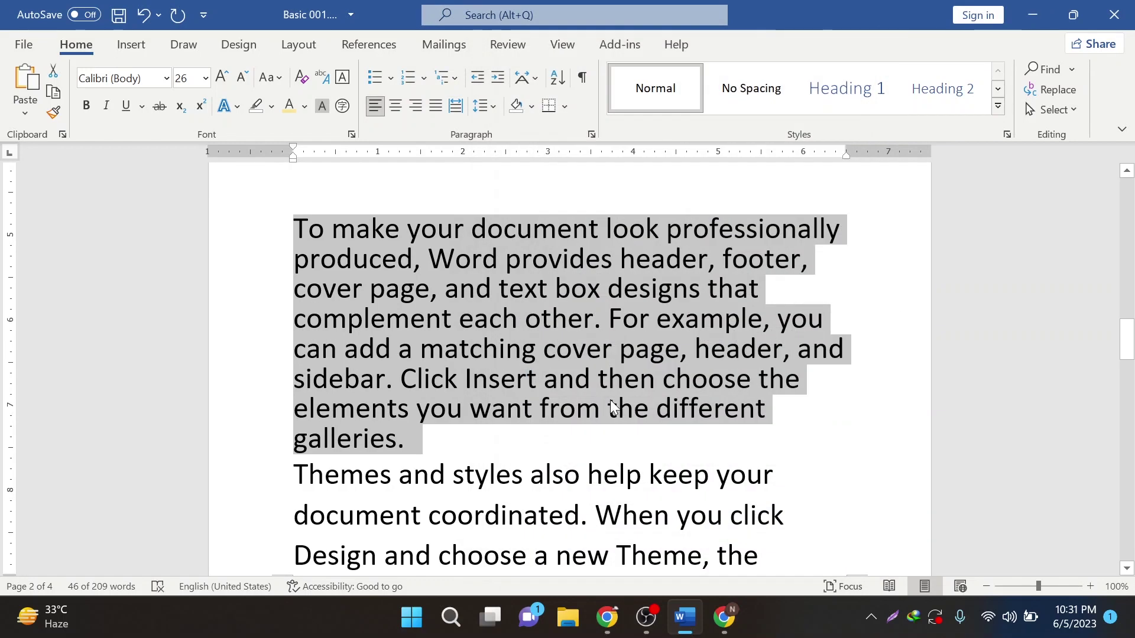
pyautogui.click(486, 231)
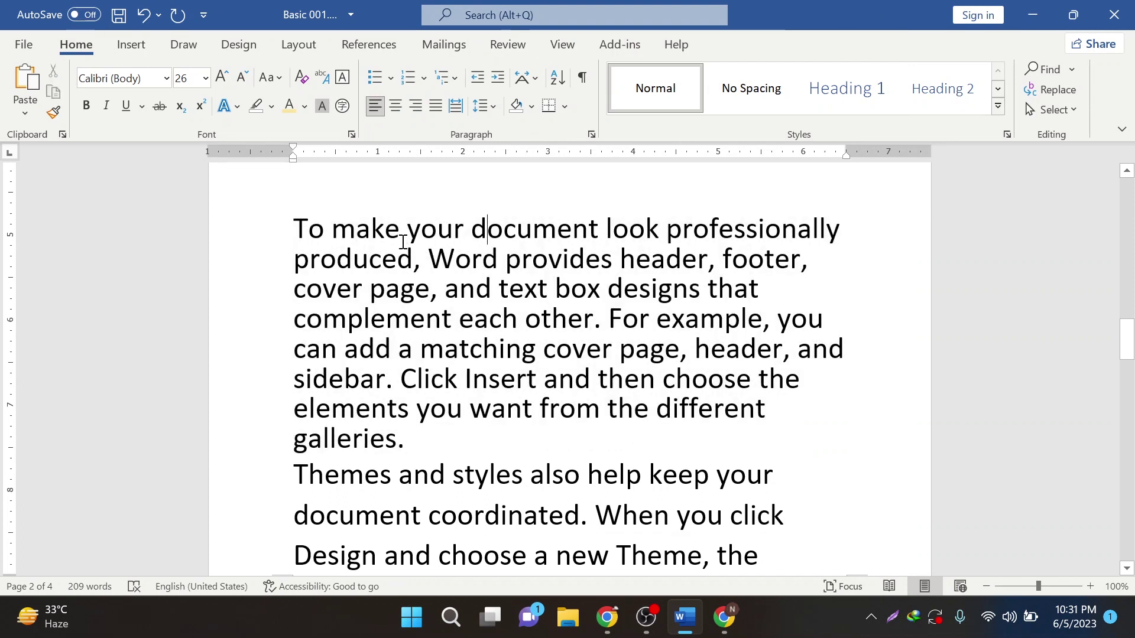
# - Reselect the first paragraph and tighten its line spacing to multiple 0.7
pyautogui.moveTo(409, 442); pyautogui.dragTo(266, 228)
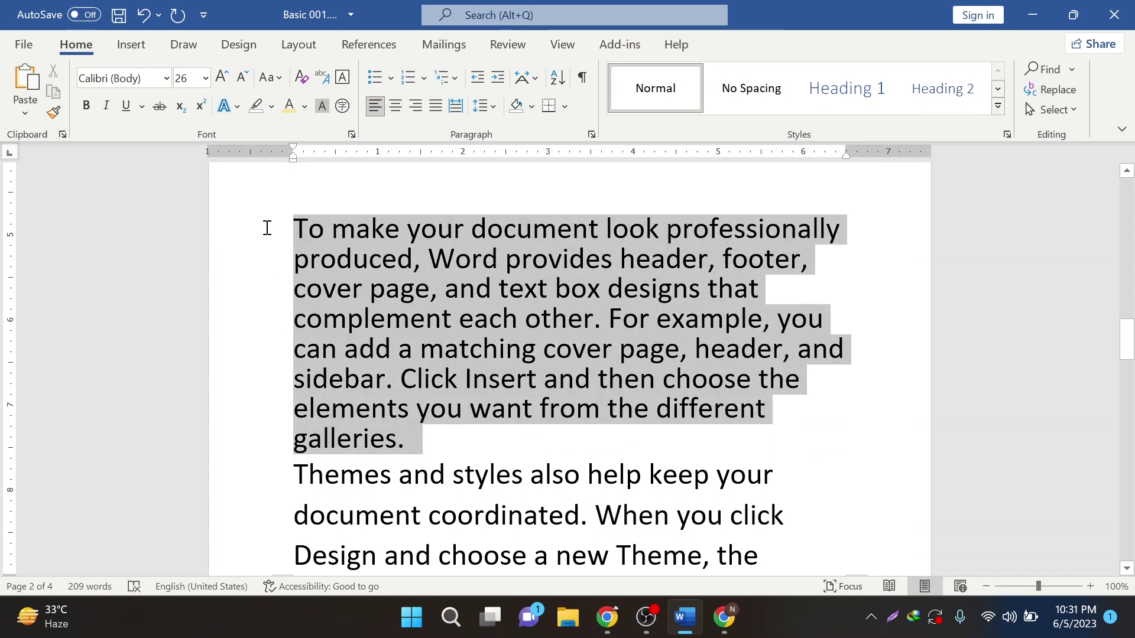
pyautogui.click(480, 106)
pyautogui.click(549, 278)
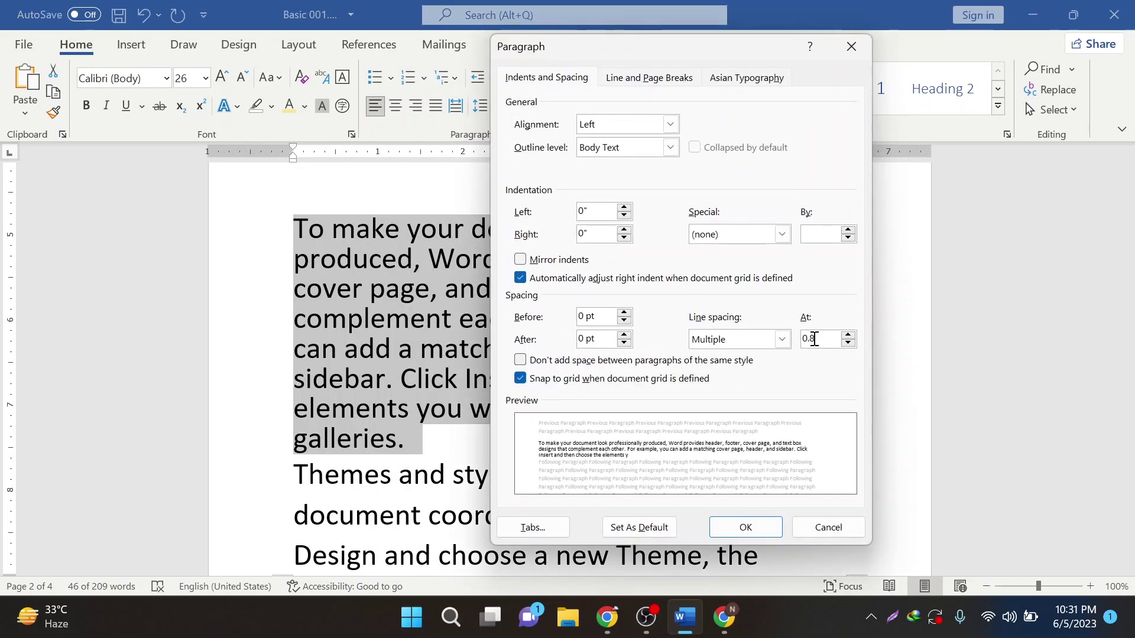
pyautogui.press('BackSpace')
pyautogui.write('7')
pyautogui.press('Return')
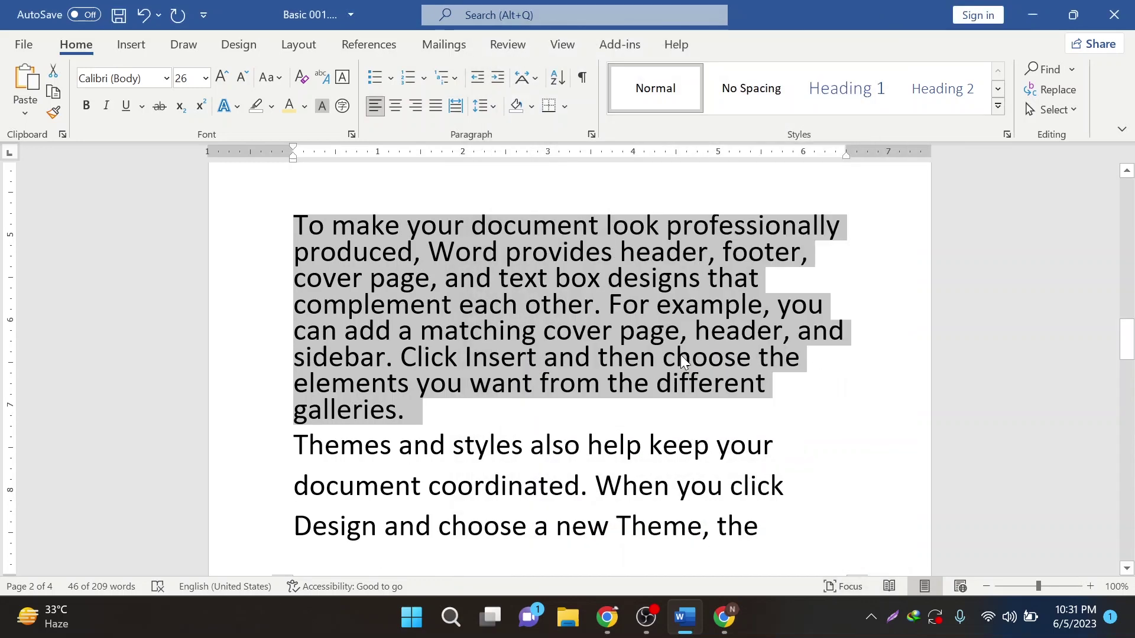
# - Insert an empty line before the 'Themes and styles' paragraph
pyautogui.click(406, 416)
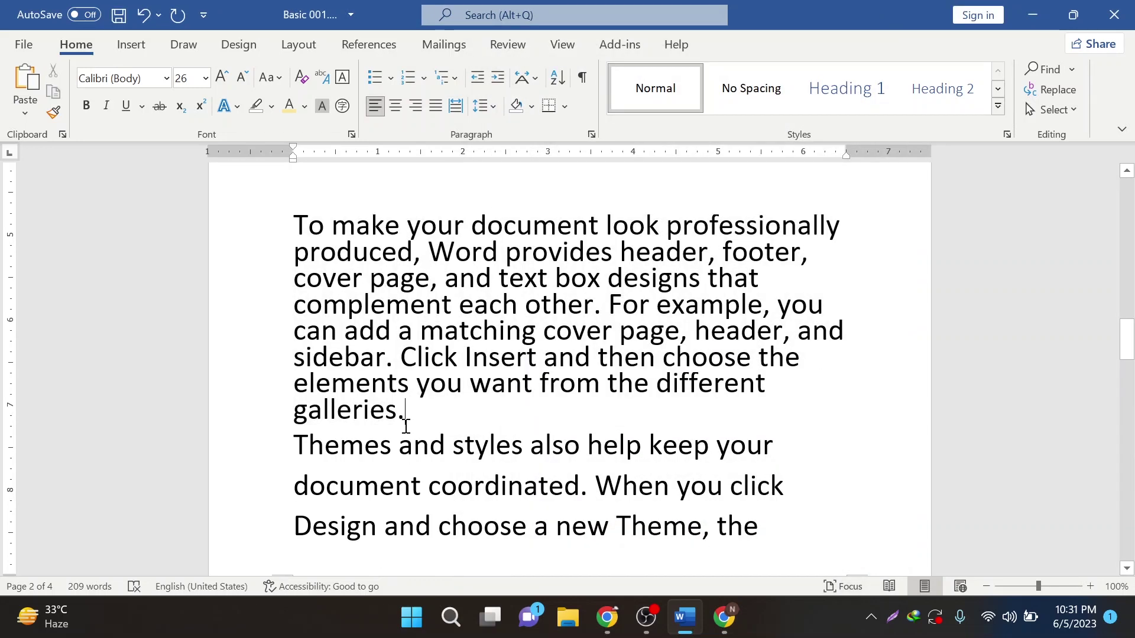
pyautogui.click(291, 443)
pyautogui.press('Return')
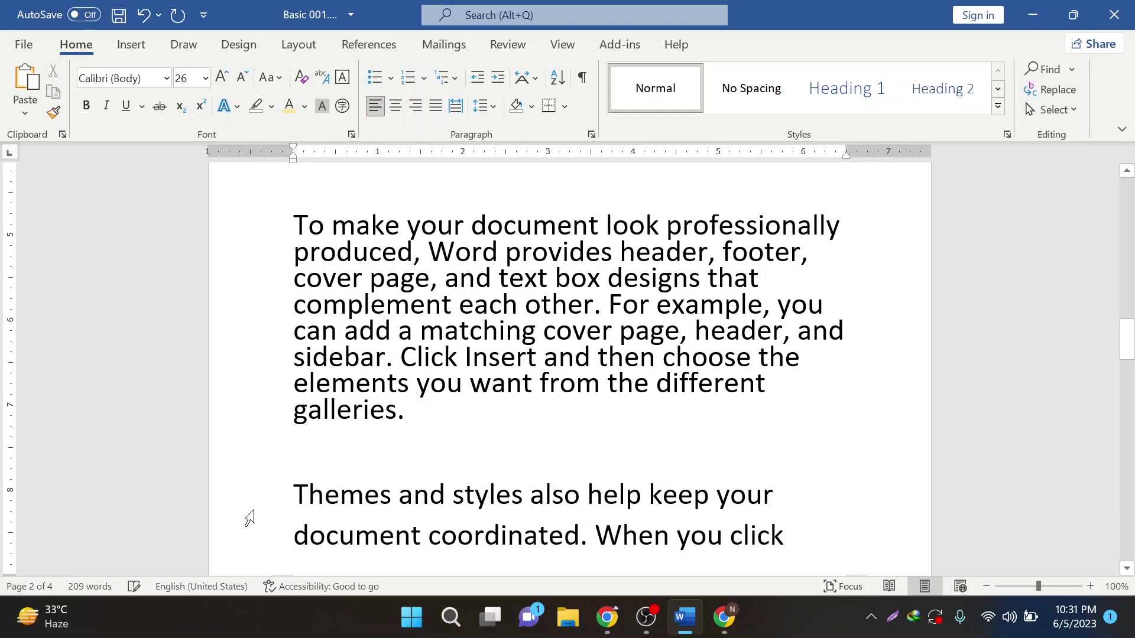
# - Shrink the 'To make your document' paragraph from 26 pt to 12 pt with Decrease Font Size
pyautogui.moveTo(409, 412); pyautogui.dragTo(258, 235)
pyautogui.click(241, 80)
pyautogui.click(241, 80)
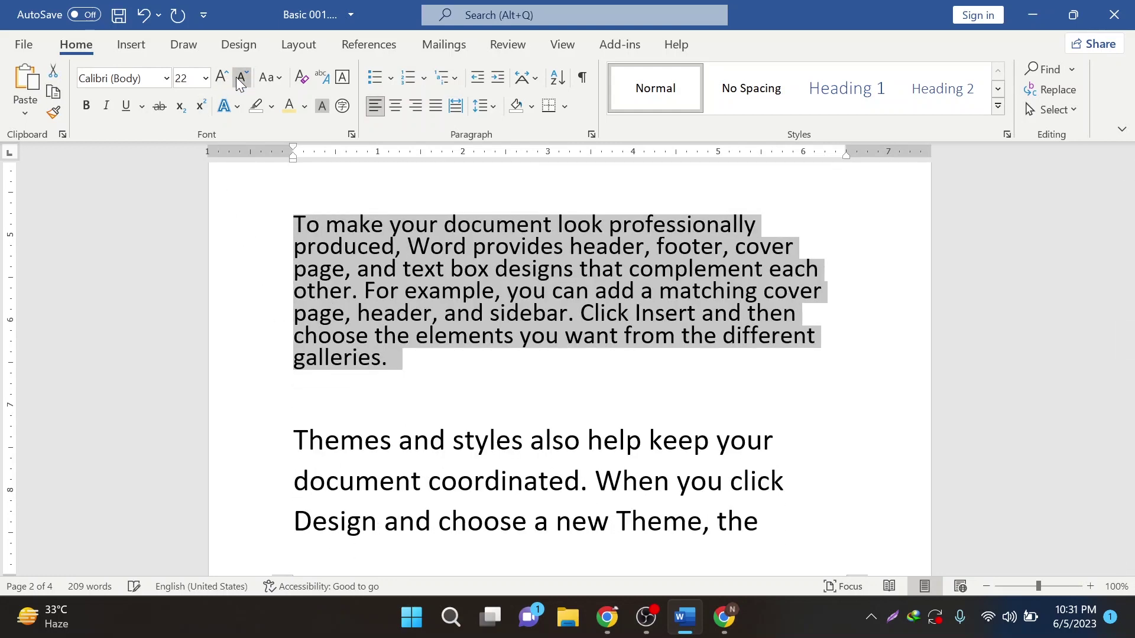
pyautogui.click(241, 80)
pyautogui.click(241, 79)
pyautogui.click(240, 82)
pyautogui.click(240, 81)
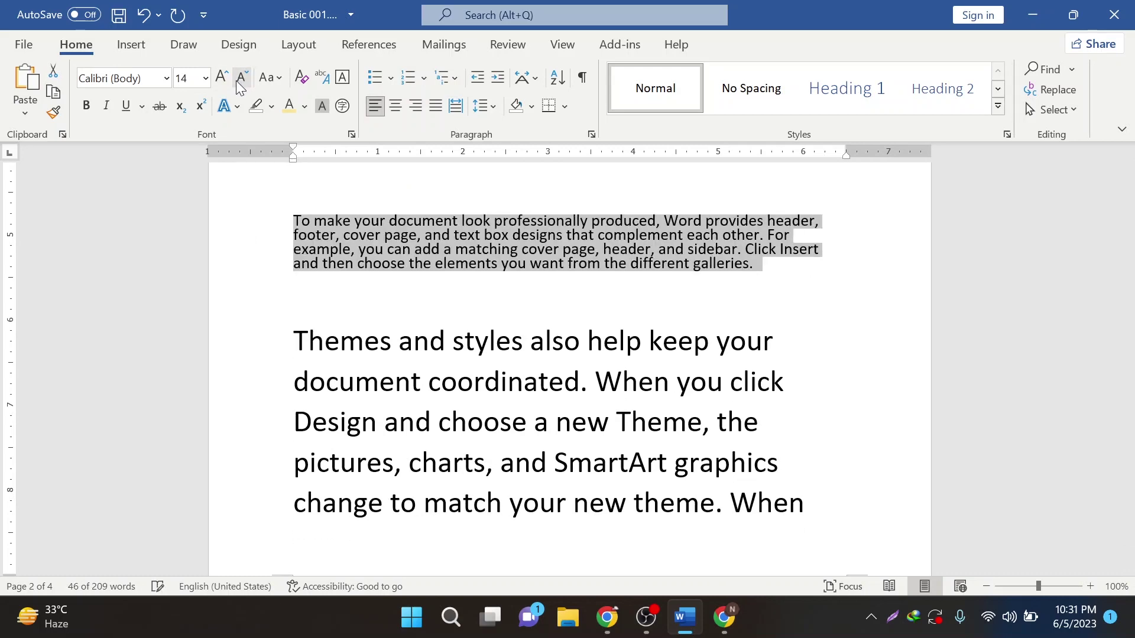
pyautogui.click(241, 81)
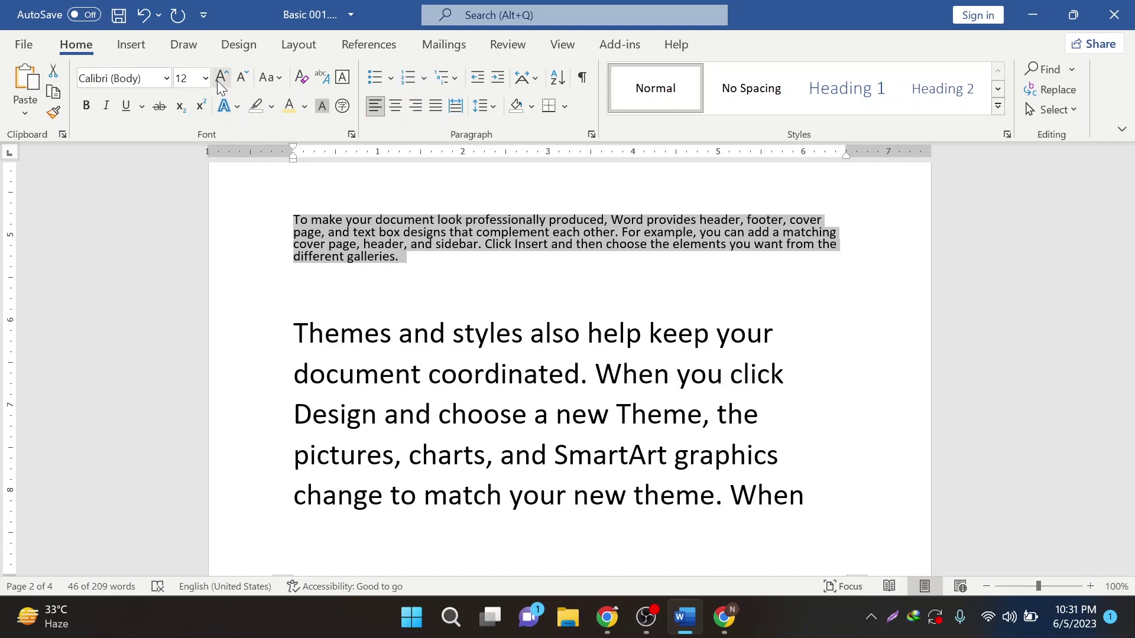
pyautogui.click(217, 80)
pyautogui.click(241, 78)
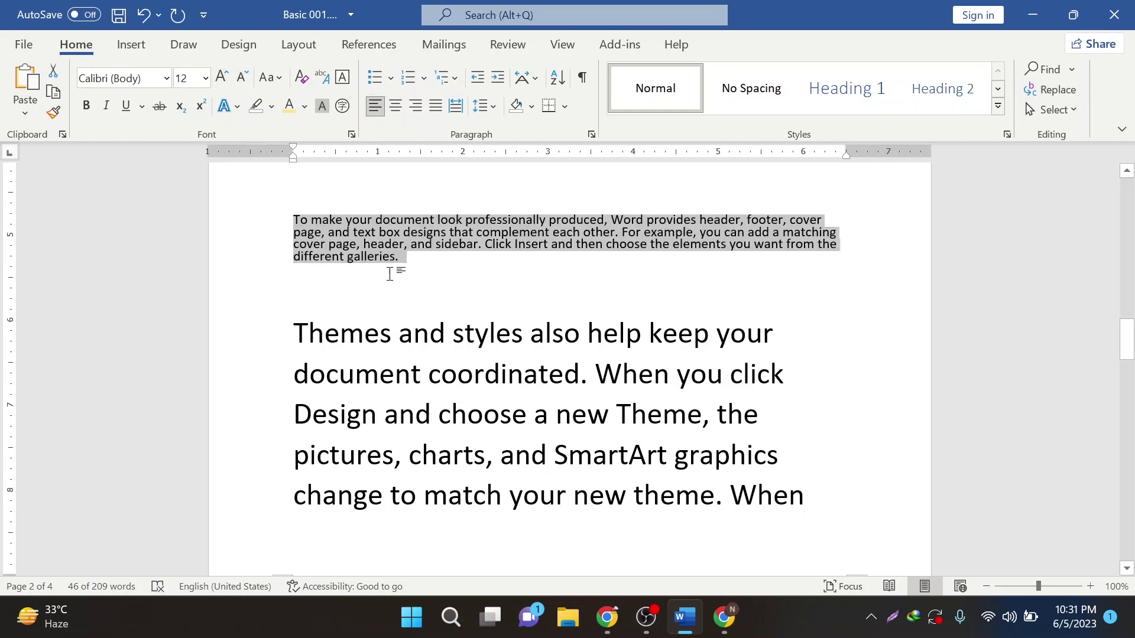
pyautogui.moveTo(407, 260); pyautogui.dragTo(296, 223)
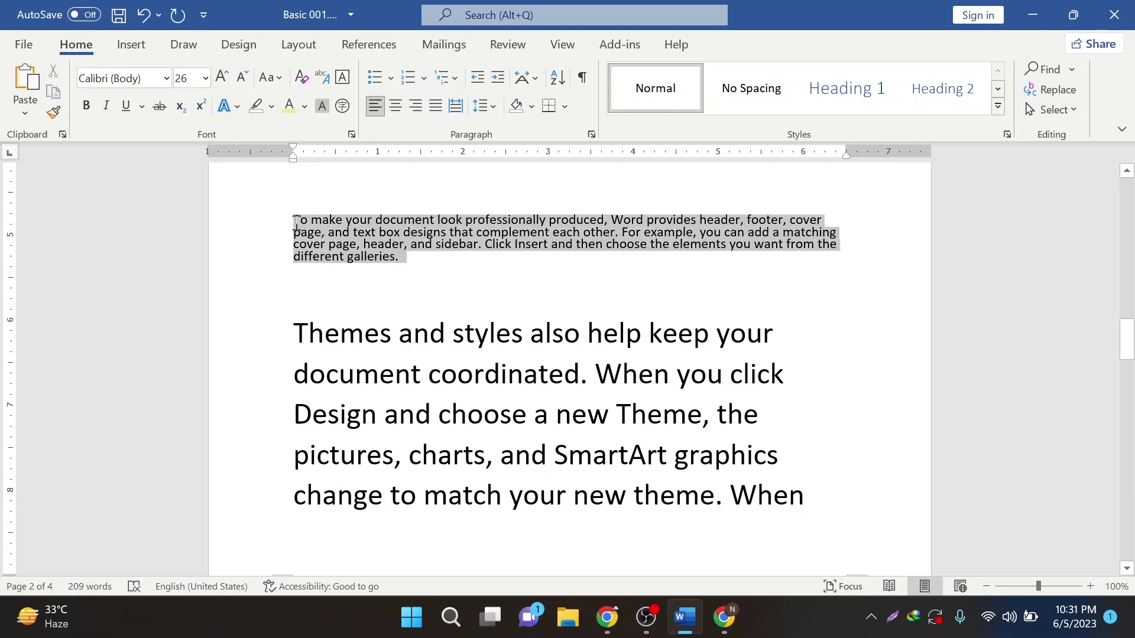
pyautogui.click(417, 261)
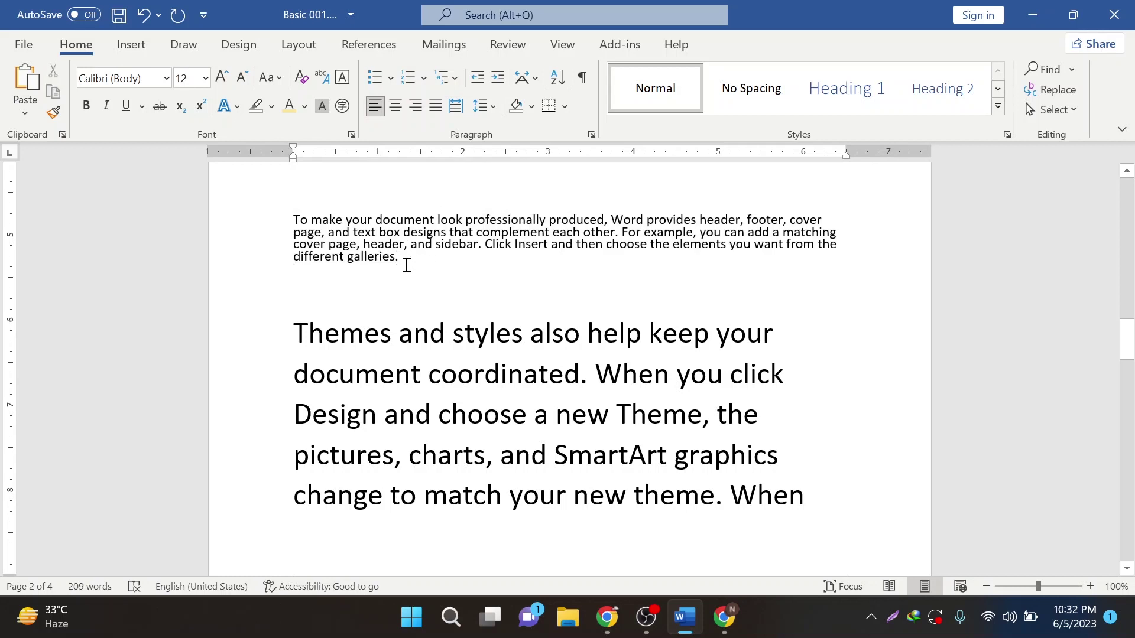
pyautogui.moveTo(402, 260); pyautogui.dragTo(295, 220)
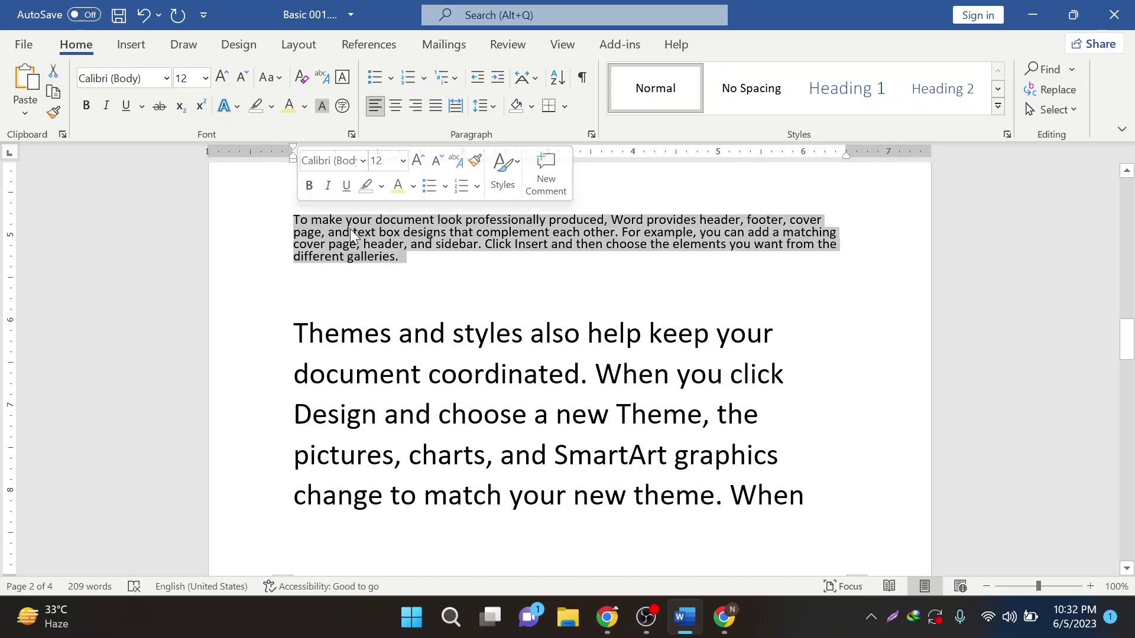
pyautogui.click(646, 618)
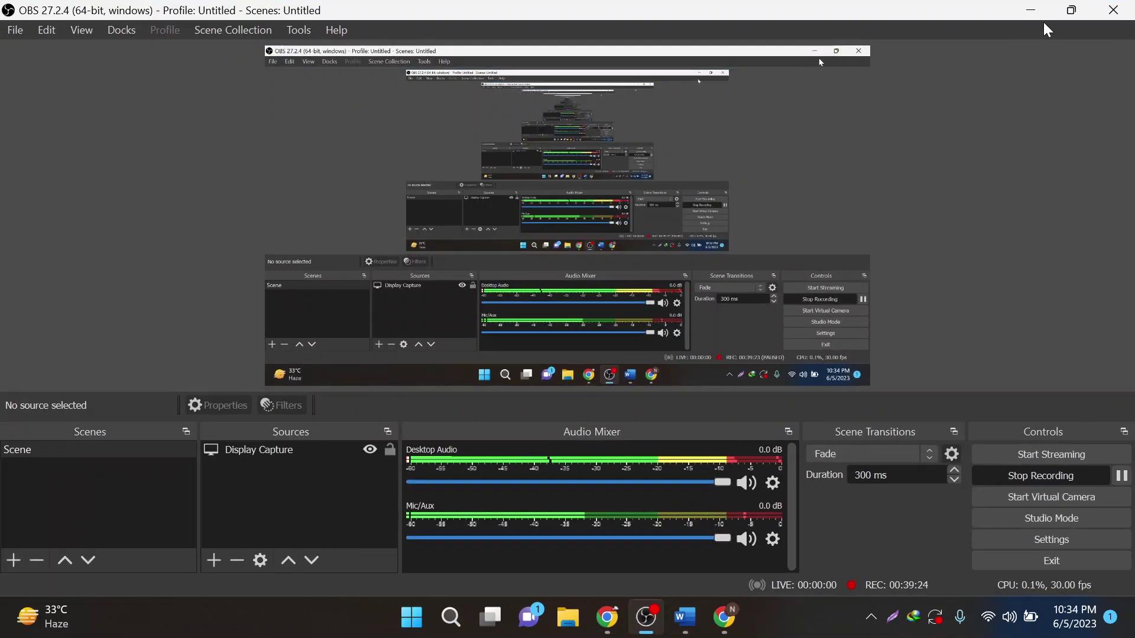
# - Test Tab and Increase/Decrease Indent on the first paragraph, ending flush at the left margin
pyautogui.click(1030, 10)
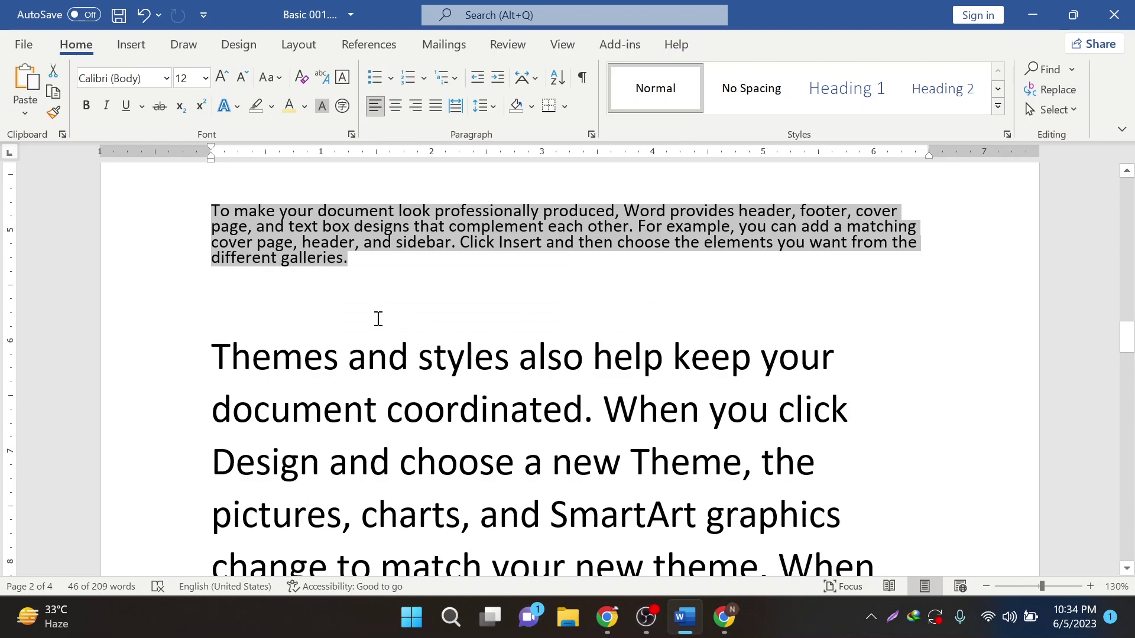
pyautogui.press('Tab')
pyautogui.press('Tab')
pyautogui.click(716, 269)
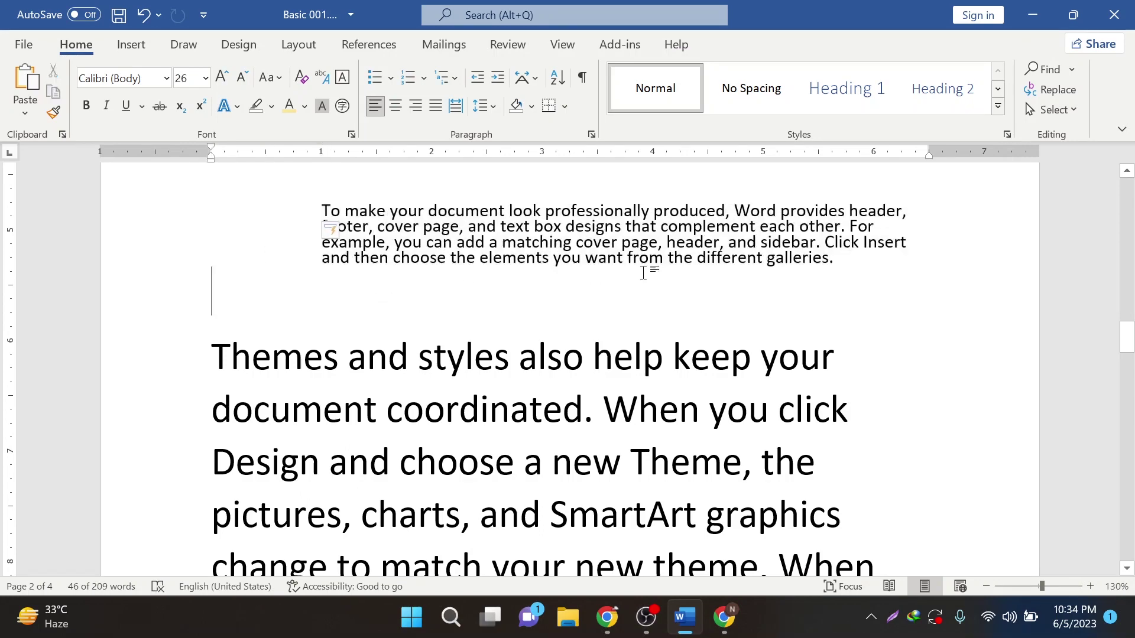
pyautogui.moveTo(867, 266); pyautogui.dragTo(322, 211)
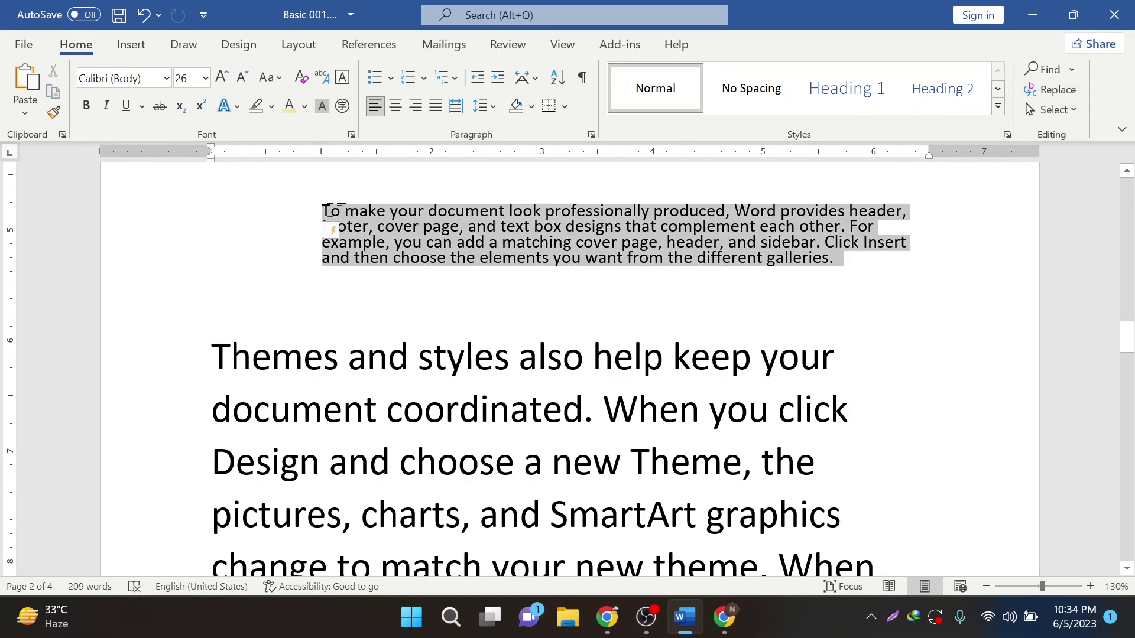
pyautogui.press('Tab')
pyautogui.press('Tab')
pyautogui.press('Tab')
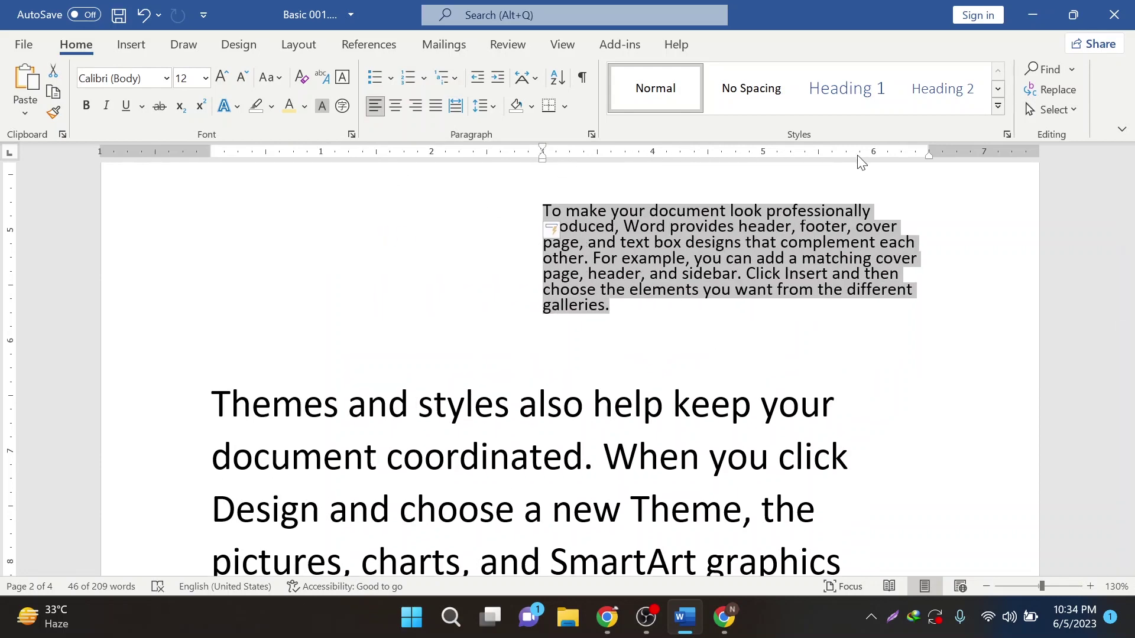
pyautogui.hotkey('ctrl', 'shift', 'm')
pyautogui.hotkey('ctrl', 'shift', 'm')
pyautogui.hotkey('ctrl', 'shift', 'm')
pyautogui.hotkey('ctrl', 'shift', 'm')
pyautogui.hotkey('ctrl', 'shift', 'm')
pyautogui.hotkey('ctrl', 'shift', 'm')
pyautogui.hotkey('ctrl', 'shift', 'm')
pyautogui.hotkey('ctrl', 'shift', 'm')
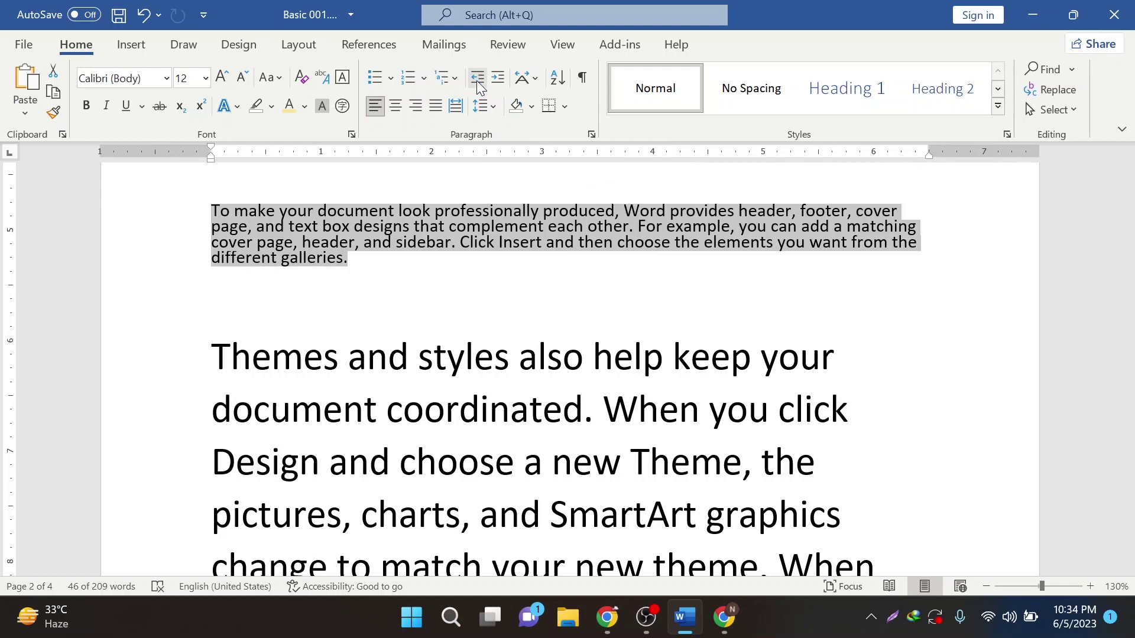
pyautogui.click(503, 85)
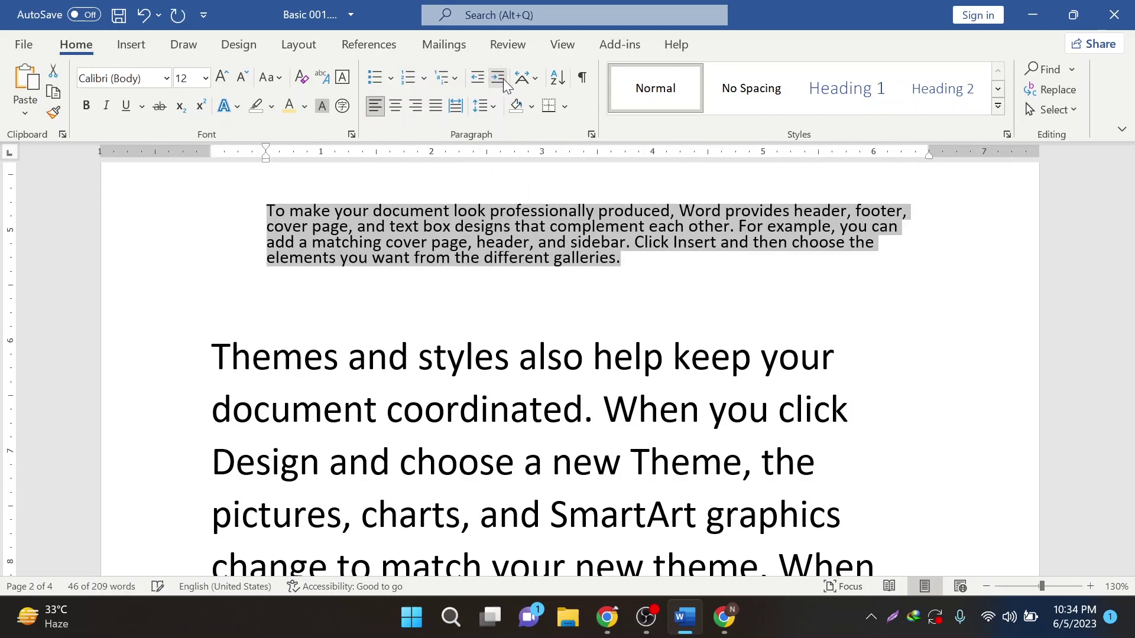
pyautogui.click(499, 80)
pyautogui.click(476, 79)
pyautogui.click(476, 78)
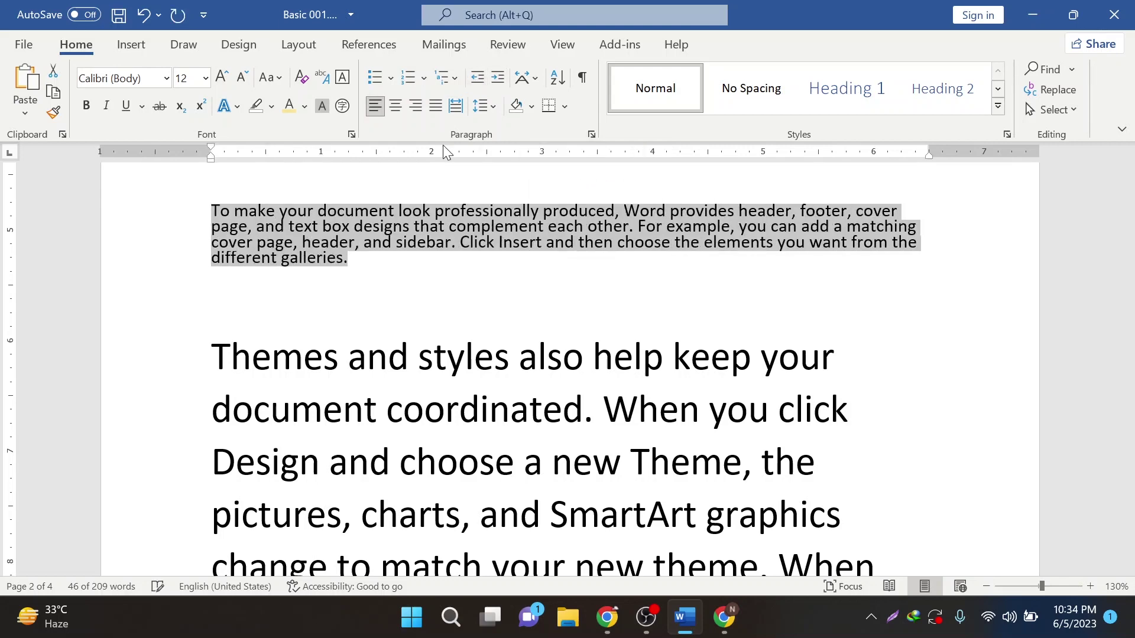
# - Tab-indent the paragraph's first line and check the proofing suggestion for 'footer,'
pyautogui.click(358, 308)
pyautogui.click(213, 211)
pyautogui.press('Tab')
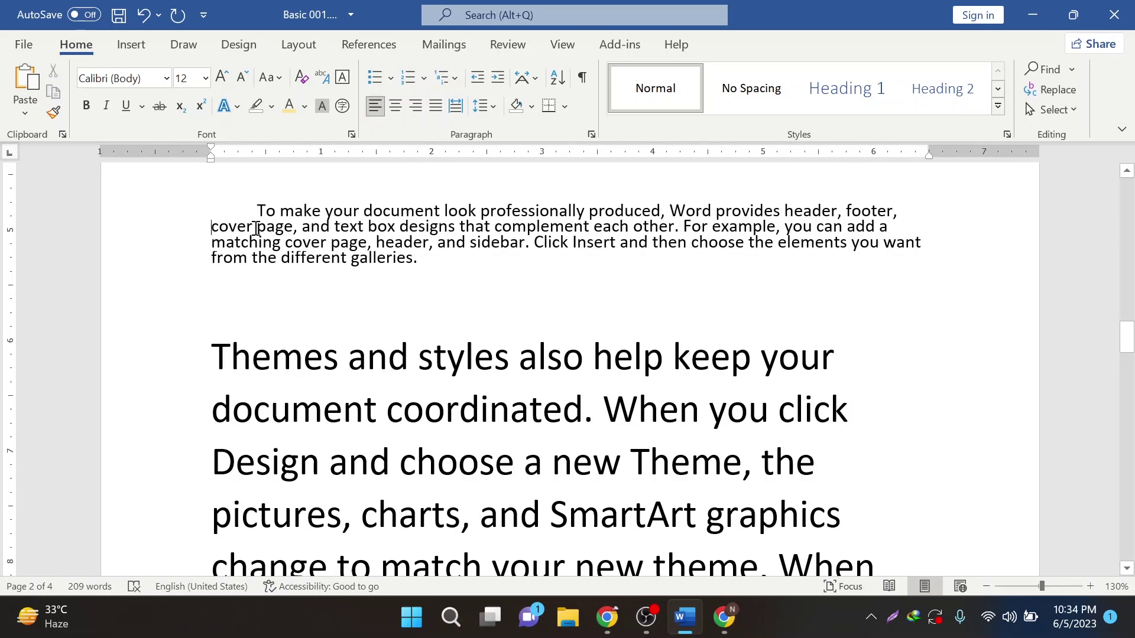
pyautogui.click(899, 220)
pyautogui.rightClick(899, 214)
pyautogui.press('Escape')
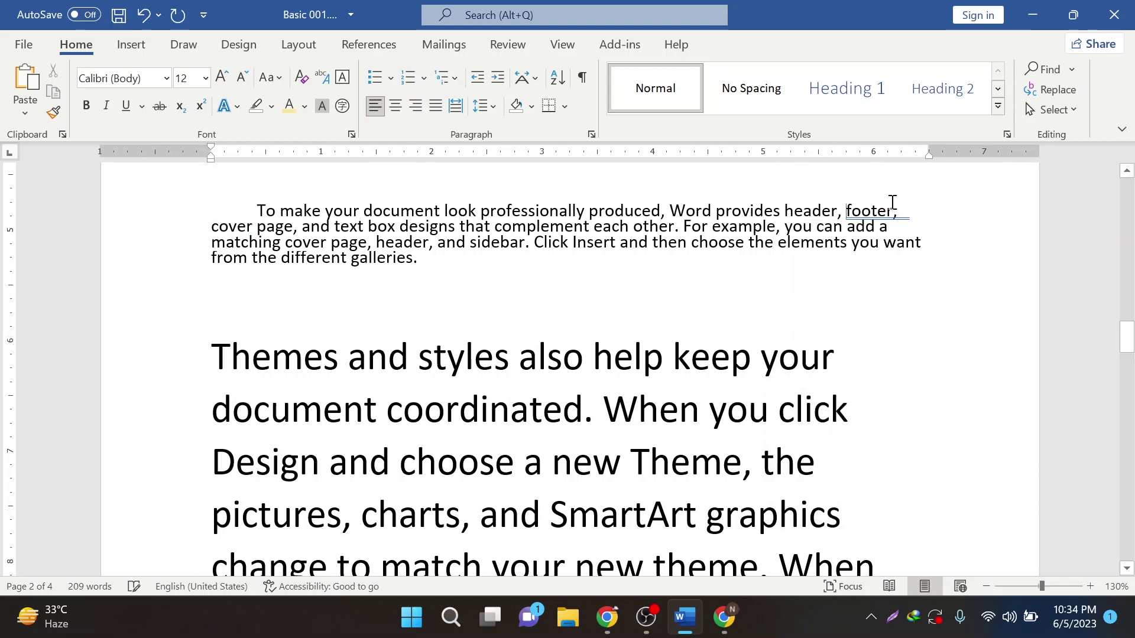
# - Delete the leading spaces before 'To' and the gap between 'footer,' and 'cover'
pyautogui.click(260, 211)
pyautogui.press('BackSpace')
pyautogui.press('BackSpace')
pyautogui.press('BackSpace')
pyautogui.press('BackSpace')
pyautogui.press('BackSpace')
pyautogui.press('BackSpace')
pyautogui.press('BackSpace')
pyautogui.press('BackSpace')
pyautogui.press('BackSpace')
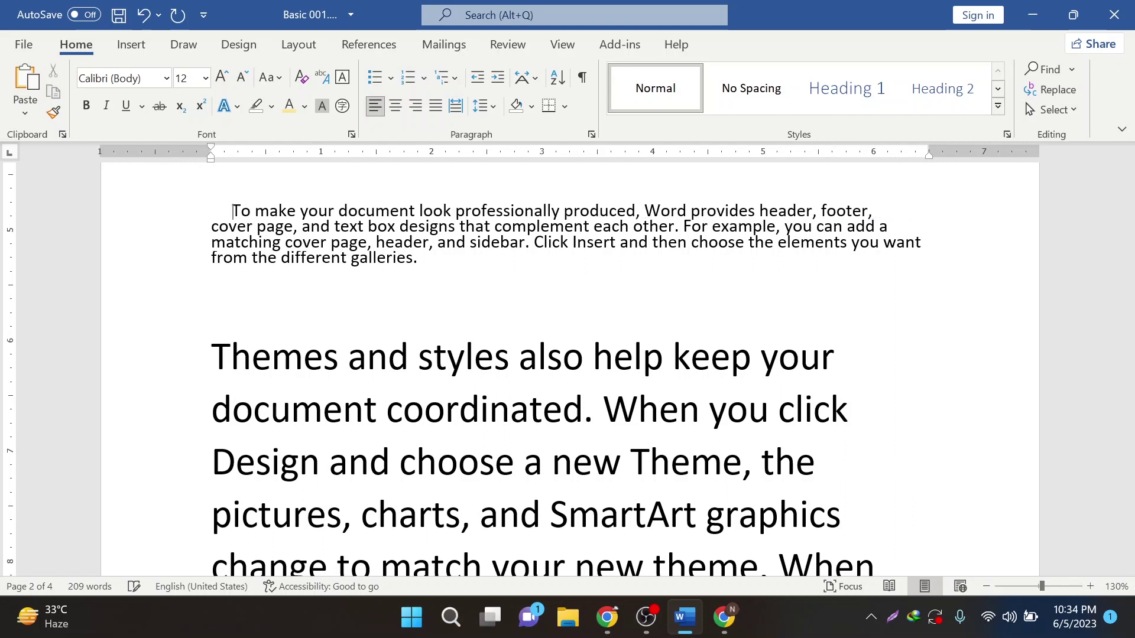
pyautogui.press('BackSpace')
pyautogui.press('BackSpace')
pyautogui.press('BackSpace')
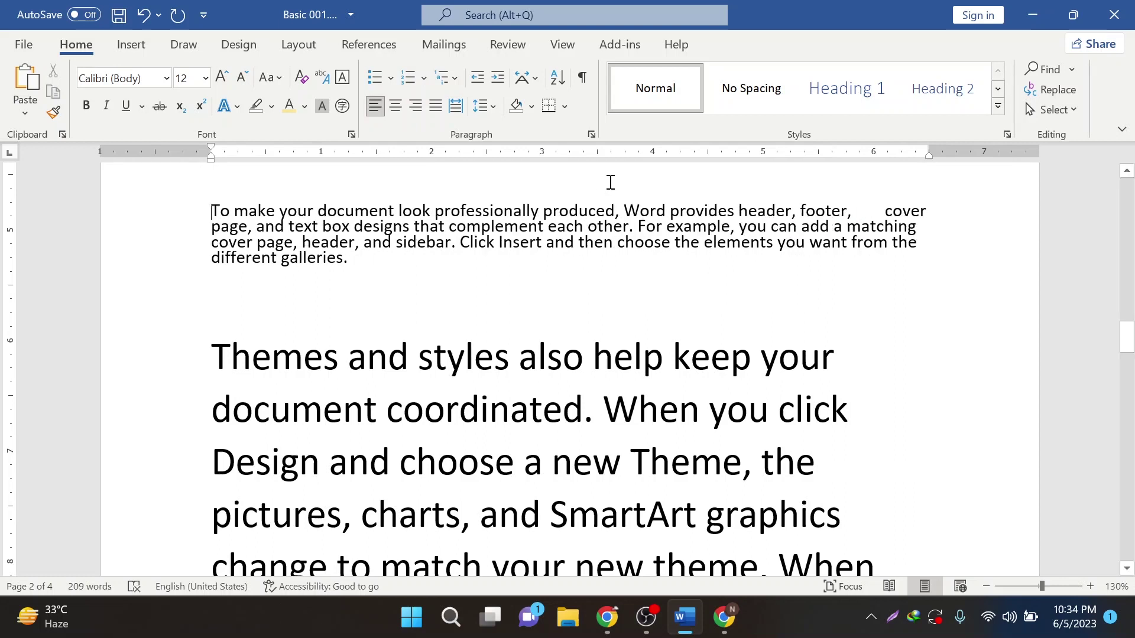
pyautogui.click(880, 213)
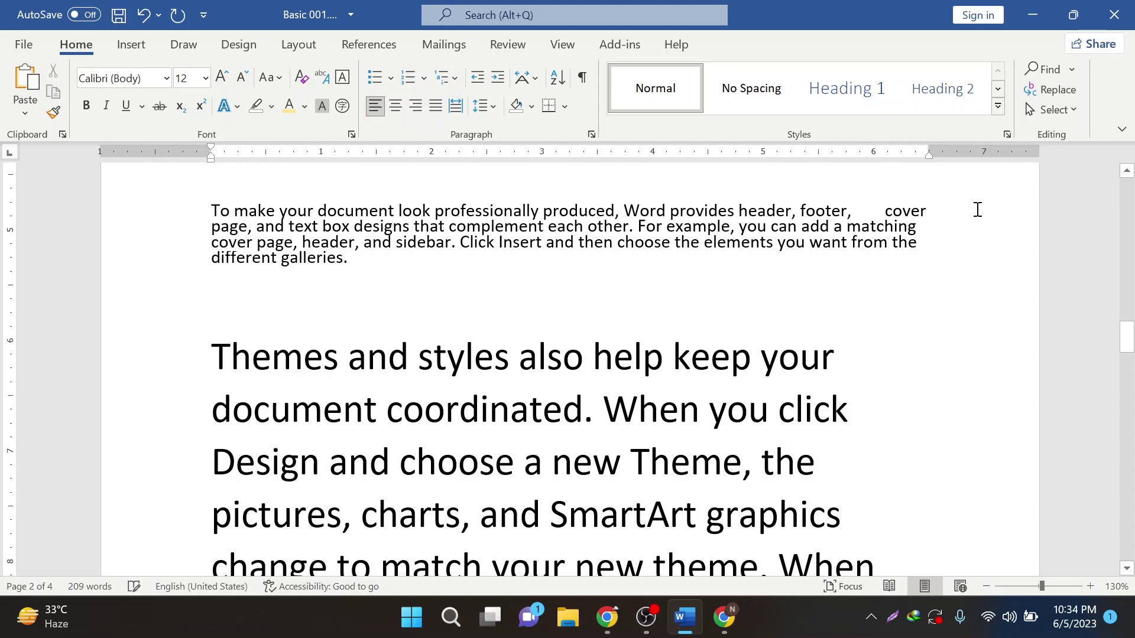
pyautogui.press('BackSpace')
pyautogui.press('BackSpace')
pyautogui.press('BackSpace')
pyautogui.press('BackSpace')
pyautogui.press('BackSpace')
pyautogui.press('BackSpace')
pyautogui.press('BackSpace')
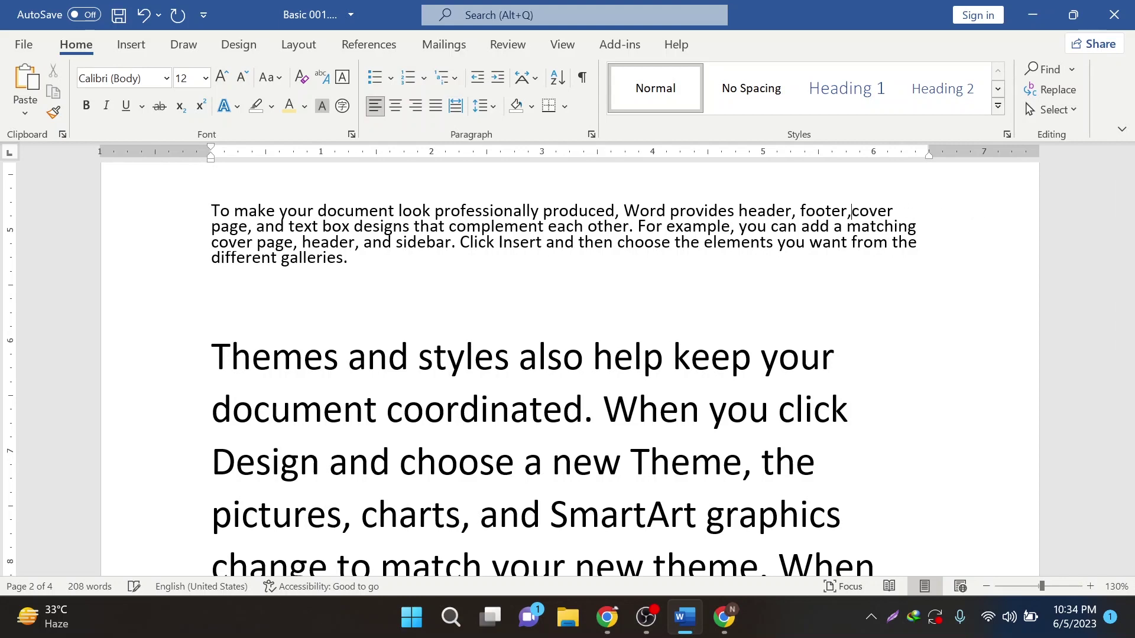